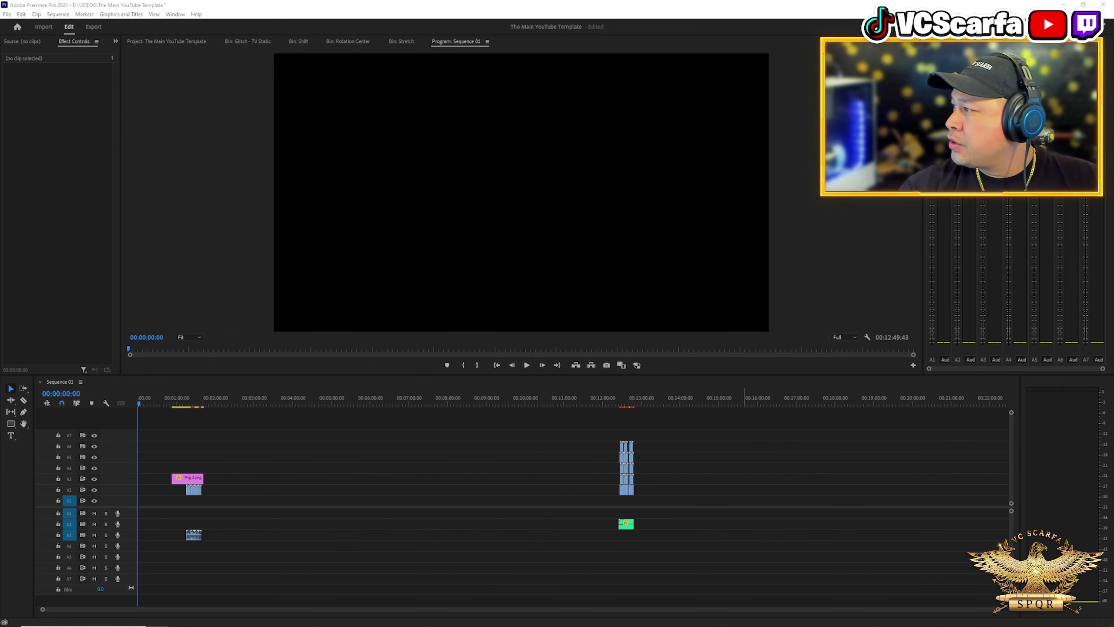
# Step: Place the gameplay clip on the first video and audio tracks at about 00:14:48 and scrub through the template's existing elements
pyautogui.moveTo(949, 417); pyautogui.dragTo(712, 506)
pyautogui.click(711, 404)
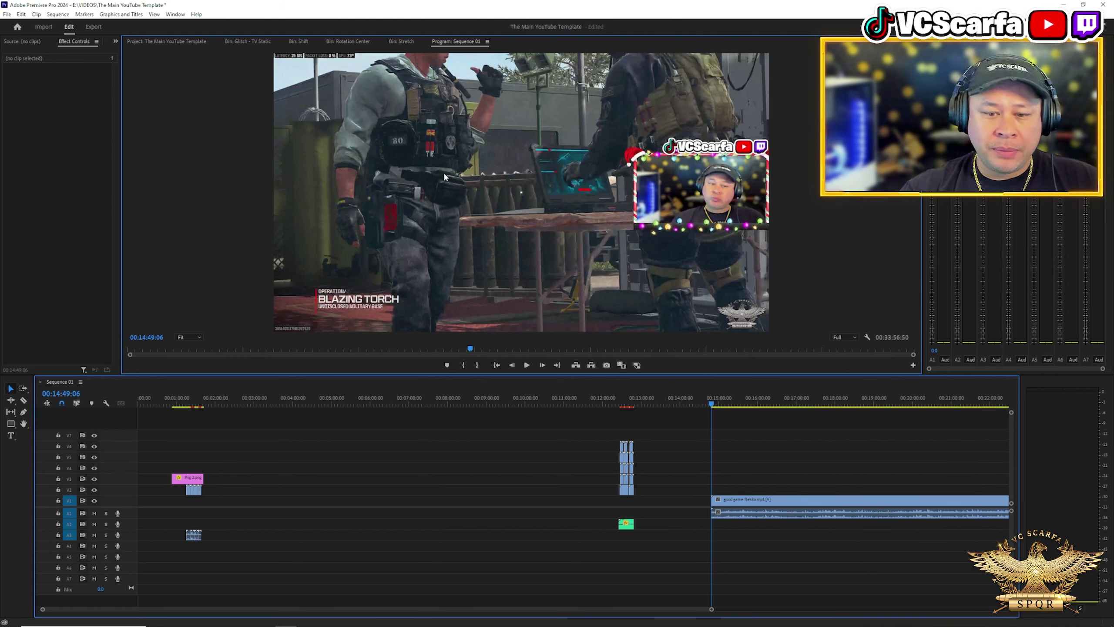
pyautogui.moveTo(179, 402); pyautogui.dragTo(625, 422)
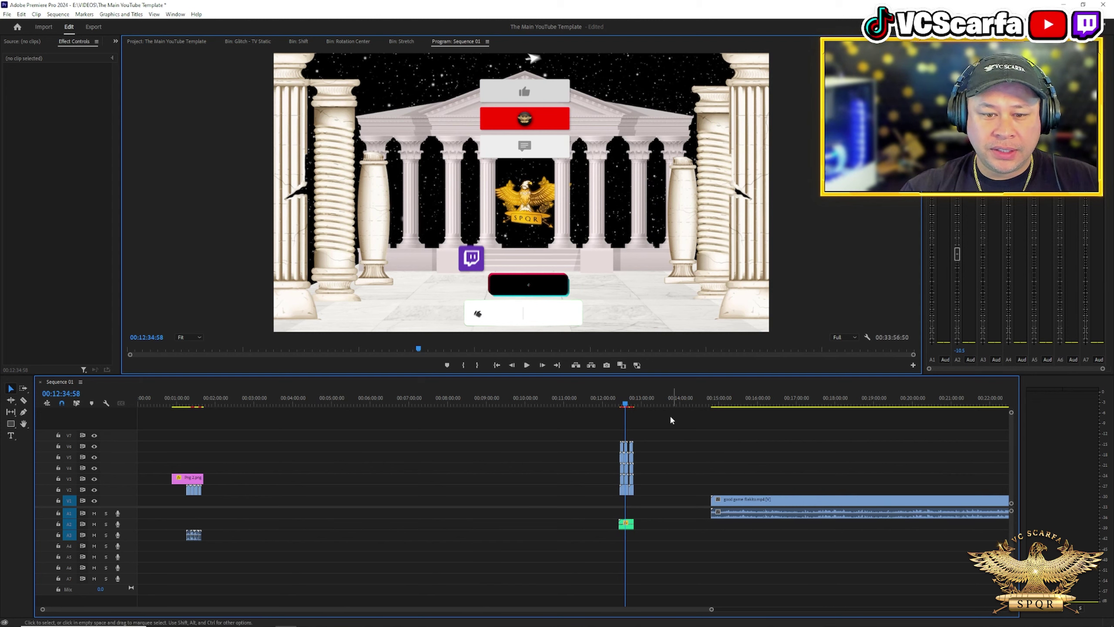
pyautogui.moveTo(627, 405); pyautogui.dragTo(593, 410)
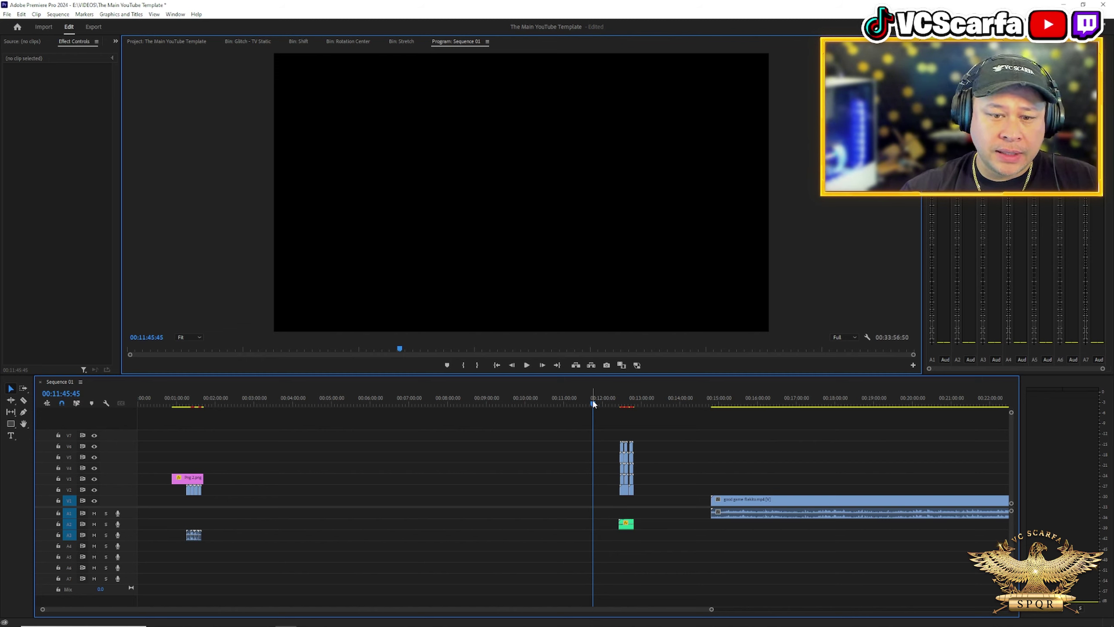
# Step: Play and skim the gameplay clip from its start to about 00:15:40, looking for a cutting point
pyautogui.moveTo(592, 403); pyautogui.dragTo(711, 408)
pyautogui.press('space')
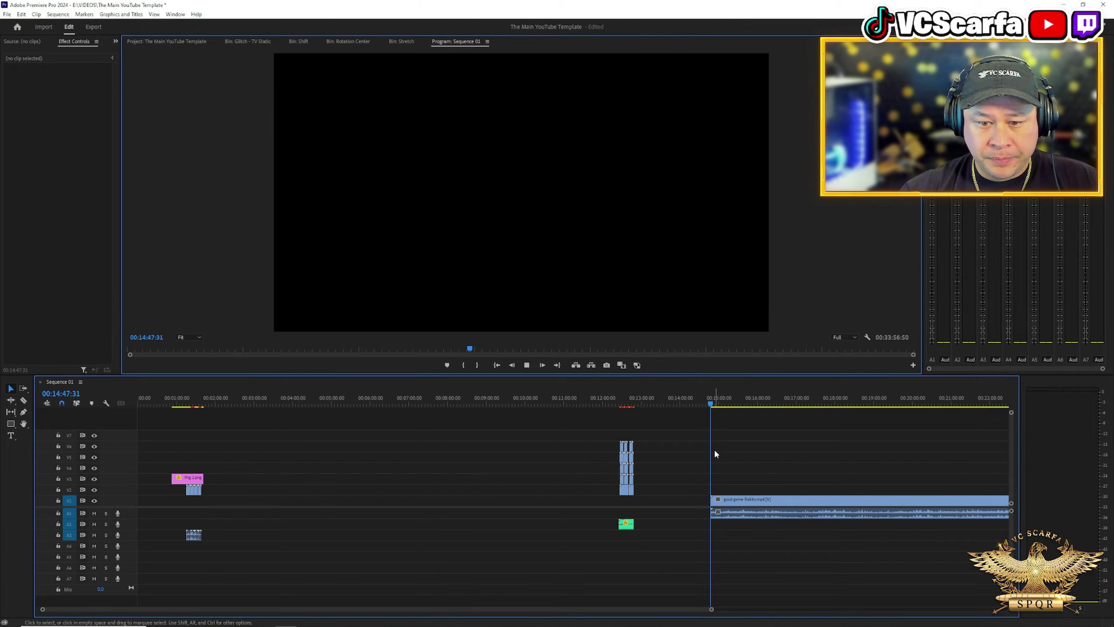
pyautogui.scroll(5, 736, 521)
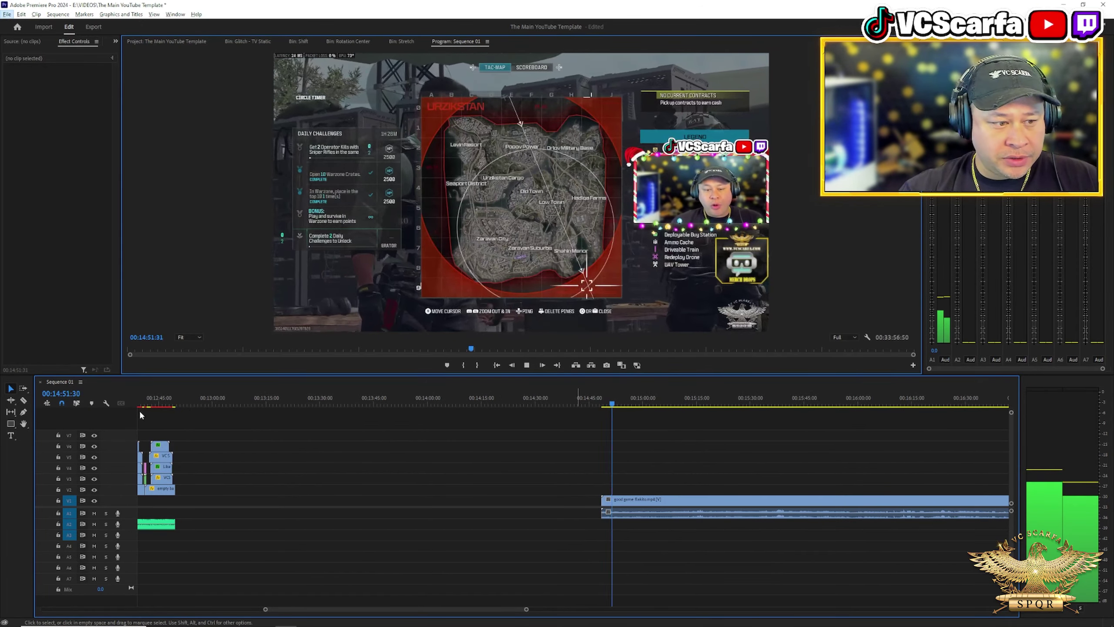
pyautogui.click(24, 400)
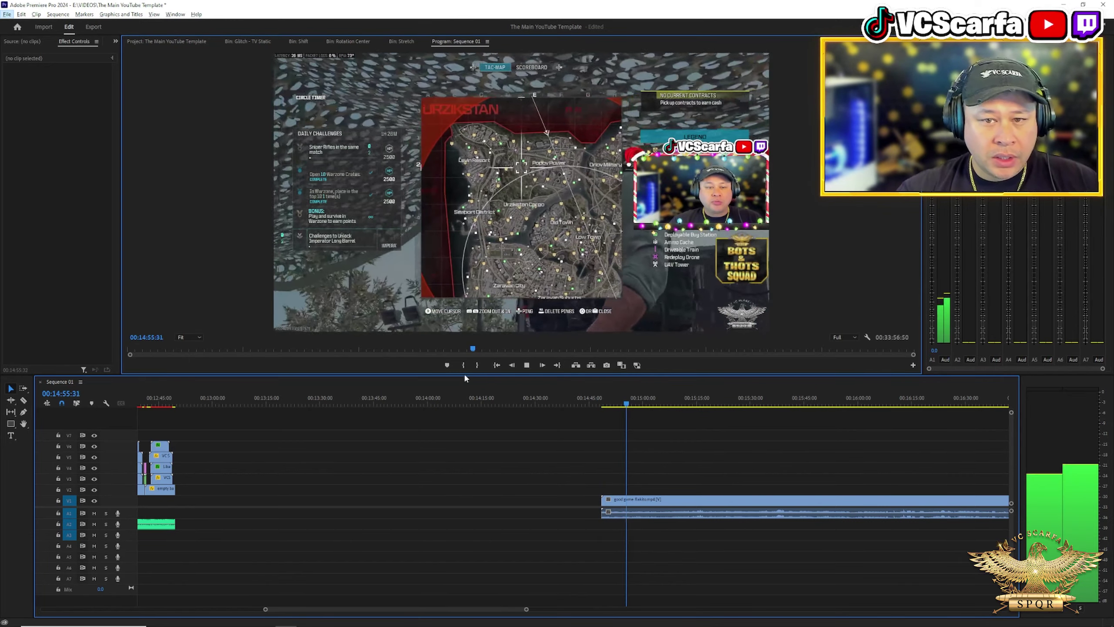
pyautogui.click(645, 404)
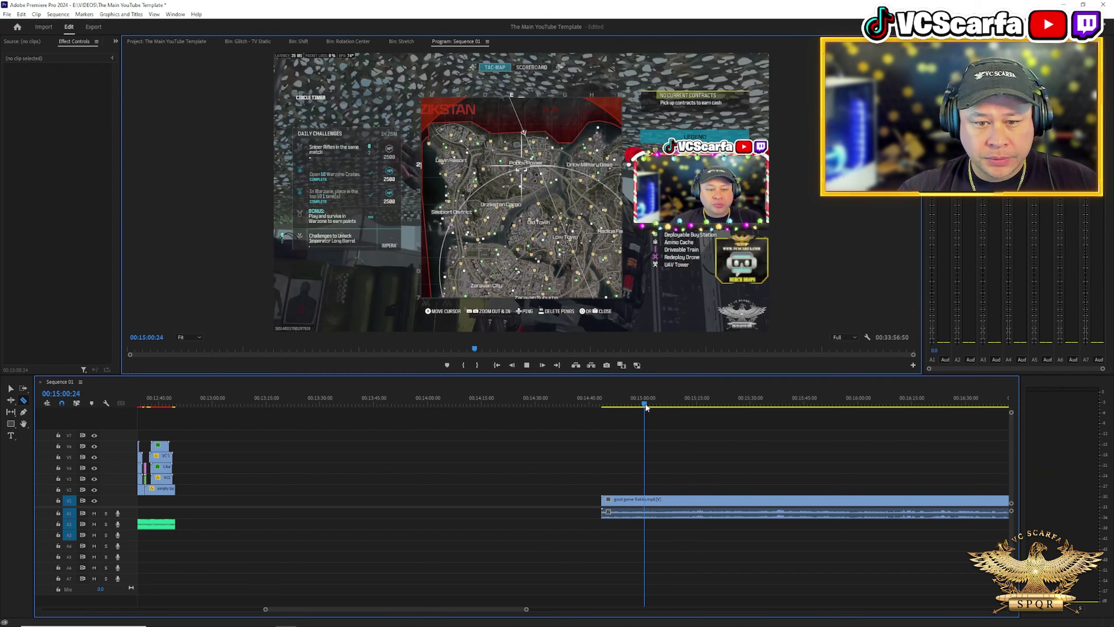
pyautogui.click(668, 403)
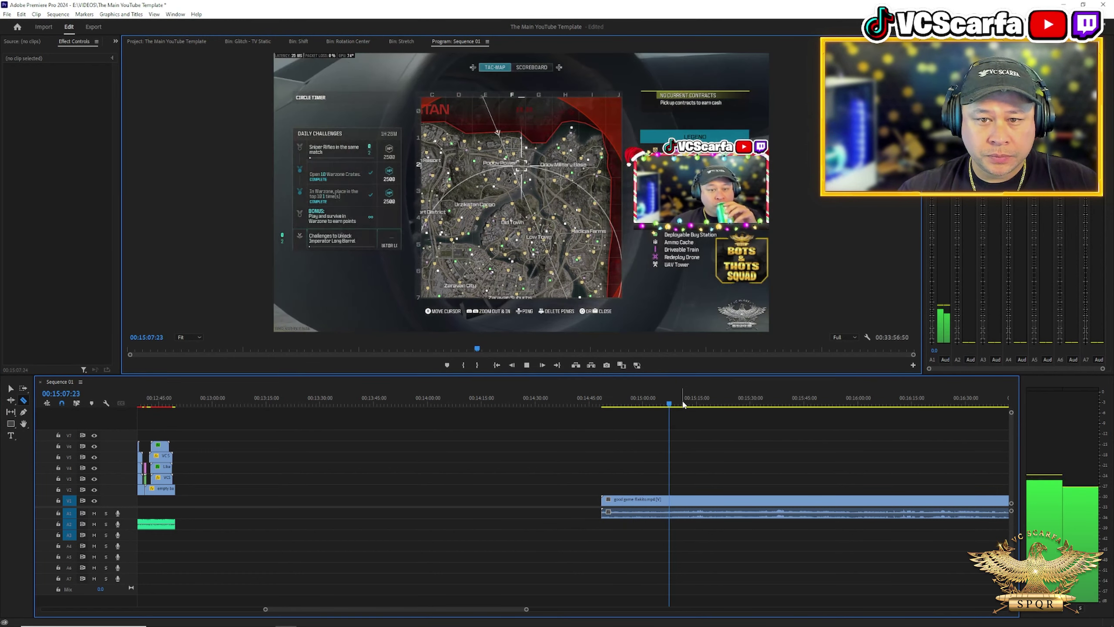
pyautogui.click(692, 400)
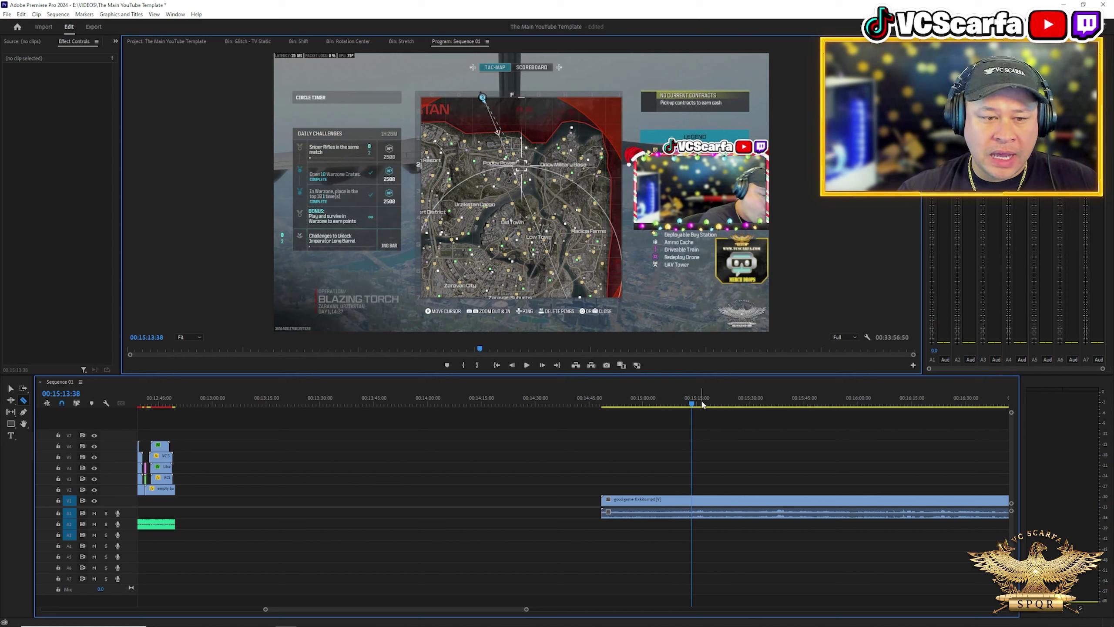
pyautogui.press('space')
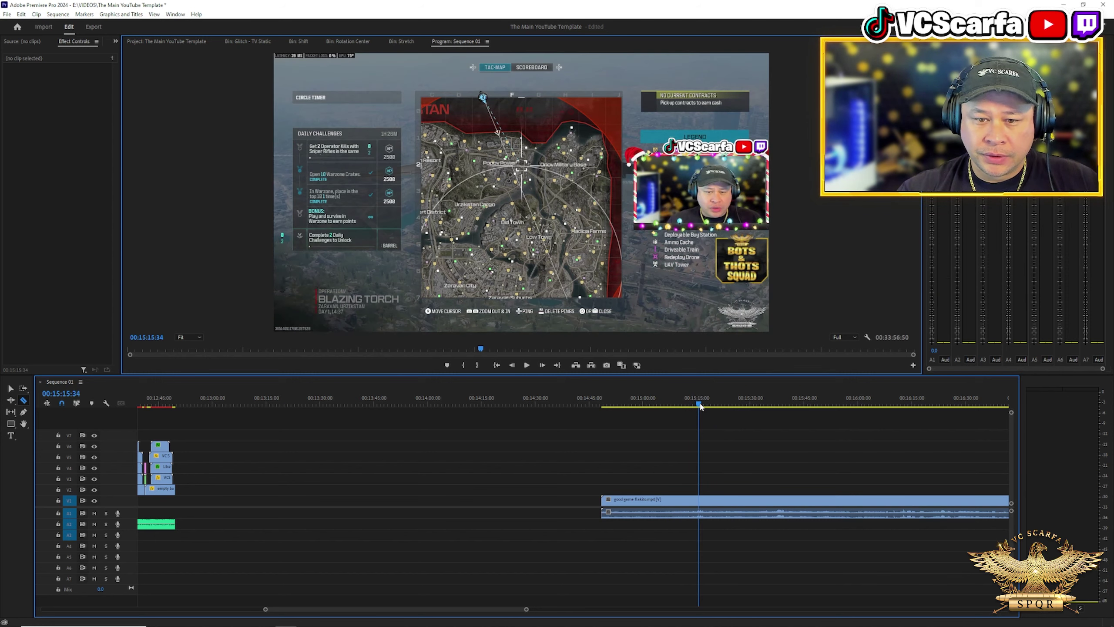
pyautogui.click(723, 403)
pyautogui.press('space')
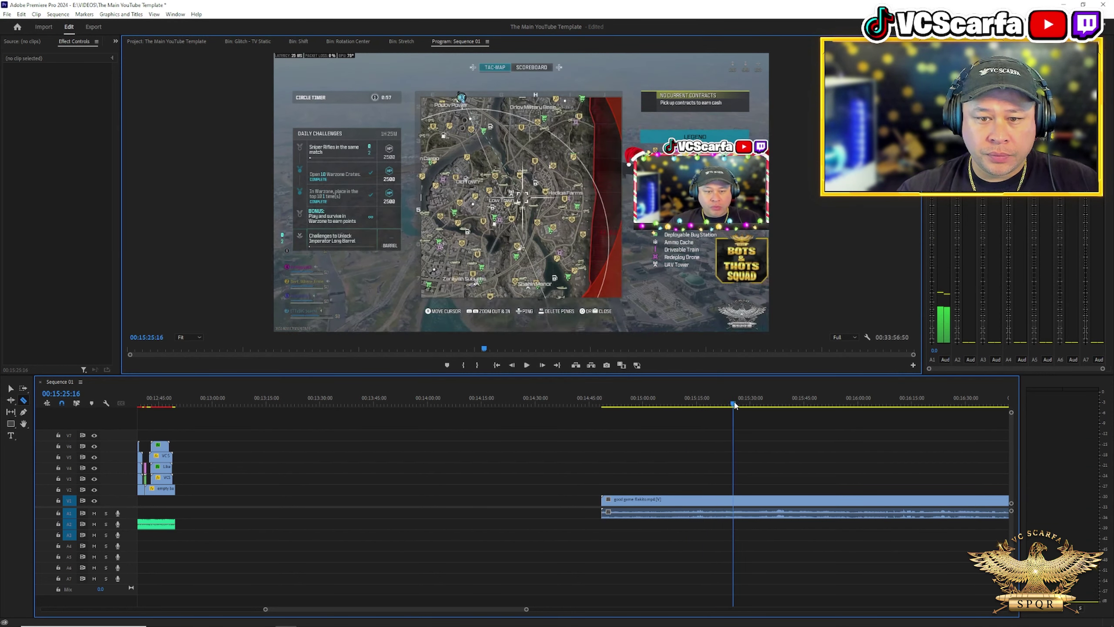
pyautogui.click(763, 406)
pyautogui.press('space')
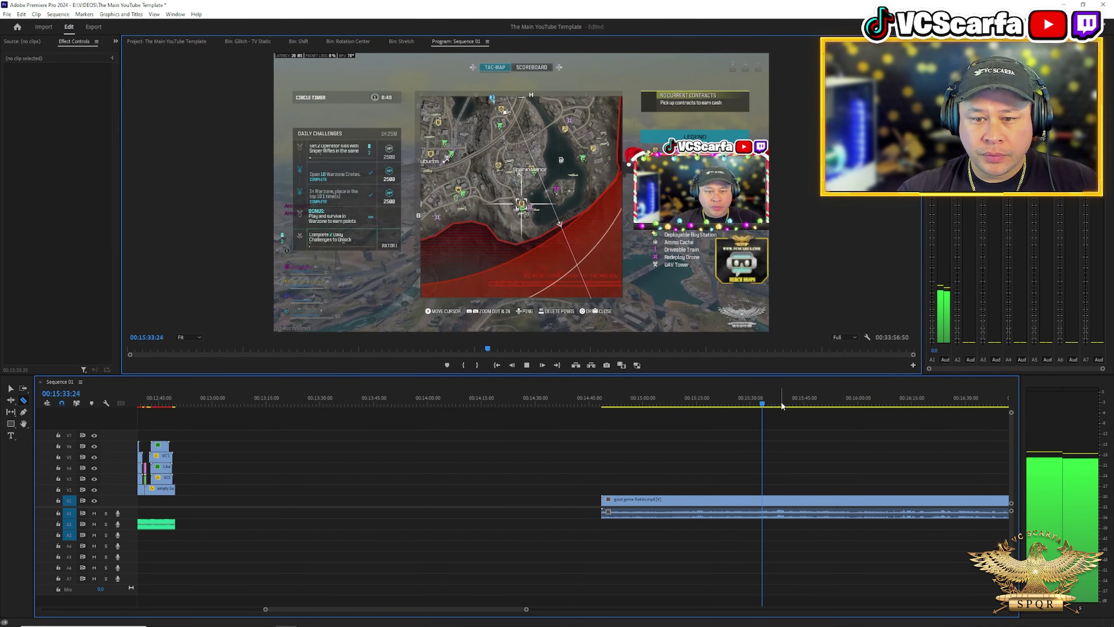
pyautogui.click(781, 406)
pyautogui.press('space')
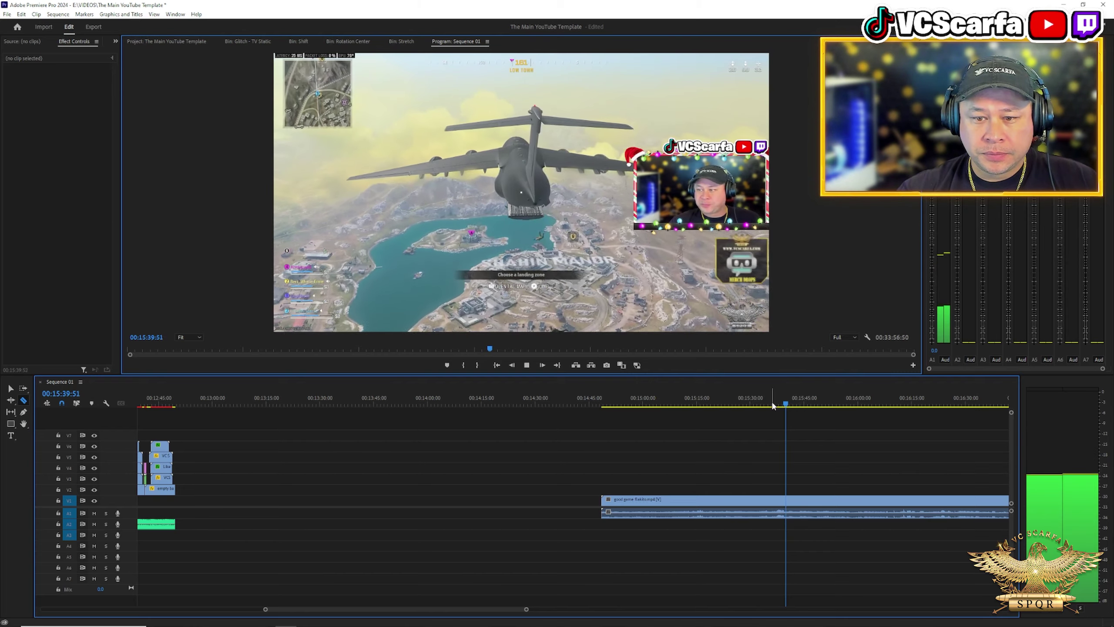
pyautogui.click(769, 404)
# Step: Split the gameplay clip's video and audio with the Razor tool at about 00:15:30
pyautogui.scroll(3, 773, 464)
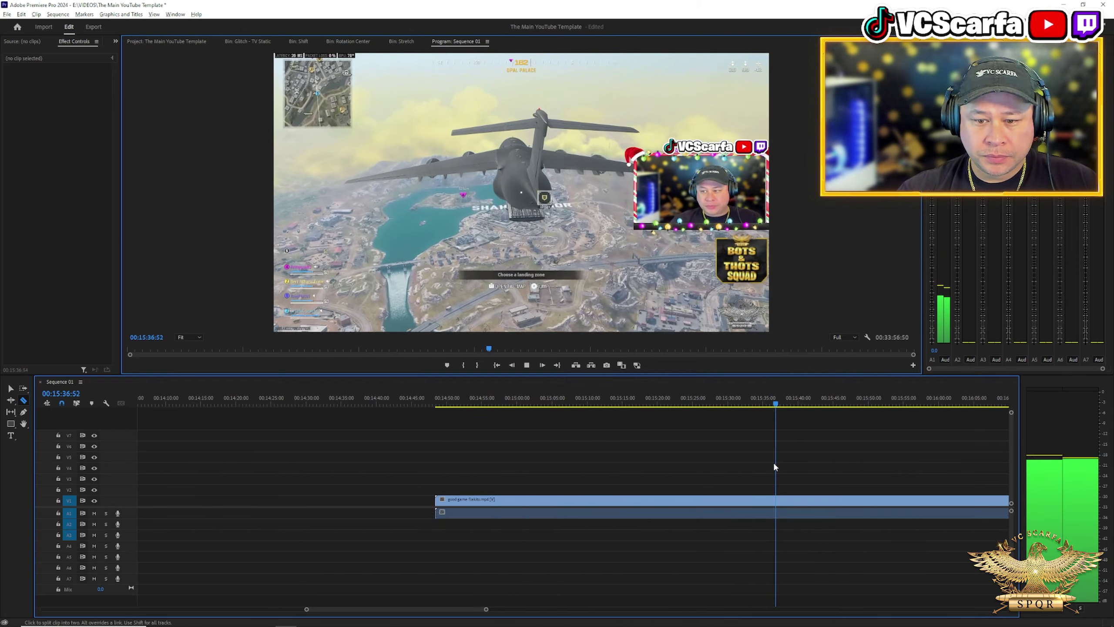
pyautogui.click(732, 402)
pyautogui.press('space')
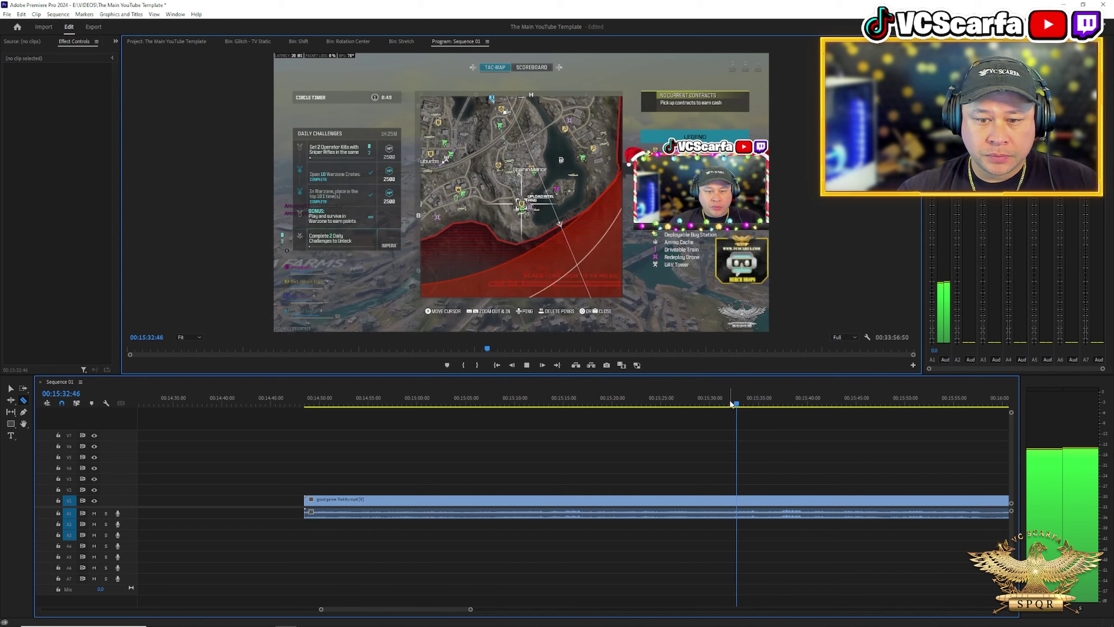
pyautogui.click(698, 405)
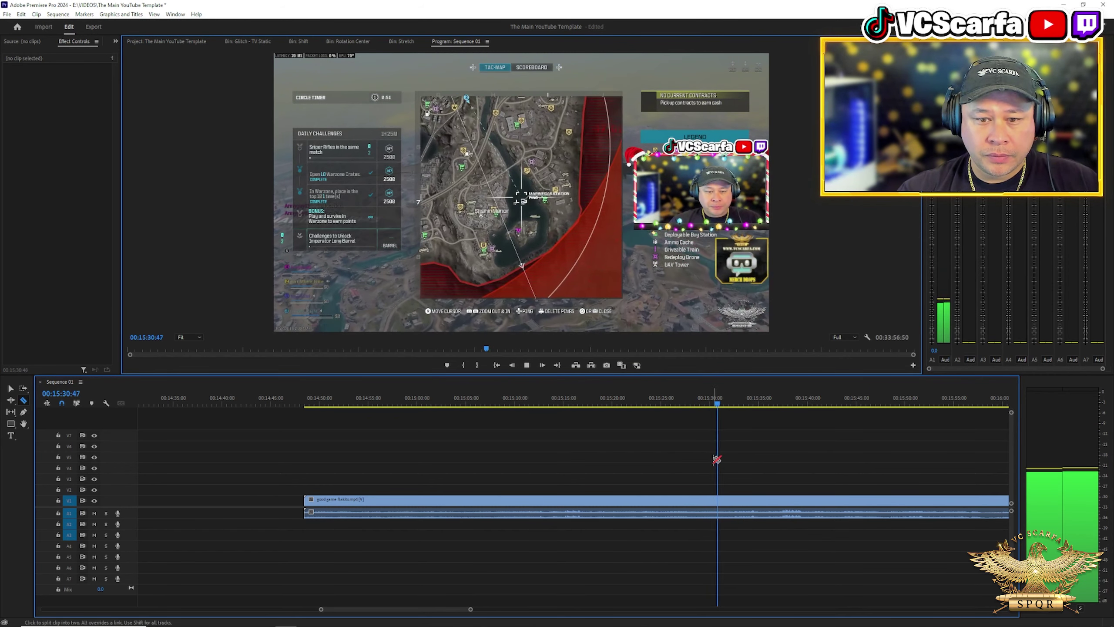
pyautogui.press('space')
pyautogui.press('space')
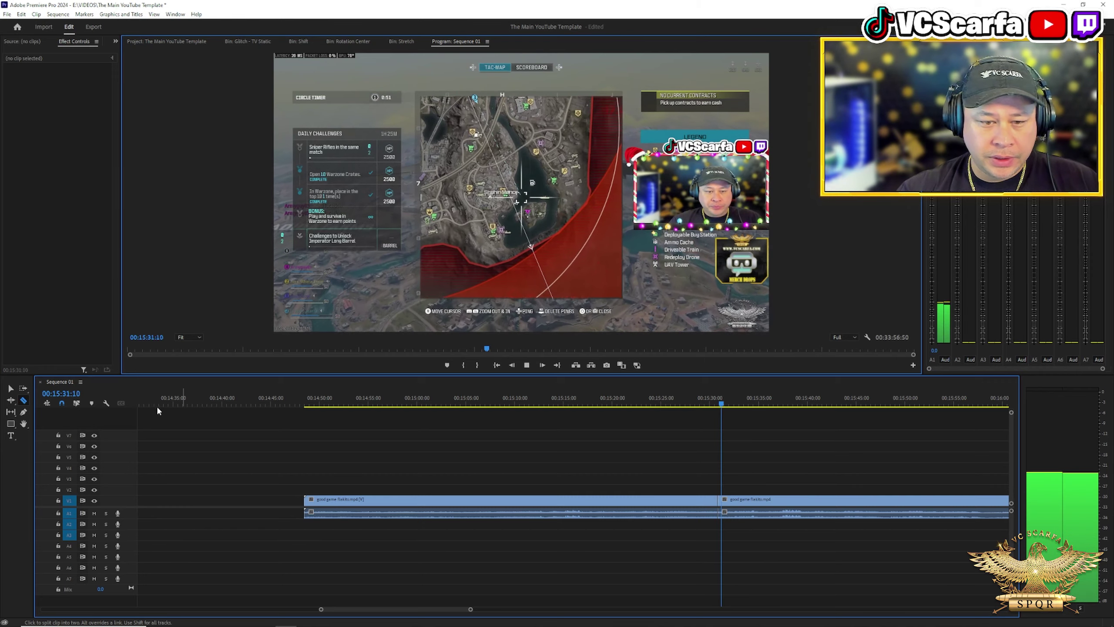
# Step: Delete the part of the gameplay clip before the split, including its audio
pyautogui.press('v')
pyautogui.moveTo(640, 466); pyautogui.dragTo(632, 533)
pyautogui.press('Delete')
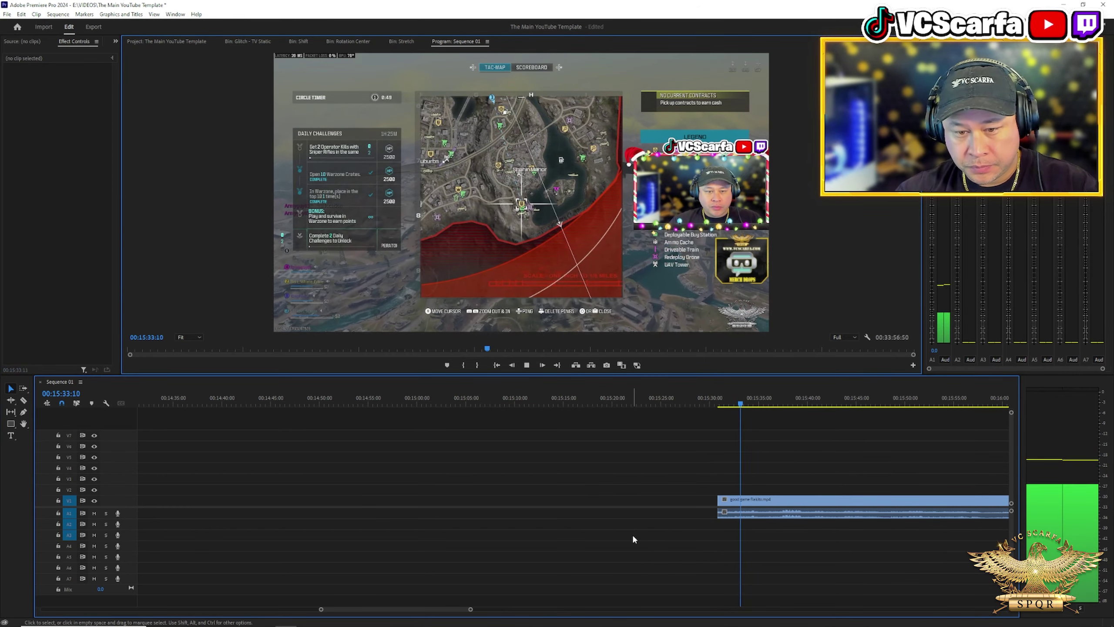
# Step: Review the start of the remaining gameplay clip and split its video and audio at 00:15:43:00
pyautogui.press('c')
pyautogui.scroll(3, 736, 530)
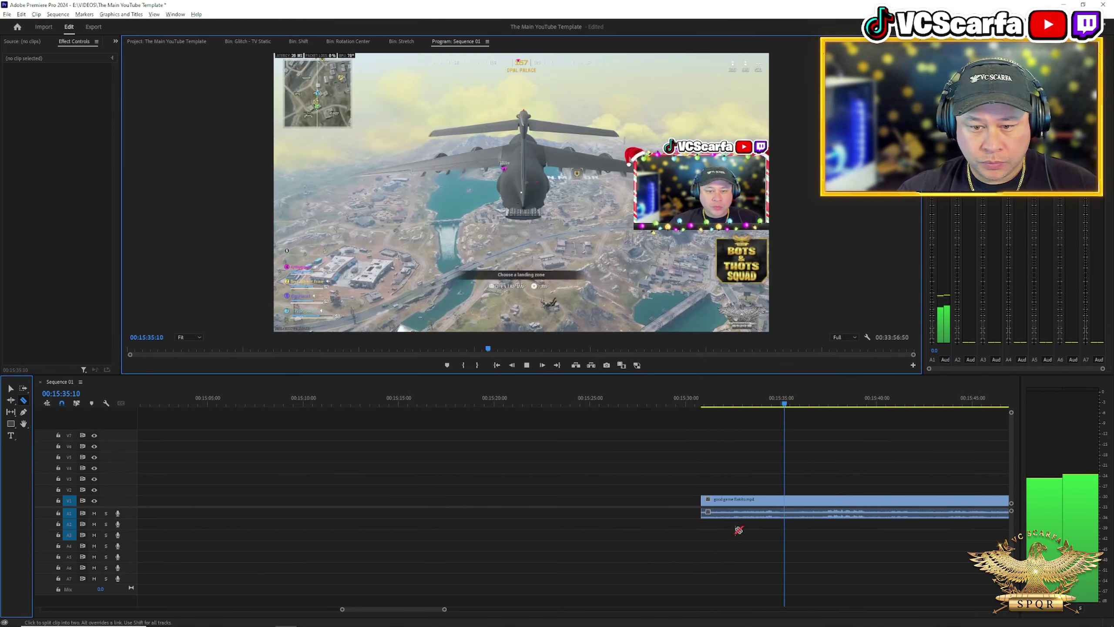
pyautogui.moveTo(420, 610); pyautogui.dragTo(424, 610)
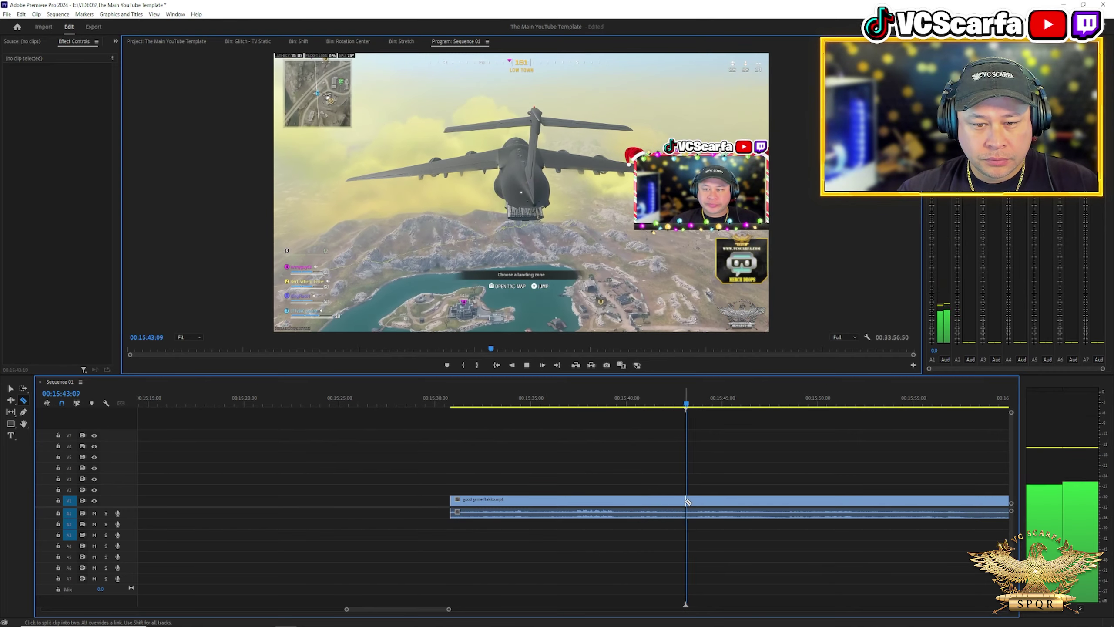
pyautogui.click(625, 400)
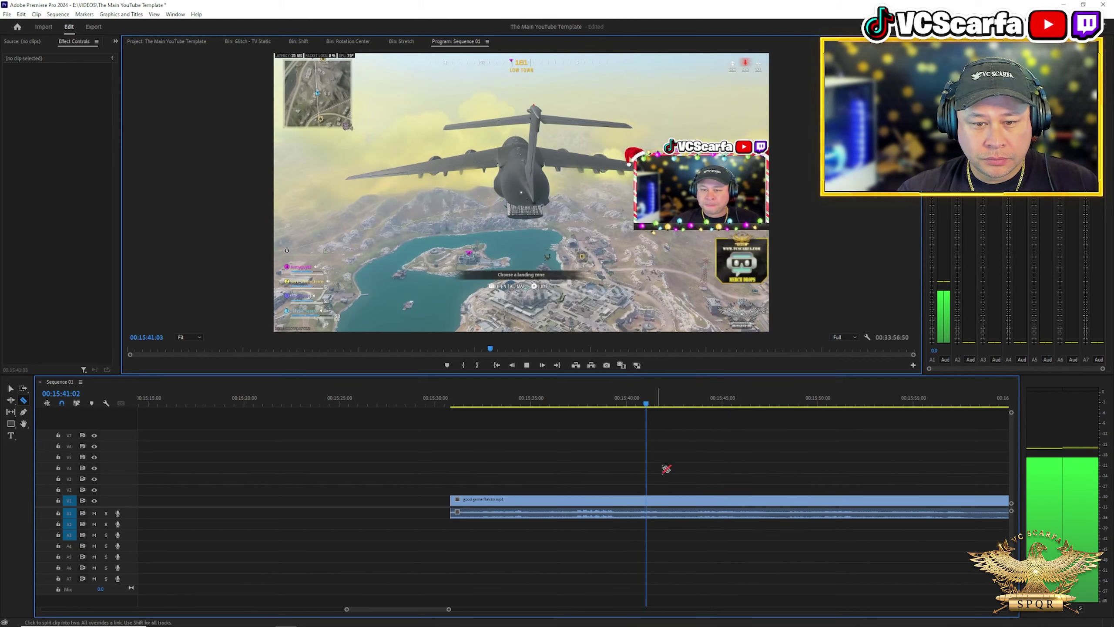
pyautogui.press('space')
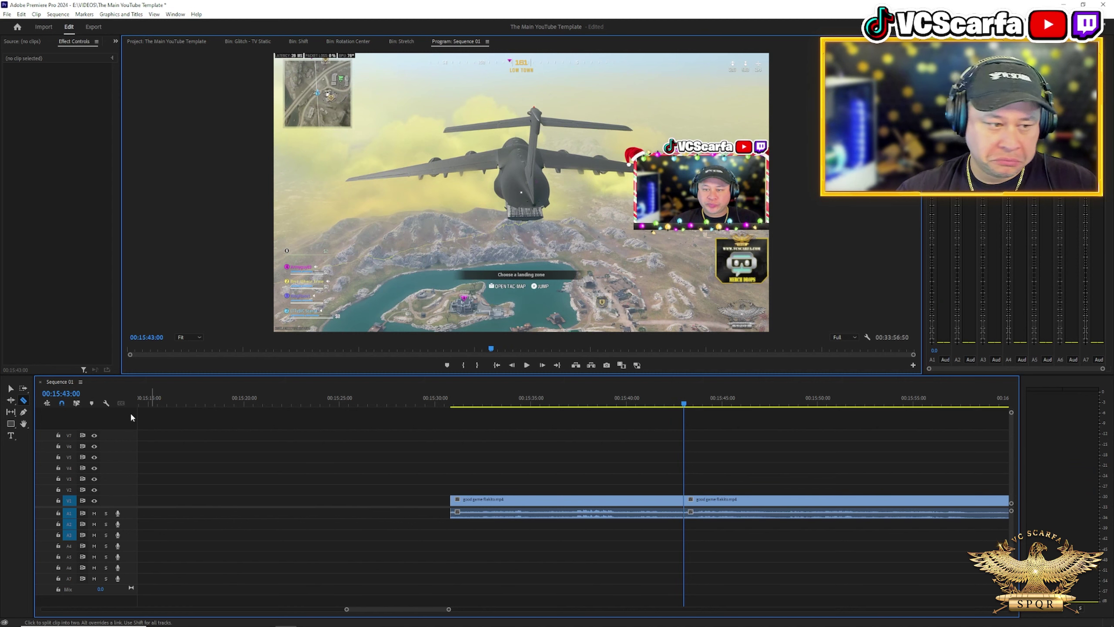
# Step: Paste a copy of the short gameplay segment before the split into the empty timeline area and move it to the sequence start
pyautogui.click(10, 388)
pyautogui.moveTo(397, 494); pyautogui.dragTo(561, 547)
pyautogui.scroll(-10, 582, 537)
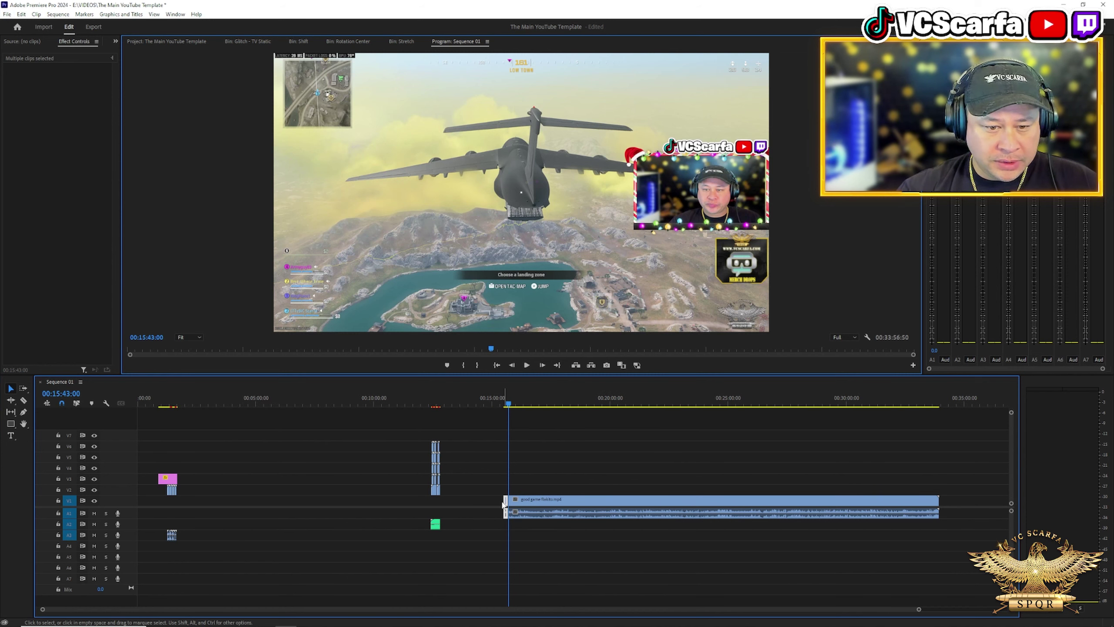
pyautogui.moveTo(503, 505); pyautogui.dragTo(473, 512)
pyautogui.hotkey('ctrl', 'z')
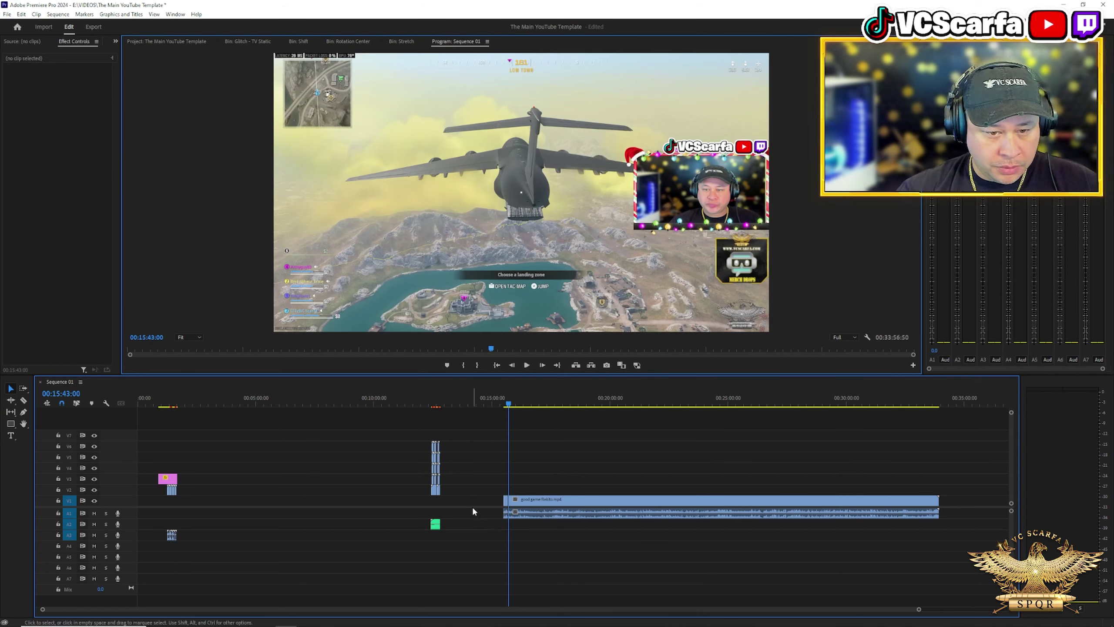
pyautogui.click(292, 403)
pyautogui.hotkey('ctrl', 'v')
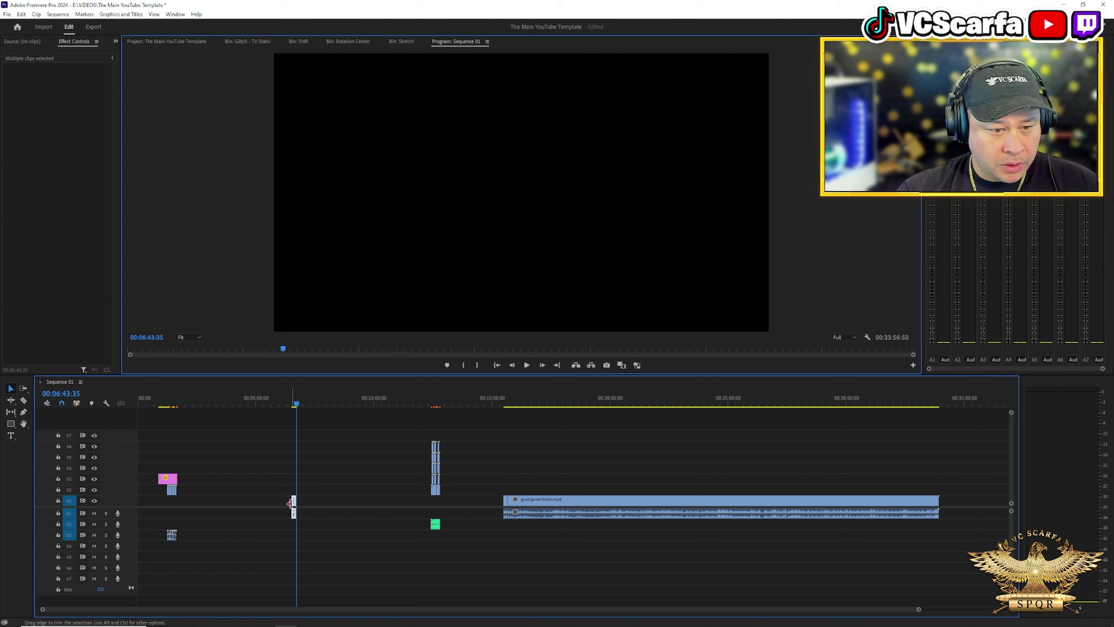
pyautogui.moveTo(161, 519); pyautogui.dragTo(113, 515)
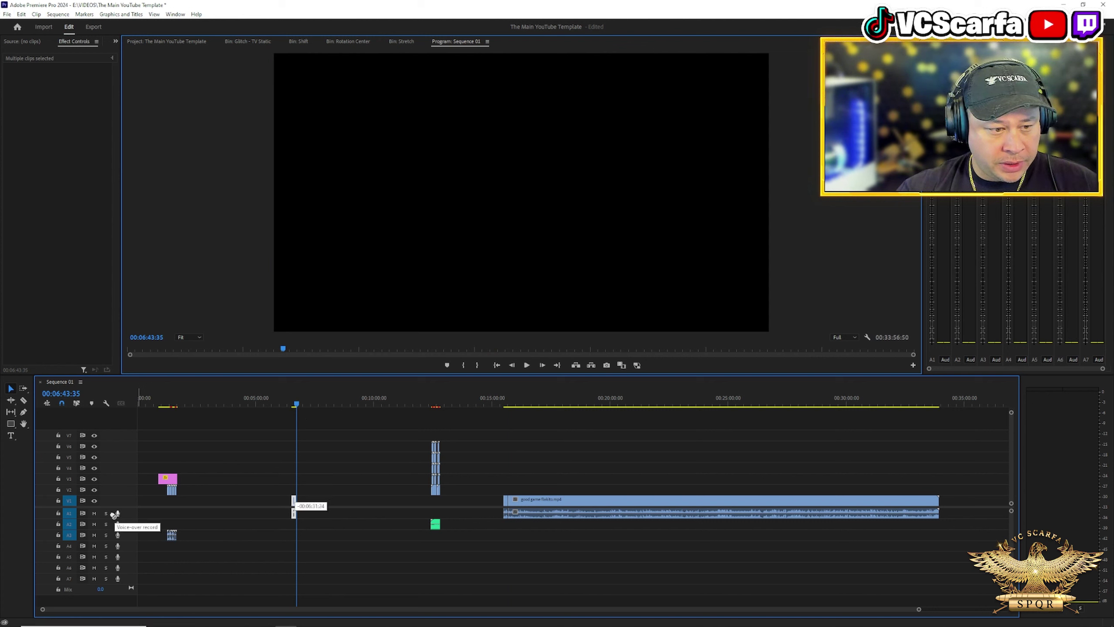
# Step: Play the copied segment from the sequence start and split it with the Razor tool at about 00:00:08:44
pyautogui.click(154, 402)
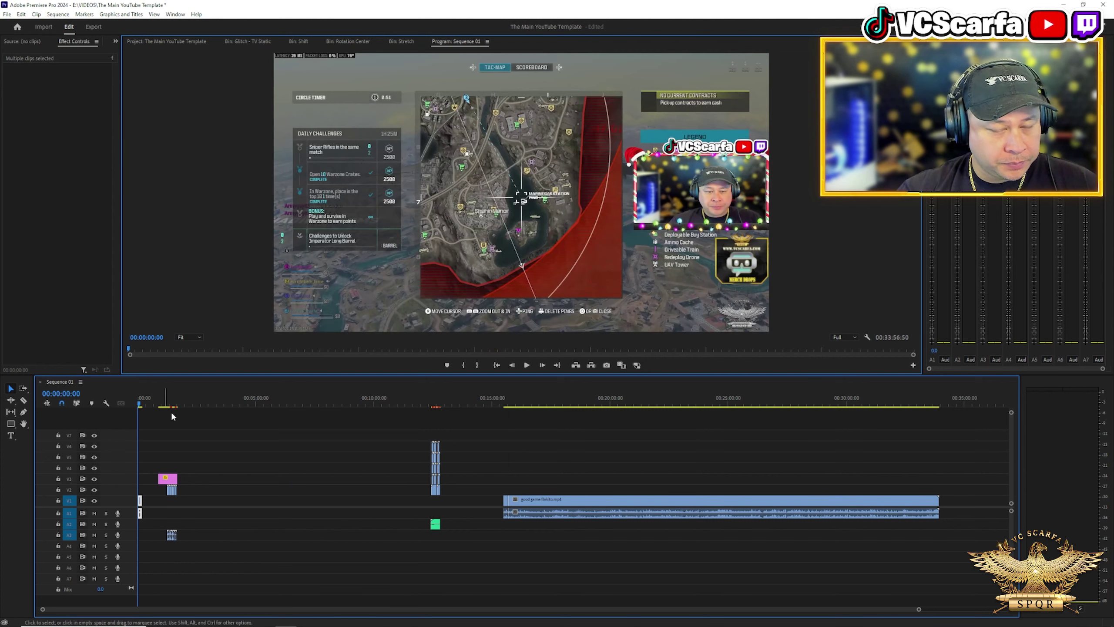
pyautogui.press('space')
pyautogui.press('=')
pyautogui.press('=')
pyautogui.press('=')
pyautogui.press('=')
pyautogui.press('=')
pyautogui.press('=')
pyautogui.press('=')
pyautogui.press('=')
pyautogui.press('=')
pyautogui.press('=')
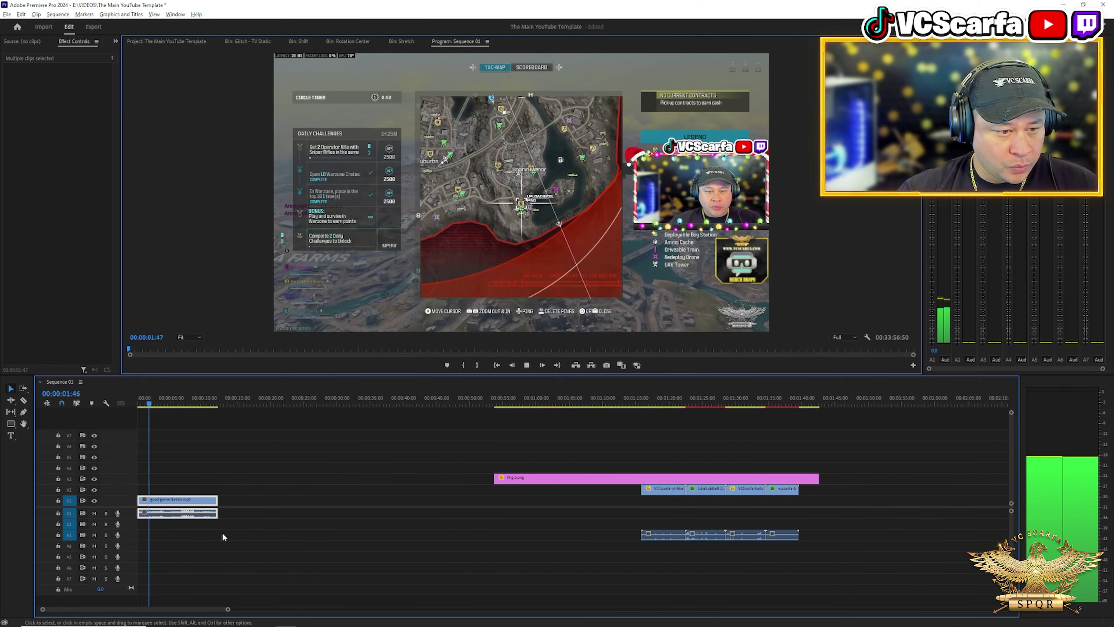
pyautogui.click(24, 400)
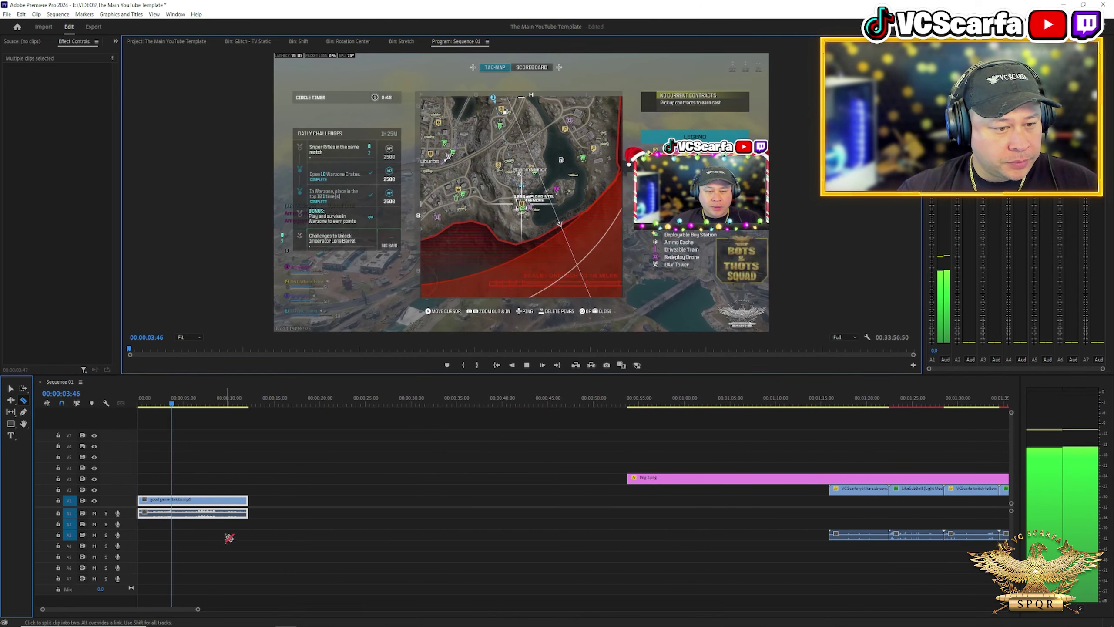
pyautogui.scroll(2, 232, 535)
pyautogui.scroll(1, 275, 540)
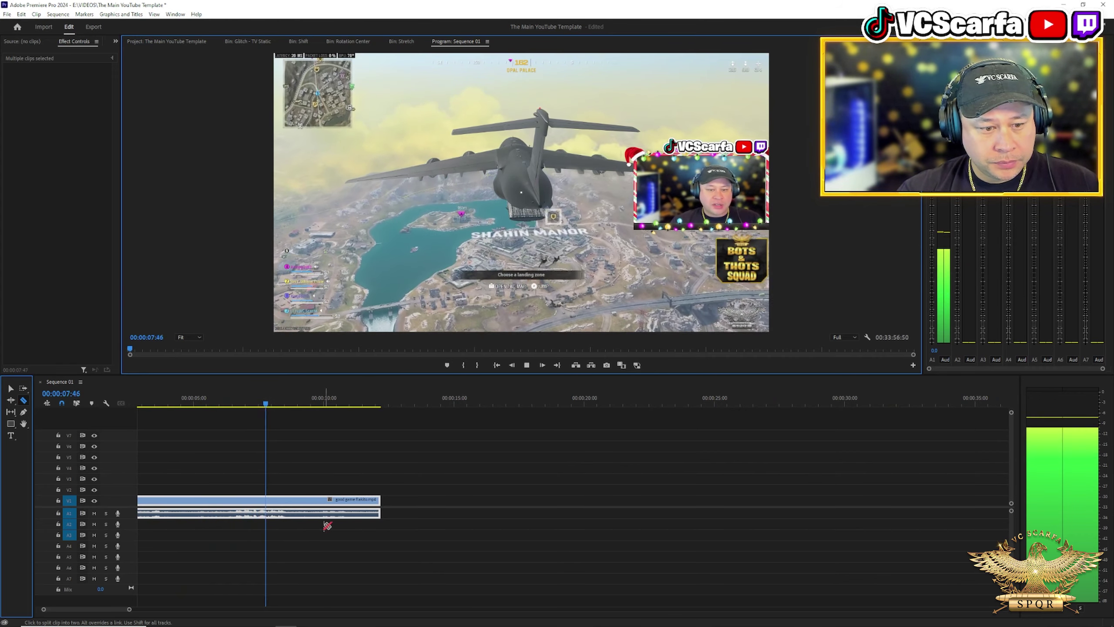
pyautogui.press('space')
pyautogui.click(294, 514)
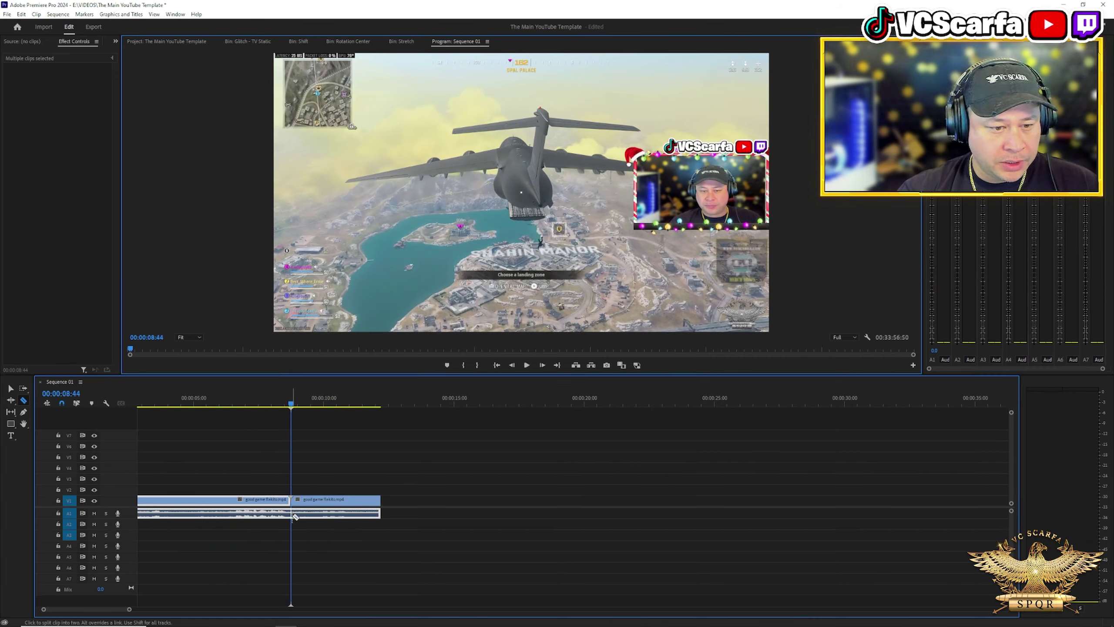
# Step: Delete the copied segment's remainder after the split, both video and audio
pyautogui.click(11, 391)
pyautogui.moveTo(380, 462); pyautogui.dragTo(348, 566)
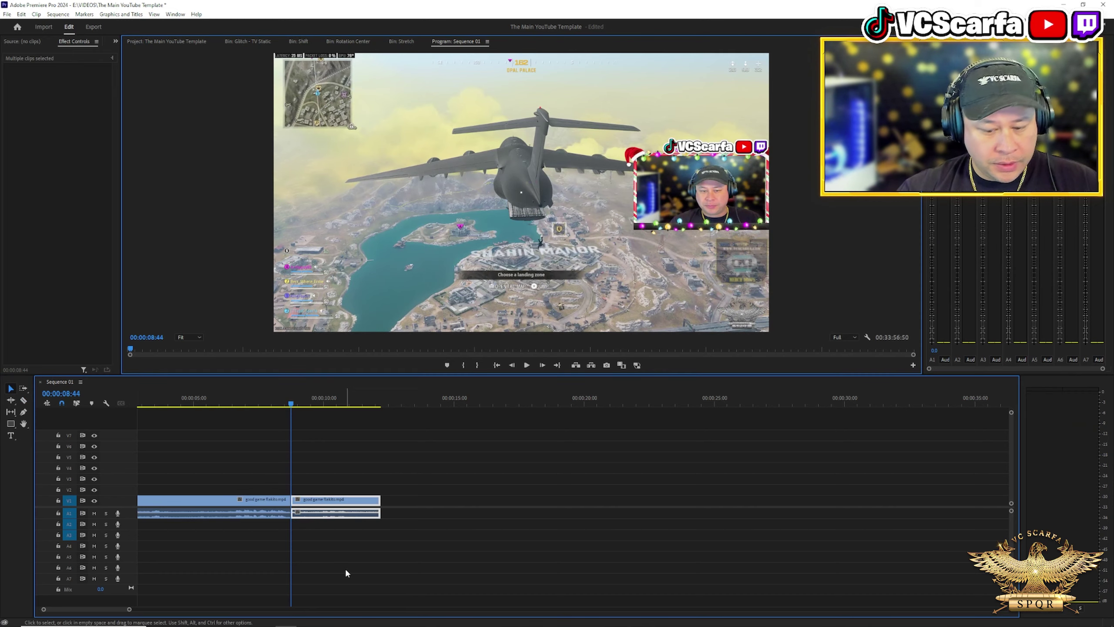
pyautogui.press('Delete')
# Step: Play the teaser segment from near its start and locate the audio spot at about 00:00:05:43
pyautogui.click(173, 410)
pyautogui.press('space')
pyautogui.press('=')
pyautogui.press('=')
pyautogui.press('=')
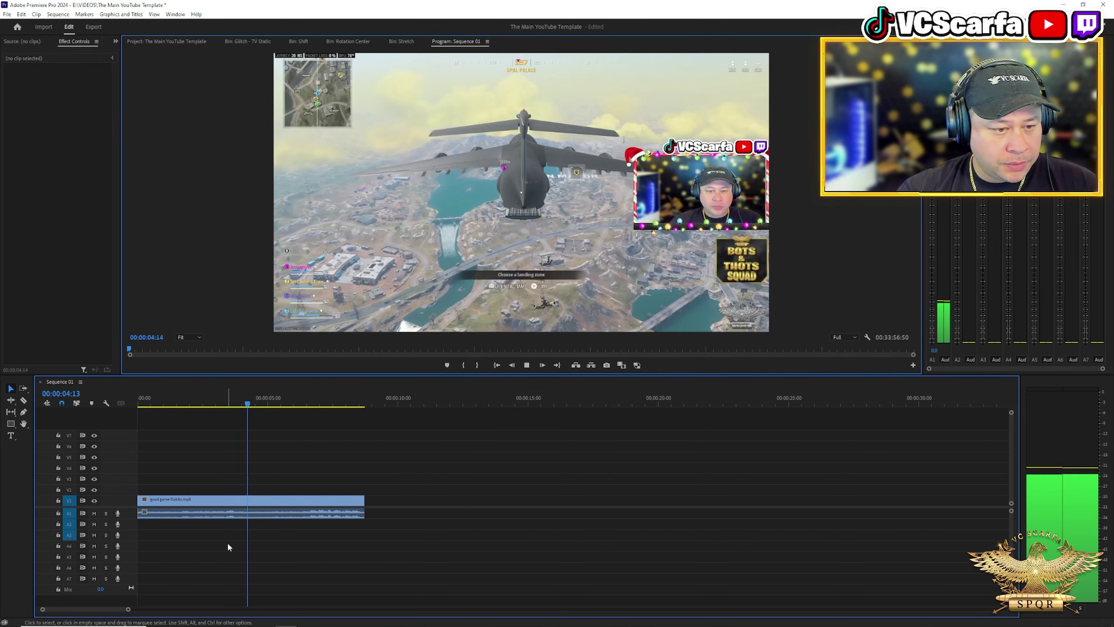
pyautogui.press('space')
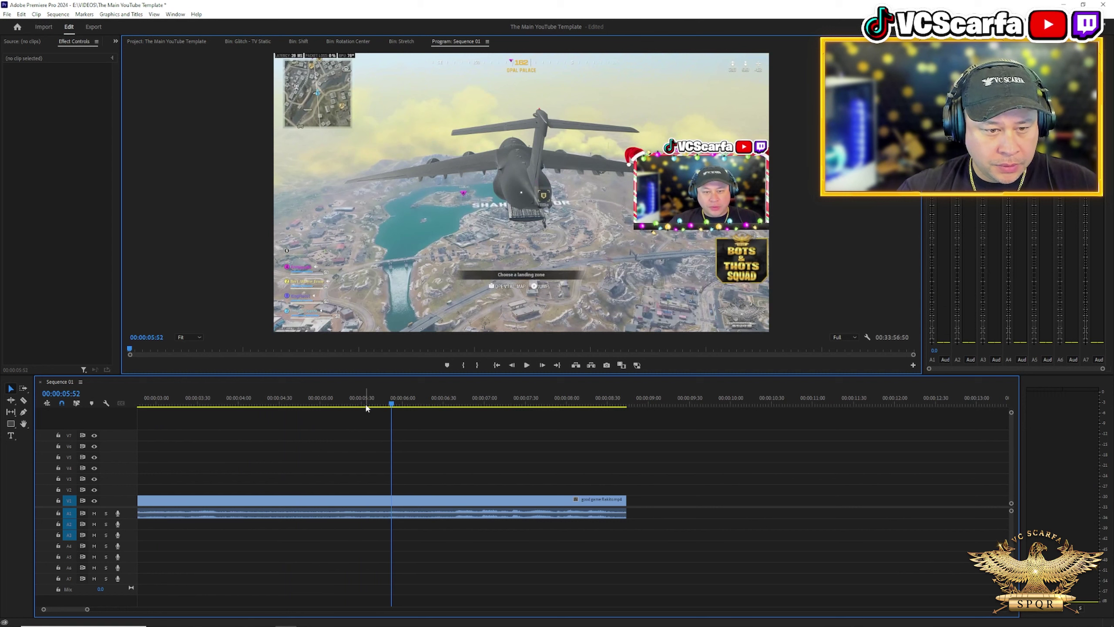
pyautogui.moveTo(368, 405); pyautogui.dragTo(352, 405)
pyautogui.press('space')
pyautogui.press('space')
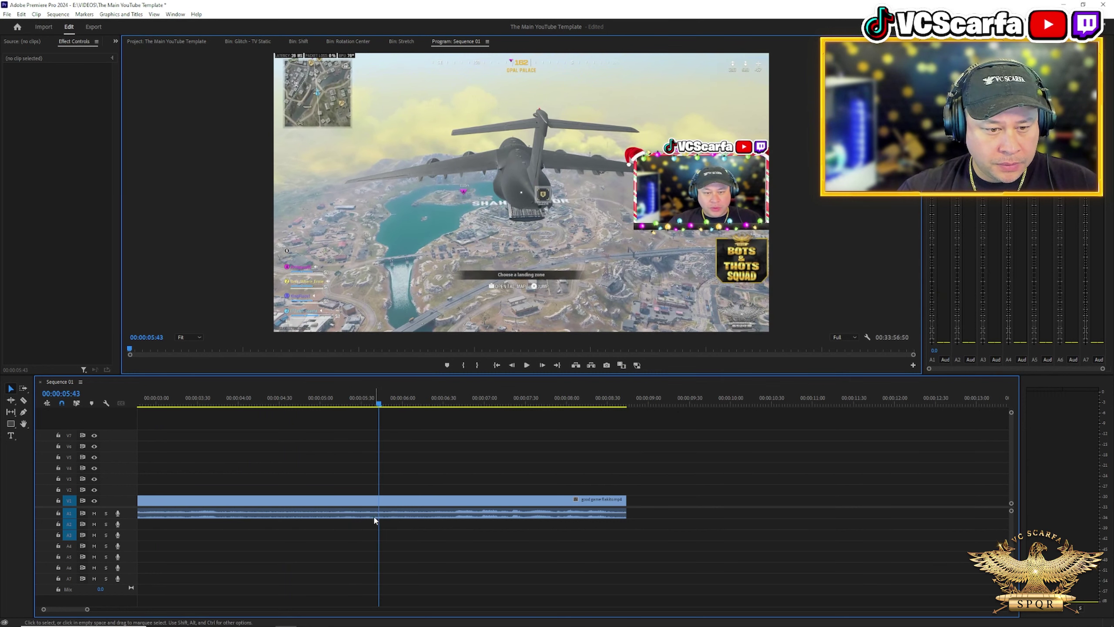
# Step: Razor out a very short piece of the teaser's audio around 00:00:05:35 and delete it, leaving the video uncut
pyautogui.click(24, 401)
pyautogui.press('=')
pyautogui.press('=')
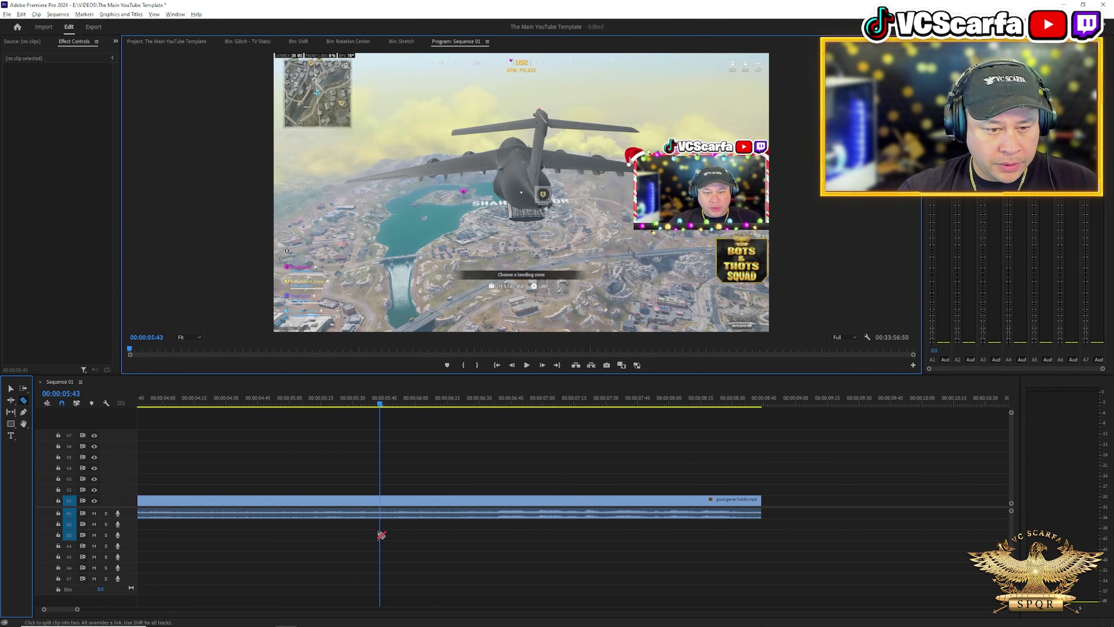
pyautogui.moveTo(263, 405); pyautogui.dragTo(355, 405)
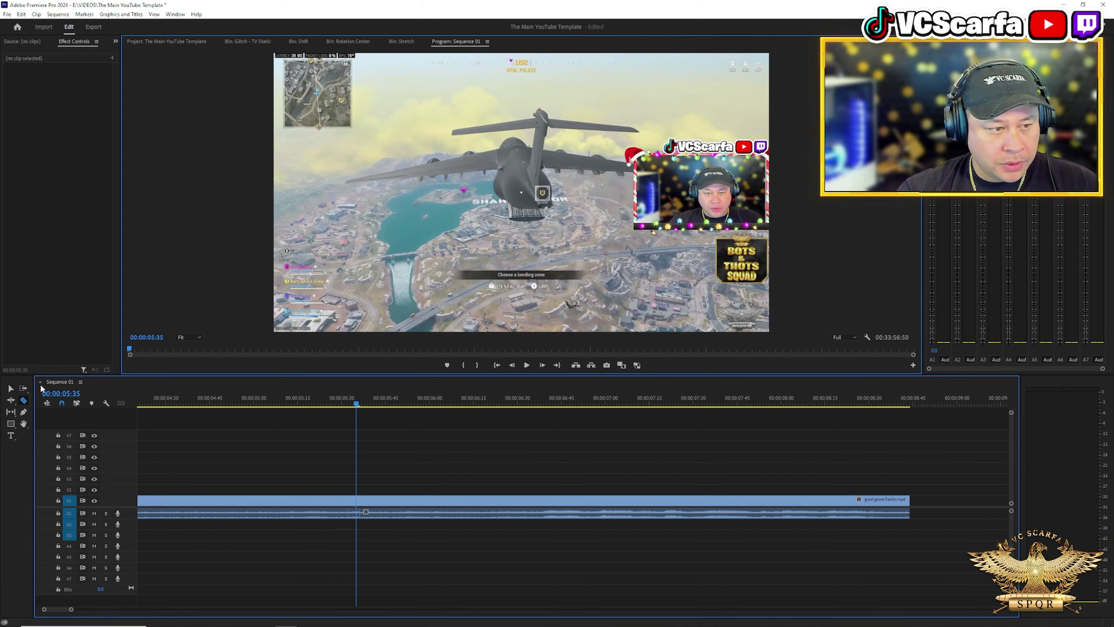
pyautogui.click(11, 389)
pyautogui.click(356, 517)
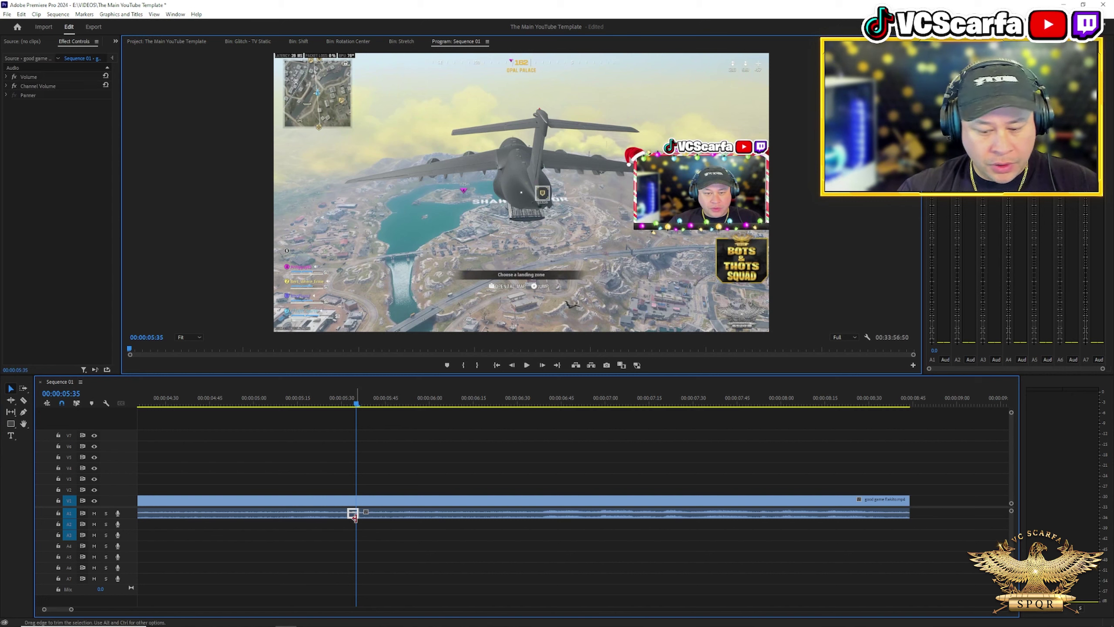
# Step: Play across the audio gap and trim the start of the following audio piece slightly to widen the gap
pyautogui.click(283, 404)
pyautogui.press('space')
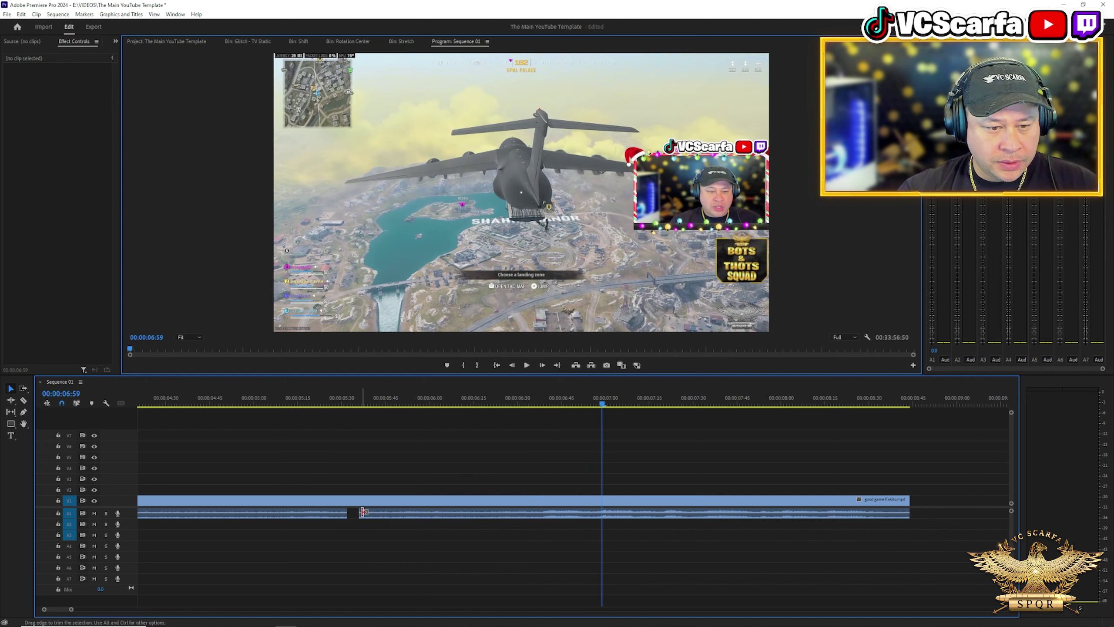
pyautogui.moveTo(359, 512); pyautogui.dragTo(367, 512)
pyautogui.click(288, 404)
pyautogui.press('space')
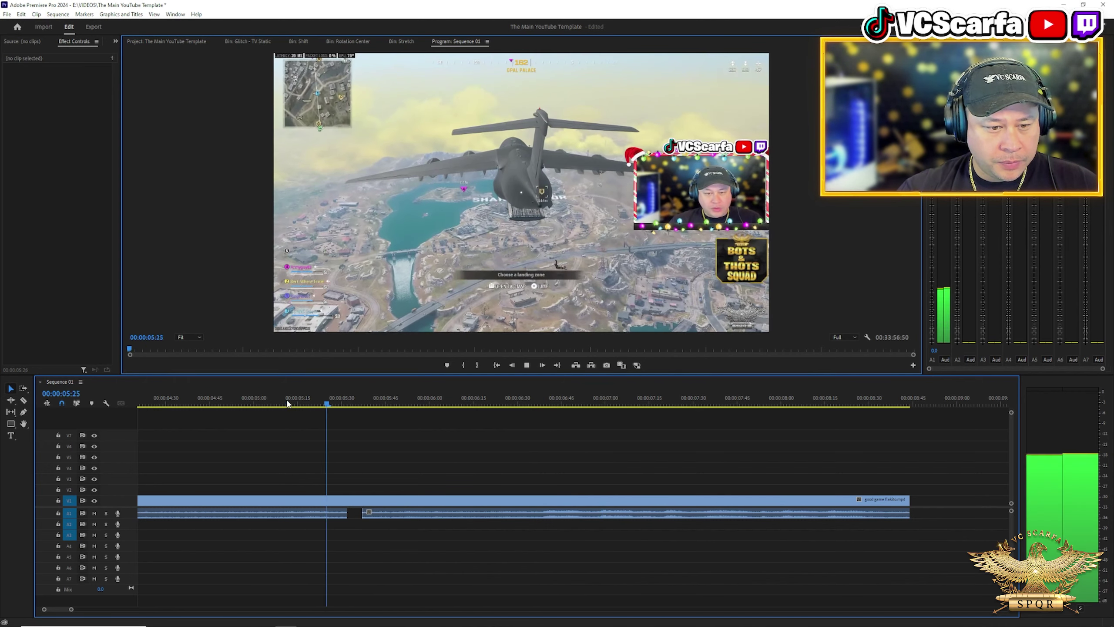
pyautogui.press('-')
# Step: Review the main gameplay footage from its start to about 00:16:29 to find the next cut point
pyautogui.press('-')
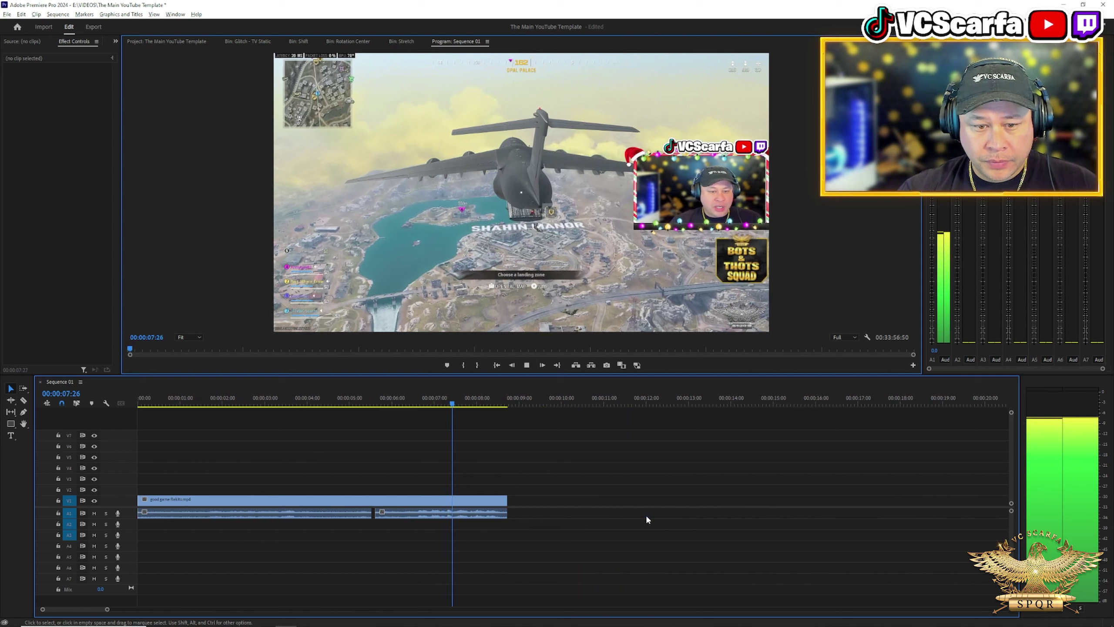
pyautogui.press('-')
pyautogui.press('-')
pyautogui.press('-')
pyautogui.press('-')
pyautogui.press('-')
pyautogui.press('-')
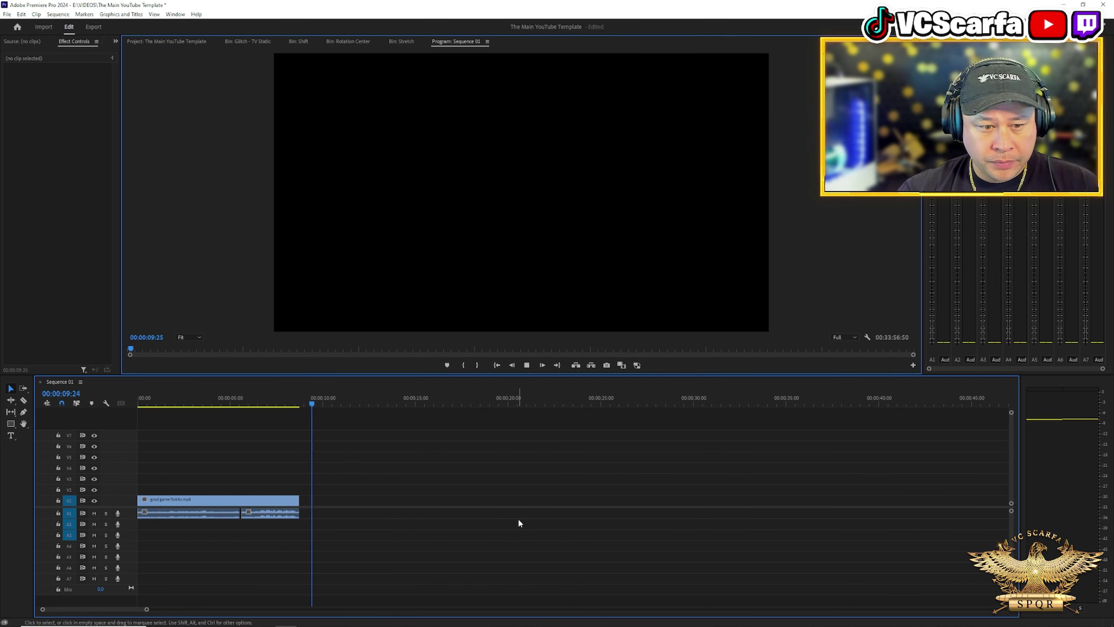
pyautogui.press('-')
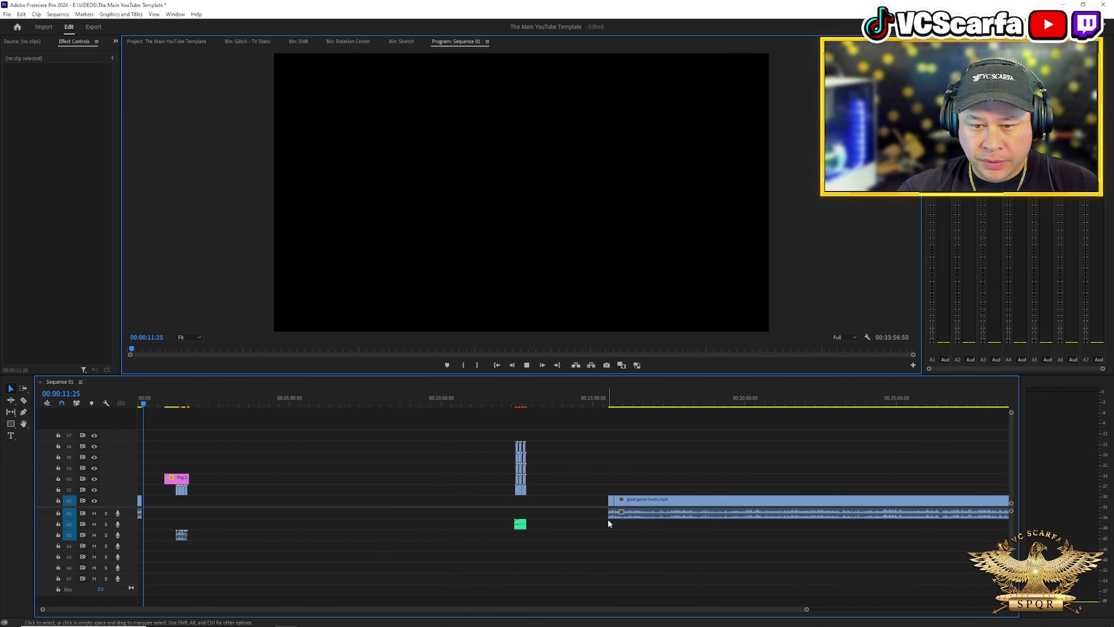
pyautogui.click(610, 403)
pyautogui.press('space')
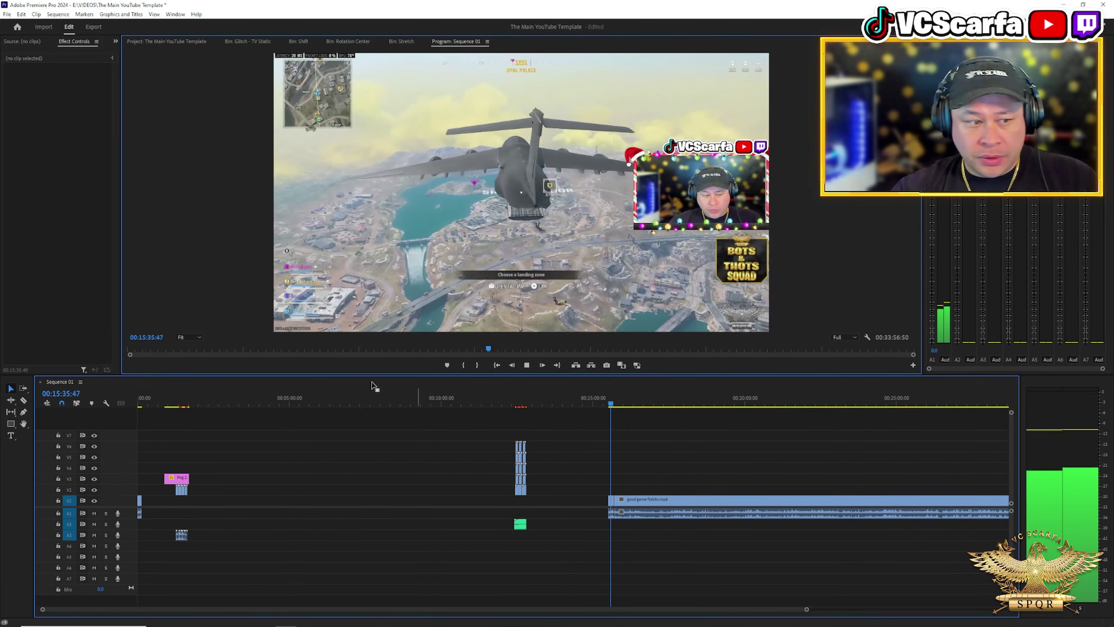
pyautogui.press('c')
pyautogui.scroll(7, 609, 518)
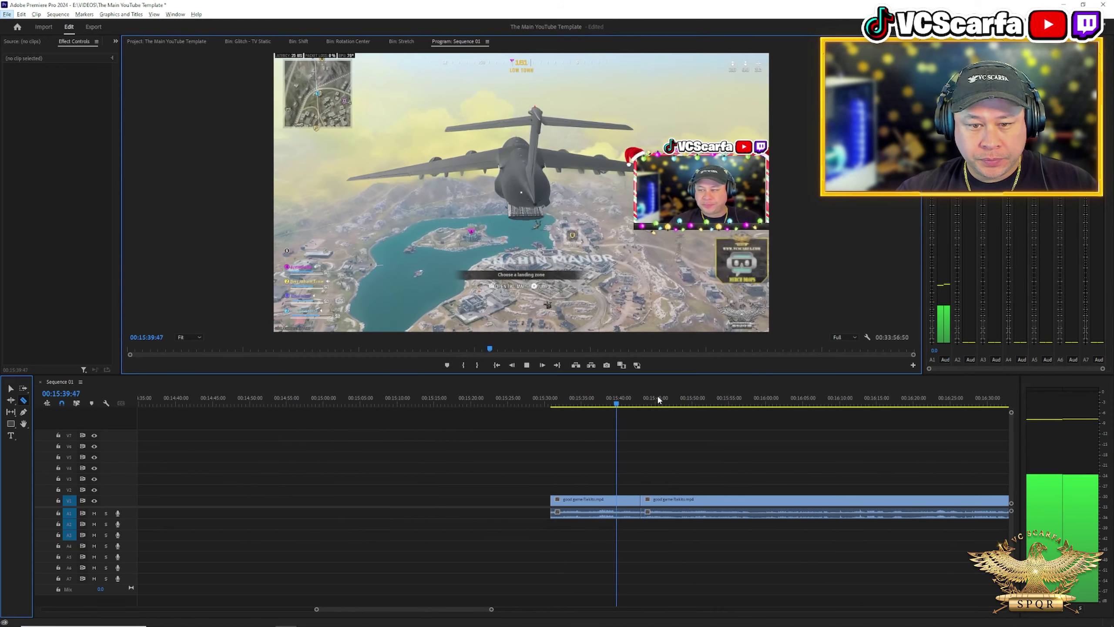
pyautogui.moveTo(658, 398); pyautogui.dragTo(723, 404)
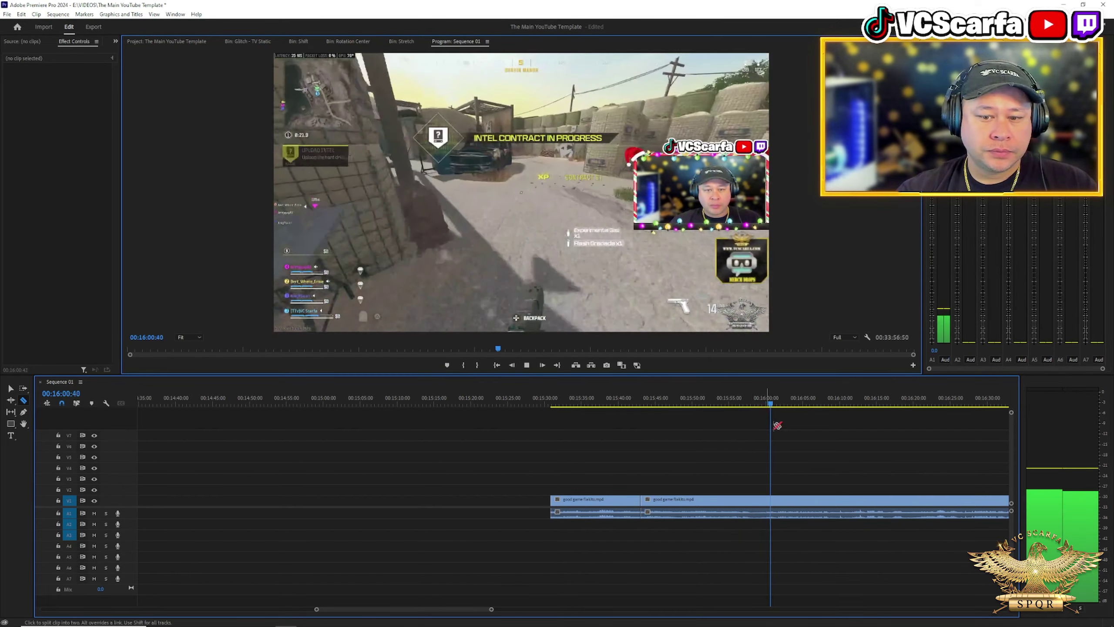
pyautogui.press('space')
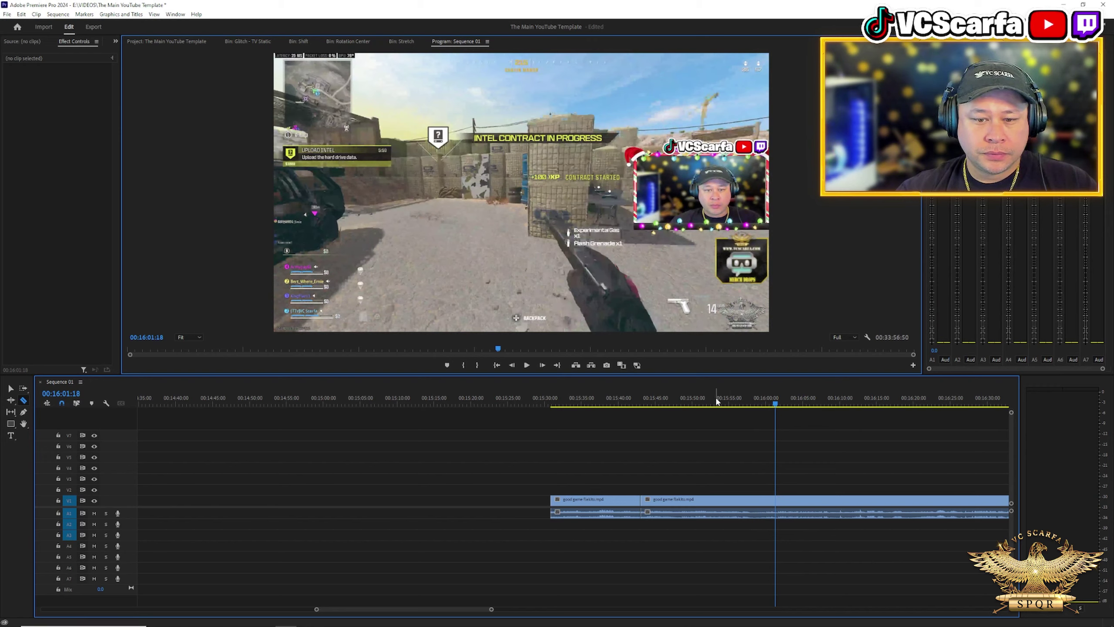
pyautogui.scroll(-3, 711, 413)
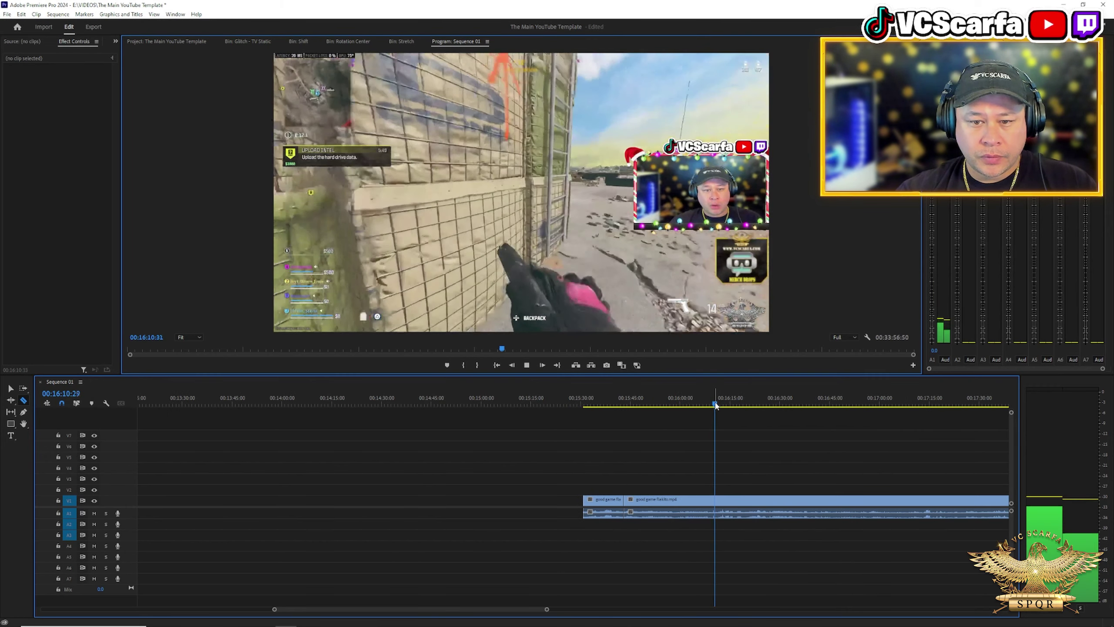
pyautogui.moveTo(715, 404); pyautogui.dragTo(763, 407)
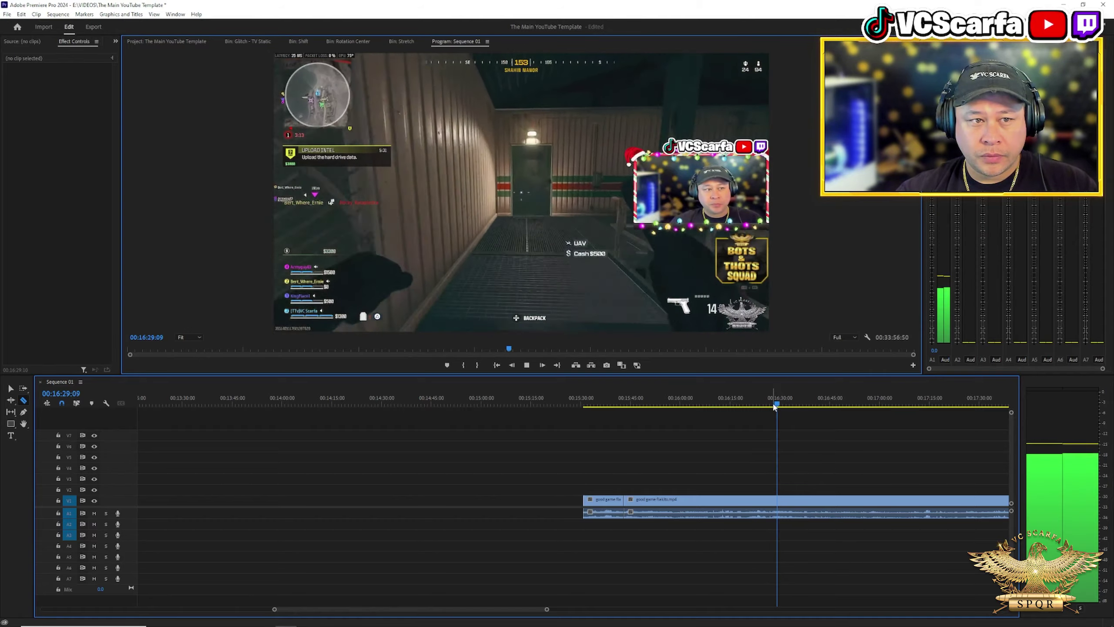
pyautogui.click(757, 405)
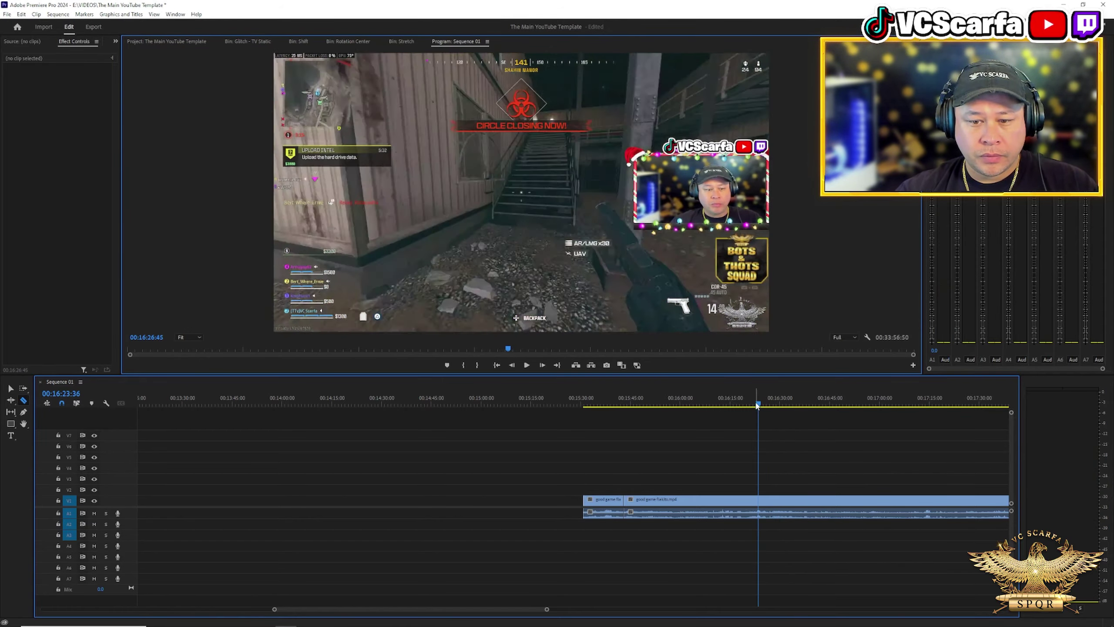
pyautogui.press('space')
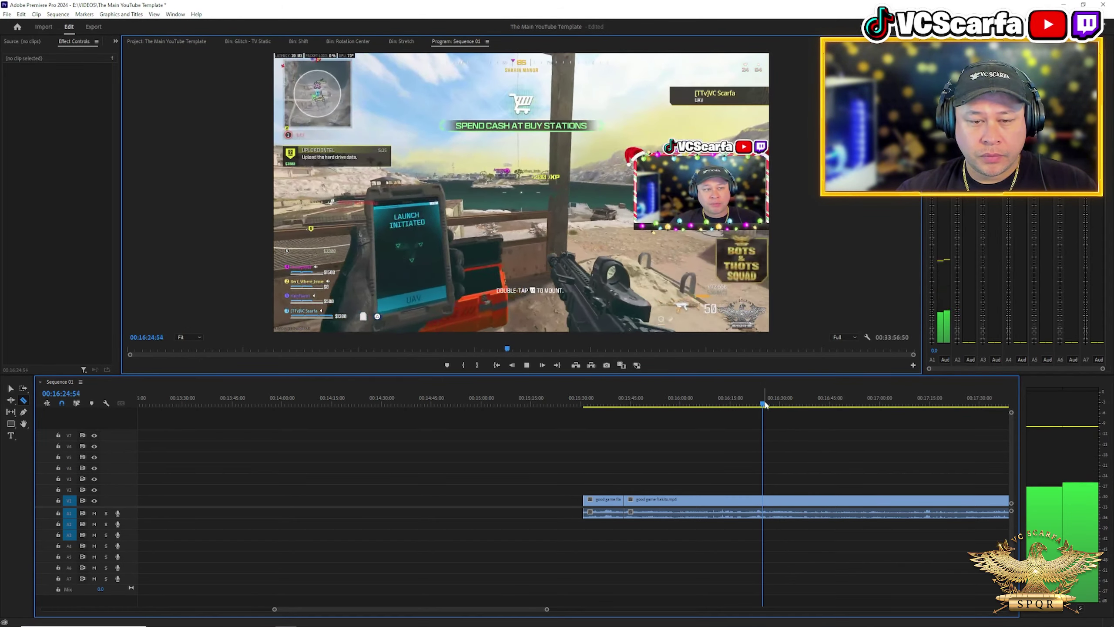
pyautogui.click(740, 404)
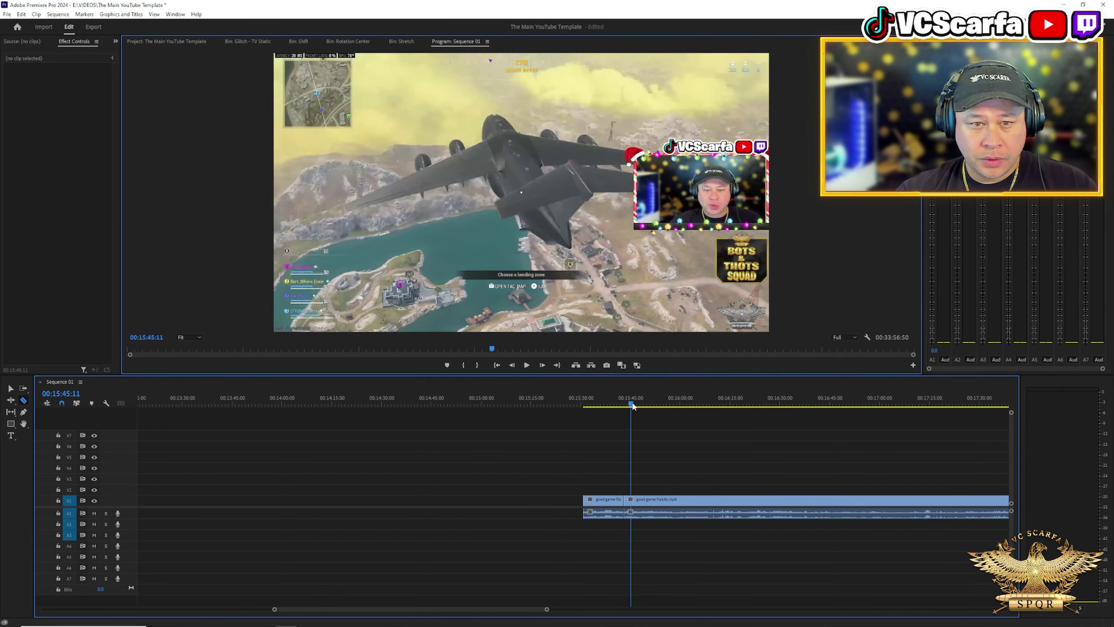
# Step: Split the main footage at about 00:15:55:41 and delete the piece between this cut and the previous one, video and audio
pyautogui.moveTo(632, 405); pyautogui.dragTo(666, 412)
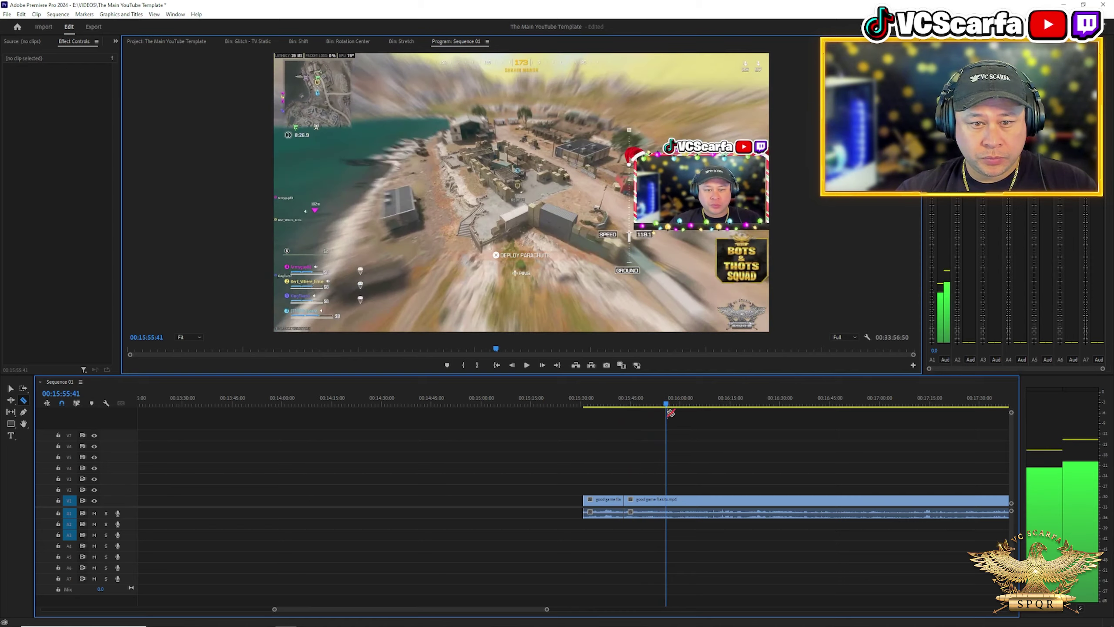
pyautogui.press('space')
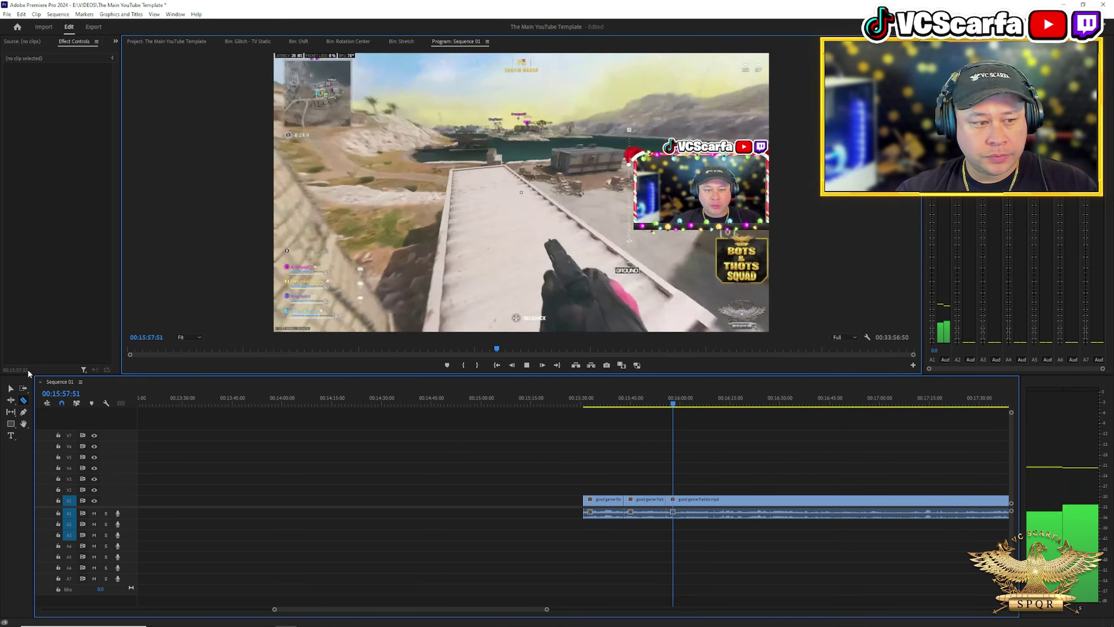
pyautogui.click(11, 388)
pyautogui.moveTo(647, 474); pyautogui.dragTo(651, 534)
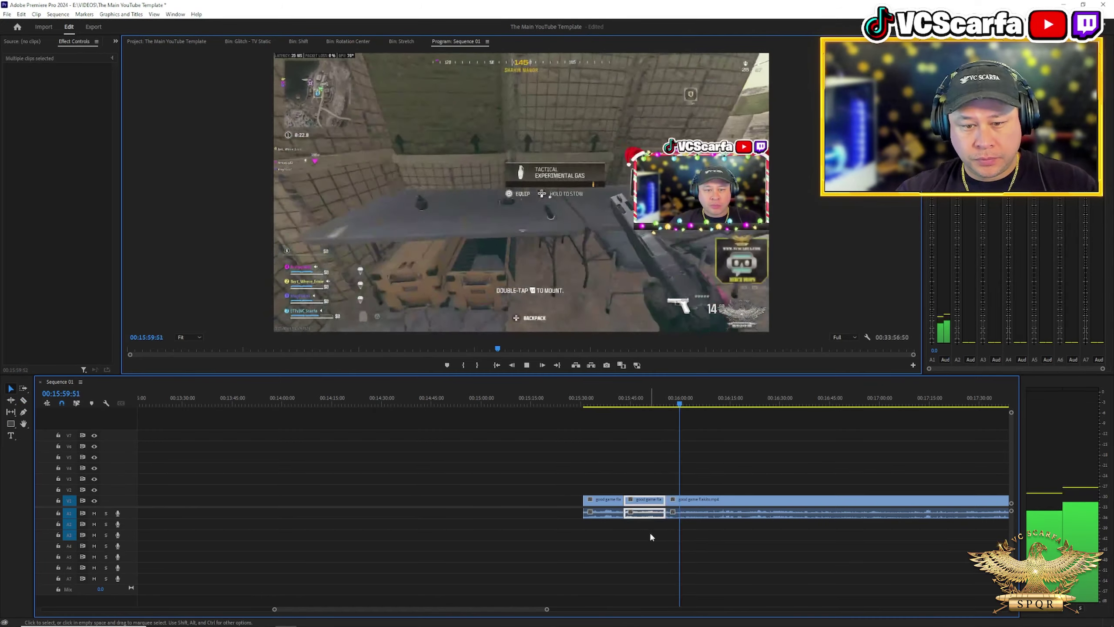
pyautogui.press('Delete')
# Step: Move the first gameplay piece, video and audio, against the start of the remaining footage to close the gap
pyautogui.moveTo(605, 447); pyautogui.dragTo(596, 550)
pyautogui.moveTo(602, 500); pyautogui.dragTo(656, 502)
pyautogui.moveTo(530, 611); pyautogui.dragTo(537, 611)
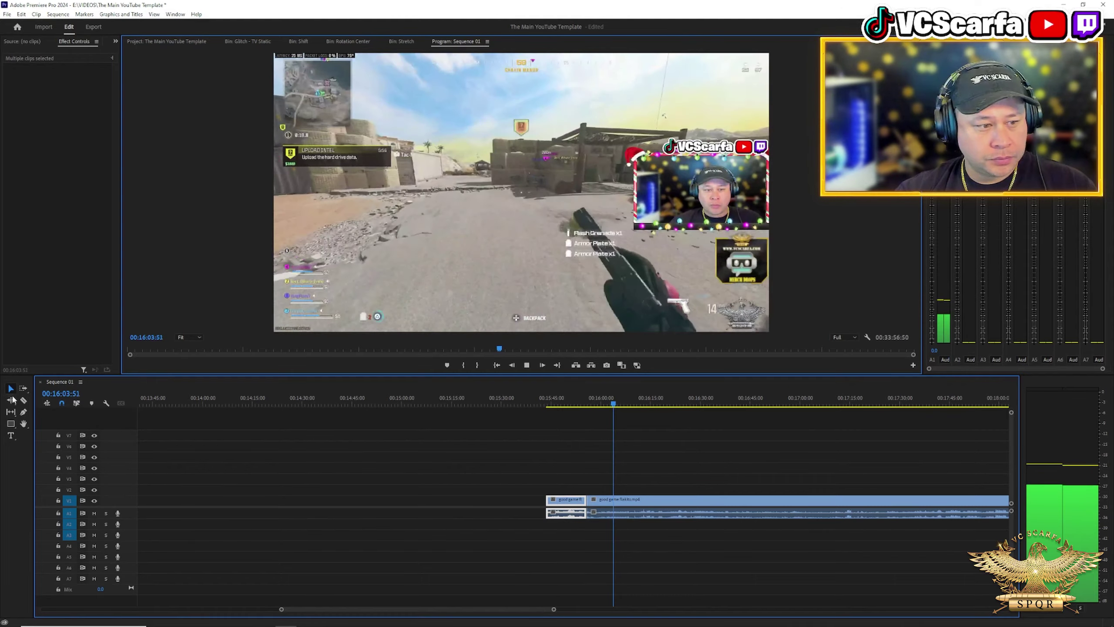
# Step: Scrub through the remaining footage and split its video and audio with the Razor tool at about 00:16:19
pyautogui.click(23, 400)
pyautogui.click(633, 404)
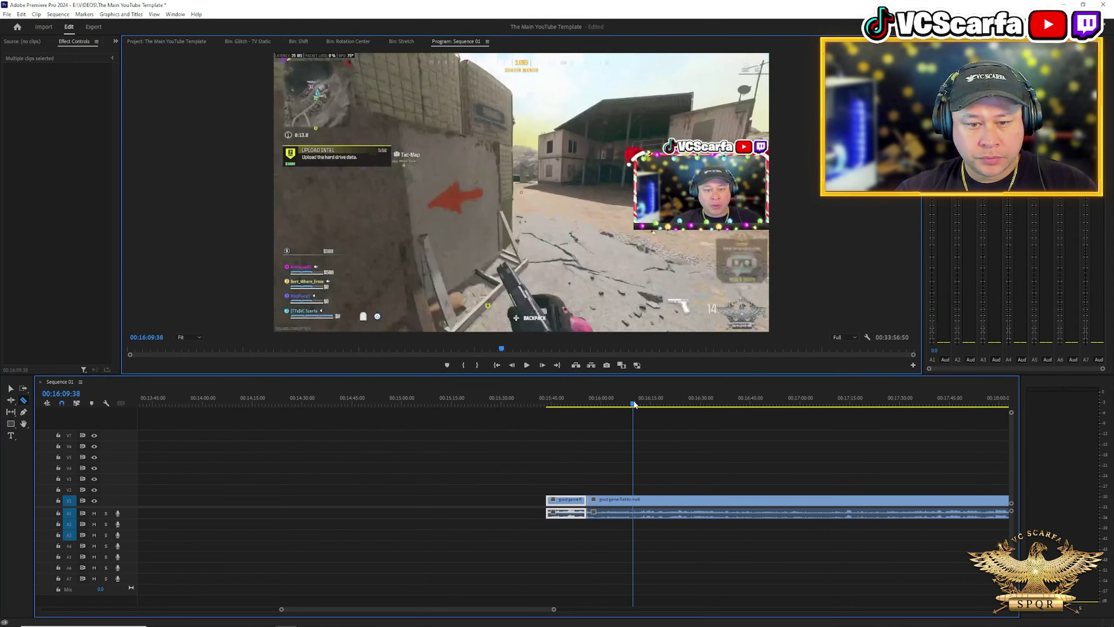
pyautogui.click(651, 405)
pyautogui.click(666, 405)
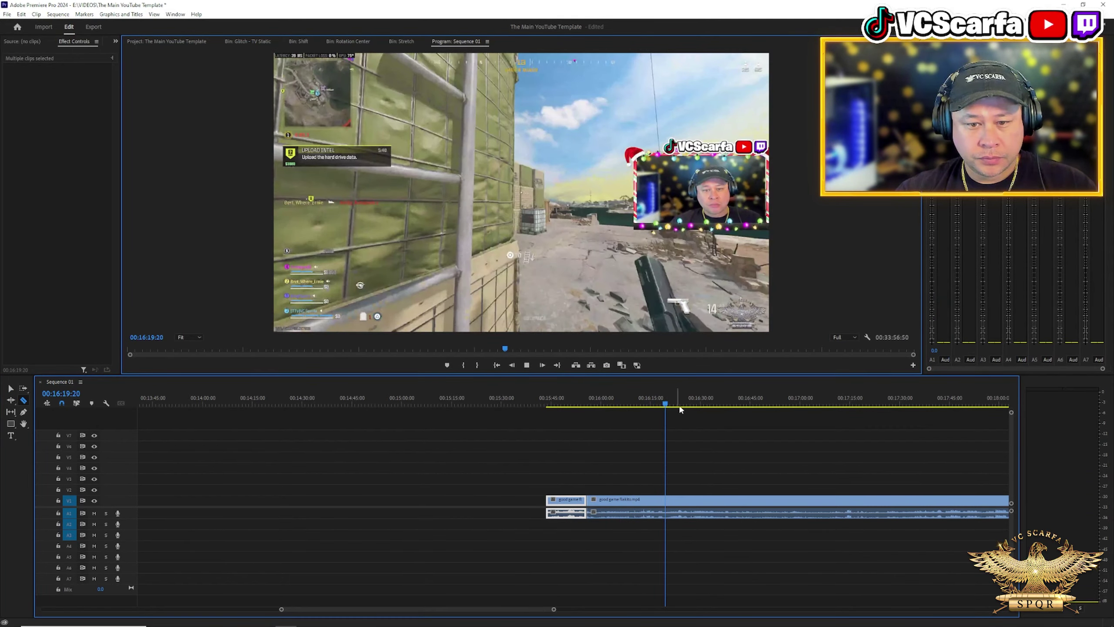
pyautogui.moveTo(664, 407); pyautogui.dragTo(662, 406)
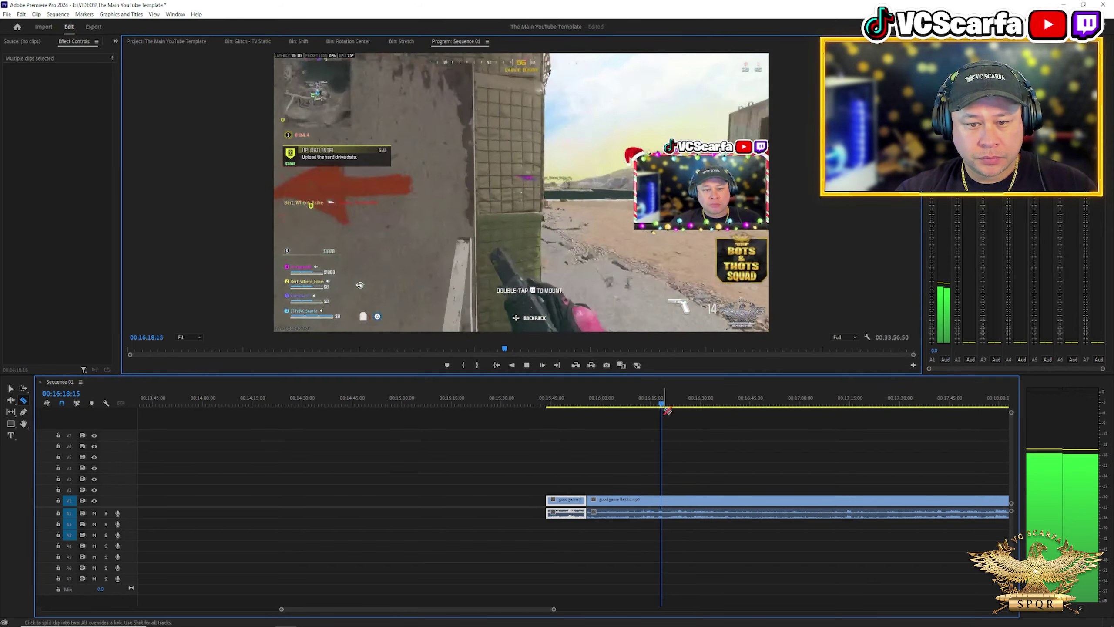
pyautogui.click(668, 503)
pyautogui.press('space')
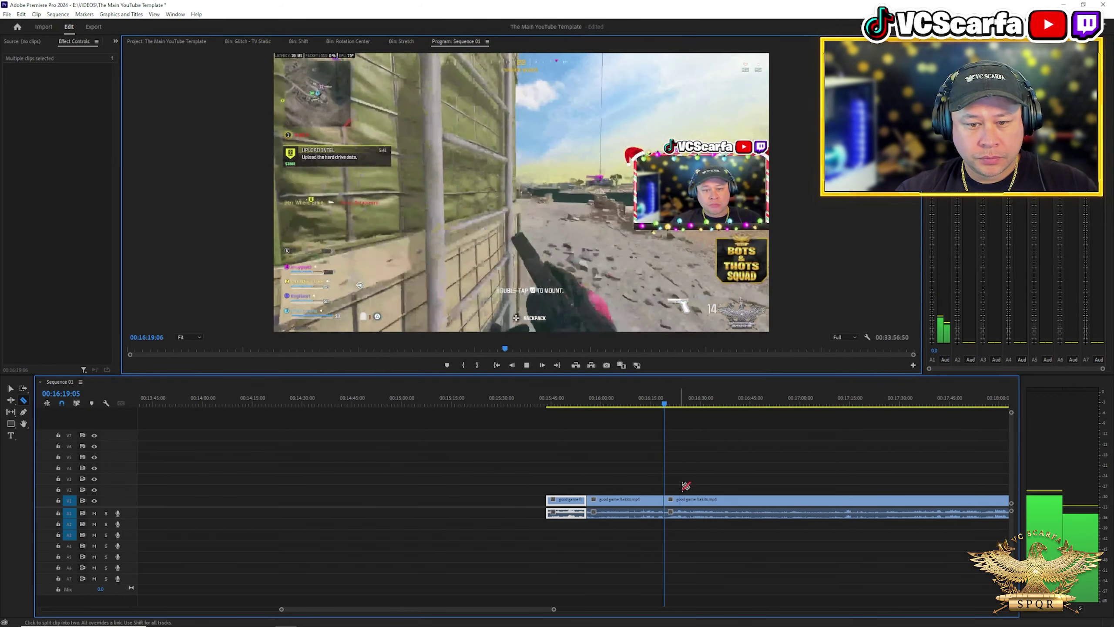
# Step: Check the footage around the latest split and undo that split
pyautogui.moveTo(670, 403); pyautogui.dragTo(708, 407)
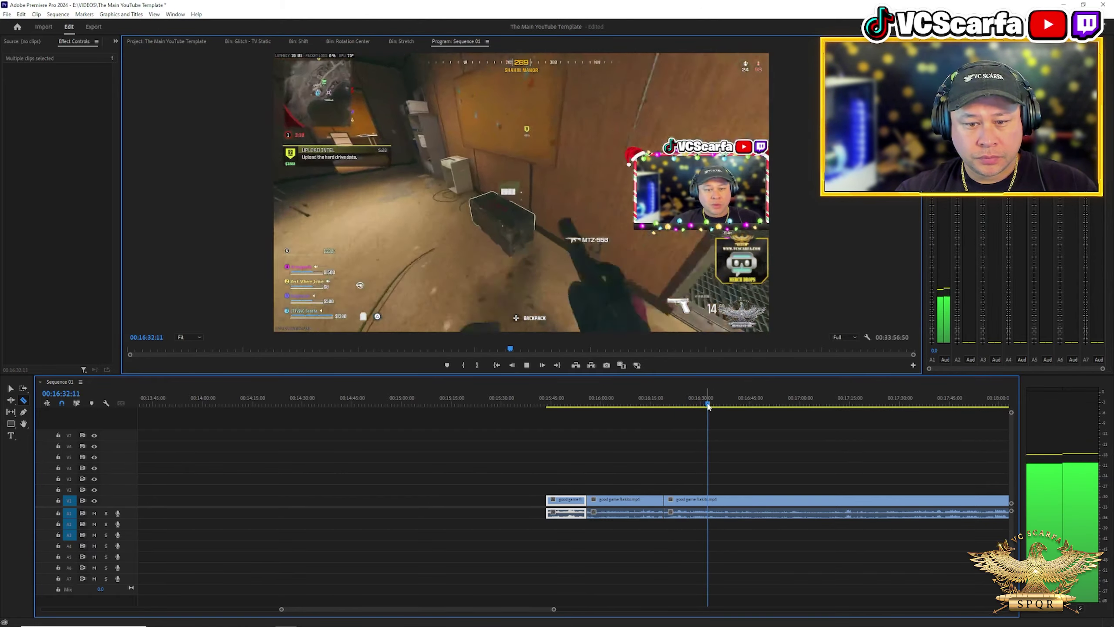
pyautogui.click(649, 407)
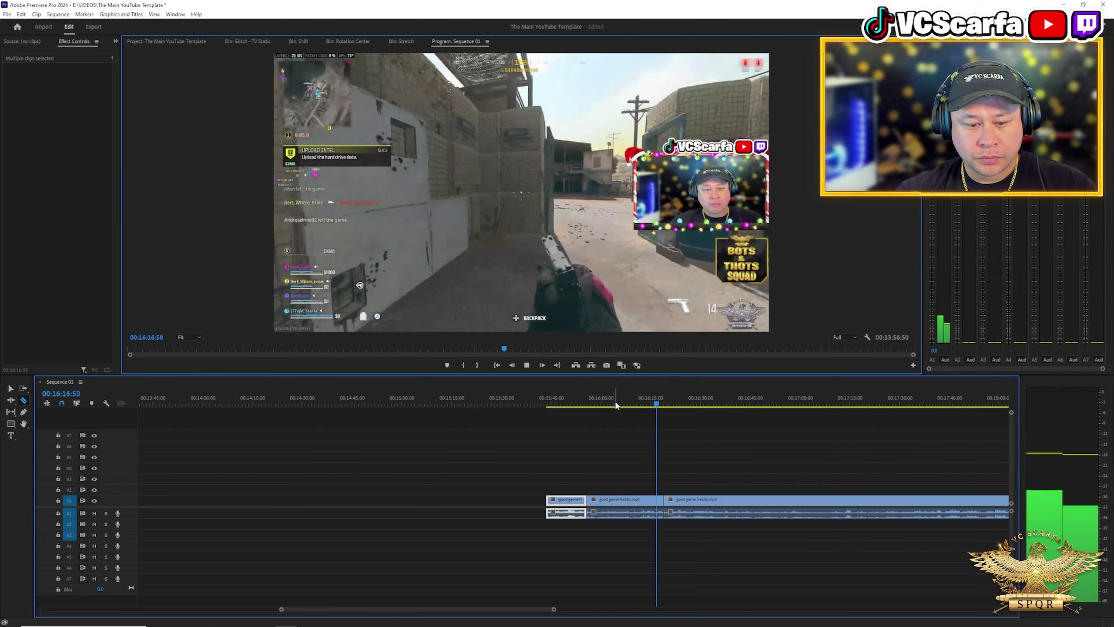
pyautogui.hotkey('ctrl', 'z')
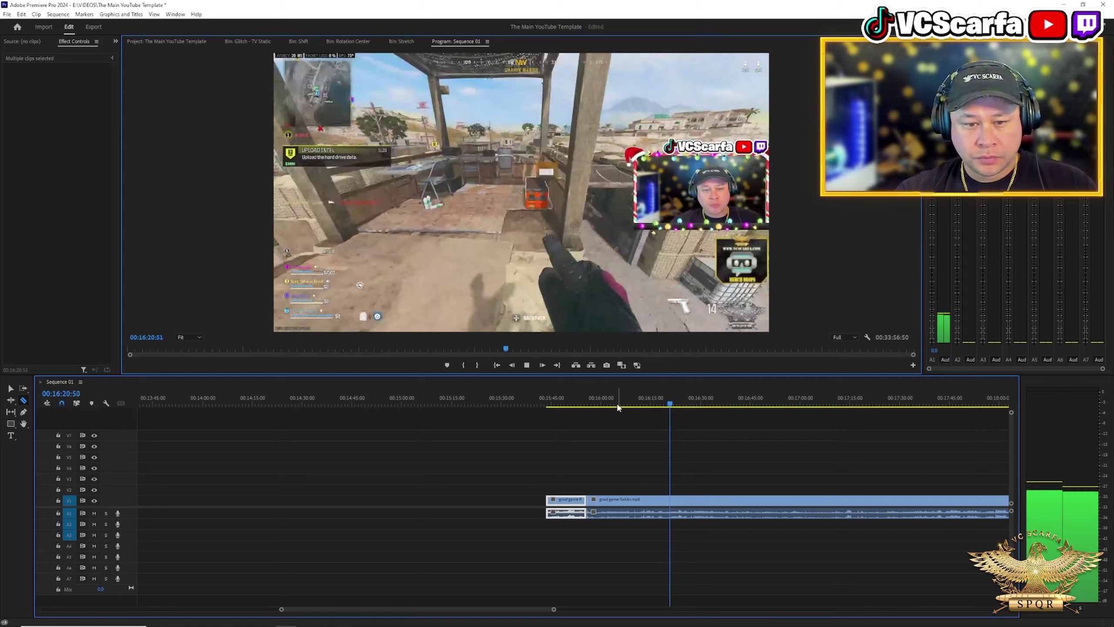
# Step: Replay the start of the remaining footage and split its video and audio at about 00:16:01:28
pyautogui.click(606, 403)
pyautogui.click(590, 403)
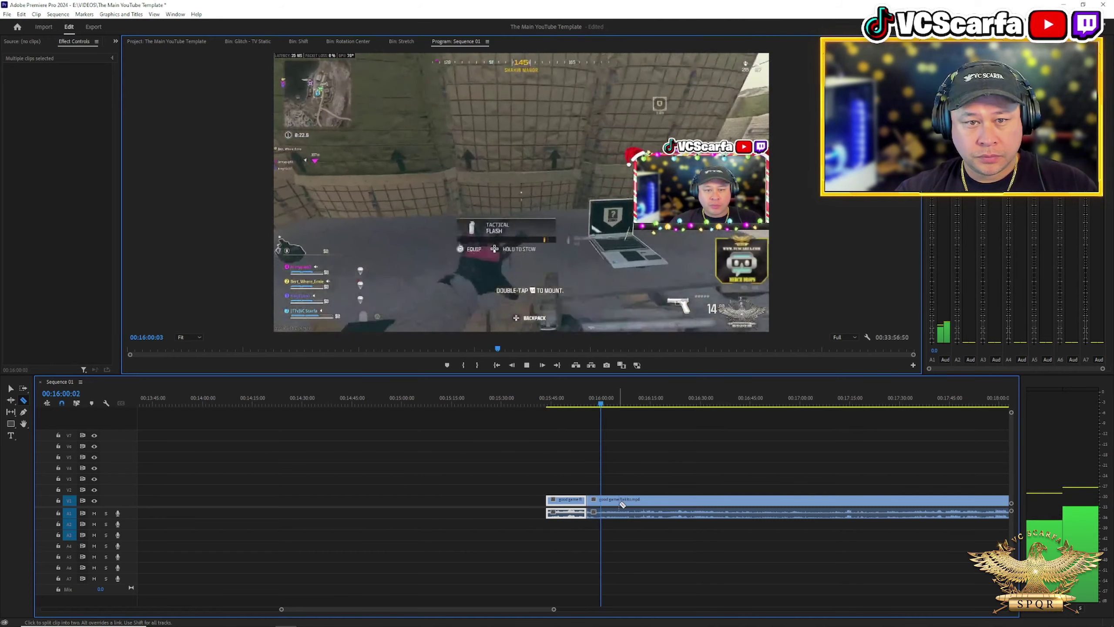
pyautogui.press('space')
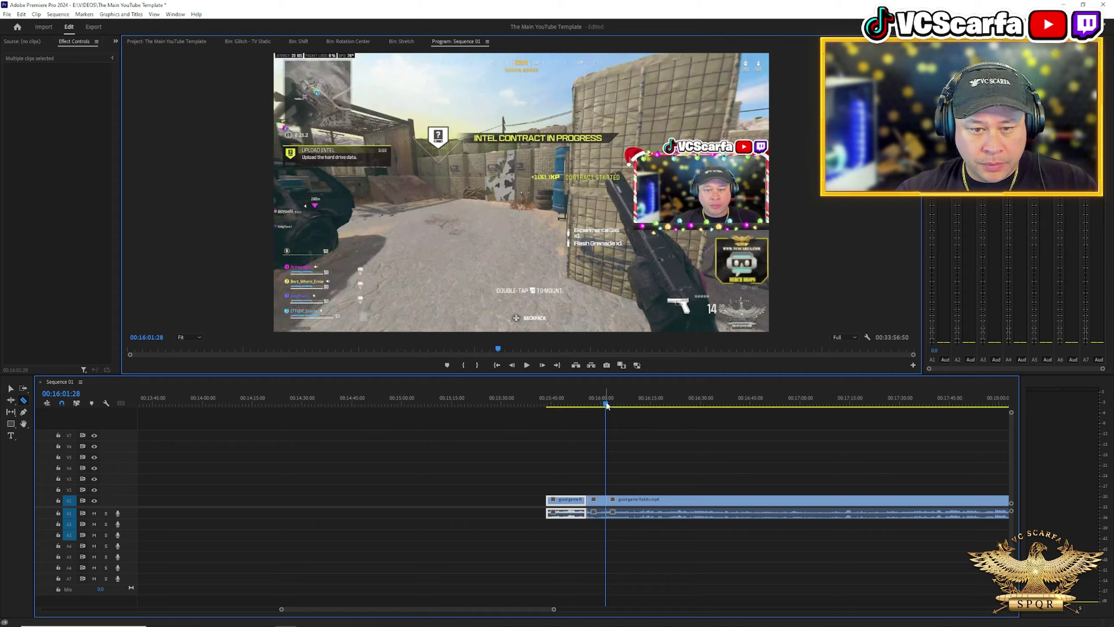
# Step: Play and skim the remaining footage after the 00:16:01:28 cut to find where the next usable section starts
pyautogui.press('space')
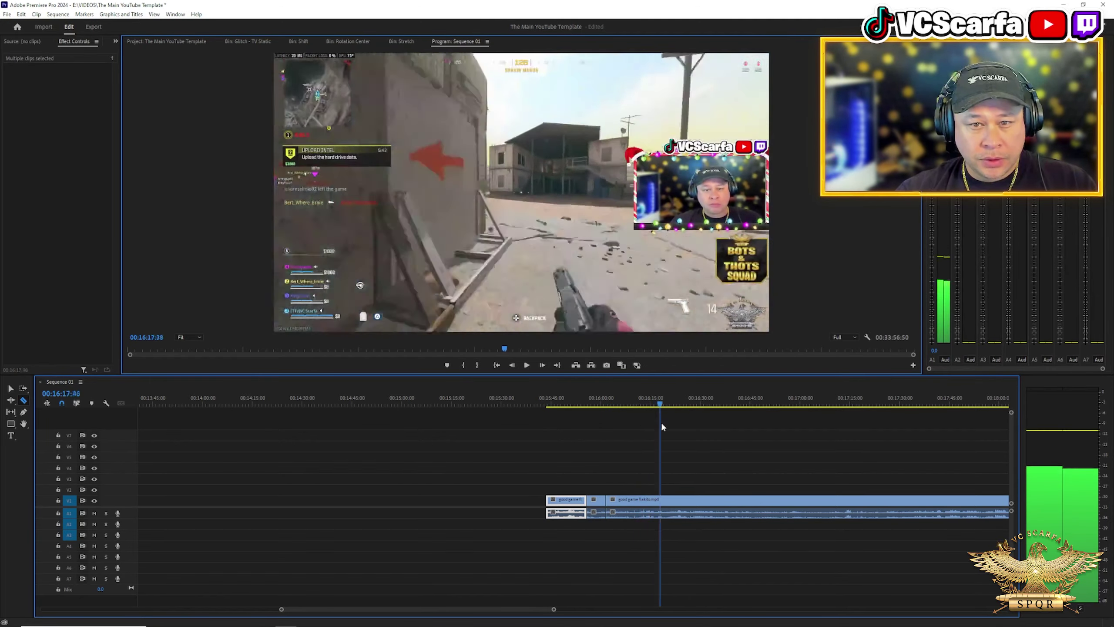
pyautogui.moveTo(668, 405); pyautogui.dragTo(825, 411)
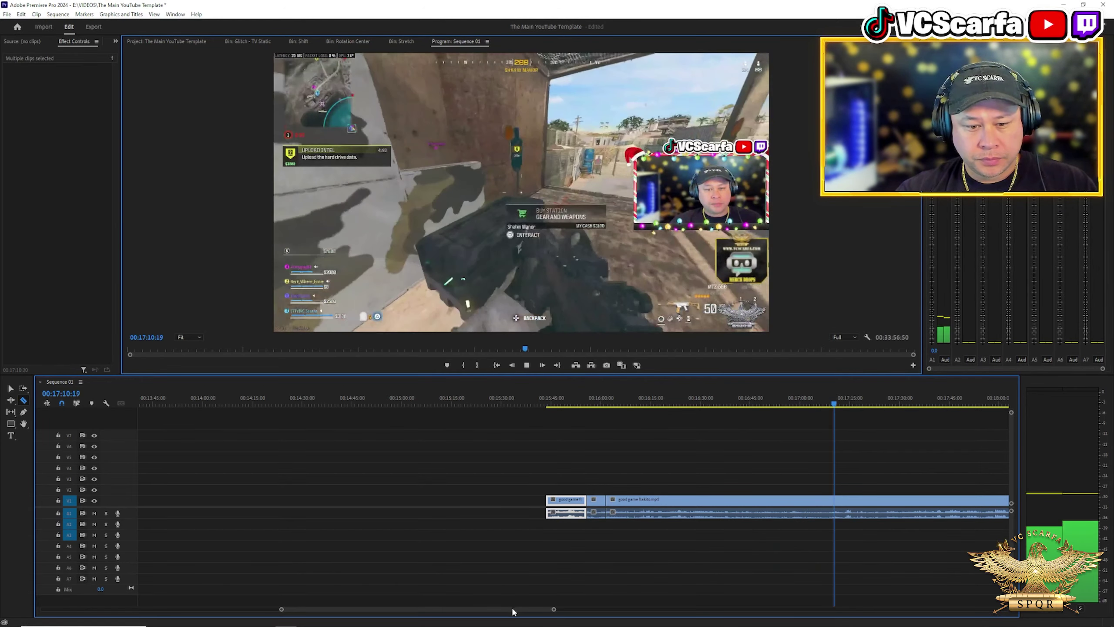
pyautogui.moveTo(514, 609); pyautogui.dragTo(532, 610)
pyautogui.press('space')
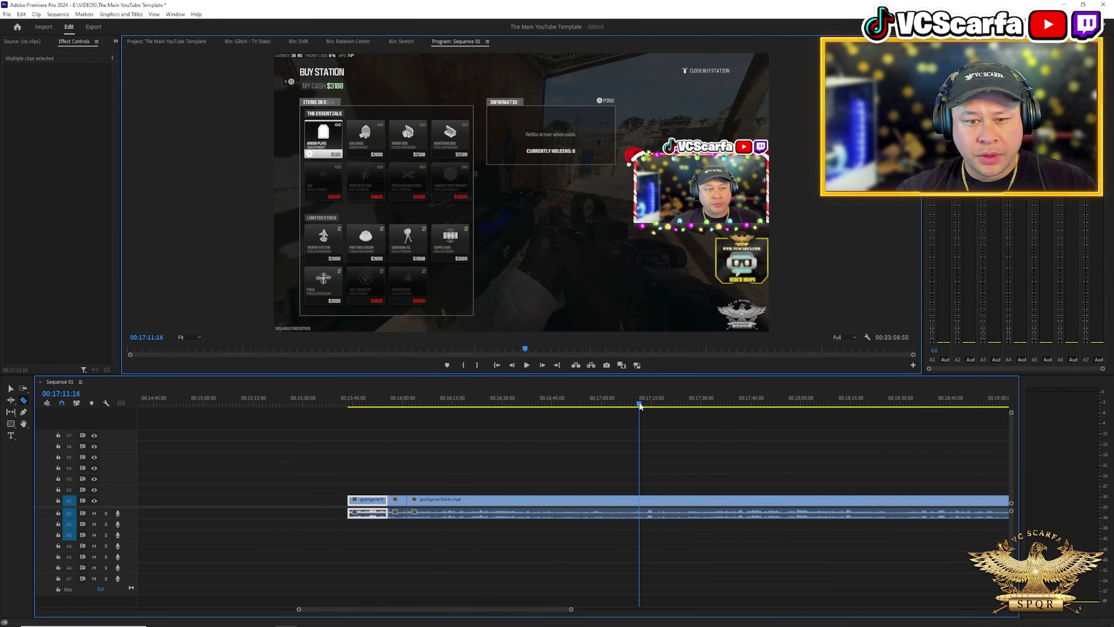
pyautogui.moveTo(639, 403); pyautogui.dragTo(652, 405)
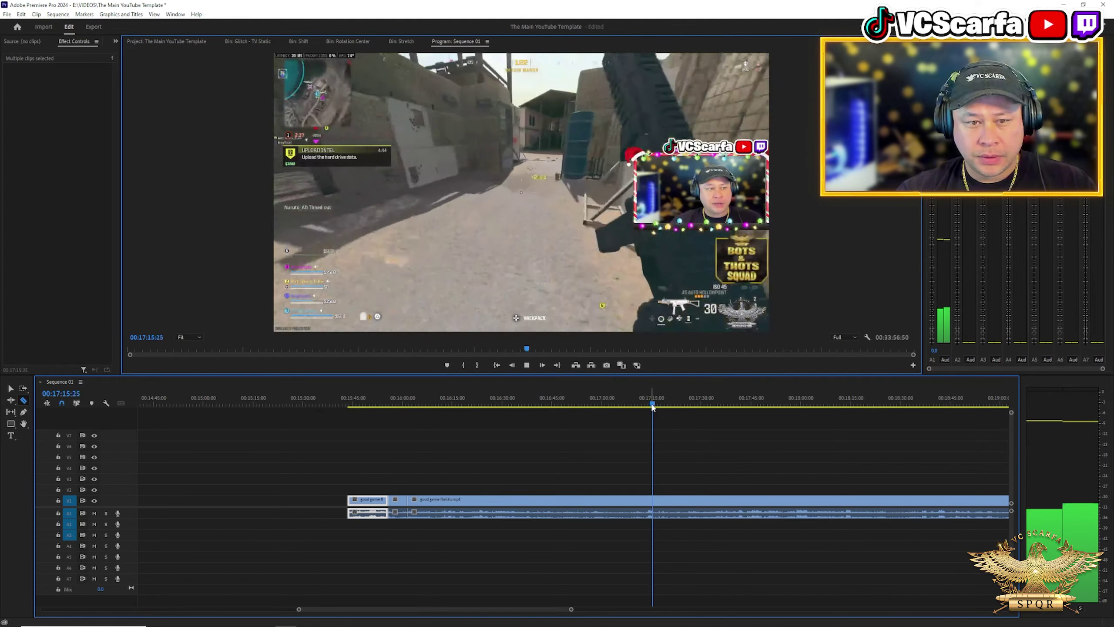
pyautogui.click(597, 405)
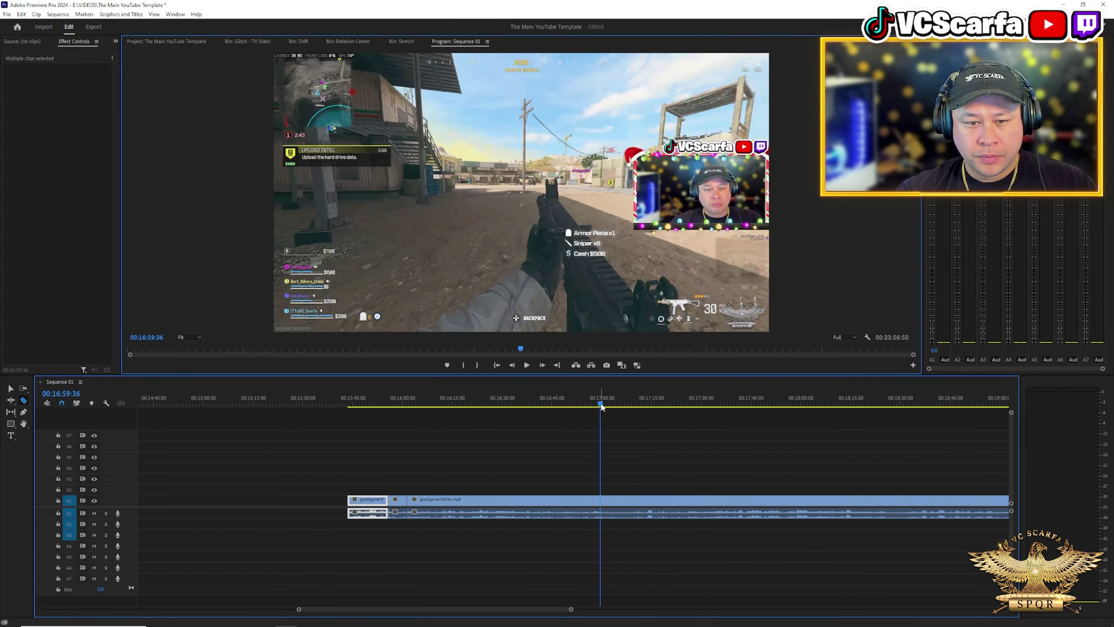
pyautogui.press('space')
pyautogui.press('=')
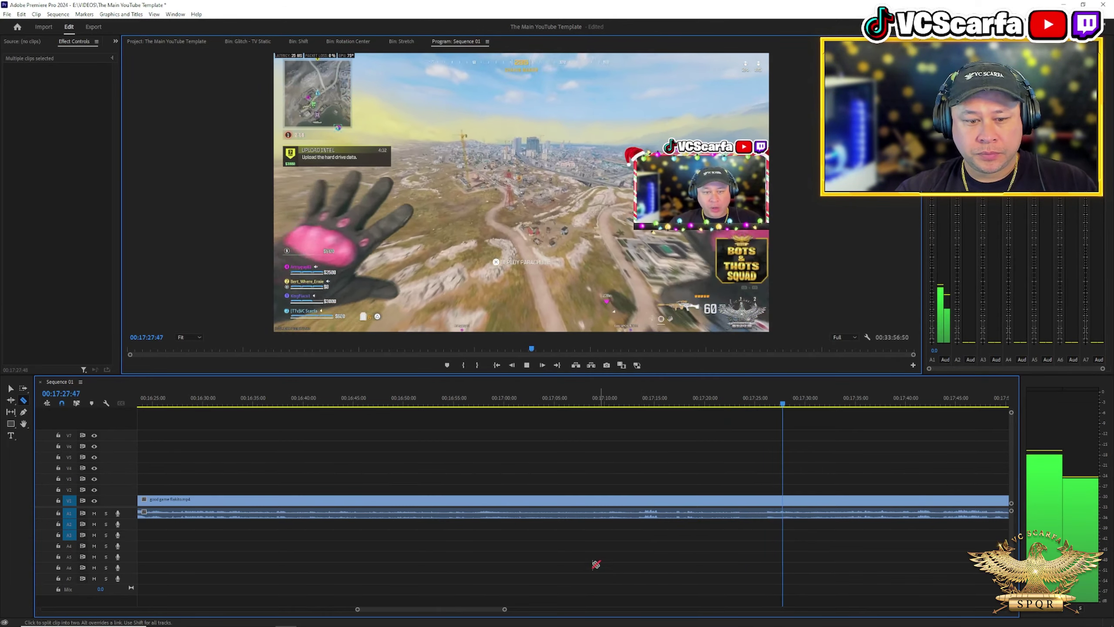
pyautogui.moveTo(477, 610); pyautogui.dragTo(483, 610)
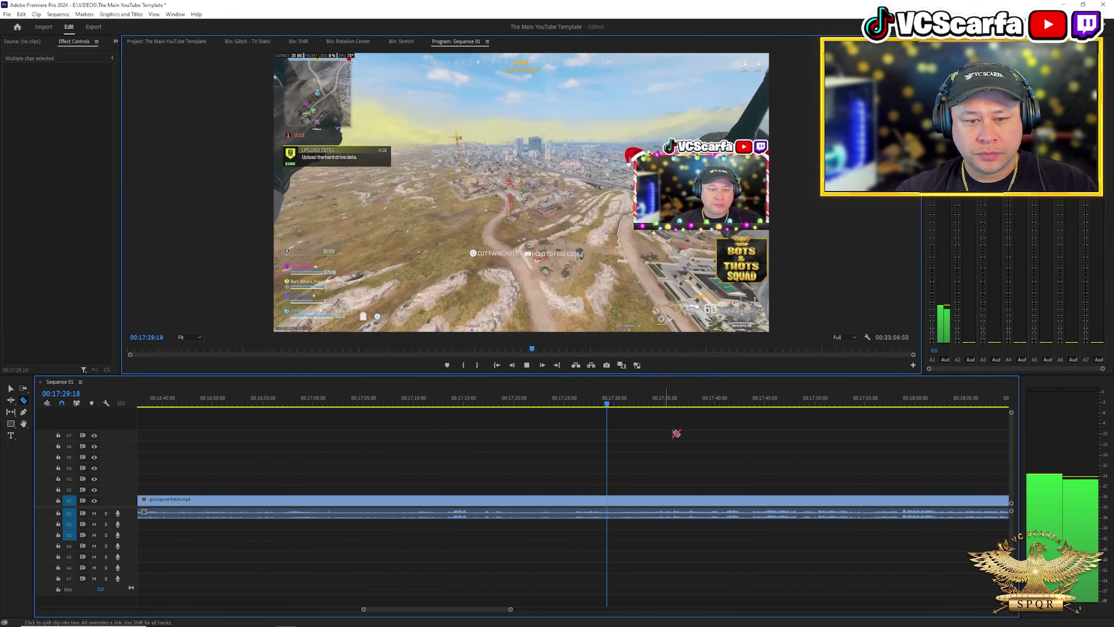
pyautogui.click(630, 403)
pyautogui.click(654, 403)
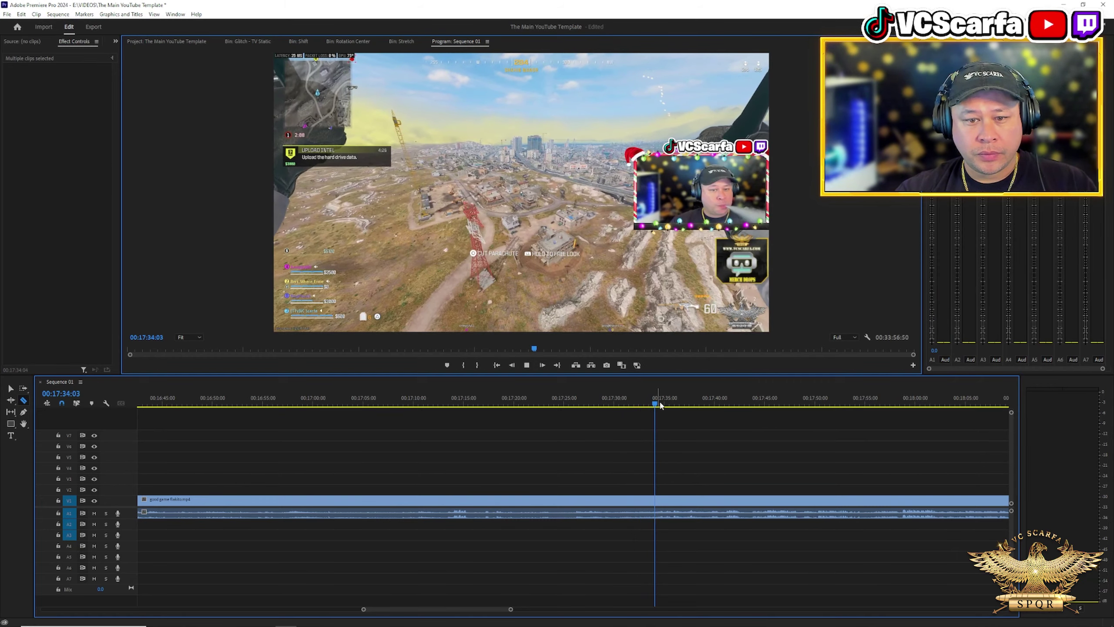
pyautogui.click(669, 403)
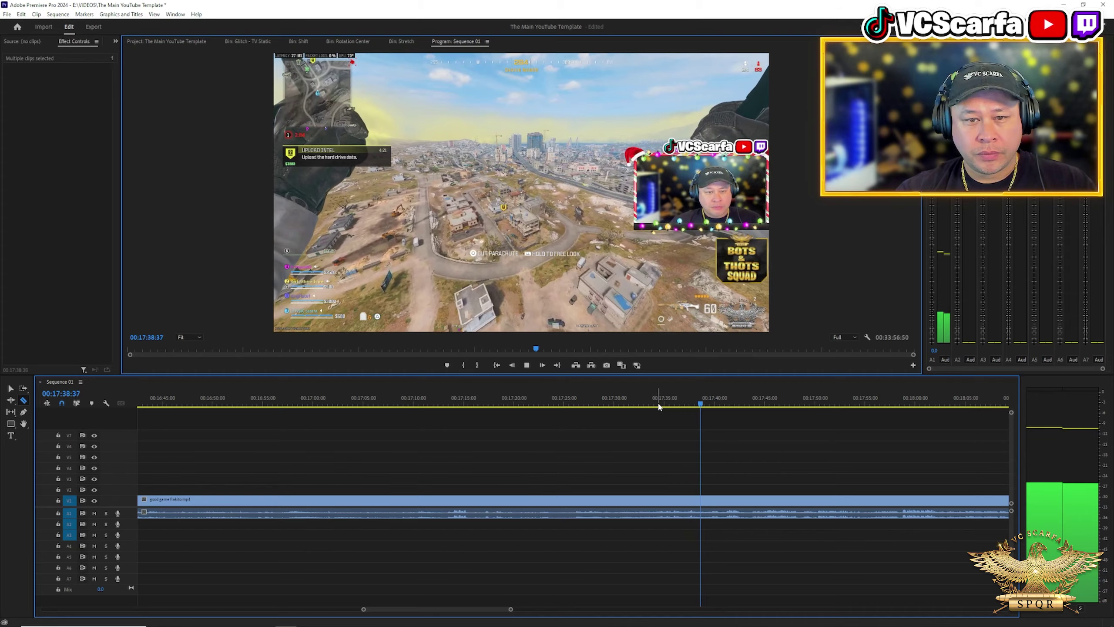
# Step: Replay the footage around 00:17:15 and split its video and audio with the Razor tool at 00:17:22:04
pyautogui.click(506, 403)
pyautogui.moveTo(506, 403); pyautogui.dragTo(455, 408)
pyautogui.press('space')
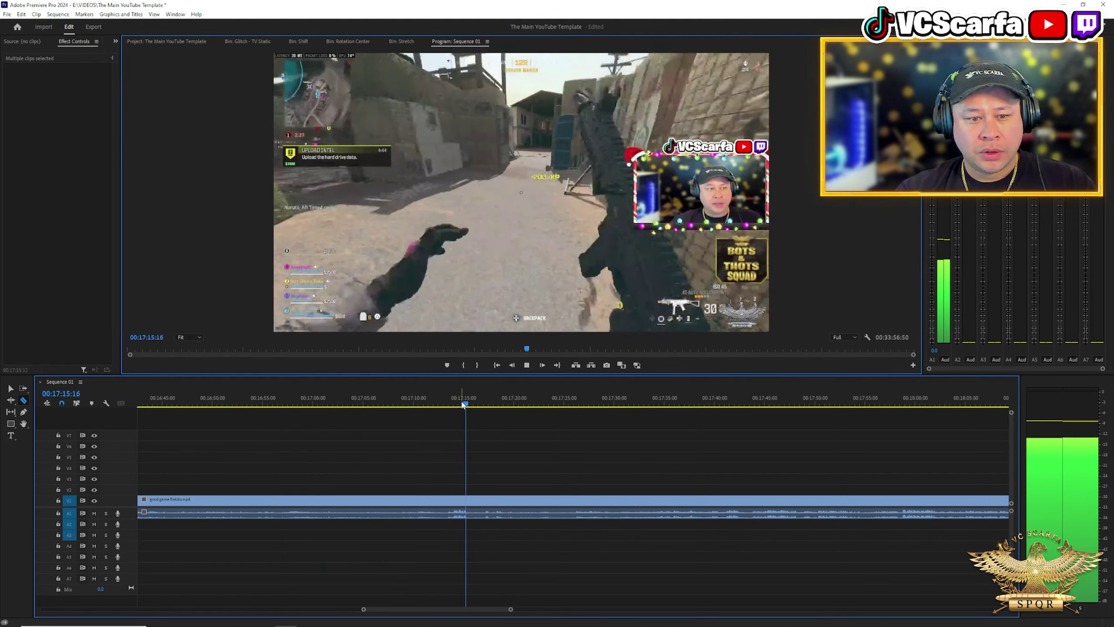
pyautogui.moveTo(475, 407); pyautogui.dragTo(554, 407)
pyautogui.press('space')
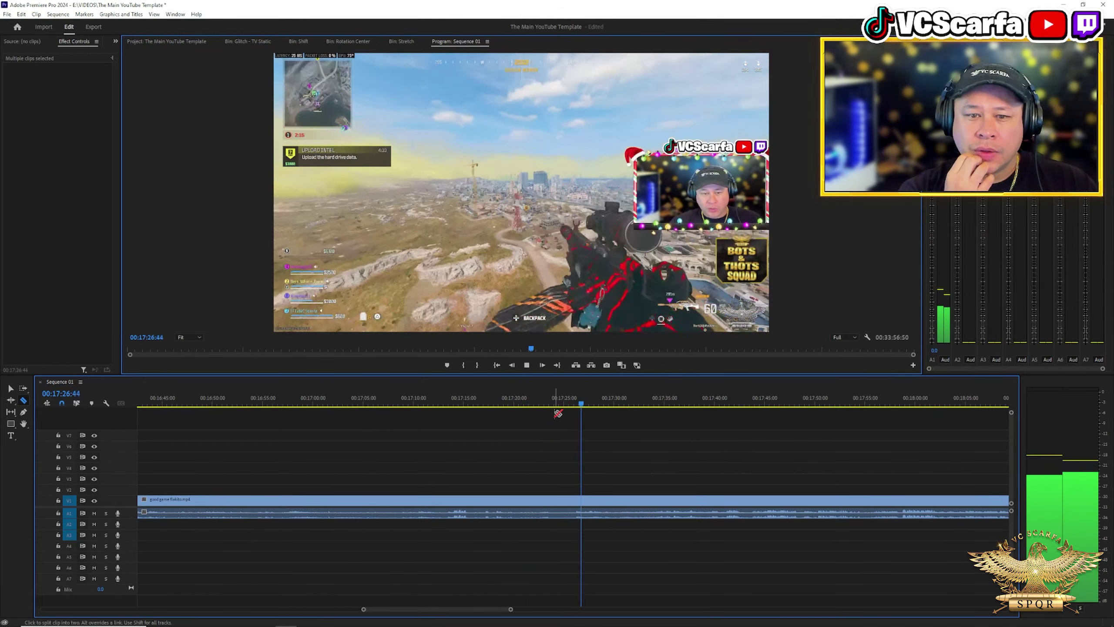
pyautogui.press('space')
pyautogui.press('space')
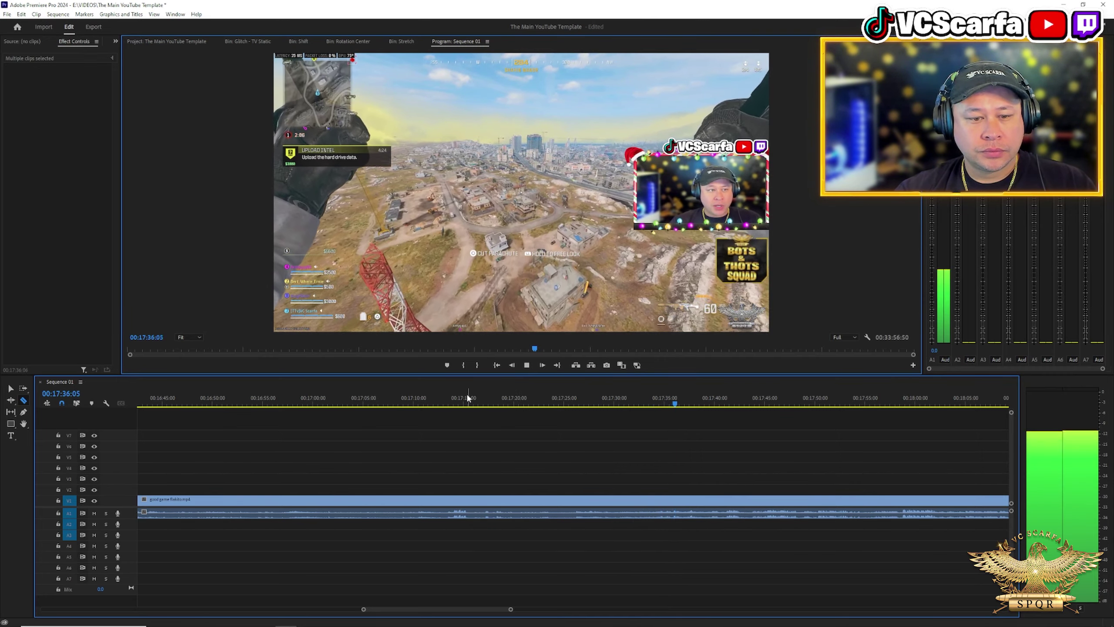
pyautogui.moveTo(485, 400); pyautogui.dragTo(536, 401)
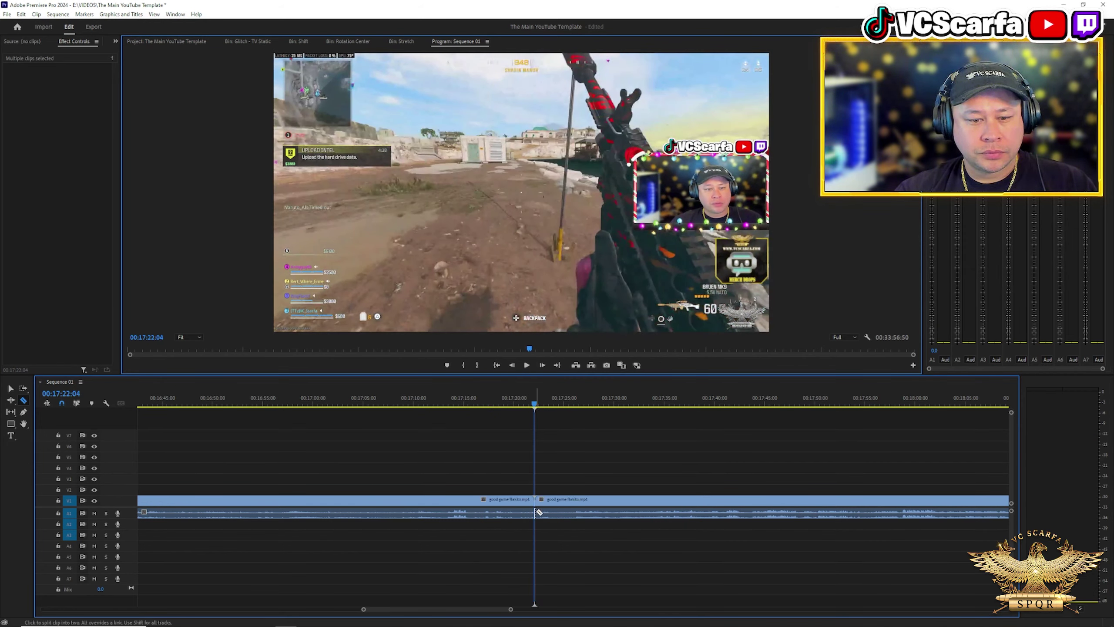
# Step: Delete the video and audio piece between the 00:16:01:28 and 00:17:22:04 cuts
pyautogui.click(11, 388)
pyautogui.moveTo(424, 465); pyautogui.dragTo(433, 532)
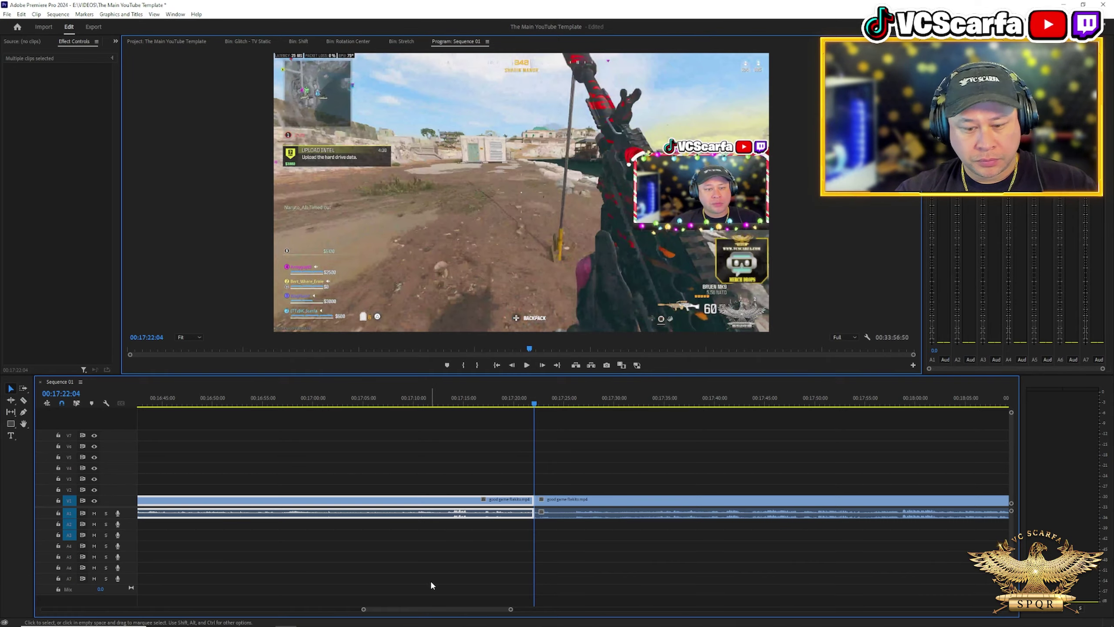
pyautogui.press('Delete')
# Step: Play the footage from 00:17:22:04 onward with the Razor tool ready, checking for the end of the section
pyautogui.press('space')
pyautogui.press('c')
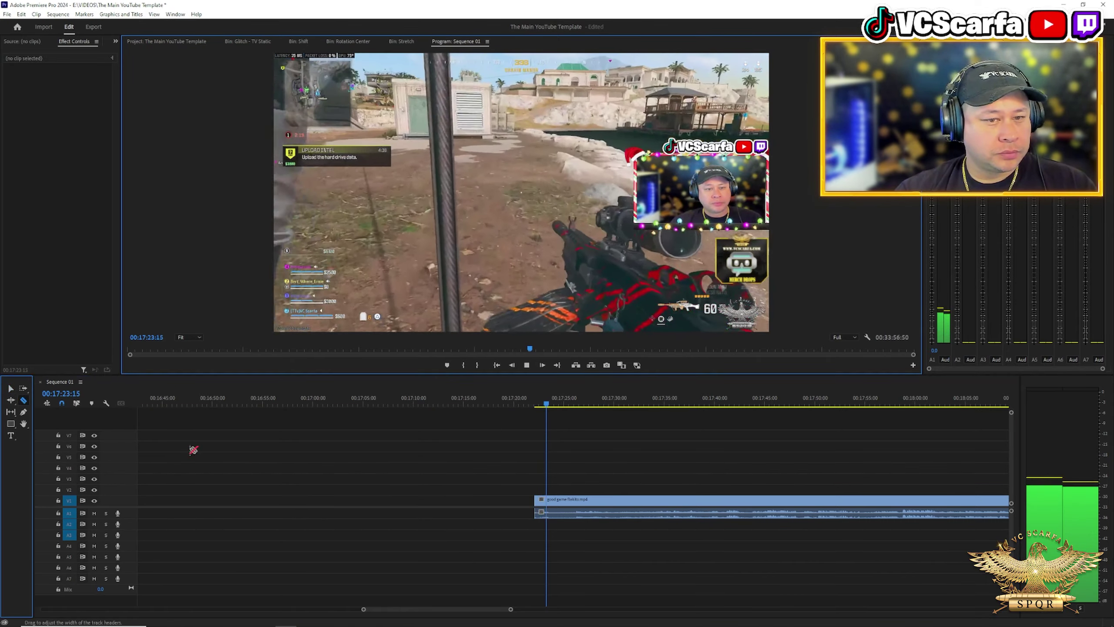
pyautogui.scroll(3, 584, 499)
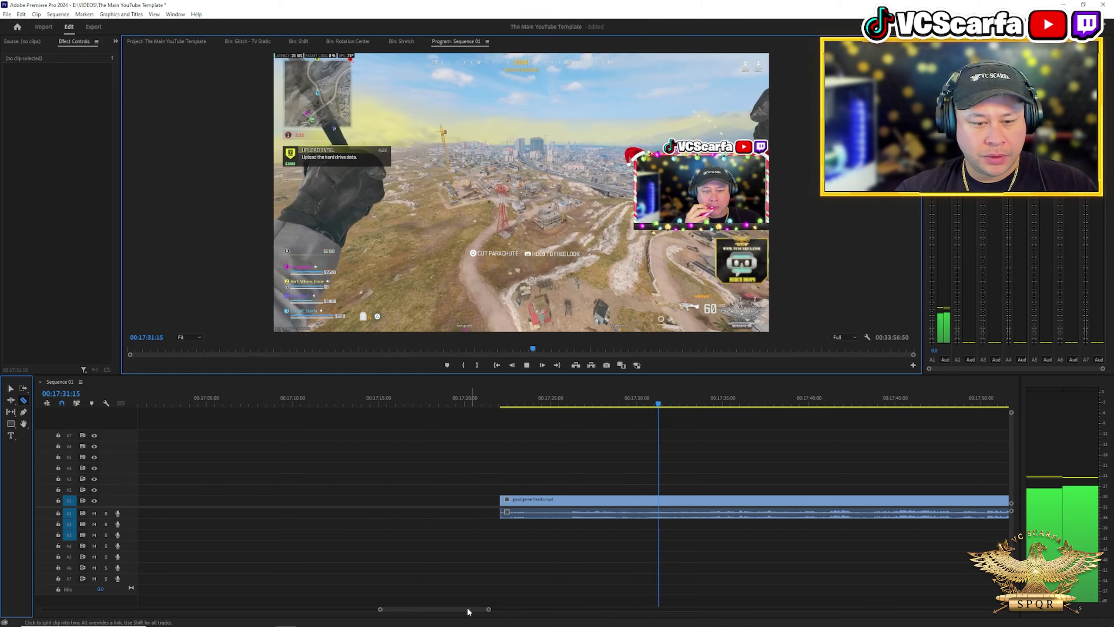
pyautogui.moveTo(460, 609); pyautogui.dragTo(463, 610)
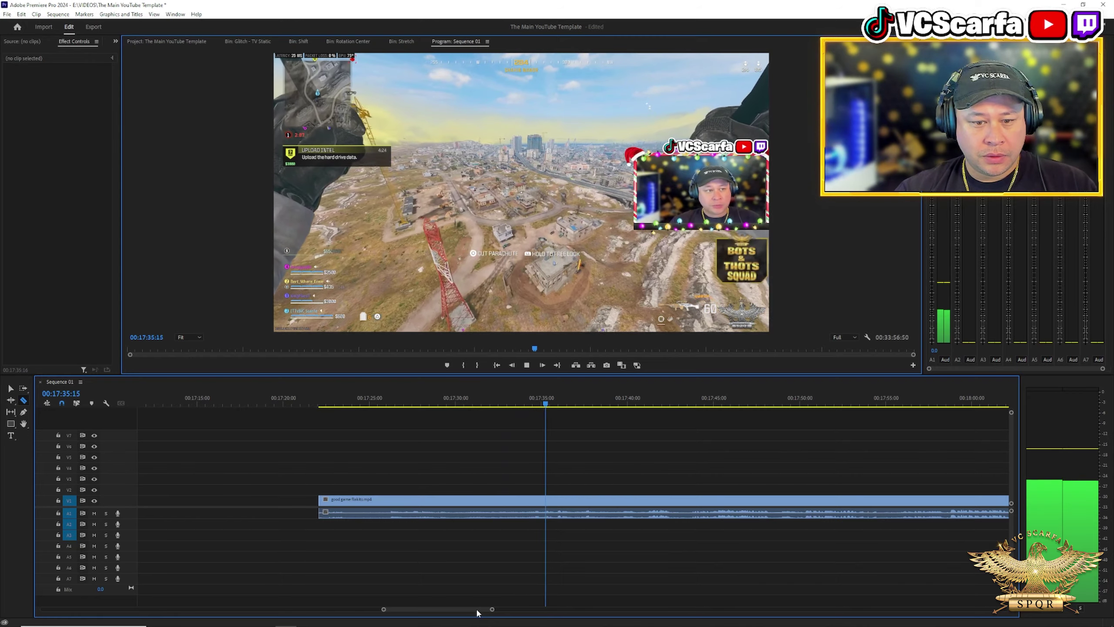
pyautogui.scroll(-1, 477, 610)
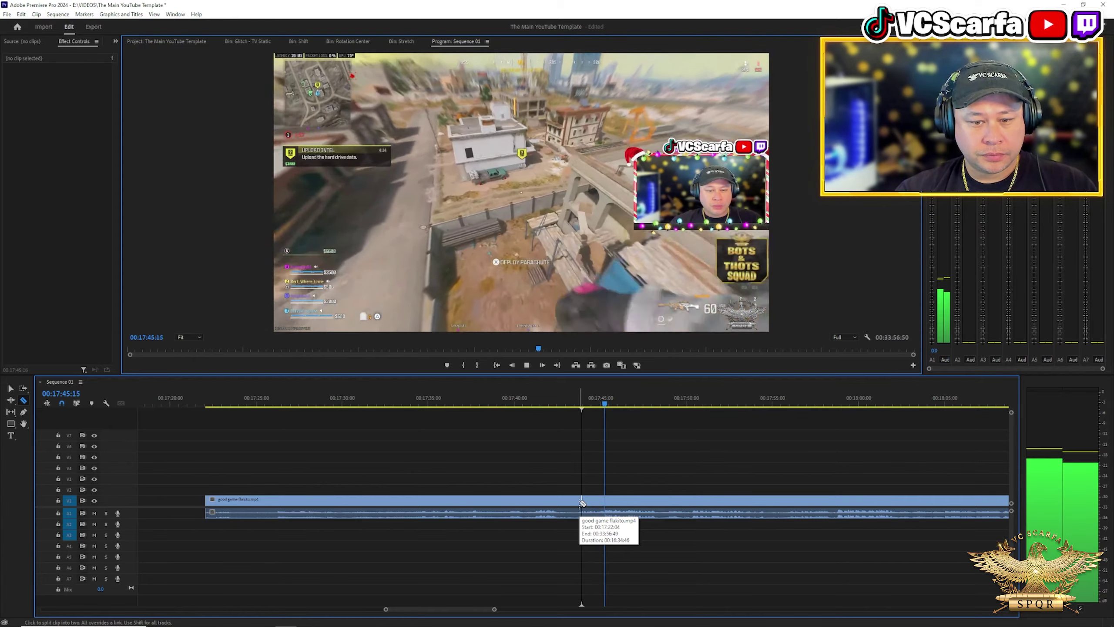
pyautogui.scroll(-3, 622, 538)
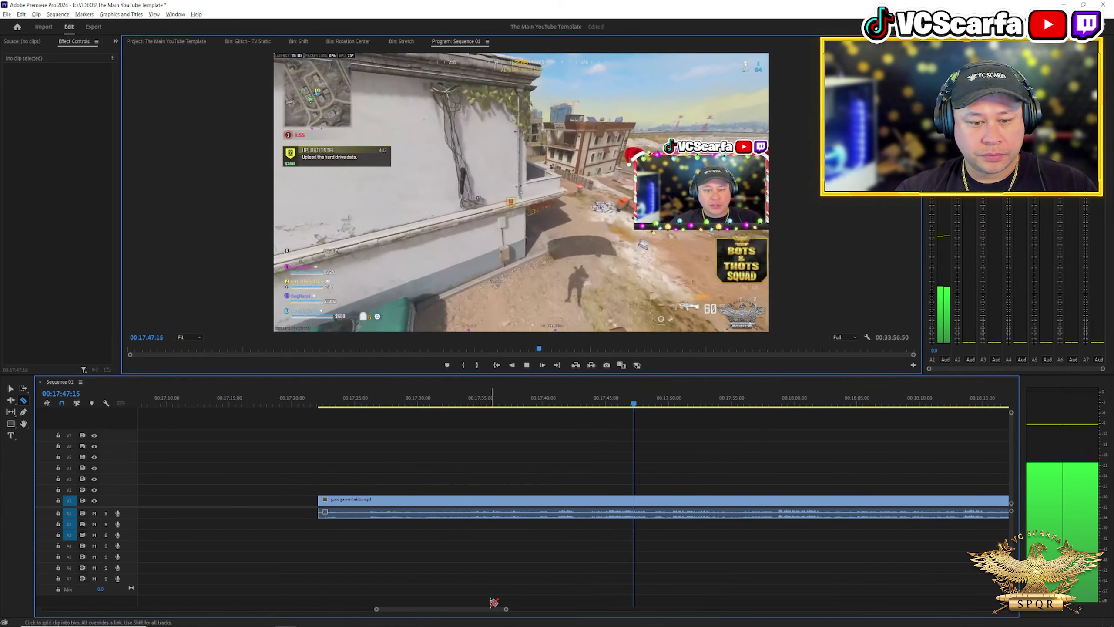
pyautogui.moveTo(484, 610); pyautogui.dragTo(488, 612)
pyautogui.scroll(-2, 501, 573)
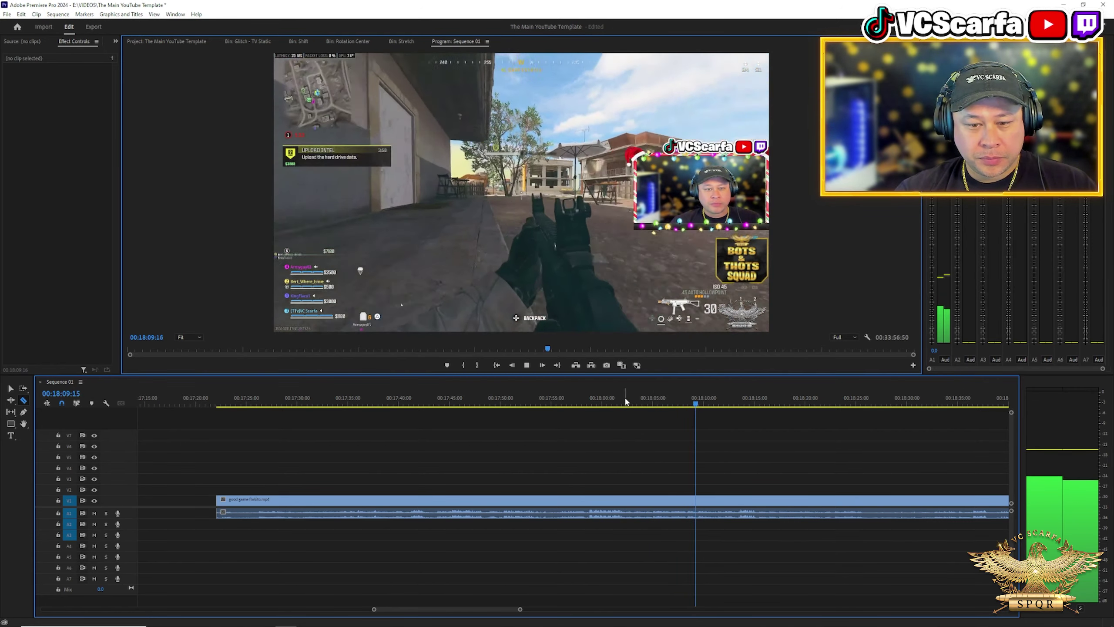
# Step: Replay the footage from about 00:18:07 and split its video and audio at 00:18:10:17
pyautogui.click(672, 403)
pyautogui.press('space')
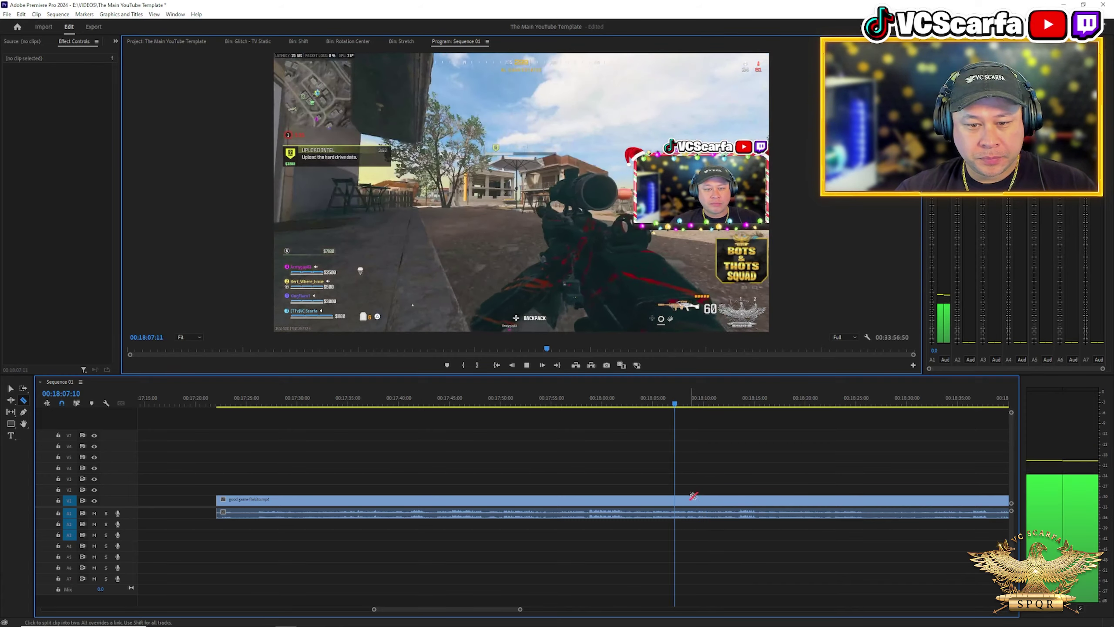
pyautogui.scroll(2, 692, 518)
pyautogui.scroll(1, 692, 516)
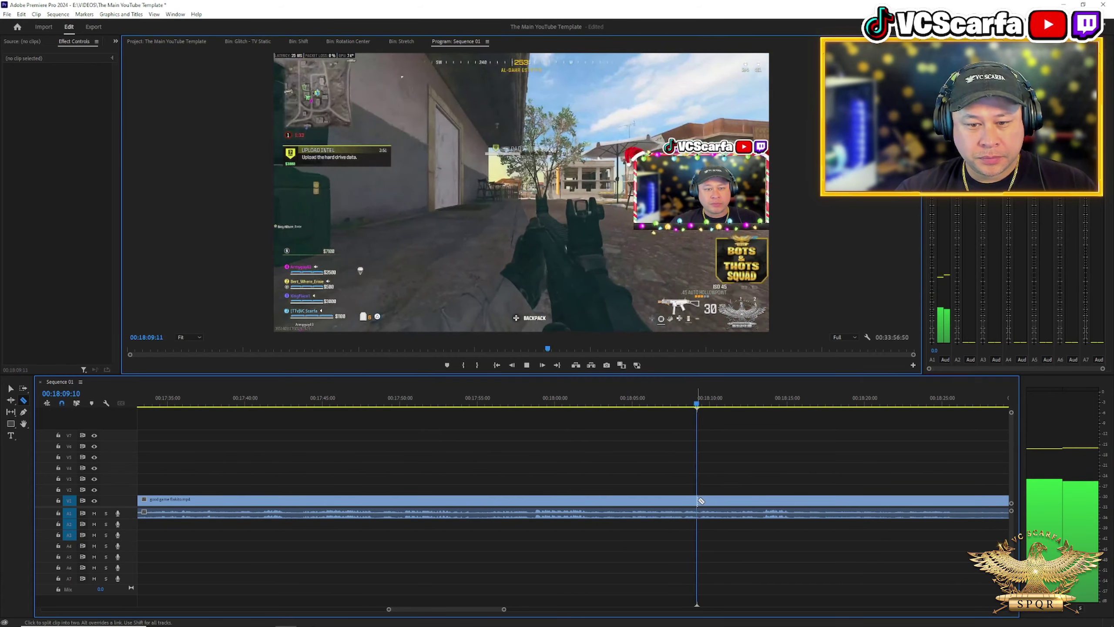
pyautogui.press('space')
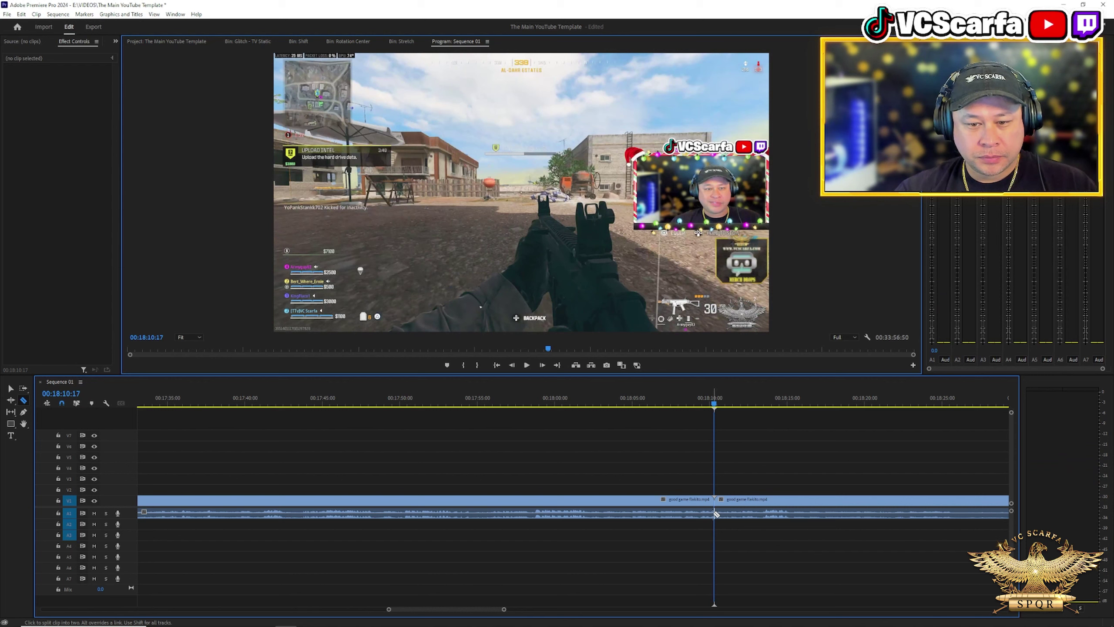
# Step: Move the newly cut piece against the end of the kept clips and shift the remaining footage to start at about 00:17:33
pyautogui.scroll(-3, 721, 530)
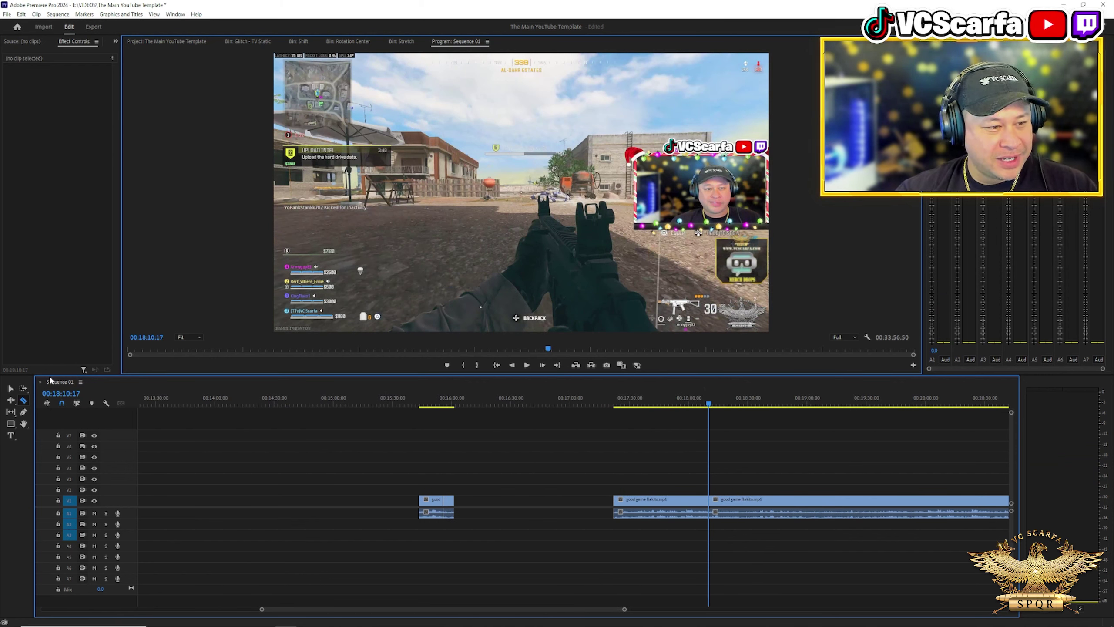
pyautogui.click(9, 389)
pyautogui.moveTo(623, 454); pyautogui.dragTo(482, 505)
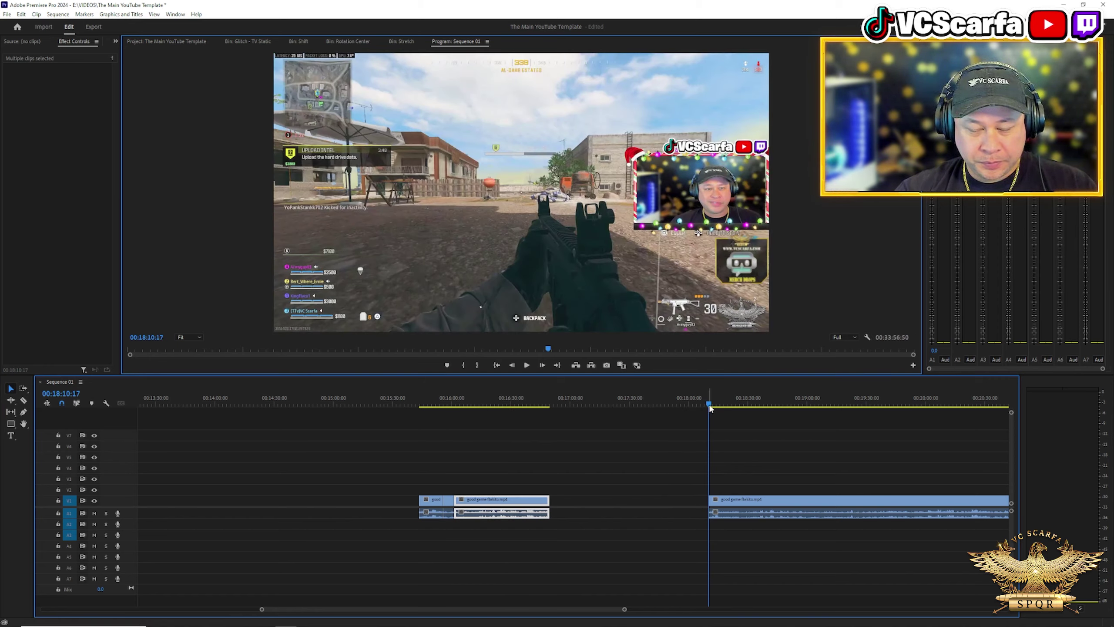
pyautogui.moveTo(741, 501); pyautogui.dragTo(669, 501)
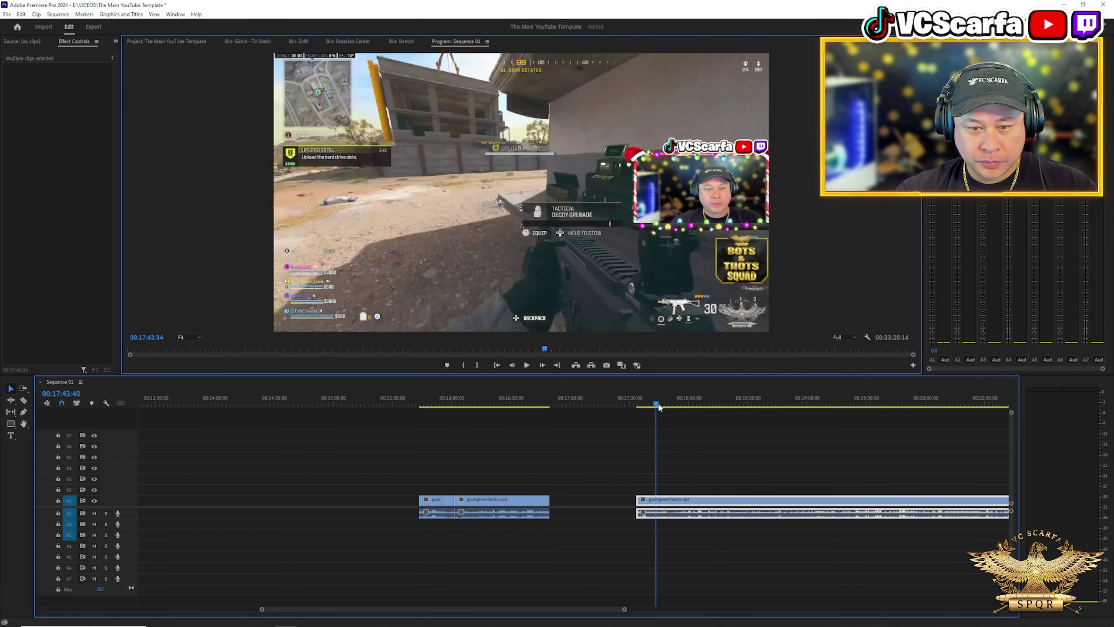
# Step: Review the opening of the shifted footage, replaying the part between about 00:17:50 and 00:18:03 with the Razor tool ready
pyautogui.moveTo(664, 408); pyautogui.dragTo(691, 404)
pyautogui.click(675, 402)
pyautogui.press('space')
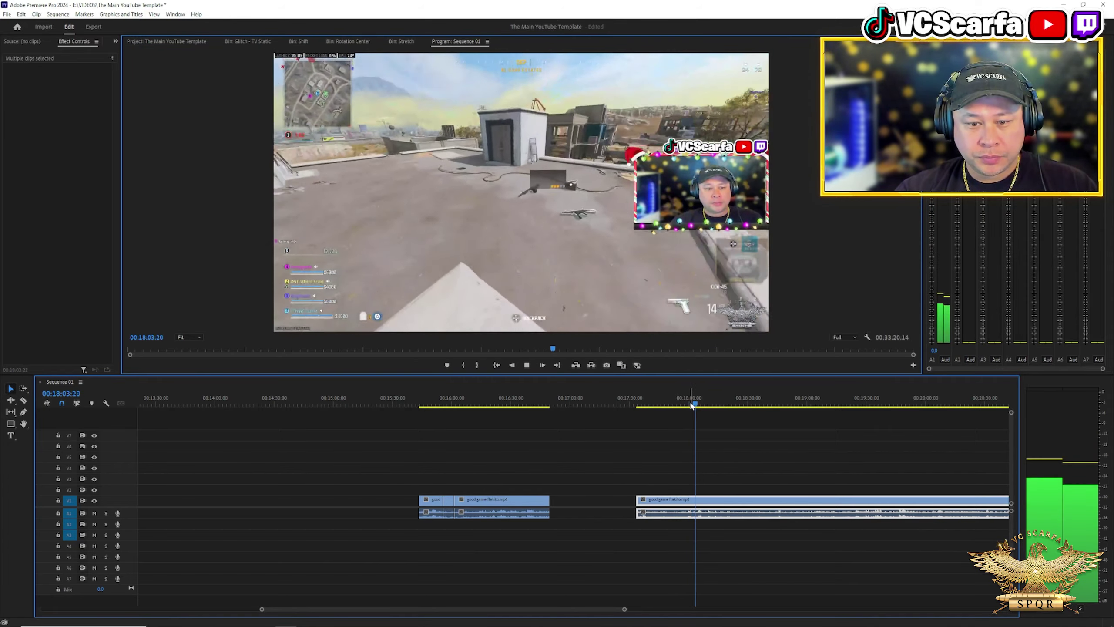
pyautogui.click(683, 405)
pyautogui.click(23, 400)
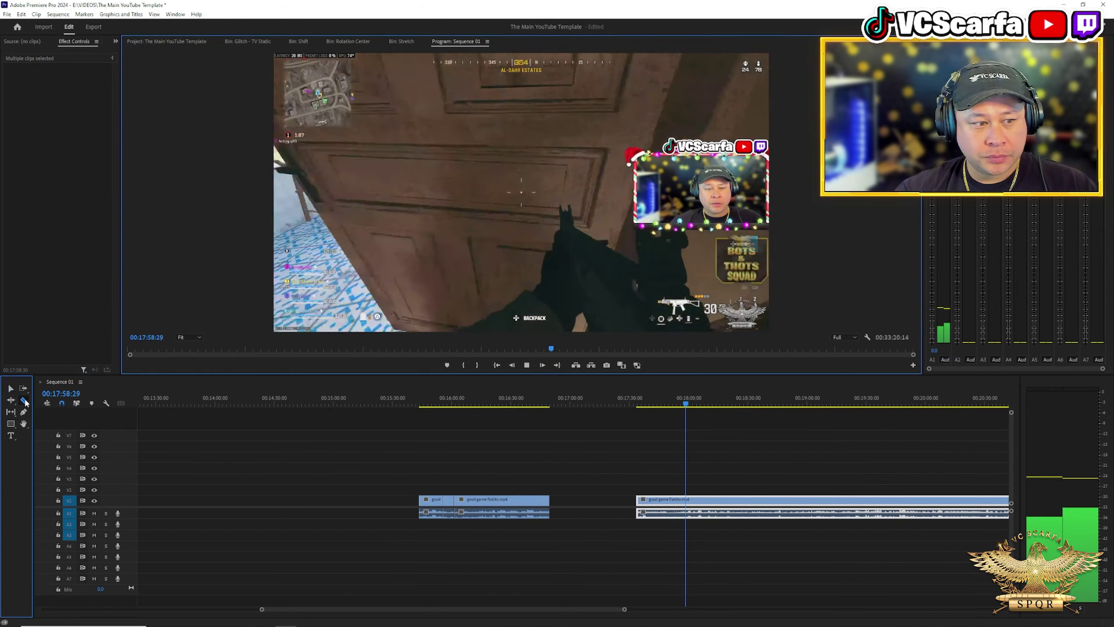
pyautogui.scroll(5, 698, 520)
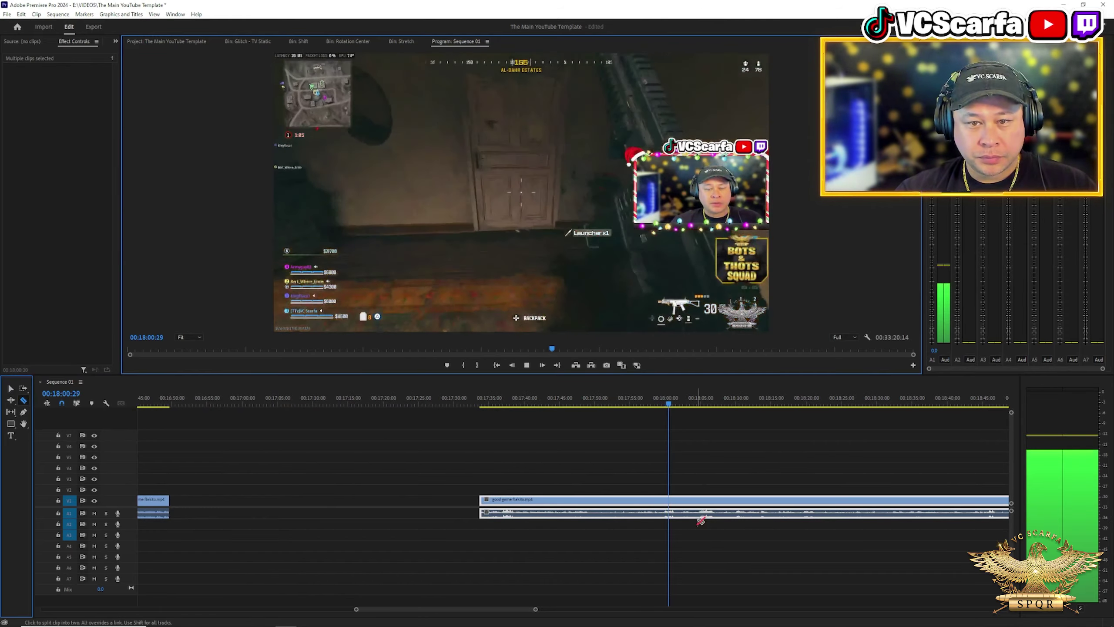
pyautogui.click(619, 403)
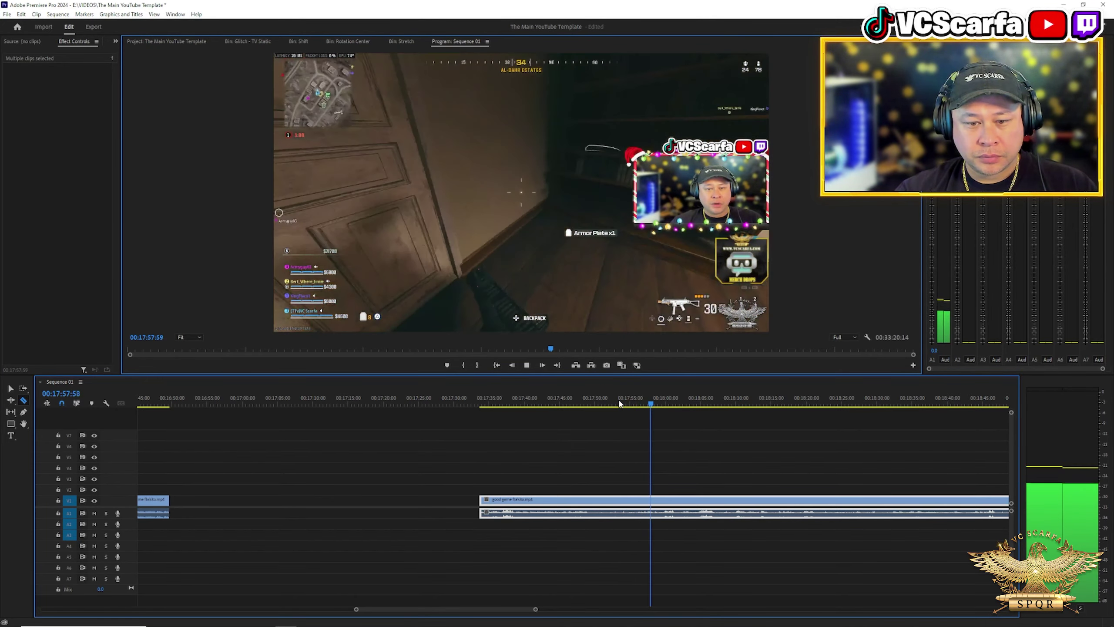
# Step: Skim the remaining footage from about 00:17:58 to 00:19:23, sampling it at intervals for the next part worth keeping
pyautogui.scroll(-3, 703, 489)
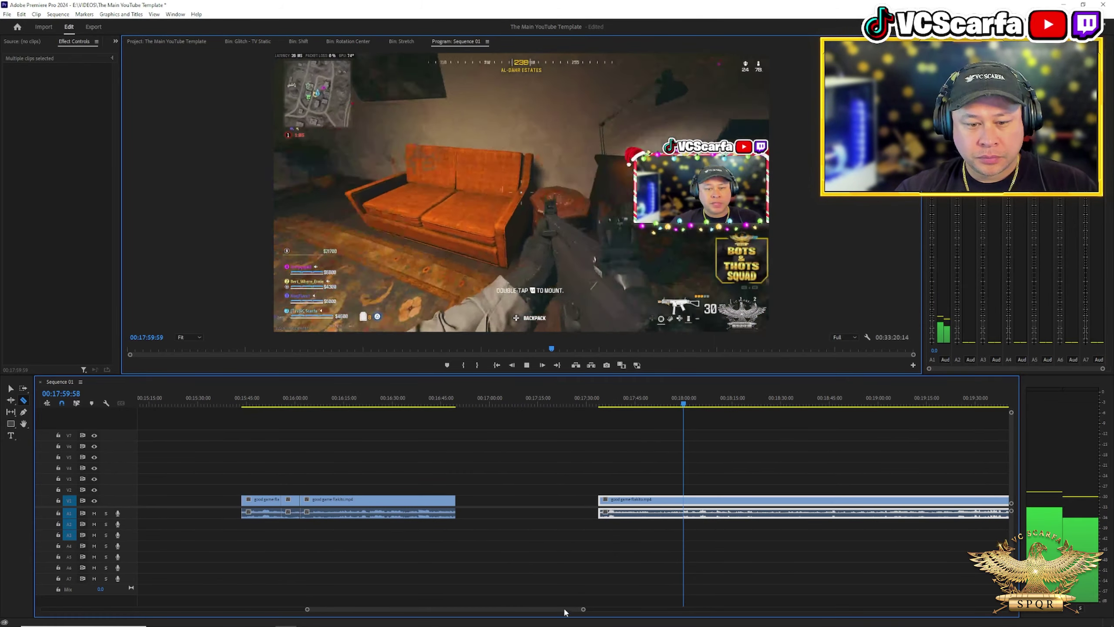
pyautogui.moveTo(565, 612); pyautogui.dragTo(570, 612)
pyautogui.click(652, 403)
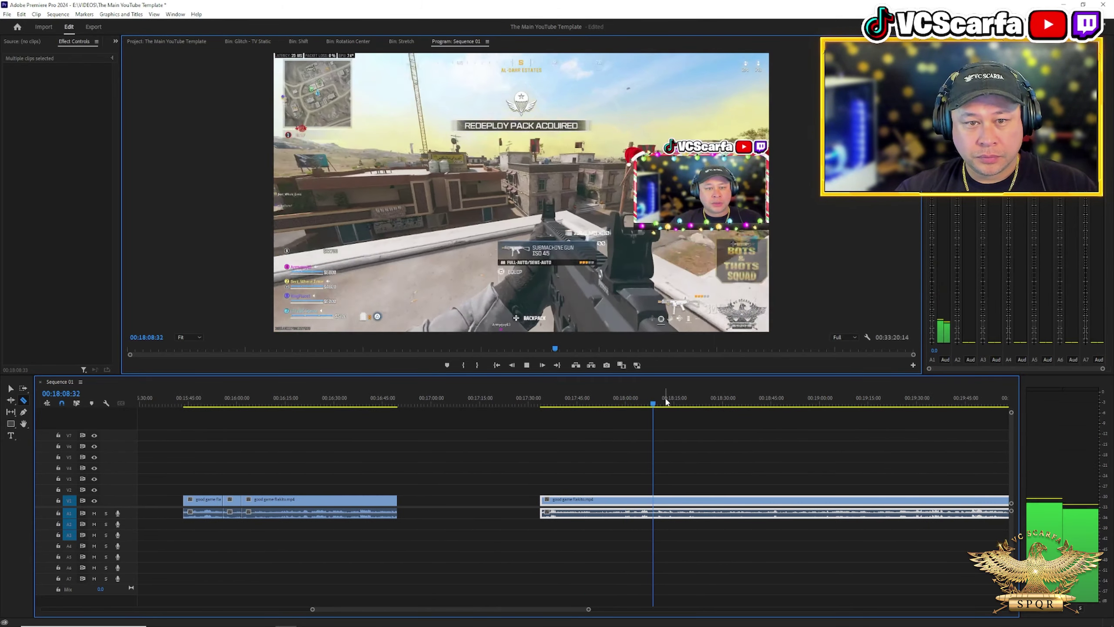
pyautogui.click(666, 401)
pyautogui.click(717, 401)
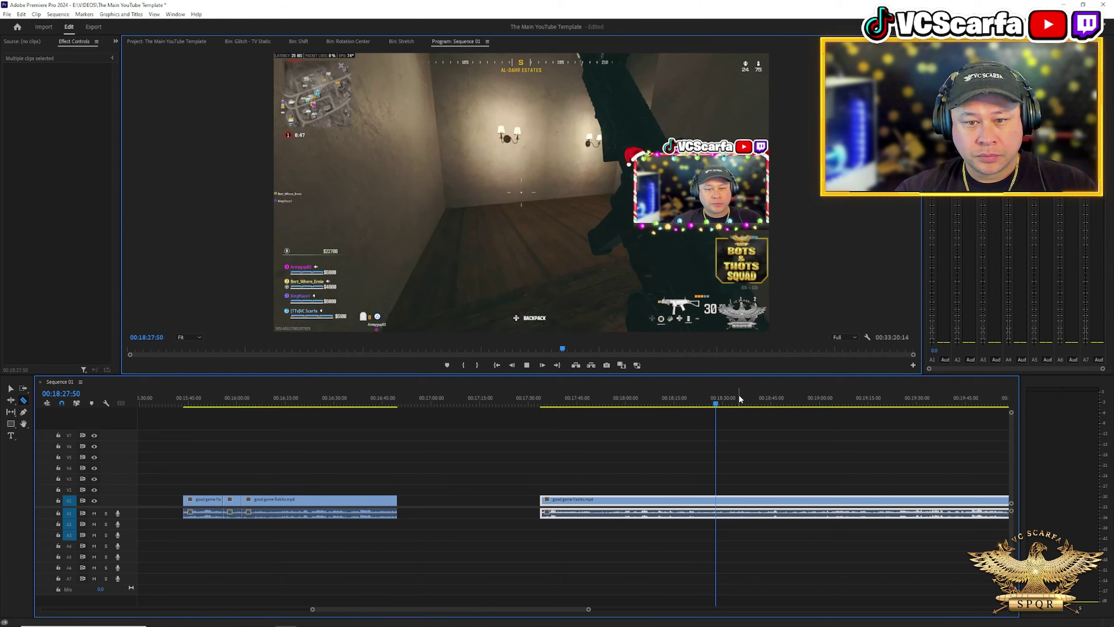
pyautogui.click(742, 400)
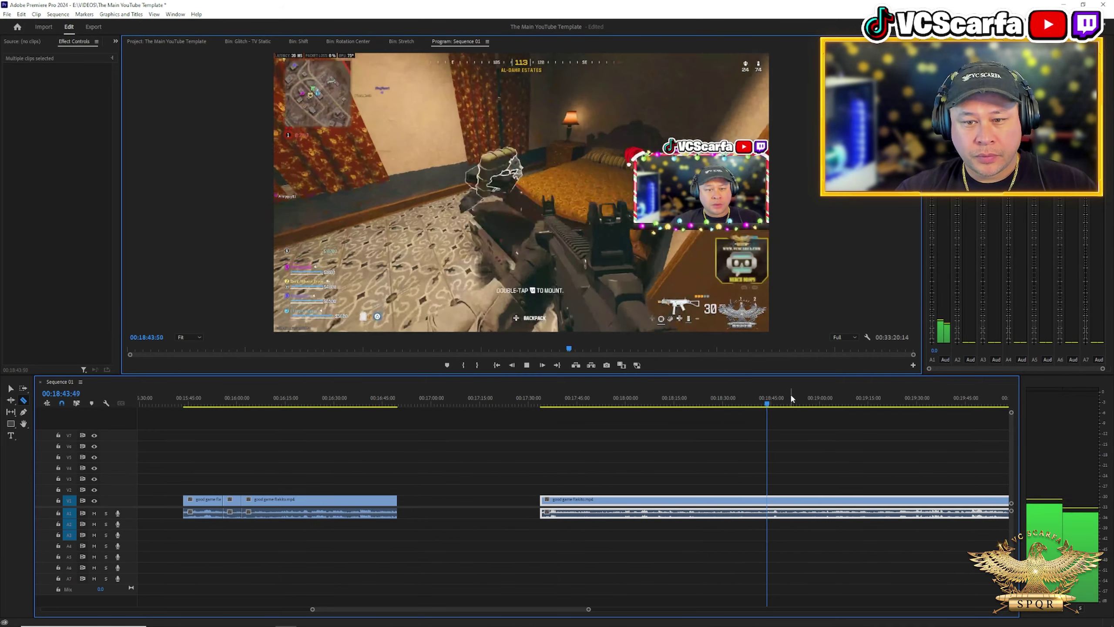
pyautogui.click(792, 400)
pyautogui.click(814, 400)
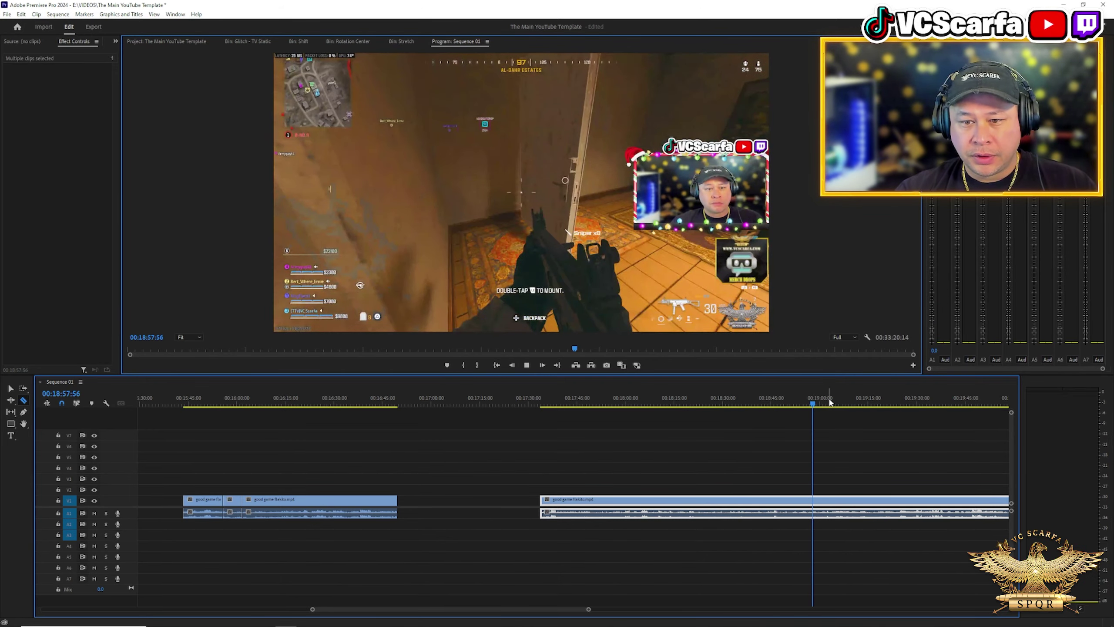
pyautogui.press('space')
pyautogui.click(837, 402)
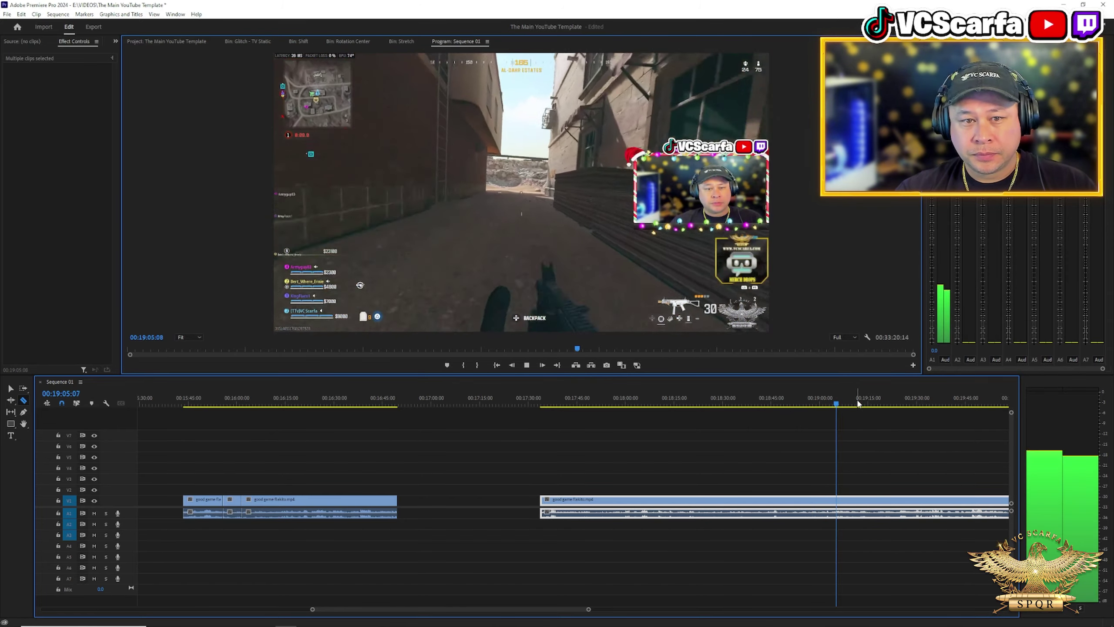
pyautogui.click(879, 402)
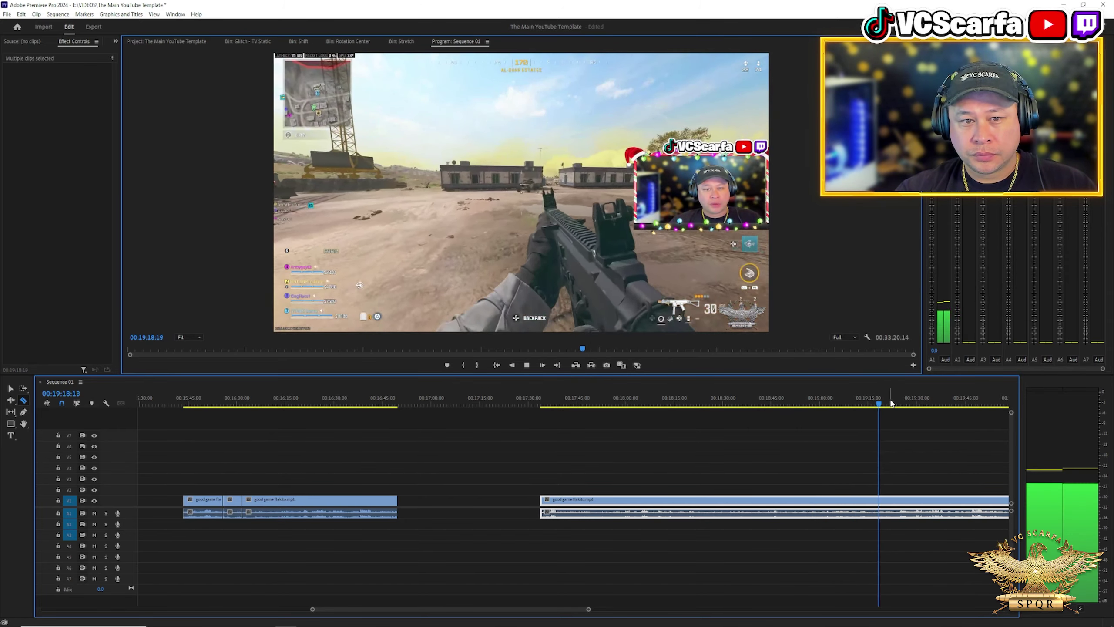
pyautogui.click(891, 402)
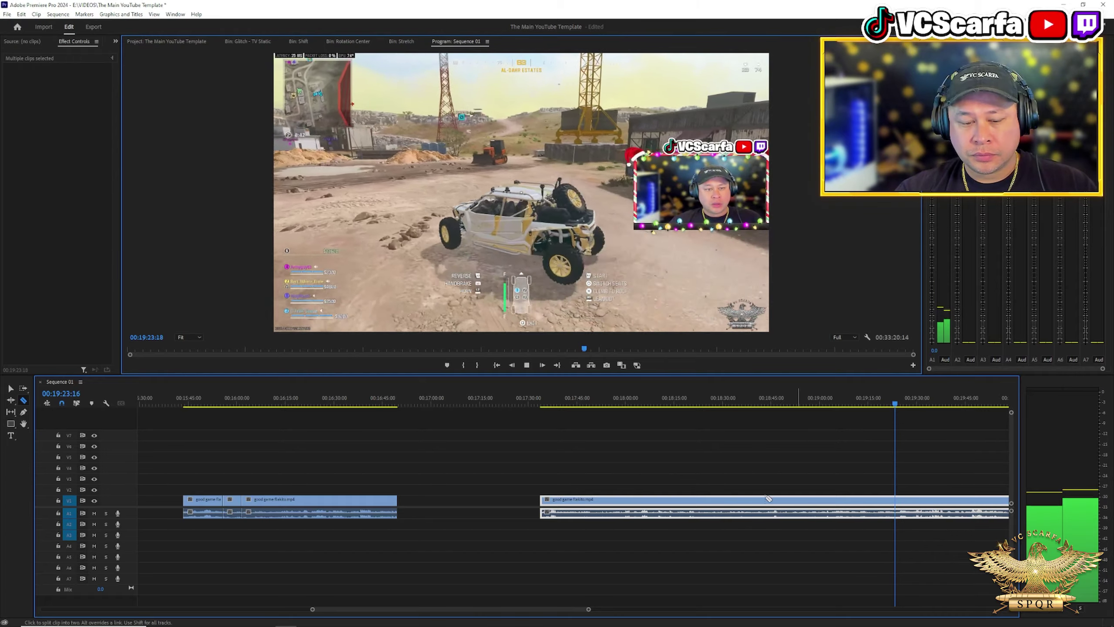
# Step: Replay the stretch between about 00:19:07 and 00:19:20 and split the video and audio at 00:19:09:34
pyautogui.moveTo(575, 610); pyautogui.dragTo(602, 609)
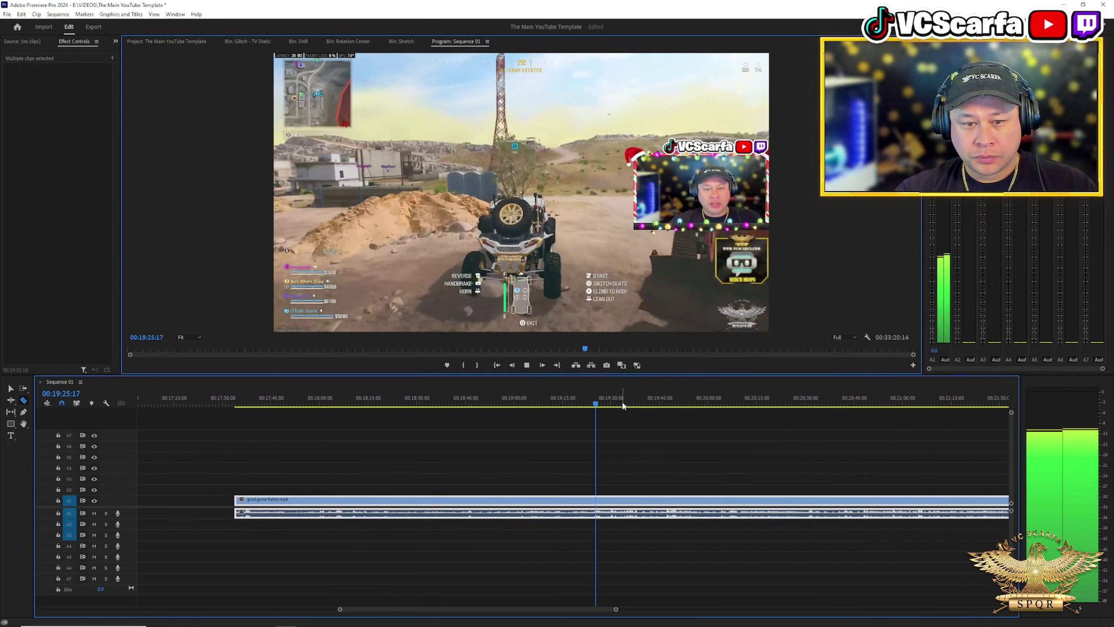
pyautogui.moveTo(604, 403); pyautogui.dragTo(566, 405)
pyautogui.press('space')
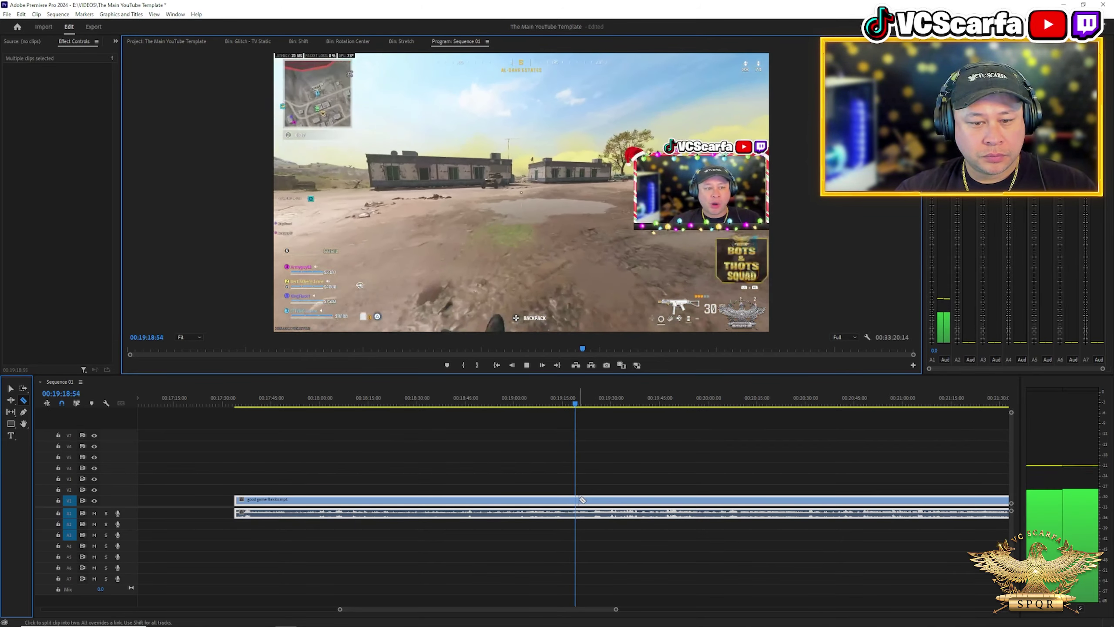
pyautogui.click(577, 404)
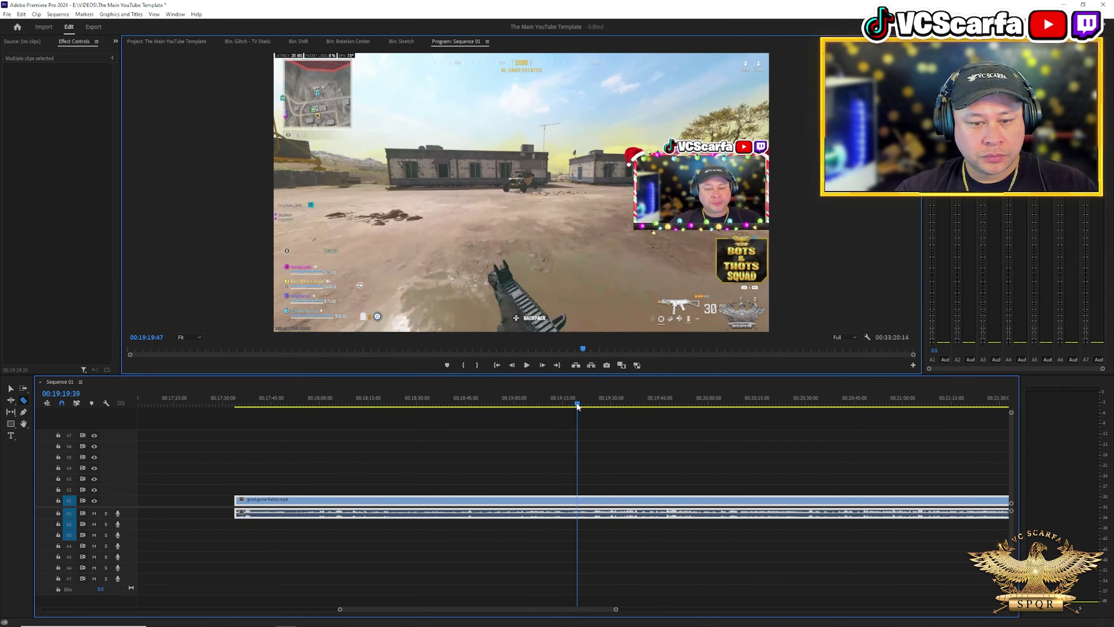
pyautogui.moveTo(572, 406); pyautogui.dragTo(539, 403)
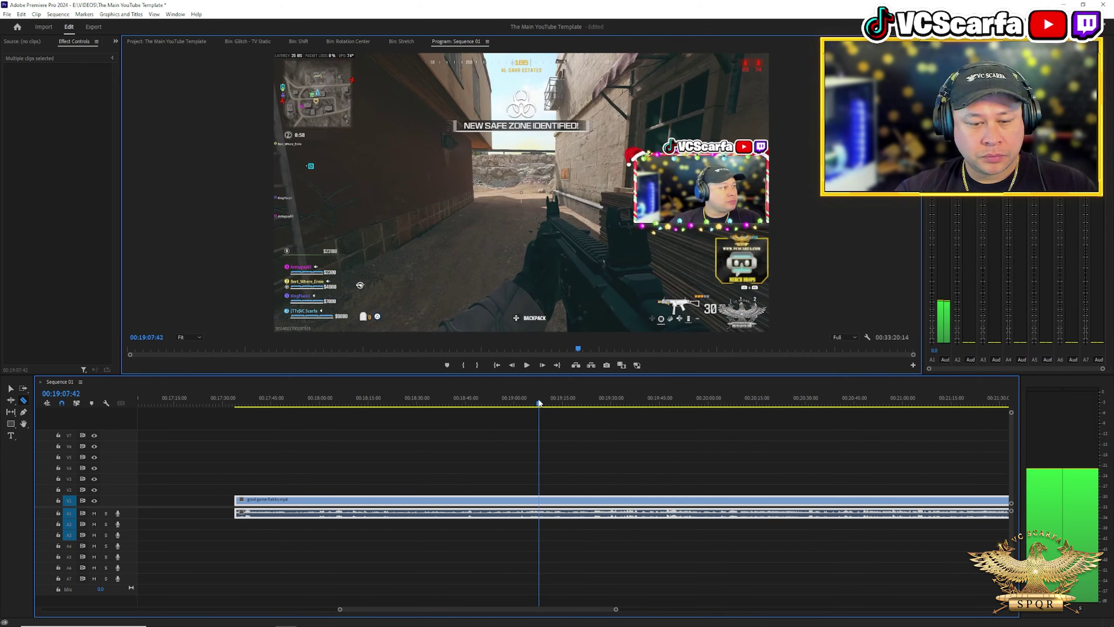
pyautogui.press('space')
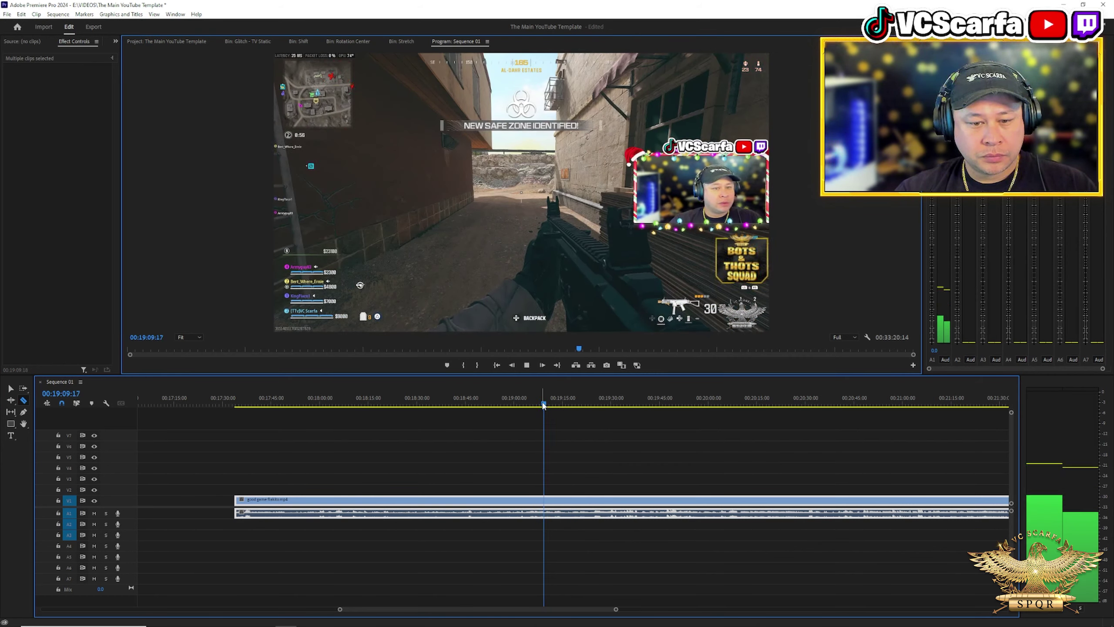
pyautogui.press('space')
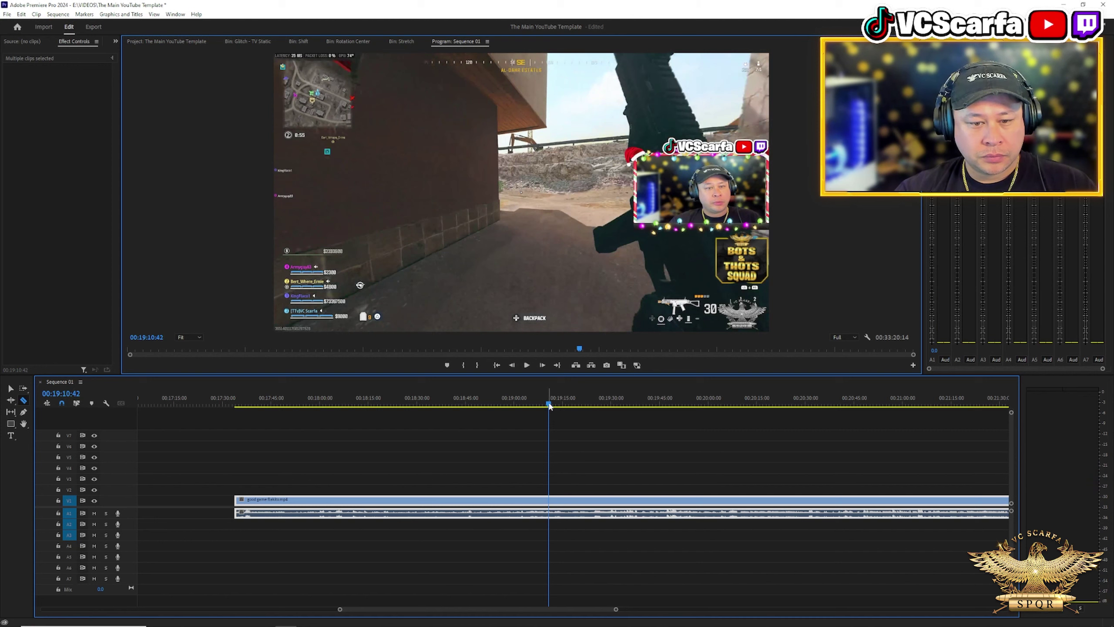
pyautogui.moveTo(549, 406); pyautogui.dragTo(547, 406)
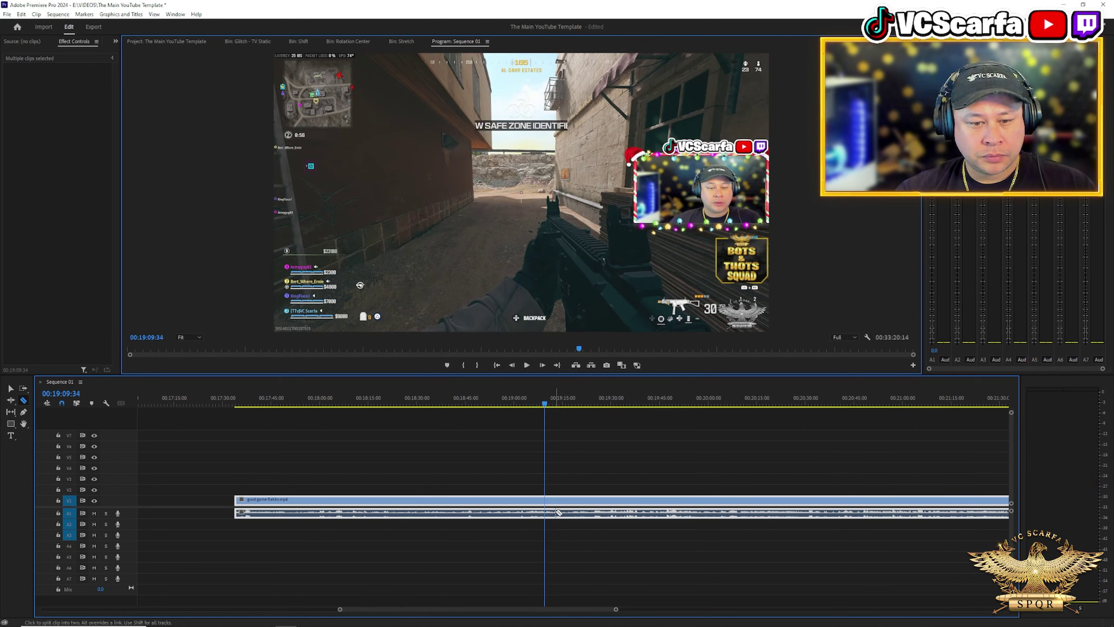
pyautogui.click(548, 503)
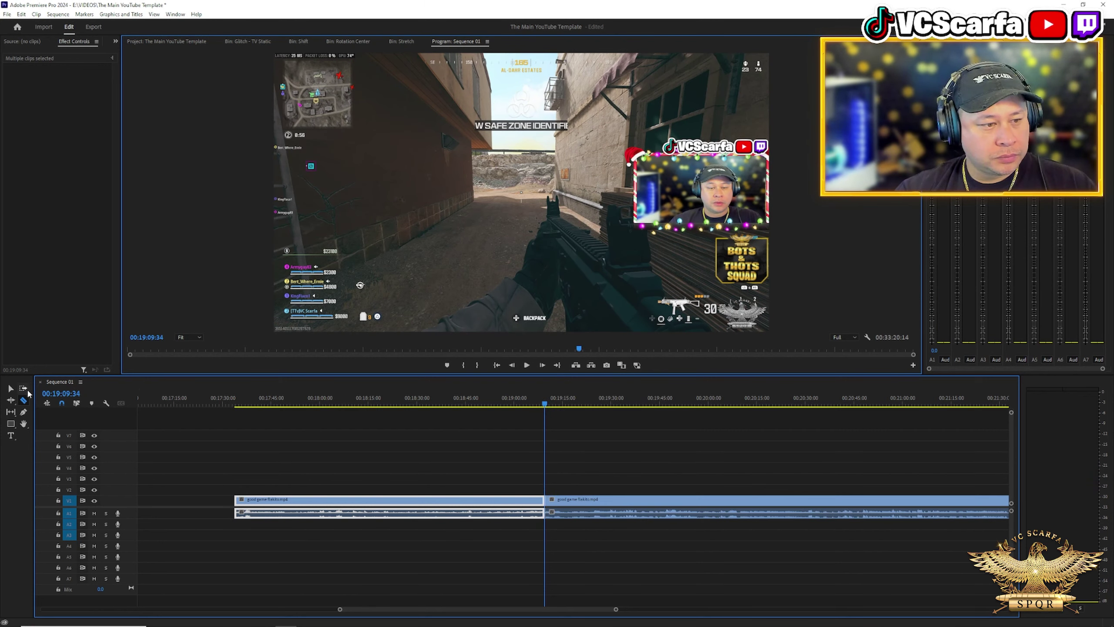
# Step: Delete the piece before the 00:19:09:34 cut and move the remaining footage against the end of the kept clips
pyautogui.click(10, 388)
pyautogui.click(497, 501)
pyautogui.press('Delete')
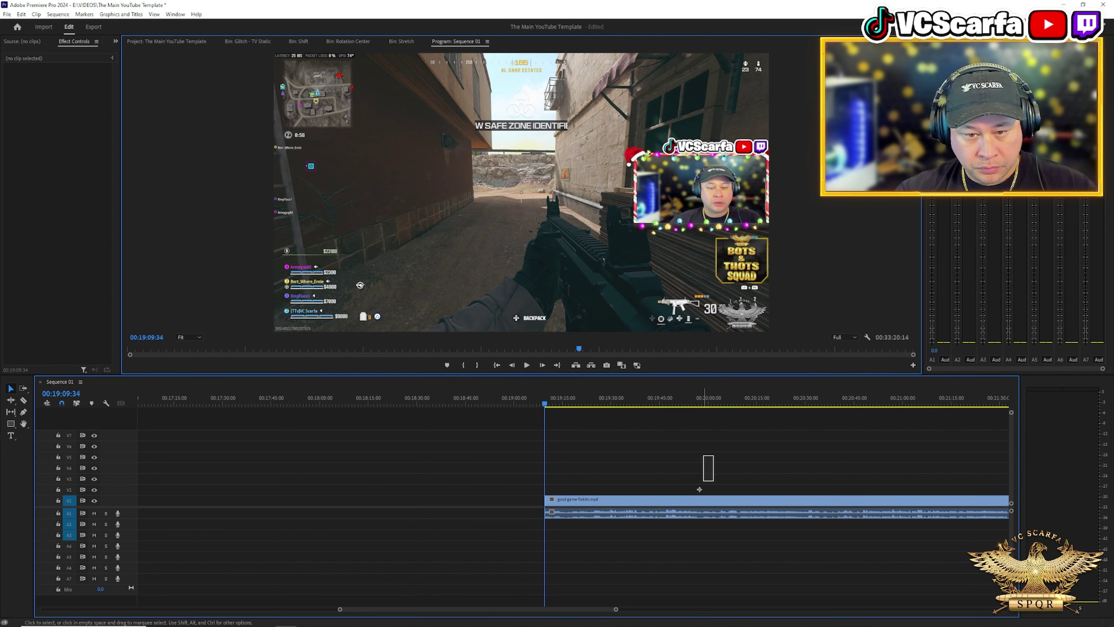
pyautogui.moveTo(700, 489); pyautogui.dragTo(458, 511)
pyautogui.scroll(-4, 680, 528)
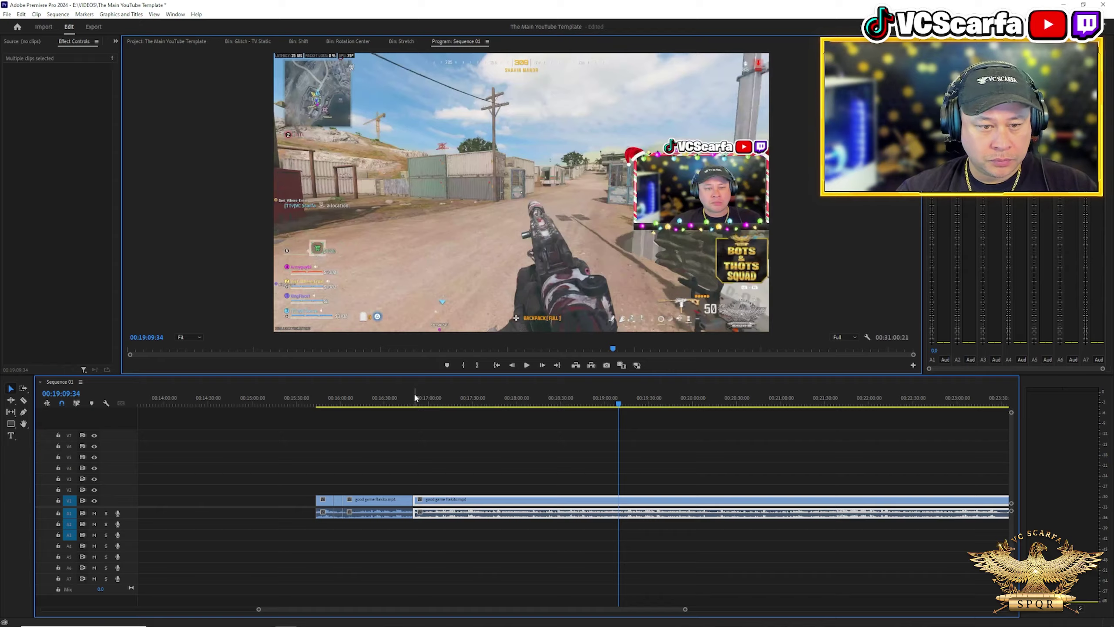
# Step: Review the joined footage between about 00:17:01 and 00:17:32 with the Razor tool ready, looking for the section's end
pyautogui.click(429, 404)
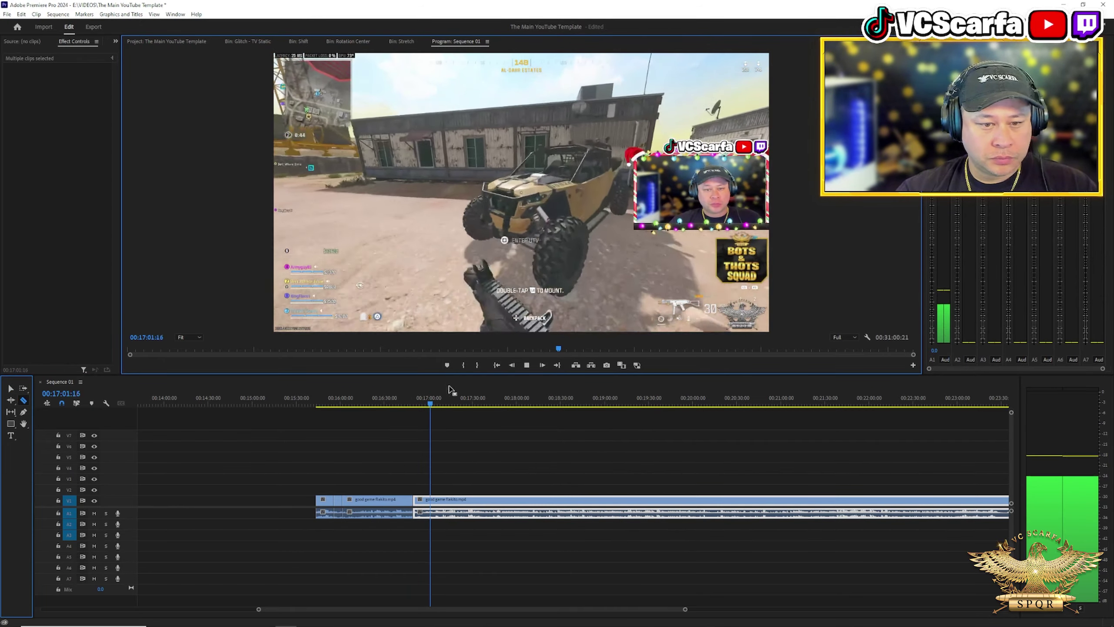
pyautogui.press('c')
pyautogui.click(452, 404)
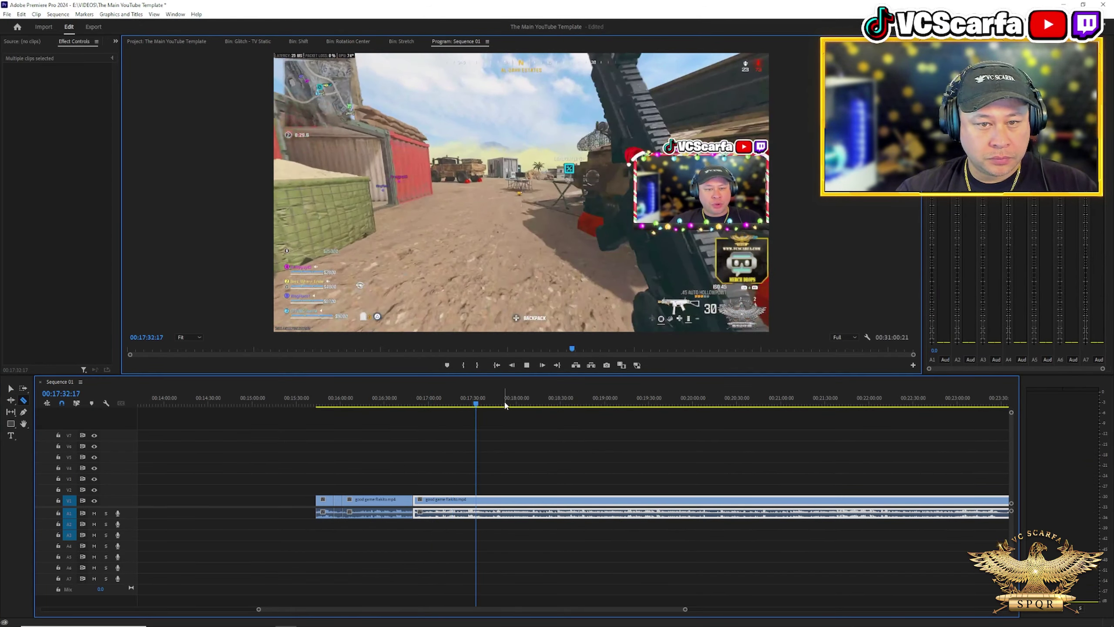
pyautogui.click(477, 404)
pyautogui.click(451, 404)
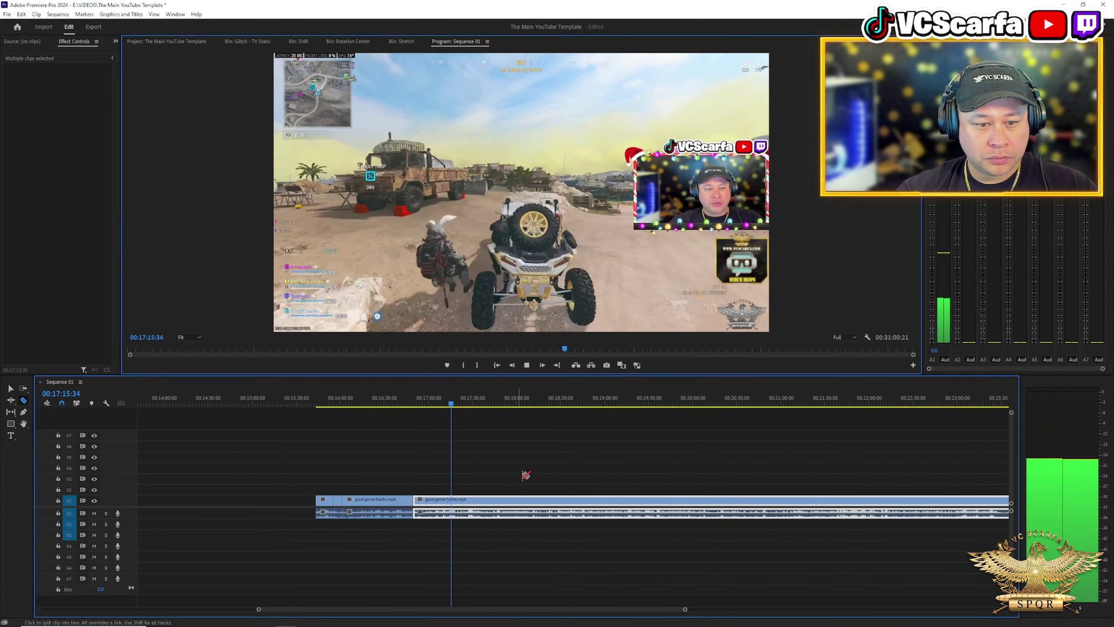
pyautogui.scroll(2, 526, 486)
pyautogui.scroll(3, 527, 486)
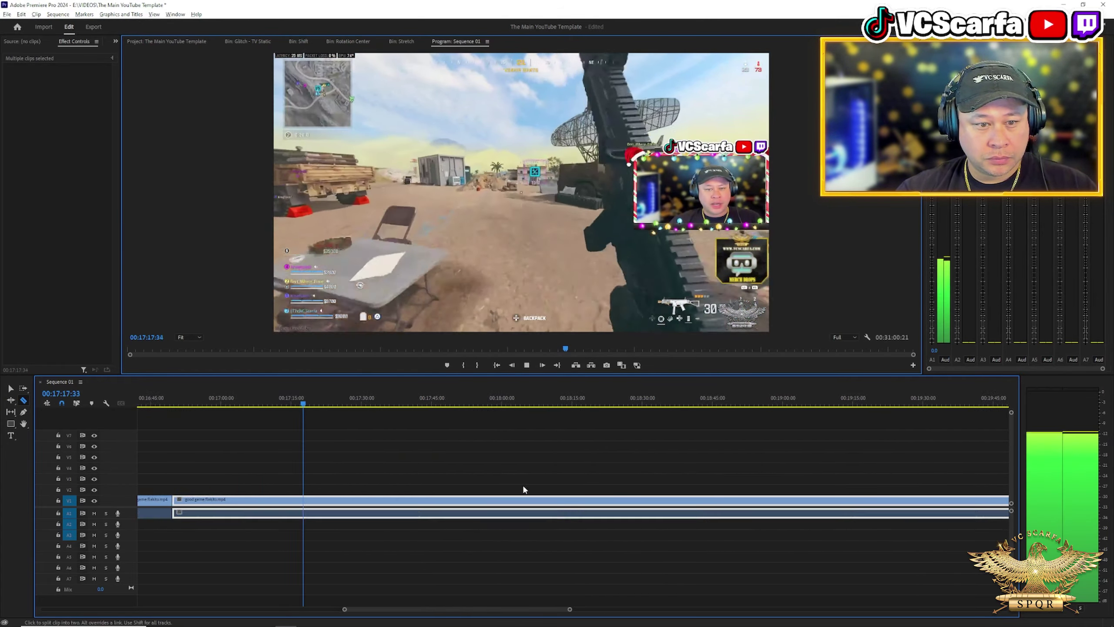
pyautogui.click(24, 400)
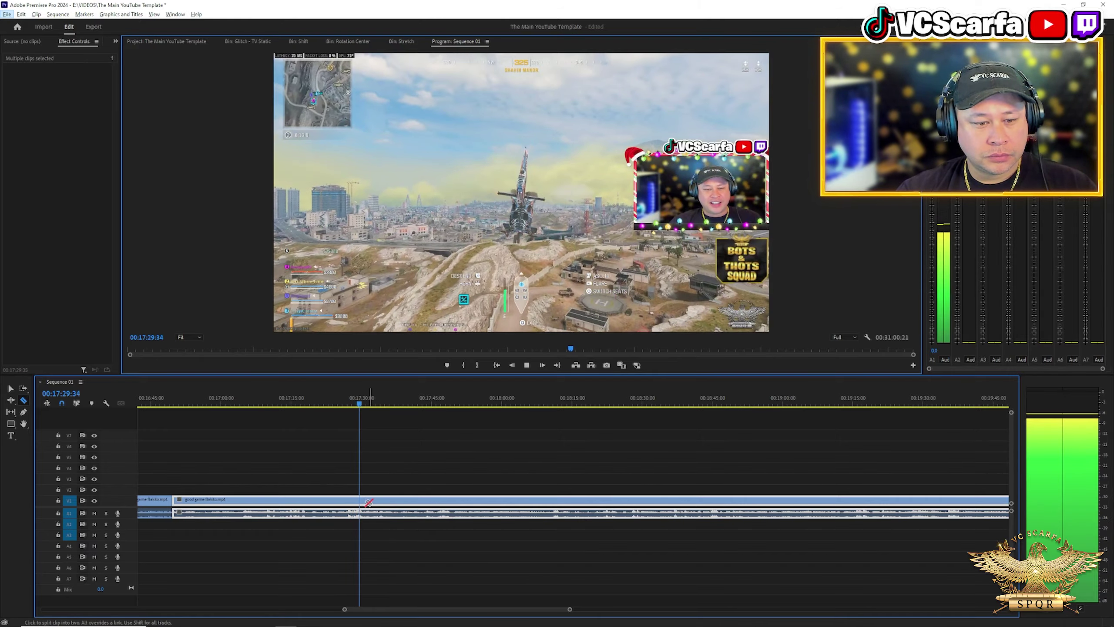
# Step: Replay the moment around 00:17:29 and split the video and audio at about 00:17:30
pyautogui.hotkey('alt', 'space')
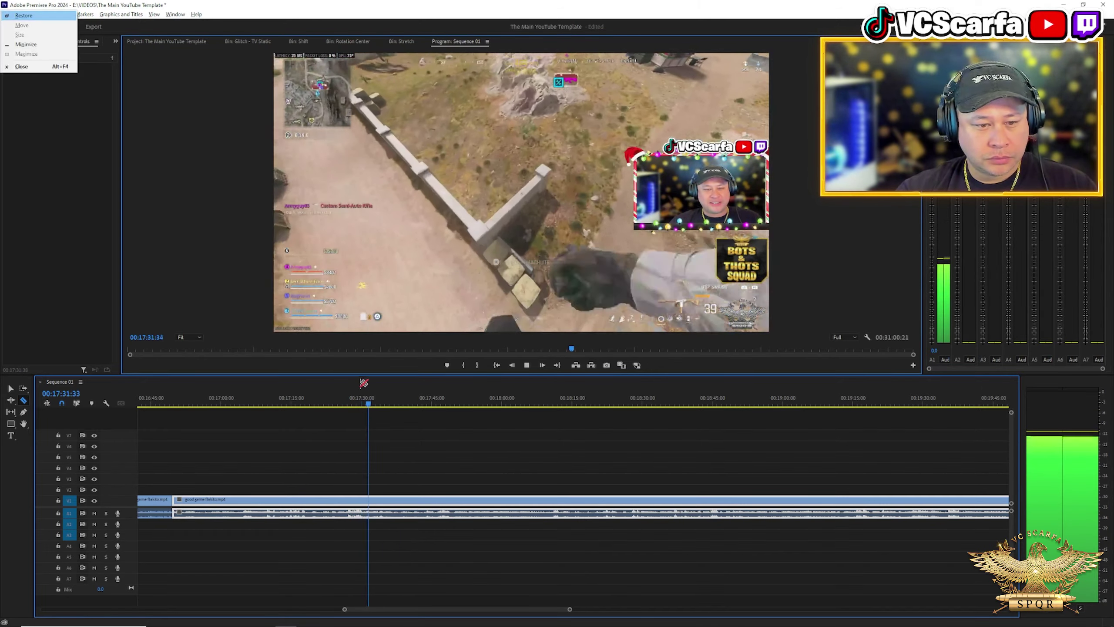
pyautogui.click(357, 402)
pyautogui.press('space')
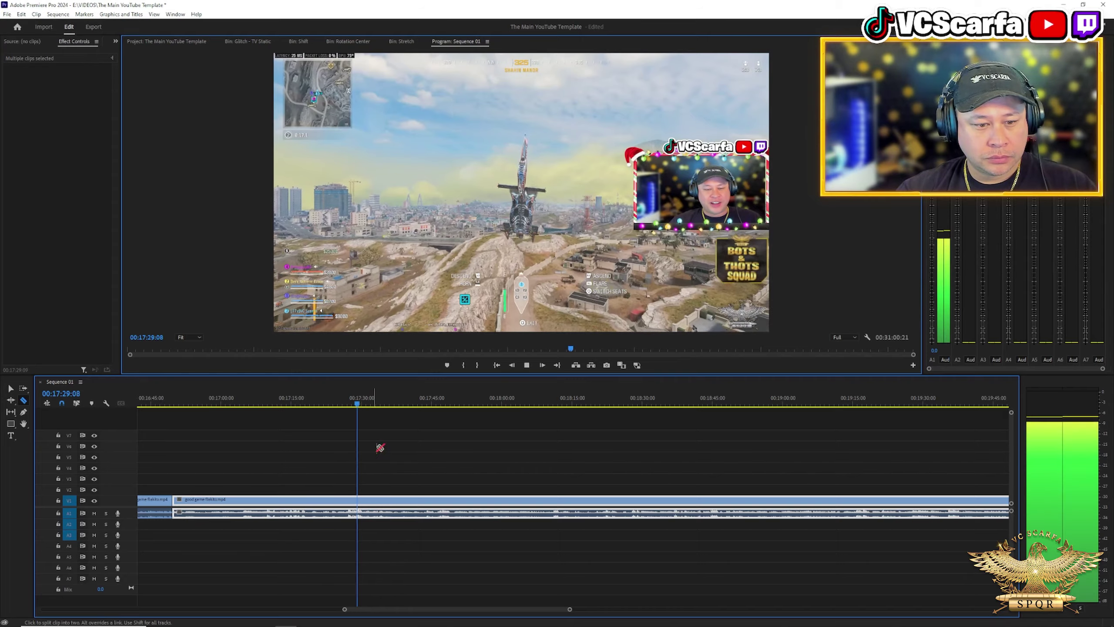
pyautogui.press('space')
pyautogui.click(365, 502)
pyautogui.click(365, 510)
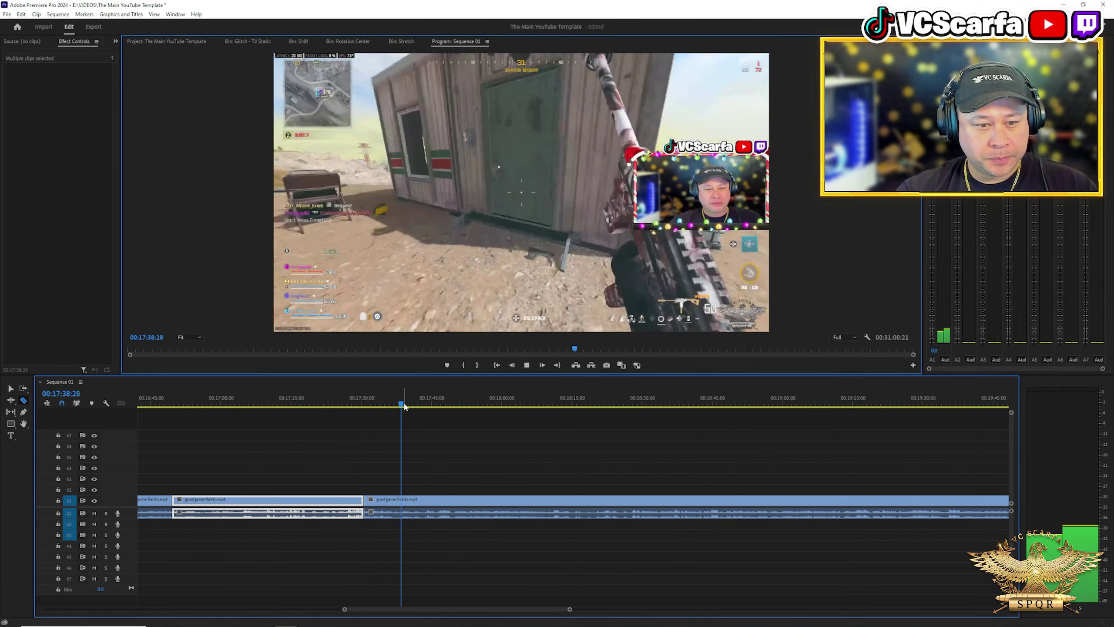
# Step: Scrub through the footage after the new cut up to about 00:18:25 and split the video and audio at 00:18:10:43
pyautogui.press('space')
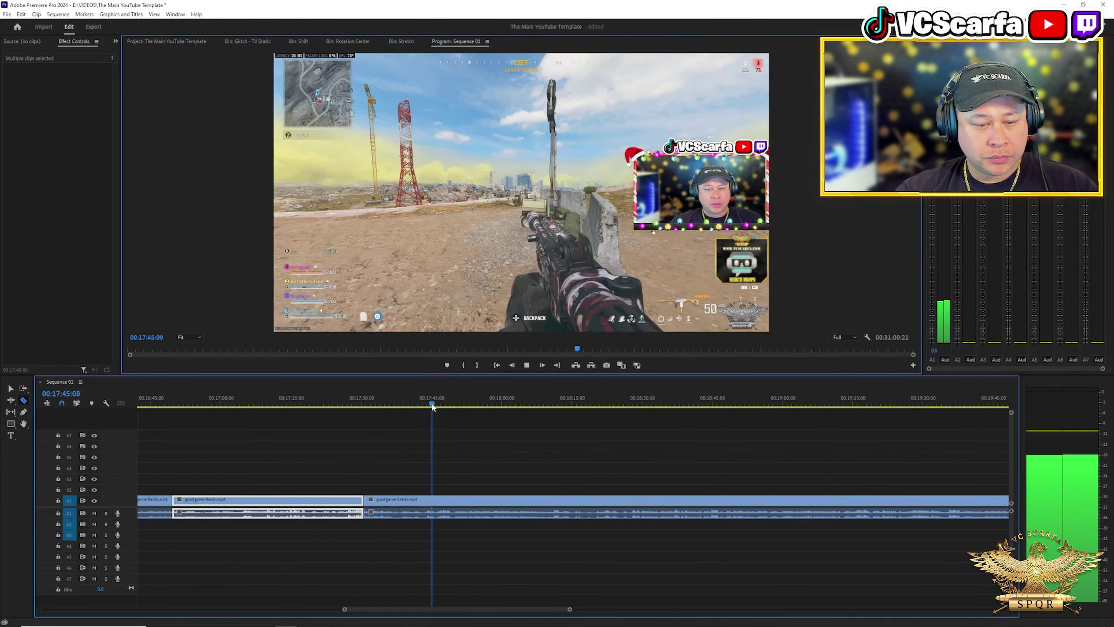
pyautogui.click(446, 406)
pyautogui.moveTo(449, 408); pyautogui.dragTo(613, 408)
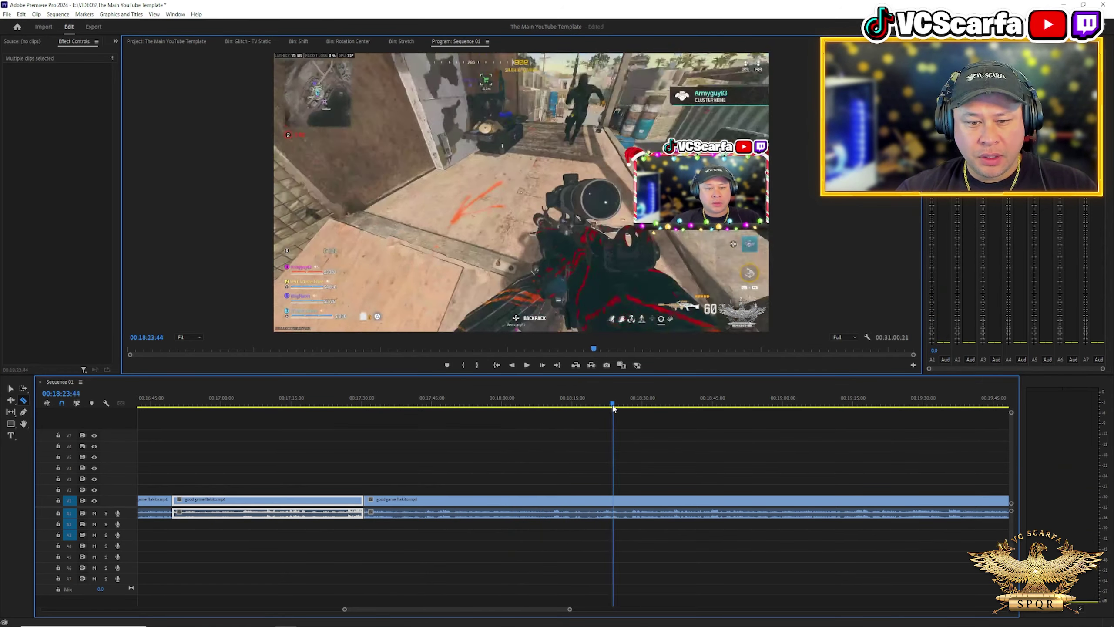
pyautogui.press('space')
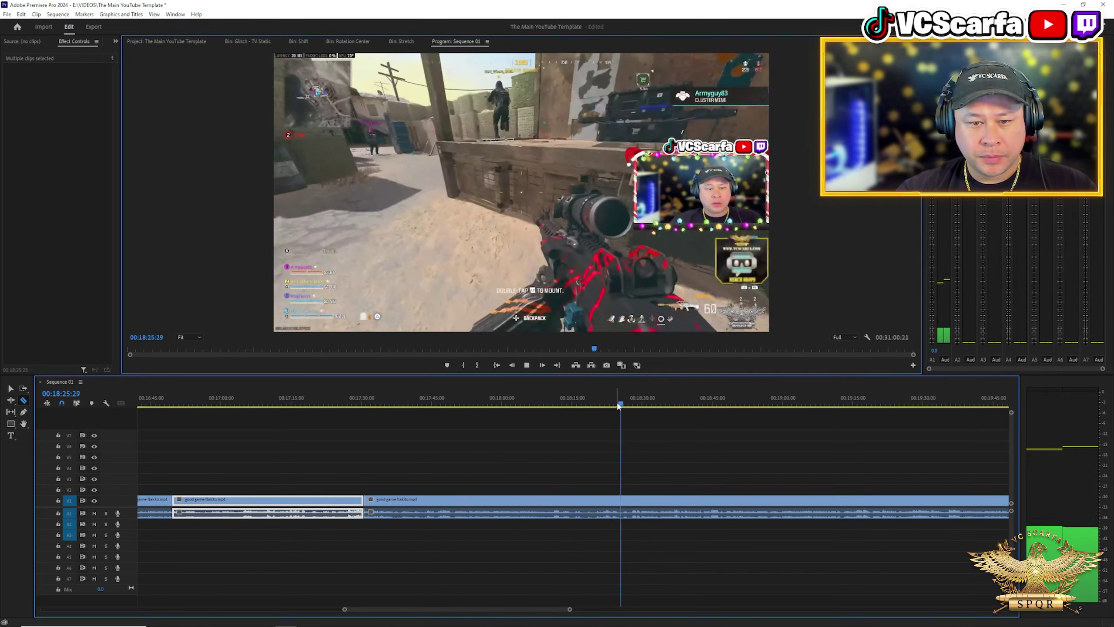
pyautogui.moveTo(620, 407); pyautogui.dragTo(573, 408)
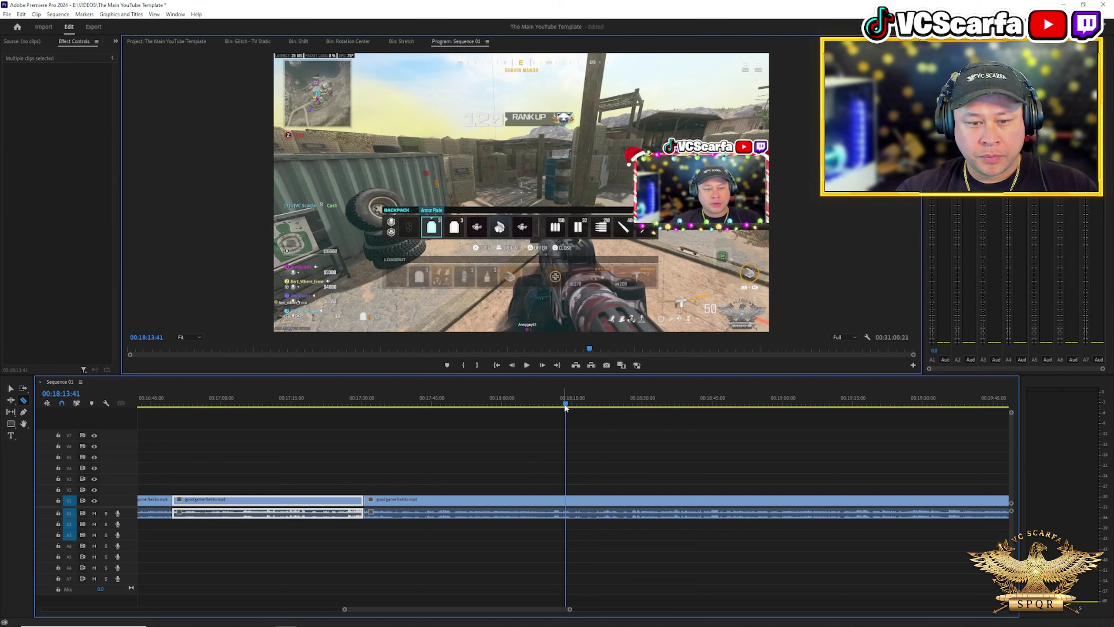
pyautogui.press('space')
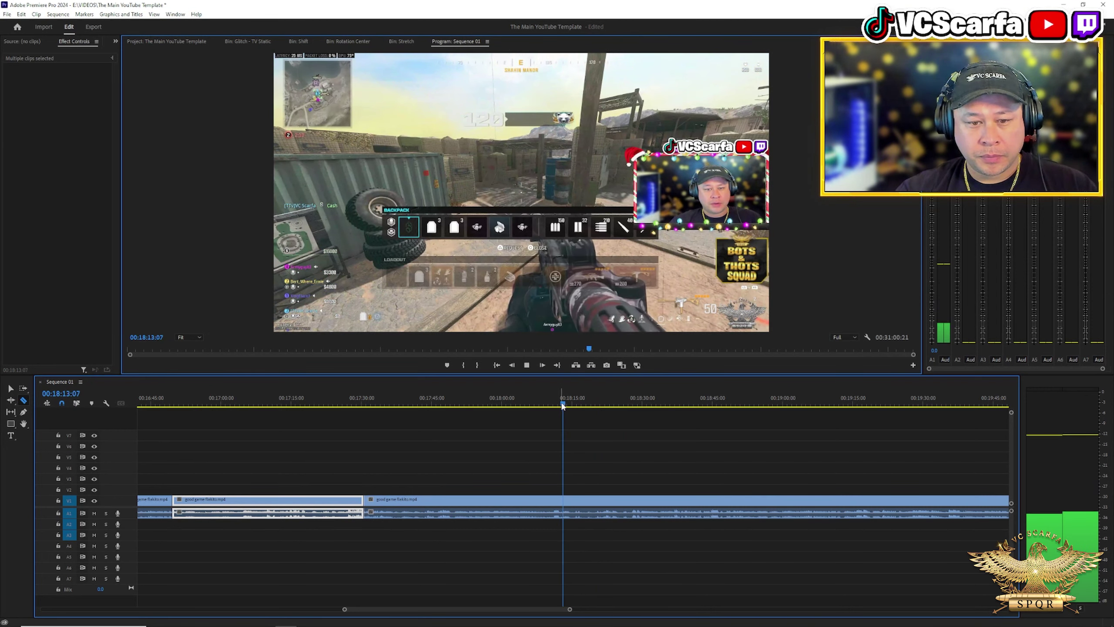
pyautogui.moveTo(566, 407); pyautogui.dragTo(550, 407)
pyautogui.press('space')
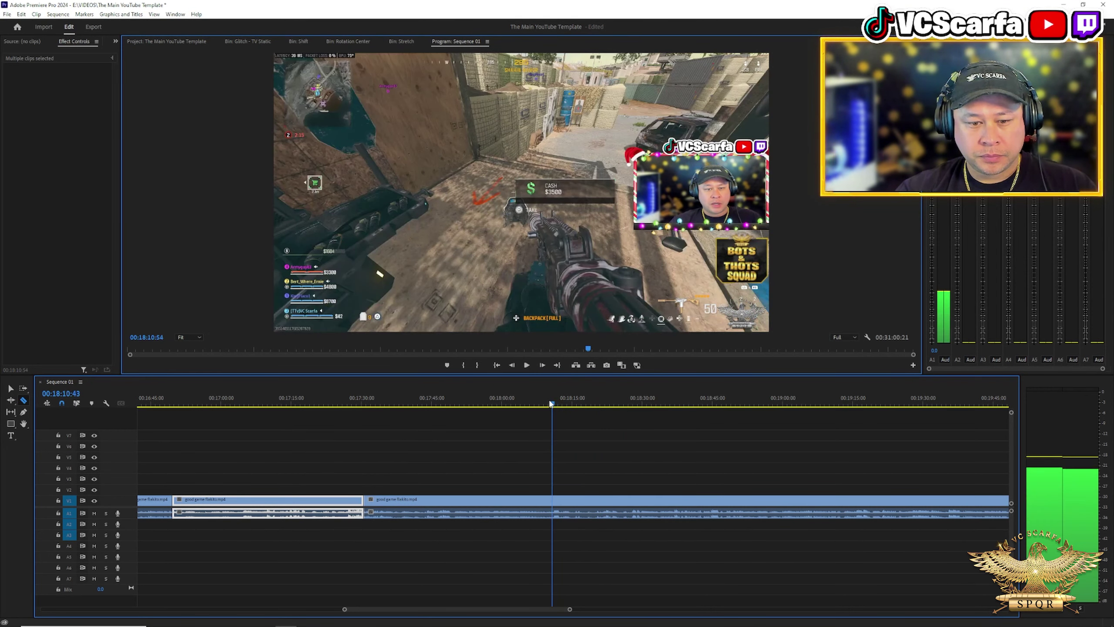
pyautogui.press('space')
pyautogui.click(23, 401)
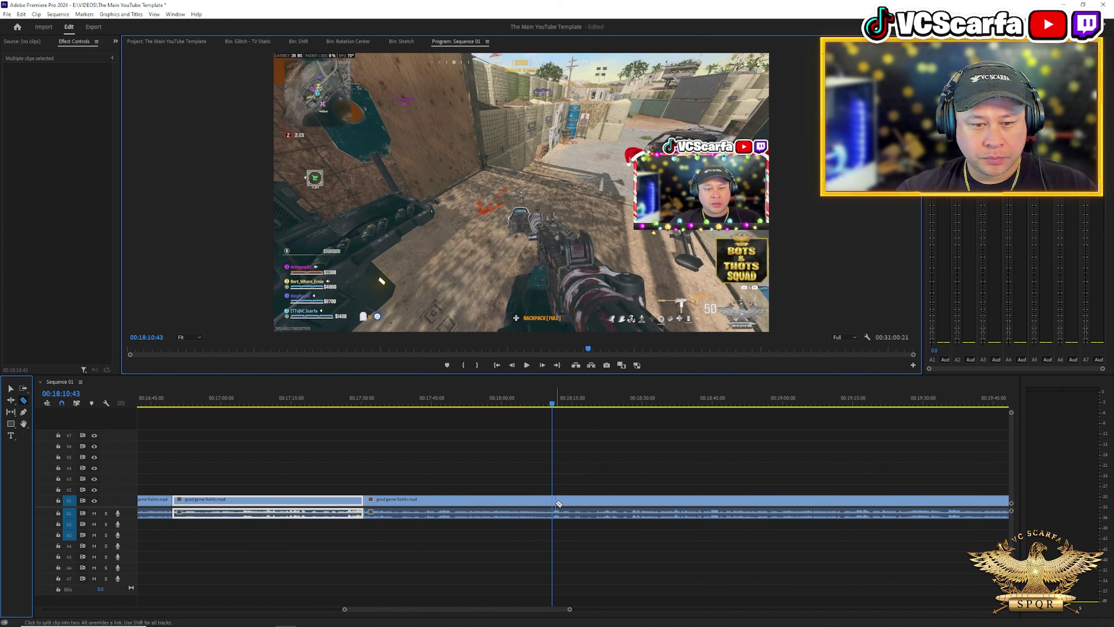
pyautogui.click(555, 512)
# Step: Delete the piece between the cuts at about 00:17:30 and 00:18:10:43 and close the gap with the remaining footage
pyautogui.click(11, 389)
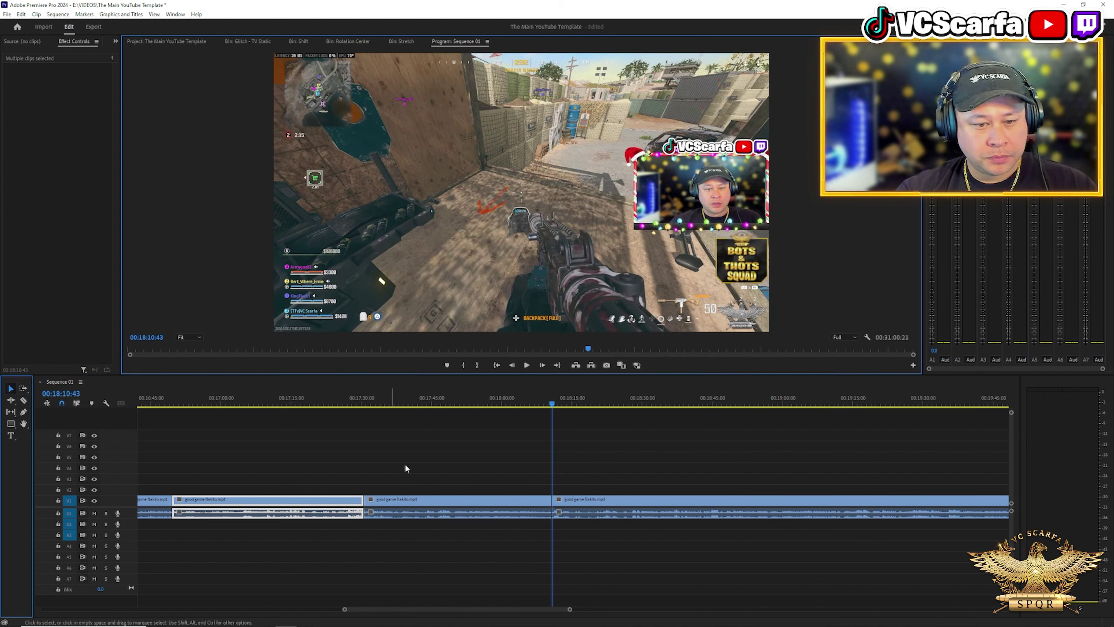
pyautogui.moveTo(404, 463); pyautogui.dragTo(451, 540)
pyautogui.press('Delete')
pyautogui.click(578, 507)
pyautogui.moveTo(578, 507); pyautogui.dragTo(390, 507)
# Step: Play the footage from the cut at about 00:17:30 and split the video and audio at 00:18:51:27 with the Razor tool
pyautogui.click(364, 400)
pyautogui.press('space')
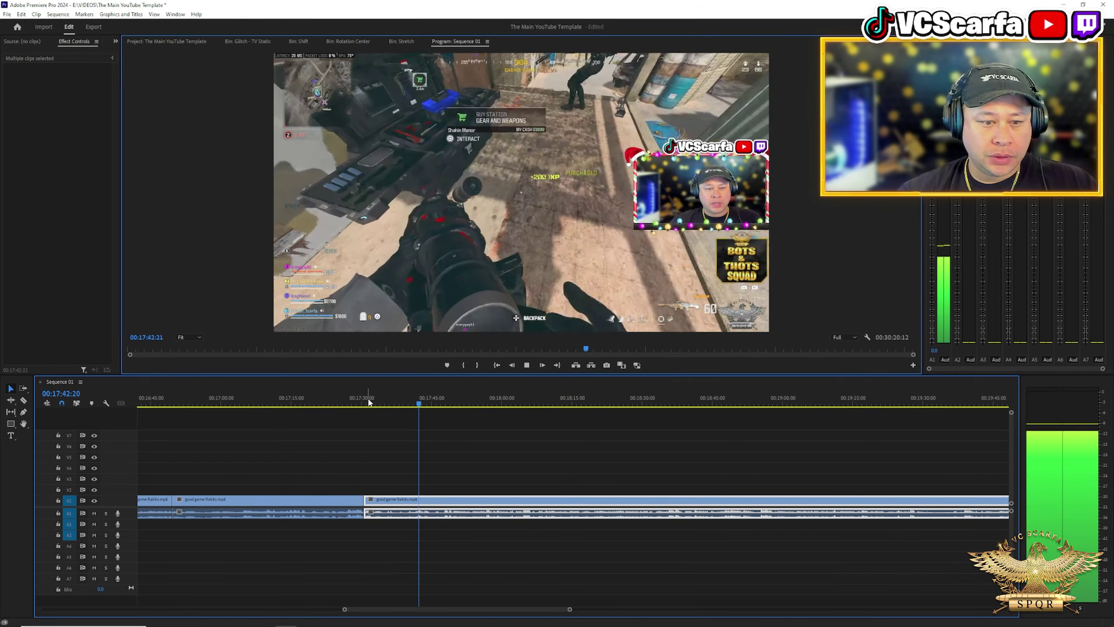
pyautogui.click(24, 400)
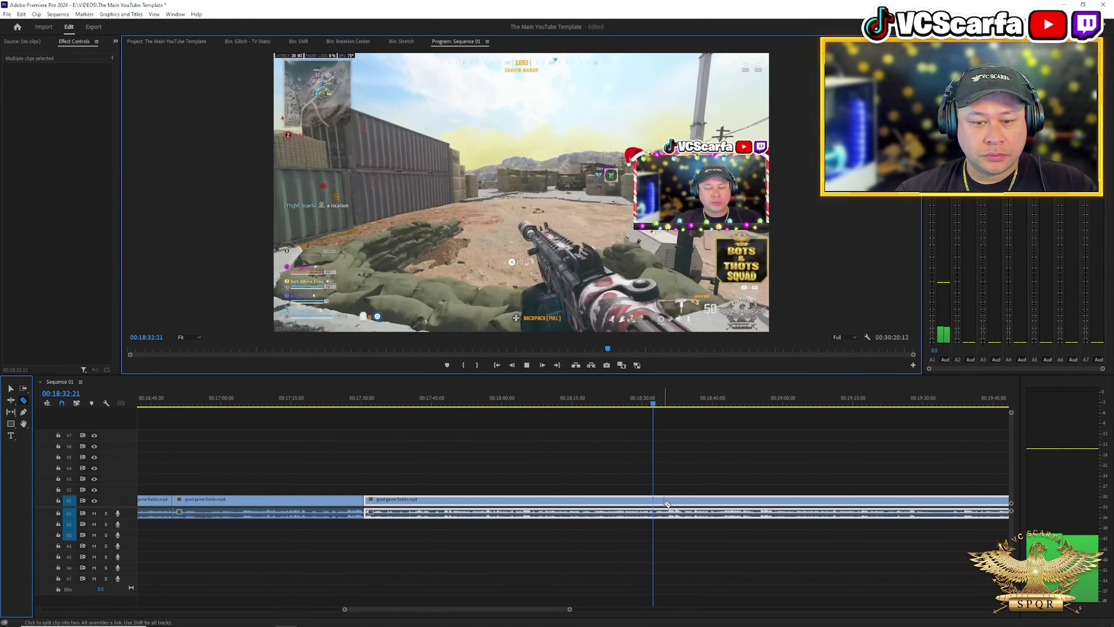
pyautogui.scroll(-5, 538, 505)
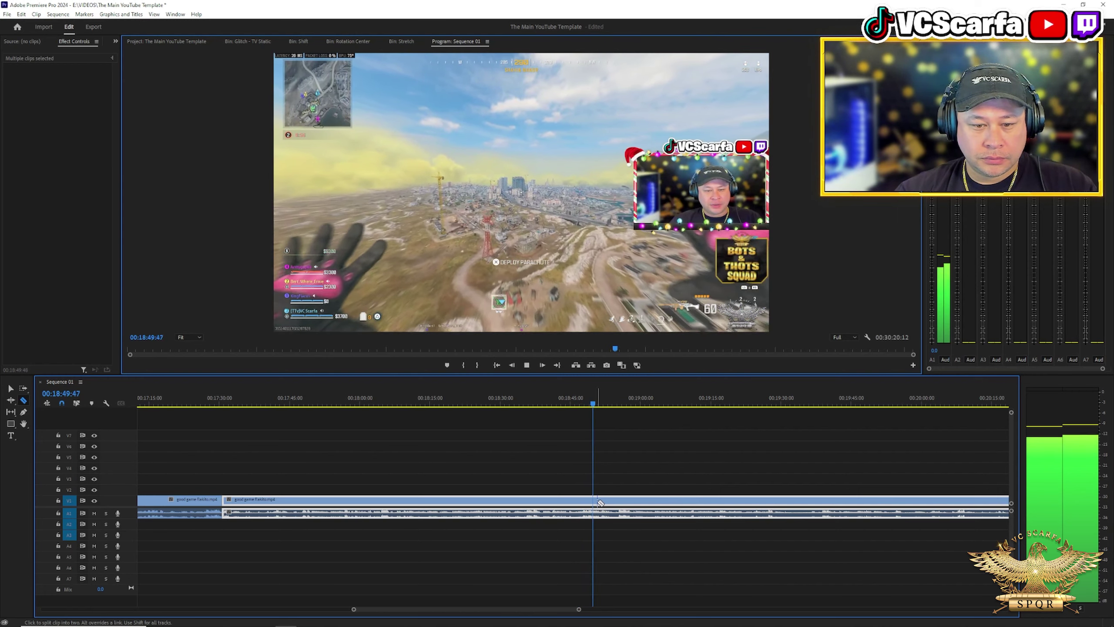
pyautogui.press('space')
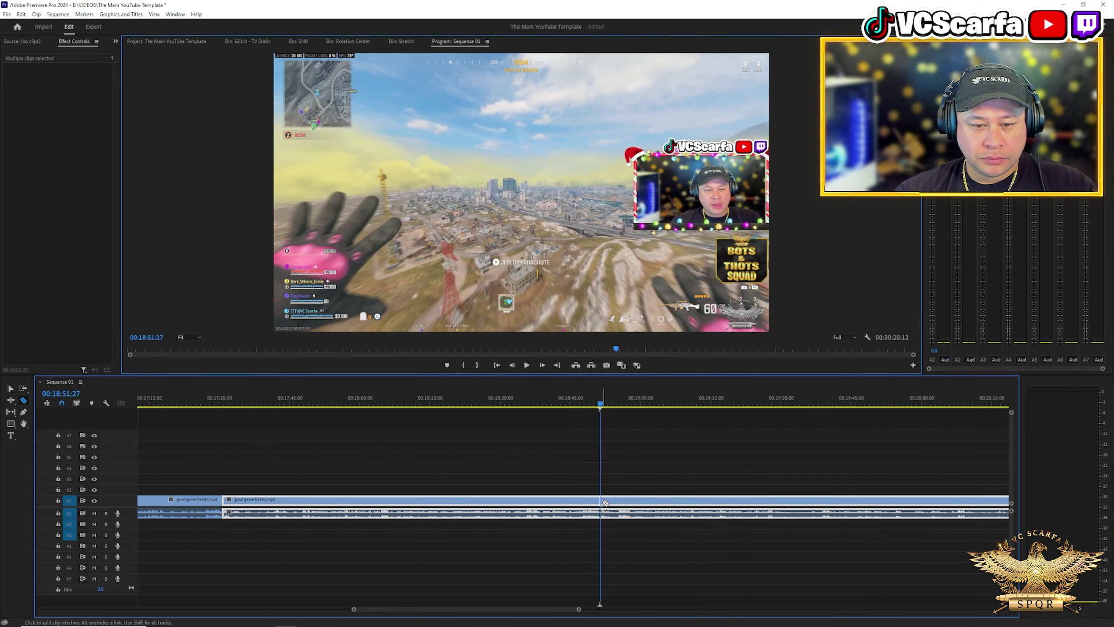
pyautogui.click(606, 507)
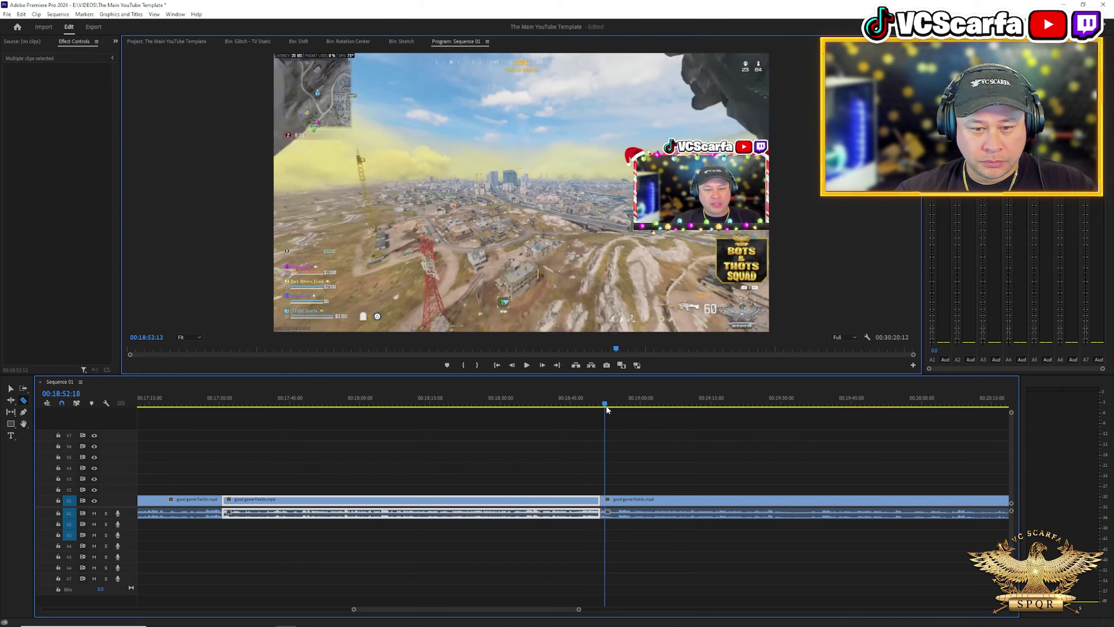
# Step: Scrub through the footage after the new cut and split the video and audio at 00:20:39:15
pyautogui.moveTo(607, 409); pyautogui.dragTo(707, 417)
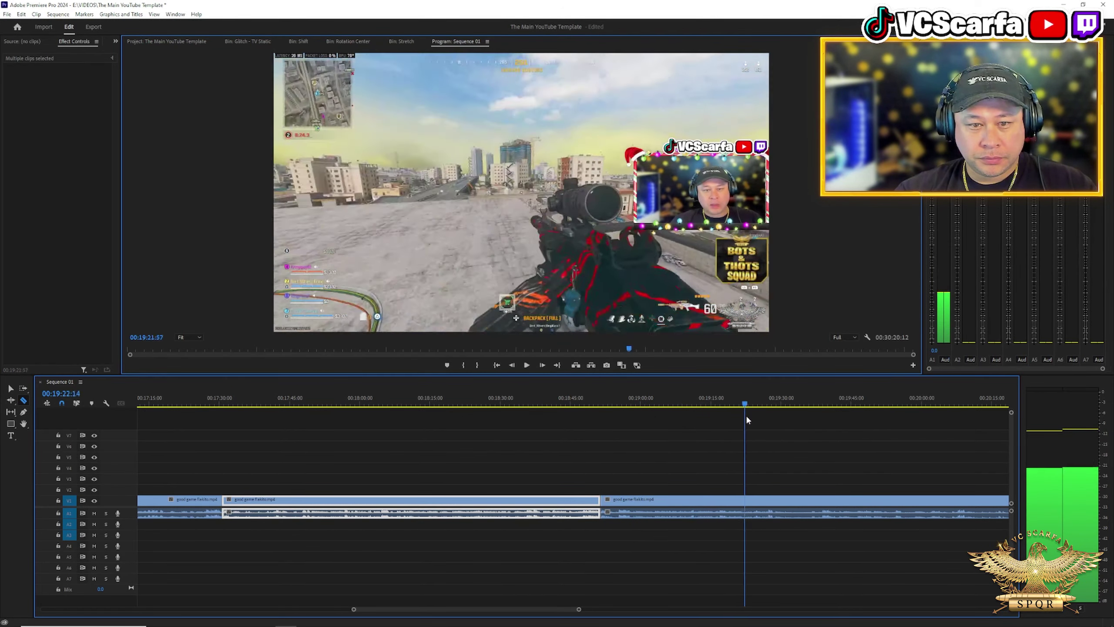
pyautogui.moveTo(781, 422); pyautogui.dragTo(785, 422)
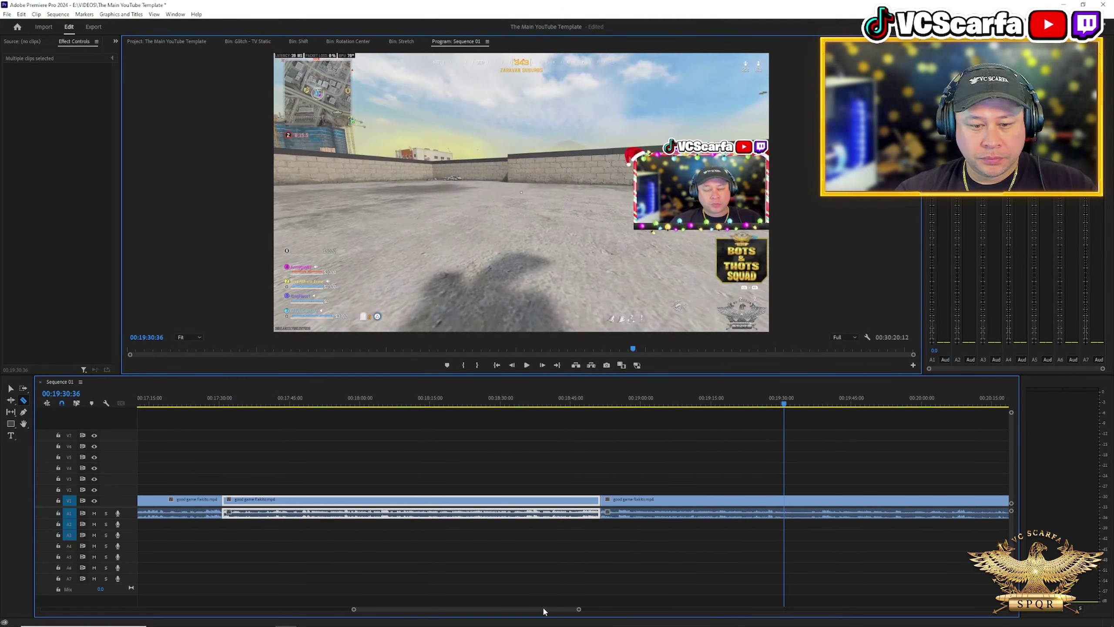
pyautogui.moveTo(544, 609); pyautogui.dragTo(568, 609)
pyautogui.scroll(-2, 561, 534)
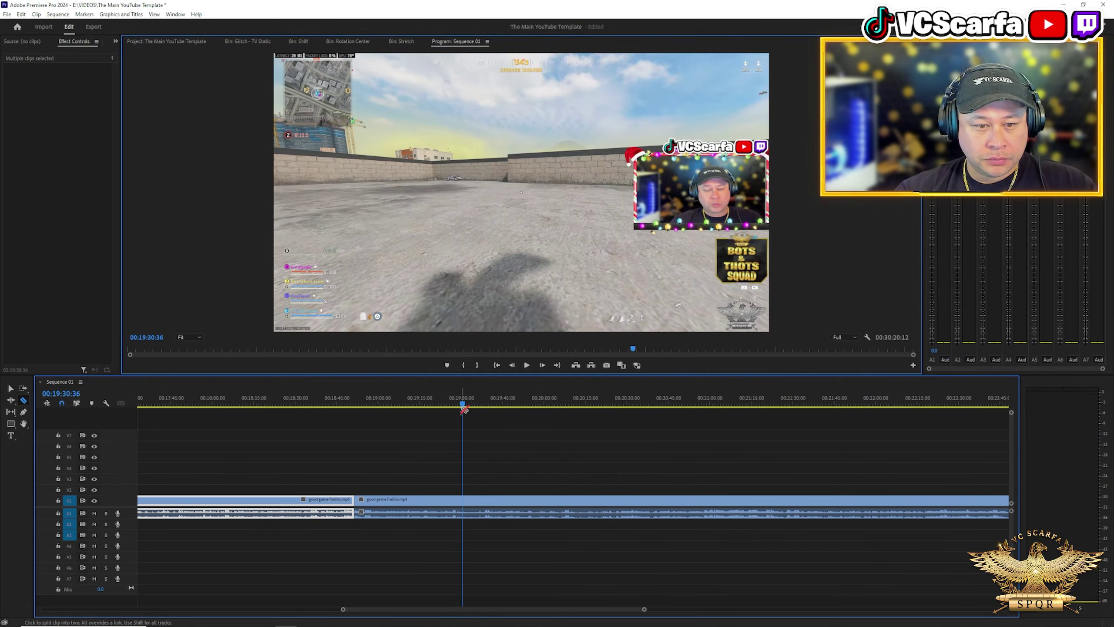
pyautogui.moveTo(479, 409); pyautogui.dragTo(653, 411)
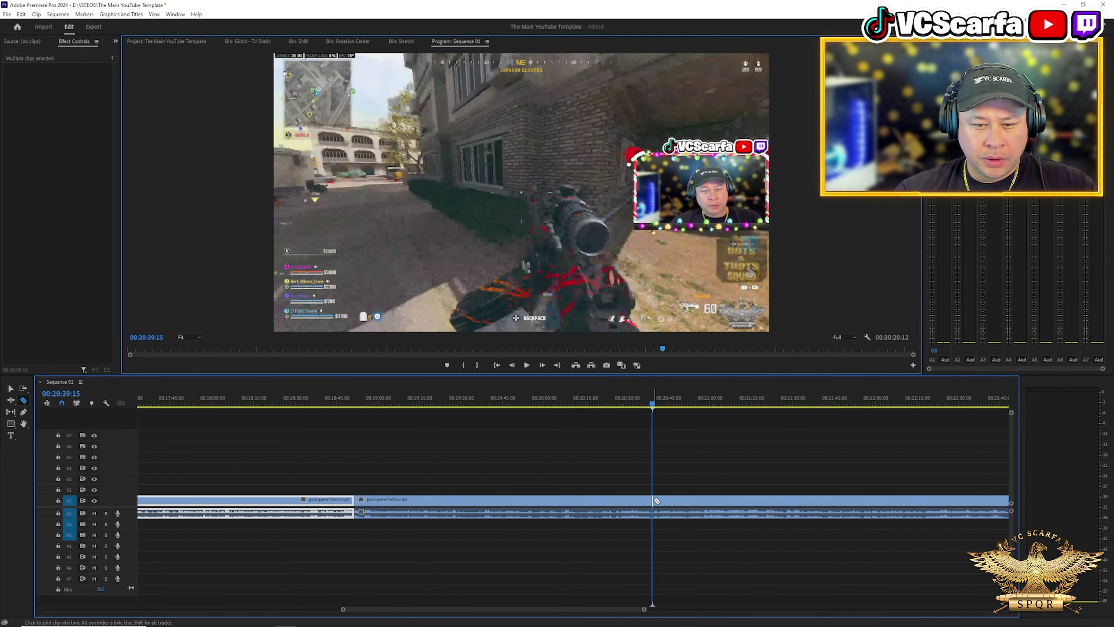
# Step: Delete the piece between the cuts at 00:18:51:27 and 00:20:39:15 and close the gap with the remaining footage
pyautogui.click(15, 390)
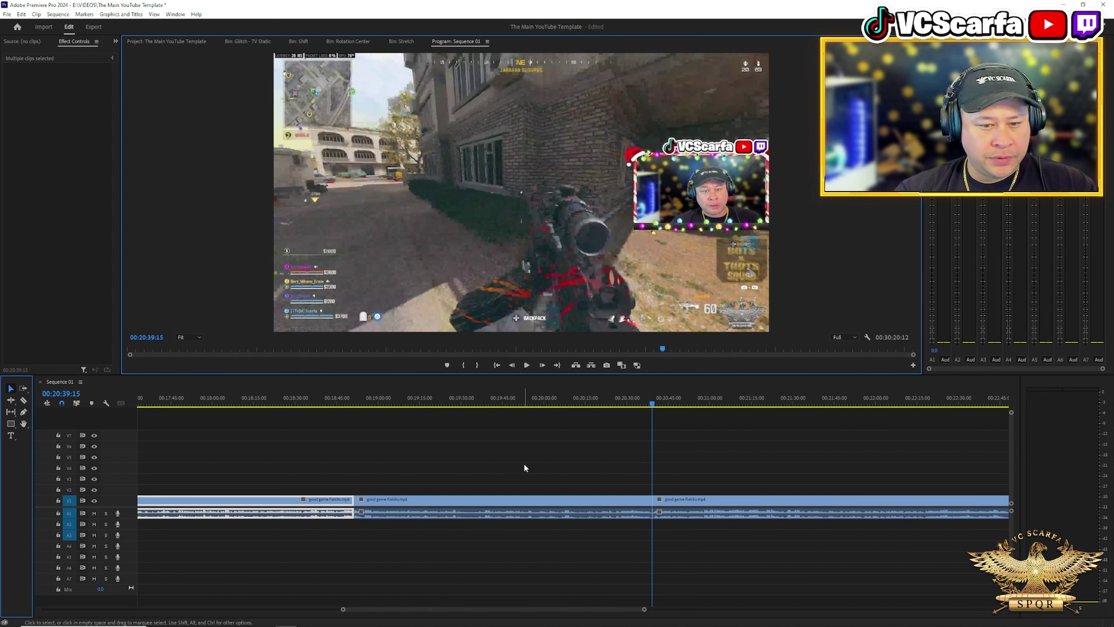
pyautogui.click(542, 501)
pyautogui.press('Delete')
pyautogui.click(706, 505)
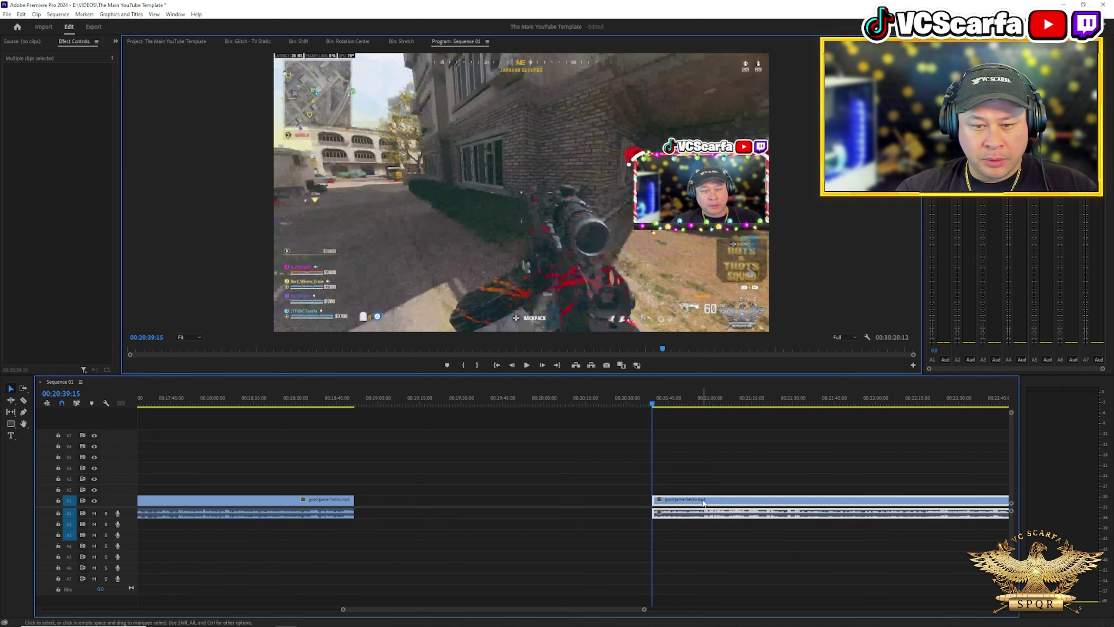
pyautogui.moveTo(704, 503); pyautogui.dragTo(408, 510)
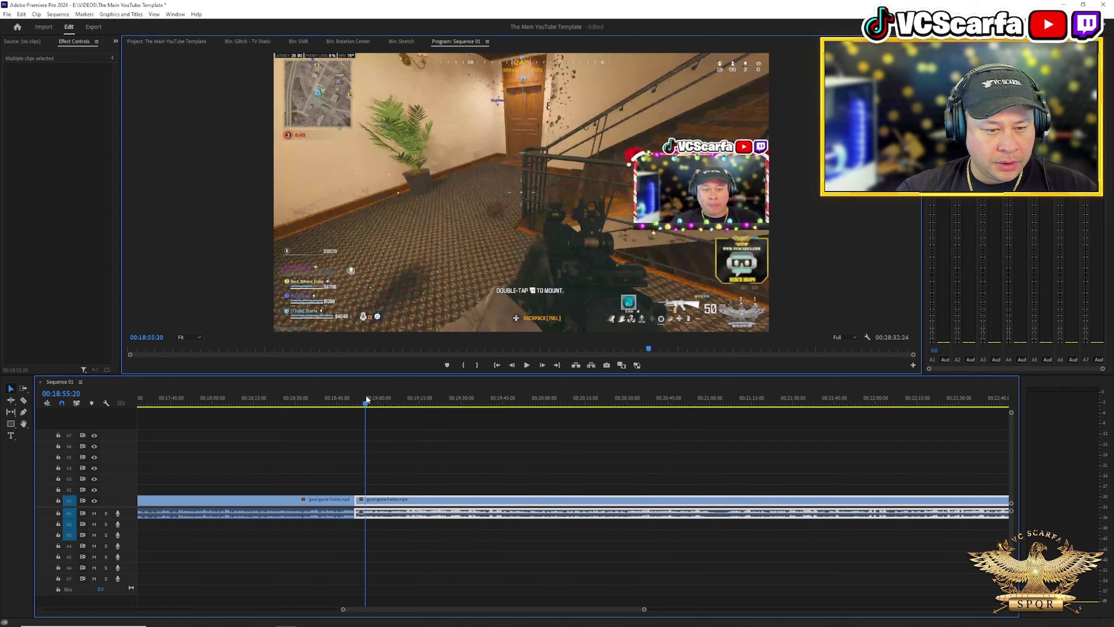
# Step: Review the joined footage from about 00:18:53 to 00:22:05 with the Razor tool ready, sampling moments for parts to cut
pyautogui.moveTo(366, 398); pyautogui.dragTo(360, 399)
pyautogui.click(23, 401)
pyautogui.press('space')
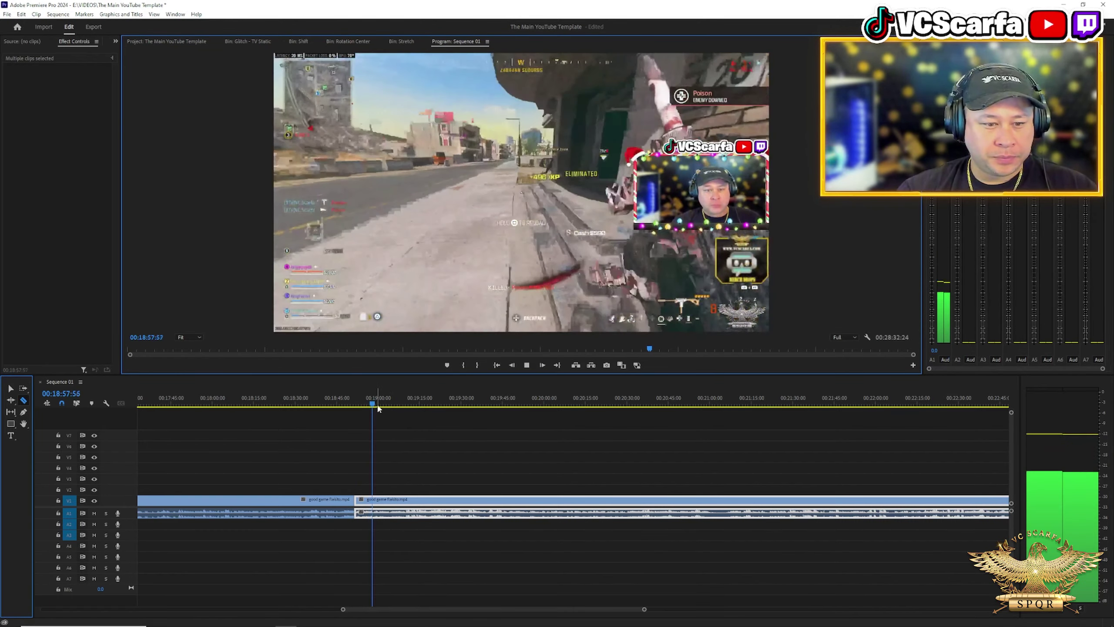
pyautogui.click(400, 402)
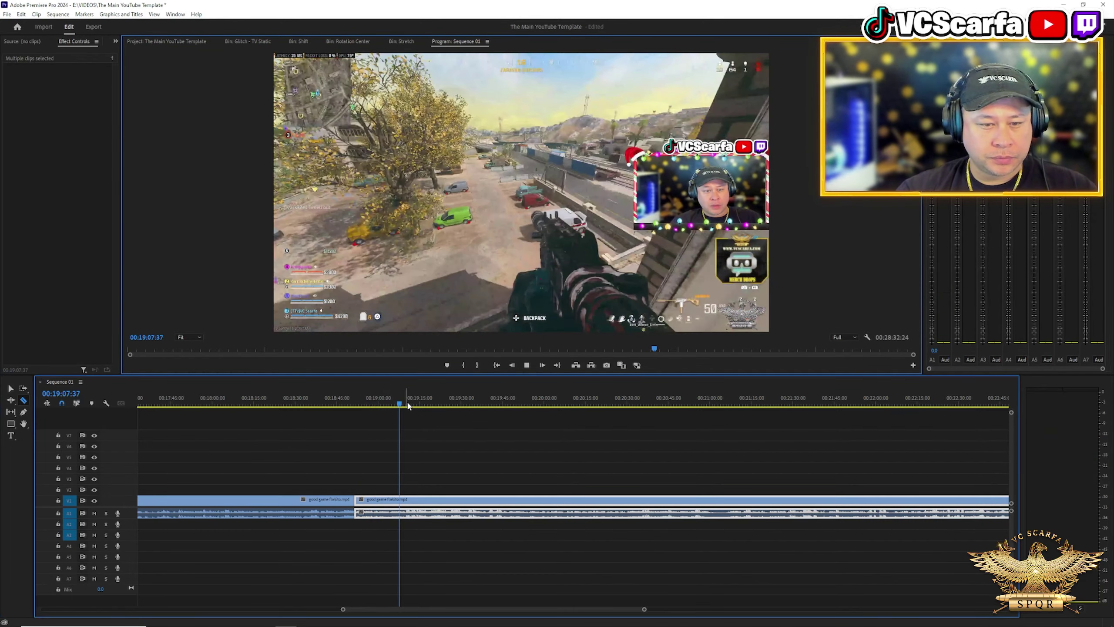
pyautogui.click(451, 403)
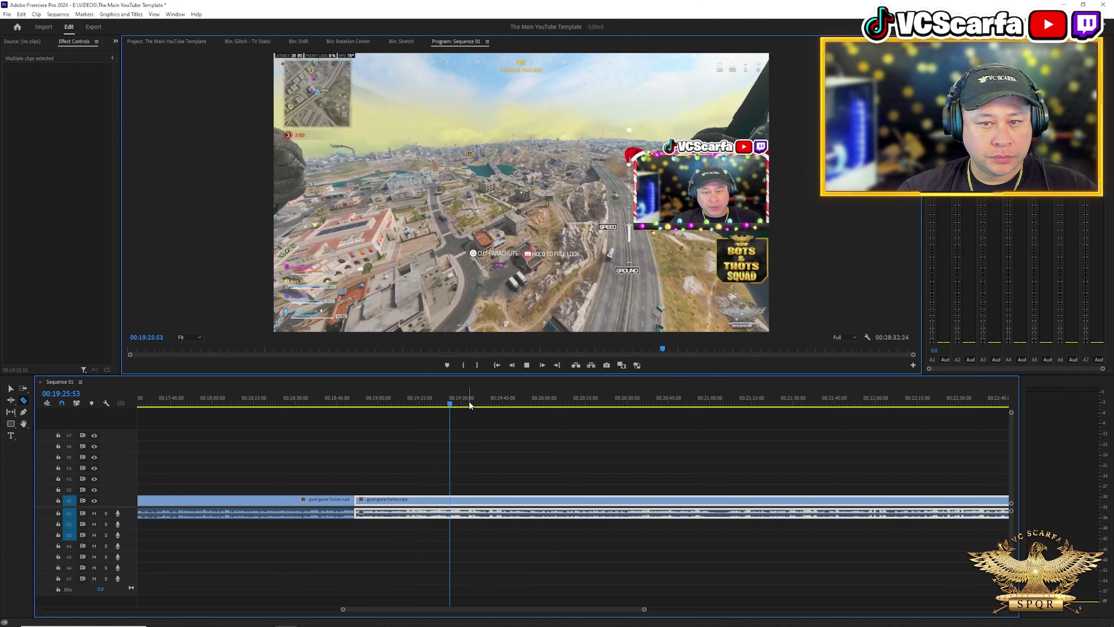
pyautogui.click(428, 403)
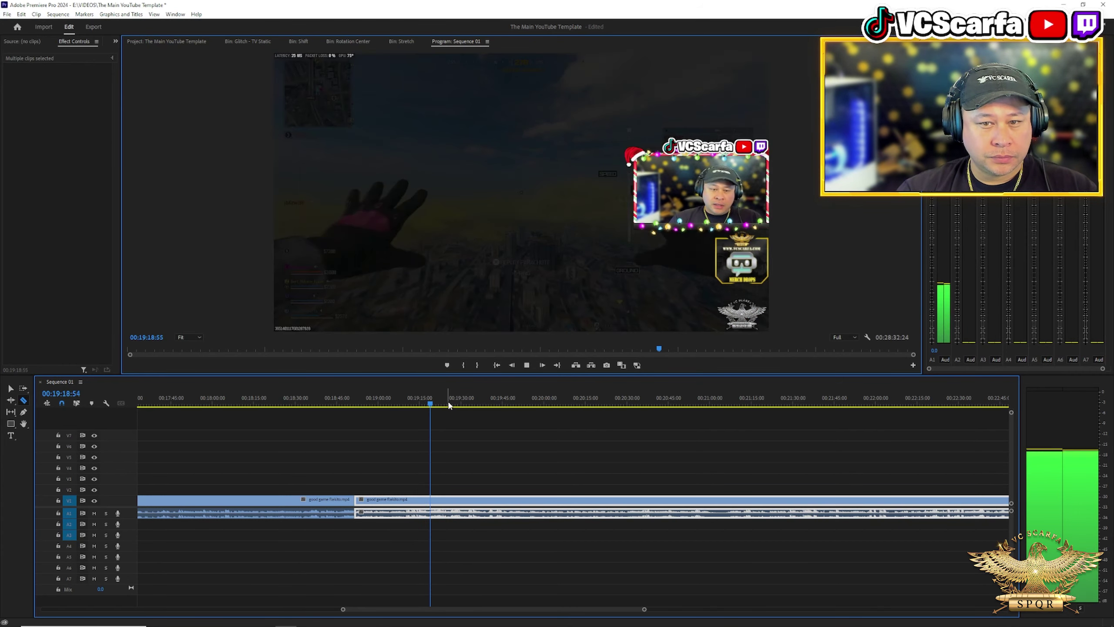
pyautogui.click(476, 403)
pyautogui.click(617, 403)
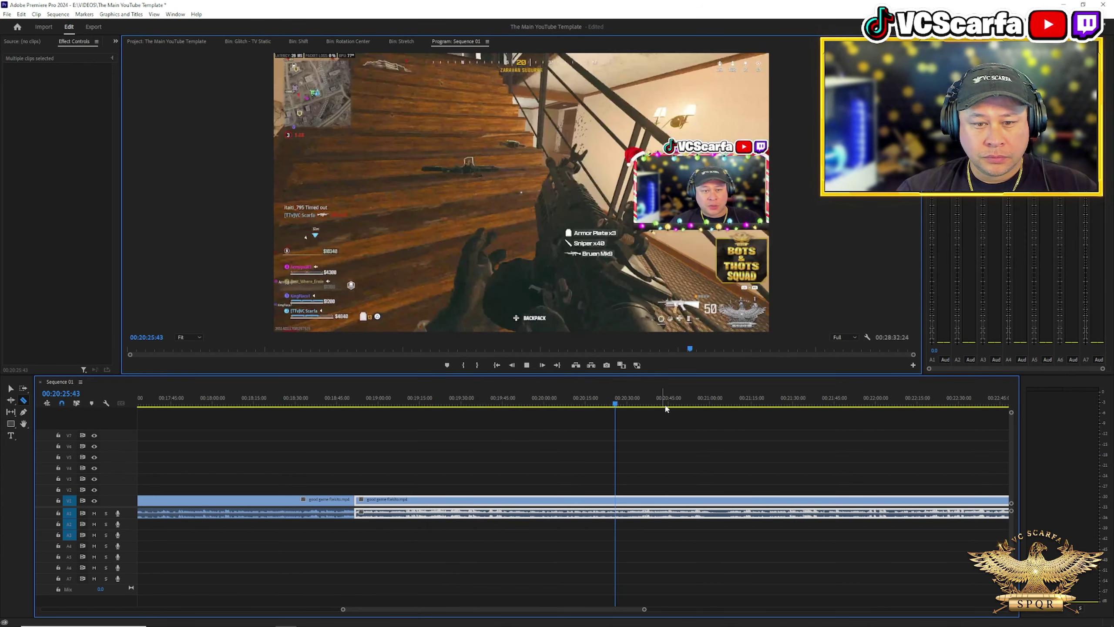
pyautogui.click(648, 404)
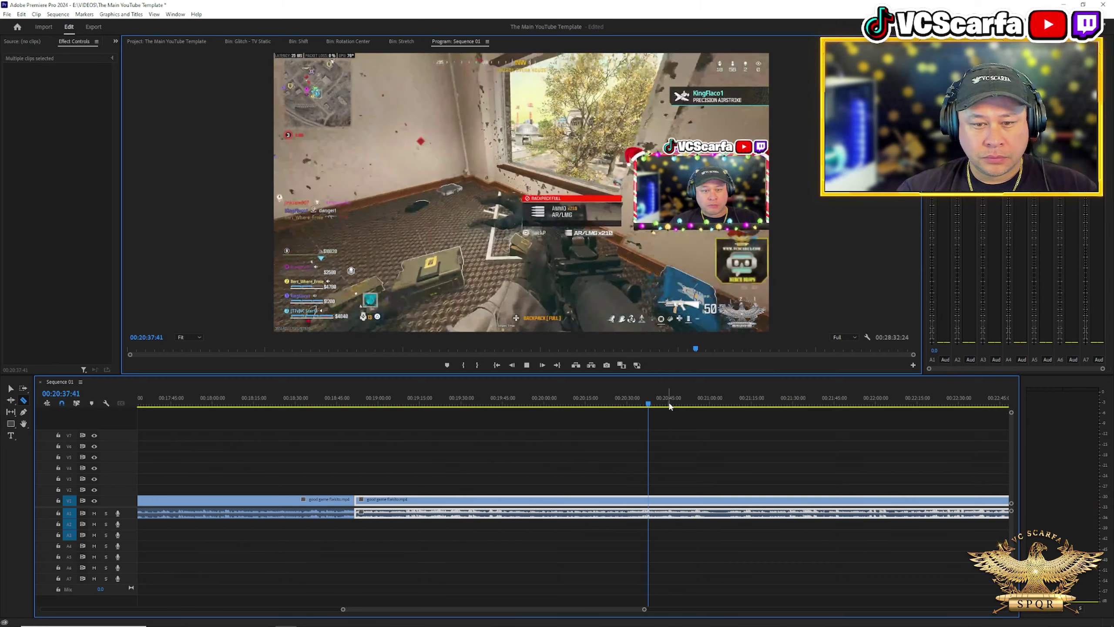
pyautogui.click(694, 403)
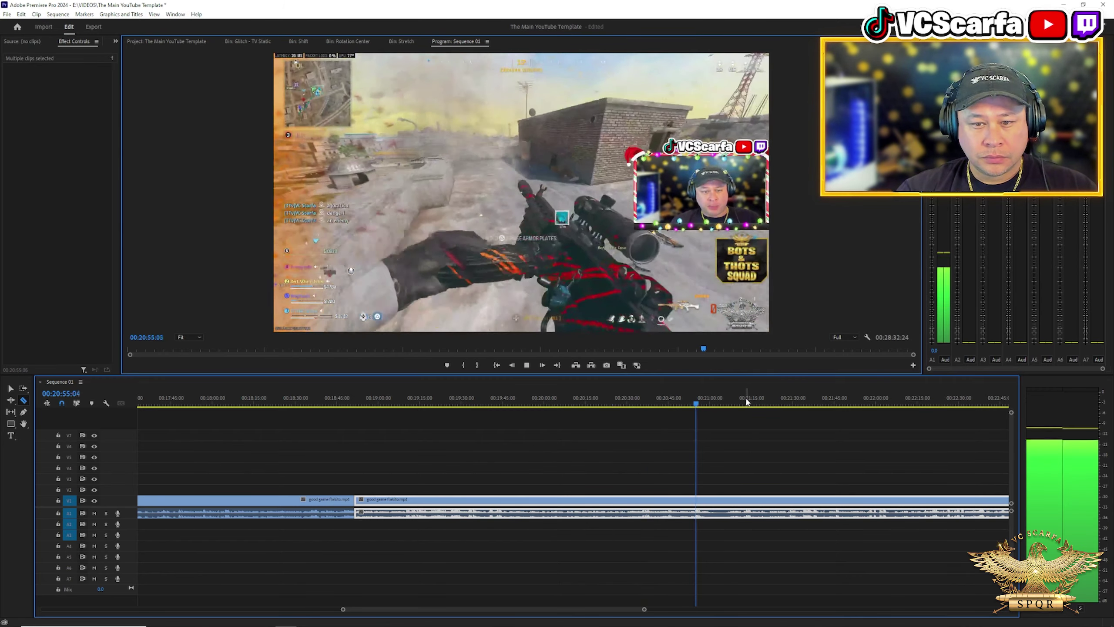
pyautogui.click(791, 403)
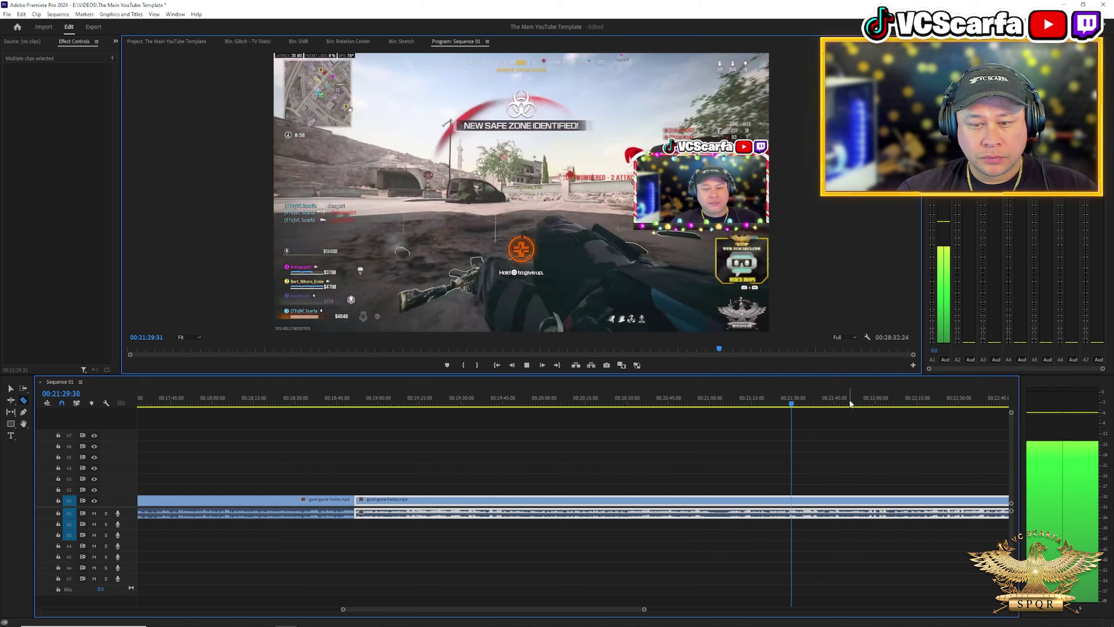
pyautogui.click(890, 403)
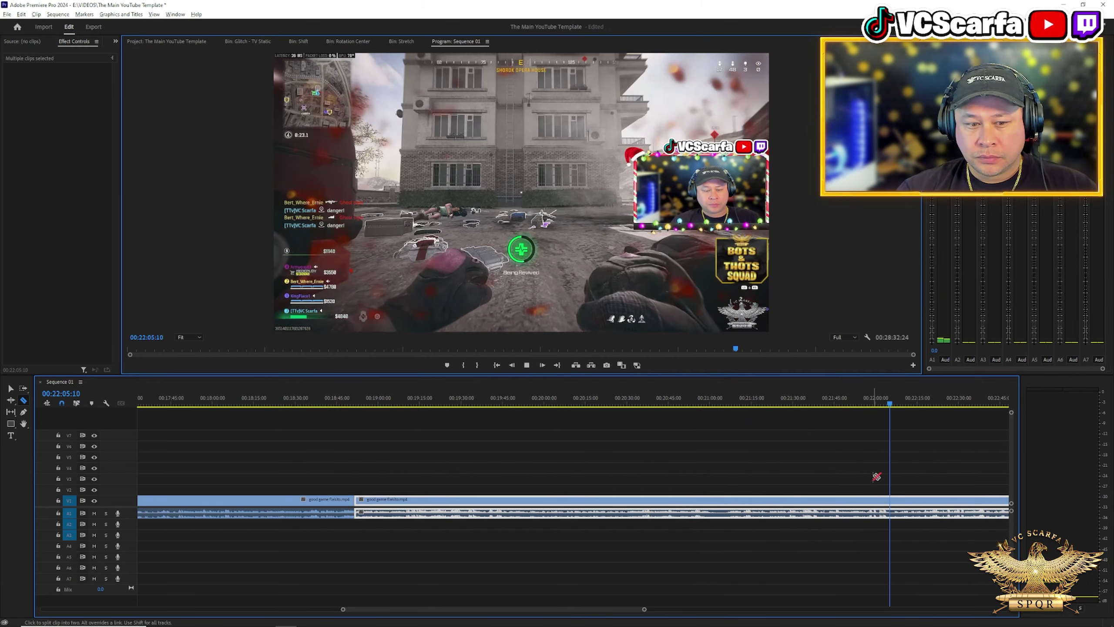
# Step: Skim the rest of the match from about 00:22:05 to 00:27:53, checking for parts to cut before the ending
pyautogui.scroll(-5, 877, 476)
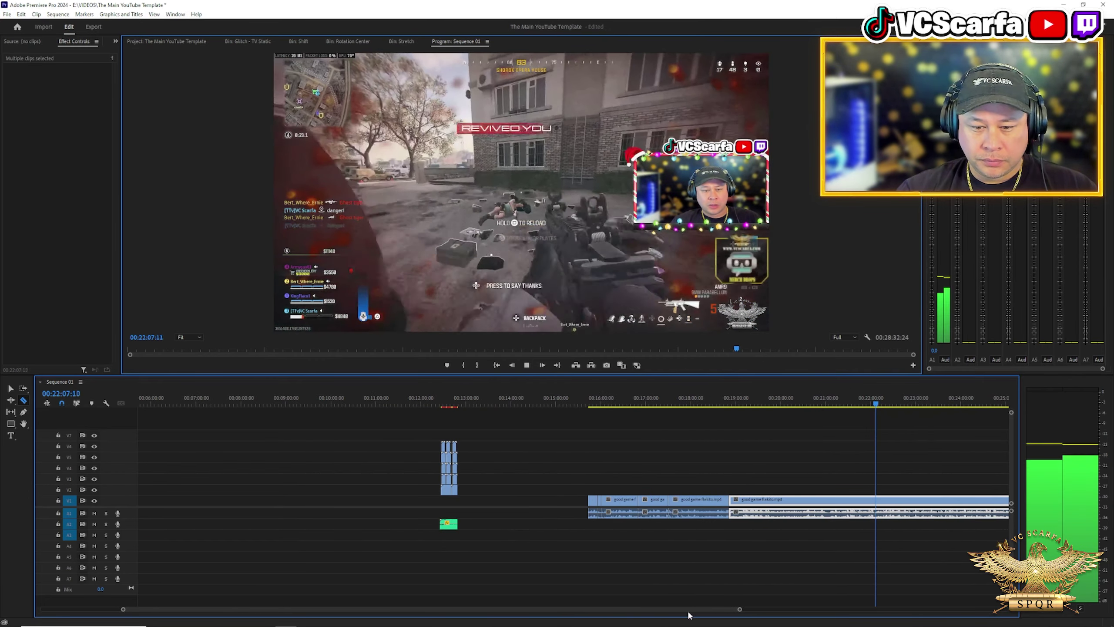
pyautogui.moveTo(688, 615); pyautogui.dragTo(746, 609)
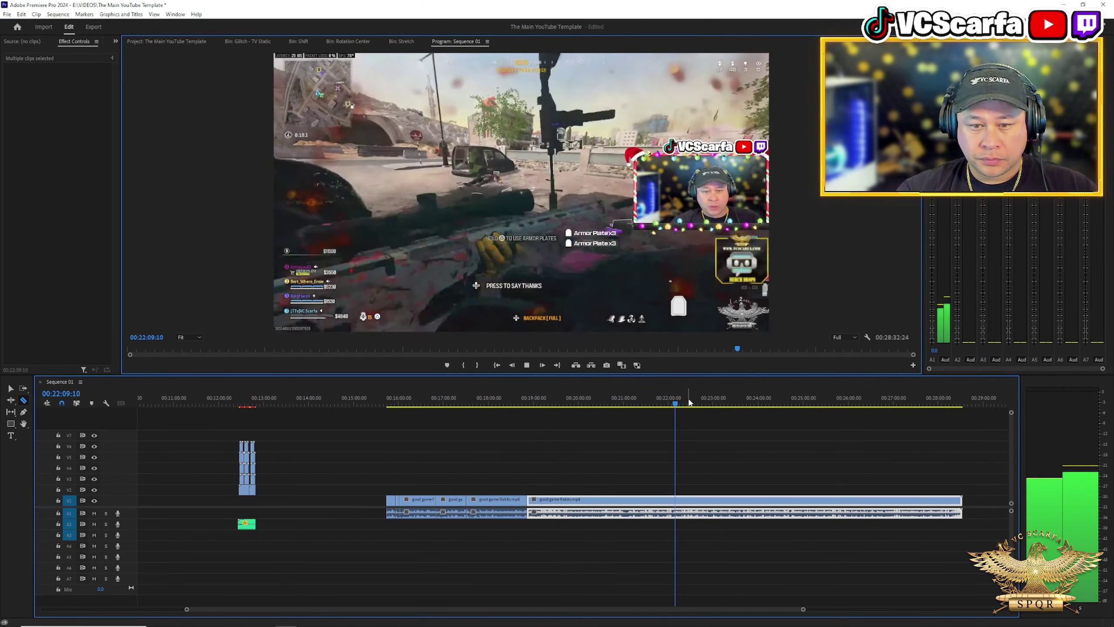
pyautogui.click(688, 402)
pyautogui.click(717, 403)
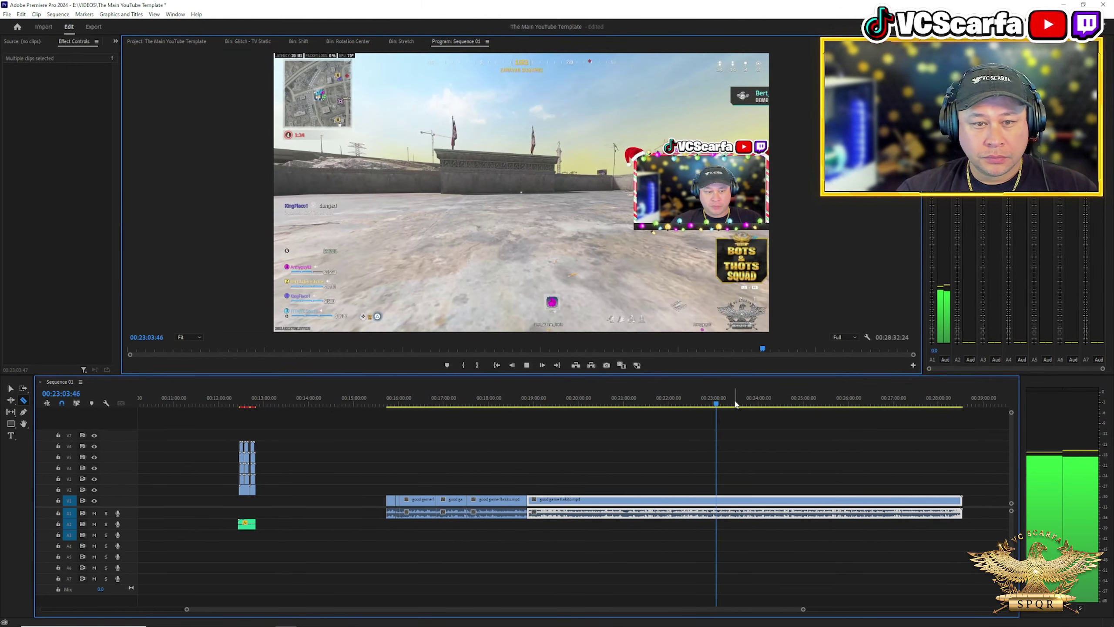
pyautogui.click(732, 404)
pyautogui.moveTo(755, 405); pyautogui.dragTo(787, 405)
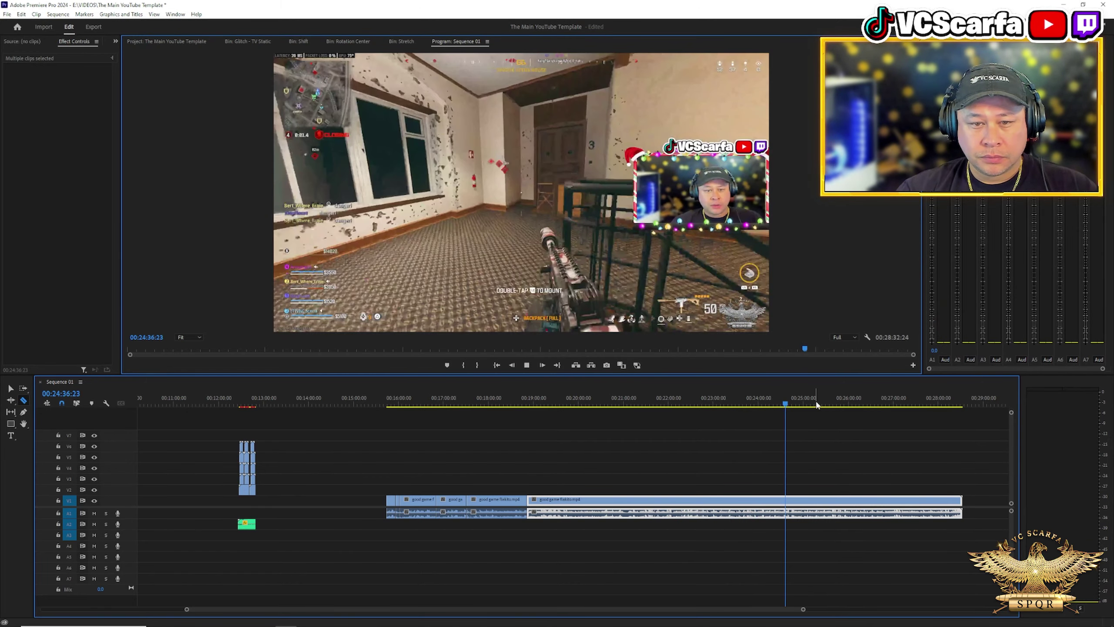
pyautogui.press('space')
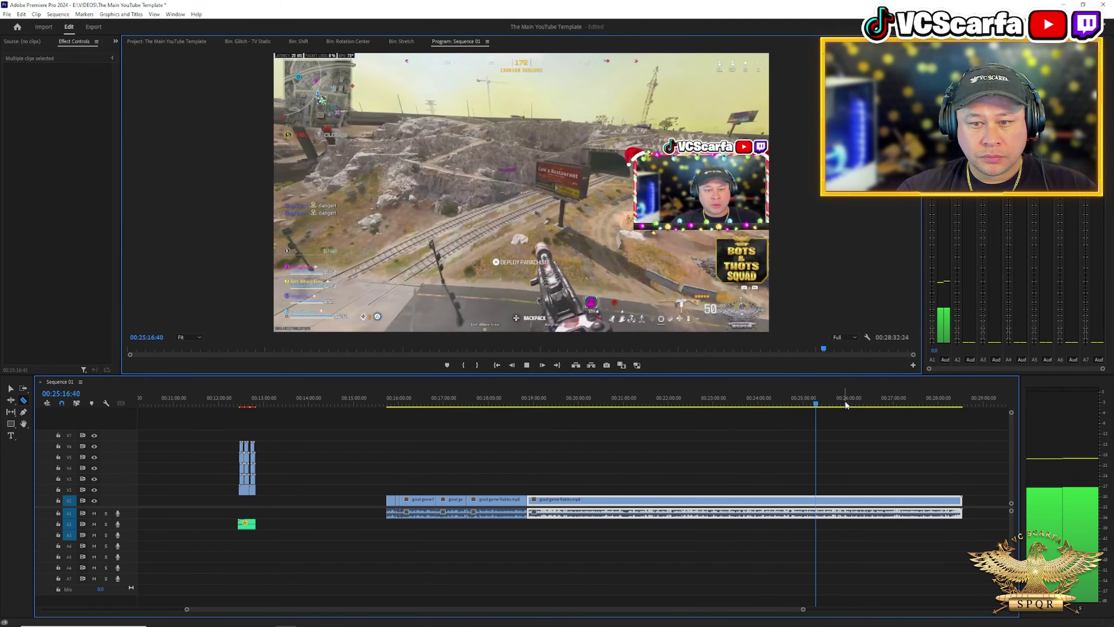
pyautogui.click(835, 404)
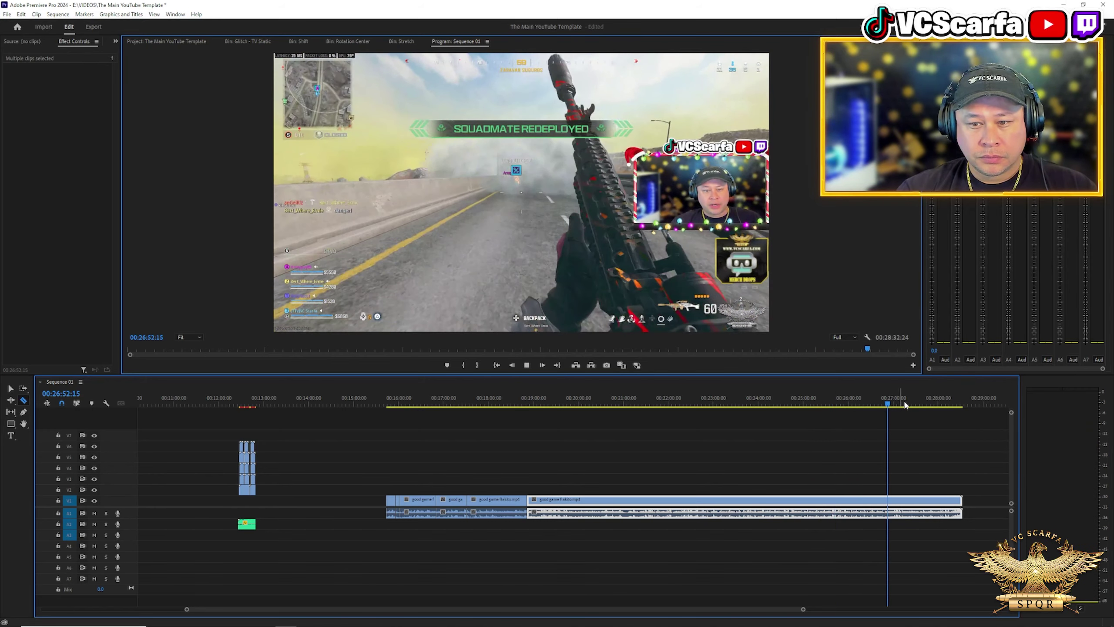
pyautogui.click(921, 404)
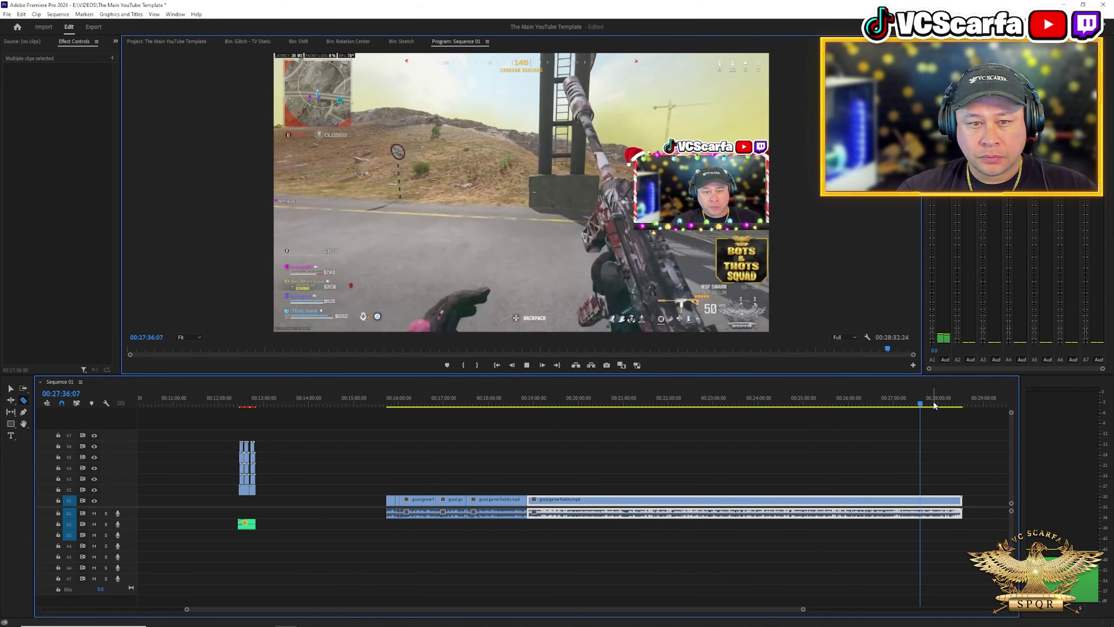
pyautogui.click(933, 405)
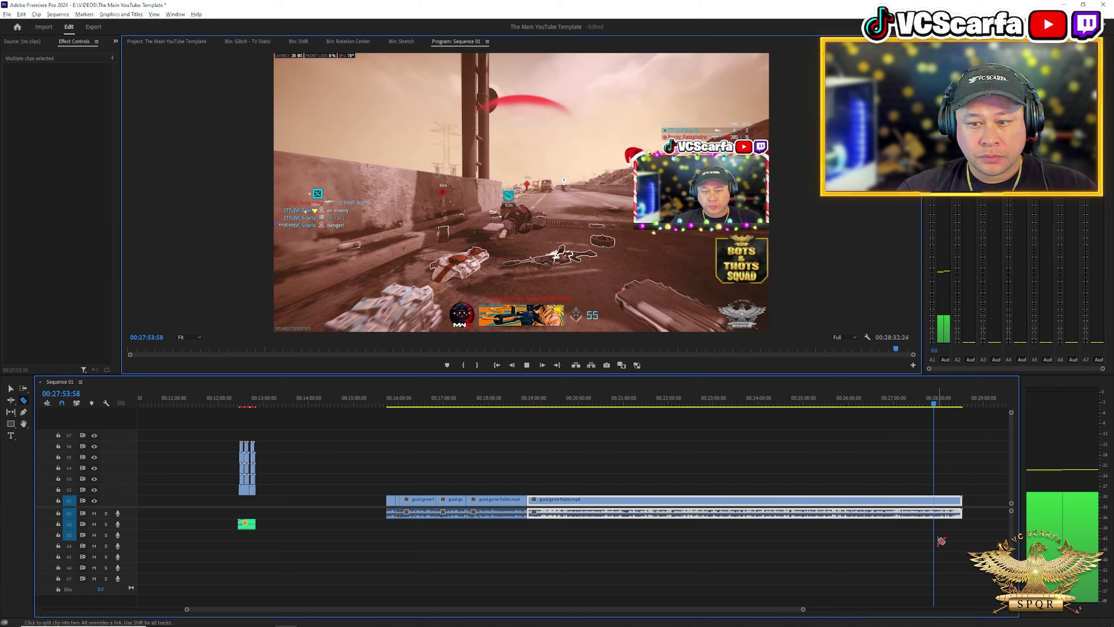
# Step: Play the match ending from about 00:27:54 to 00:28:25 to find where the footage should stop
pyautogui.scroll(5, 942, 541)
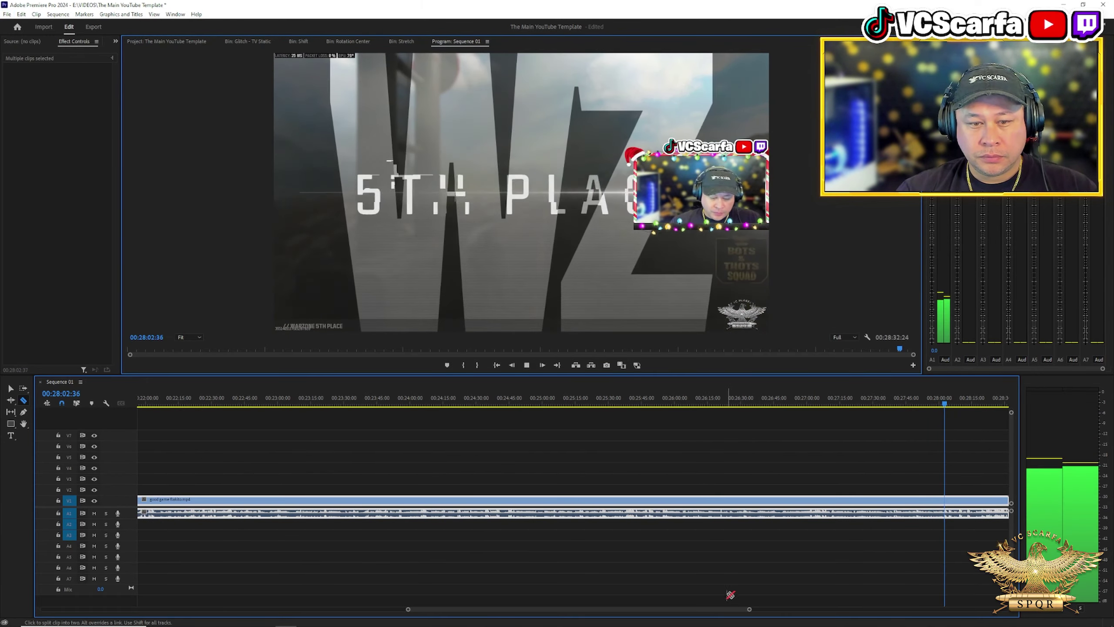
pyautogui.moveTo(712, 610); pyautogui.dragTo(728, 611)
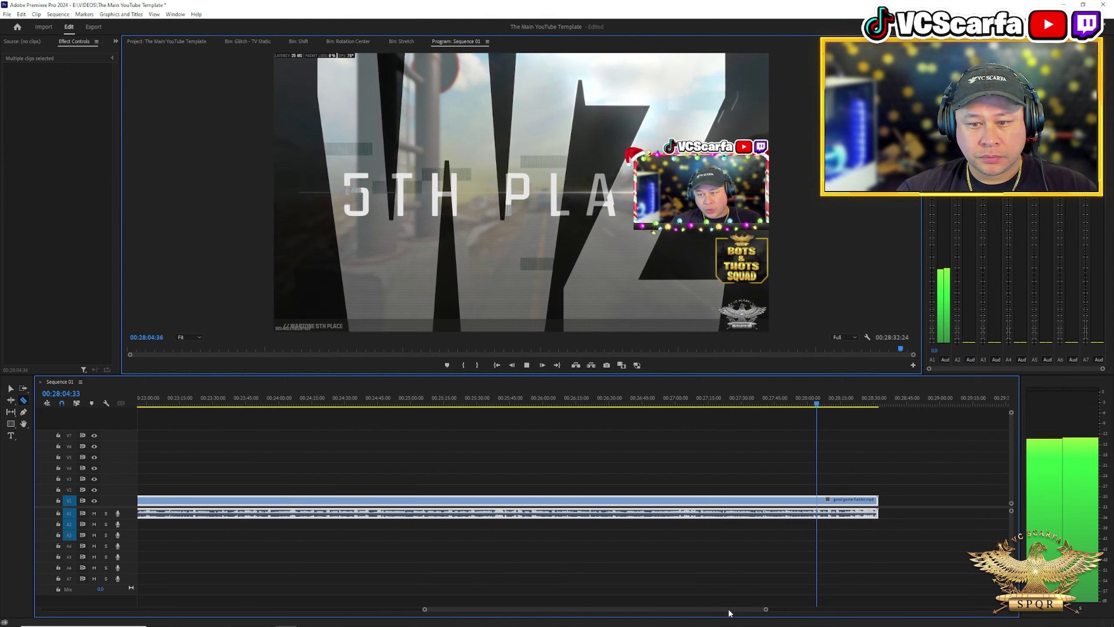
pyautogui.press('=')
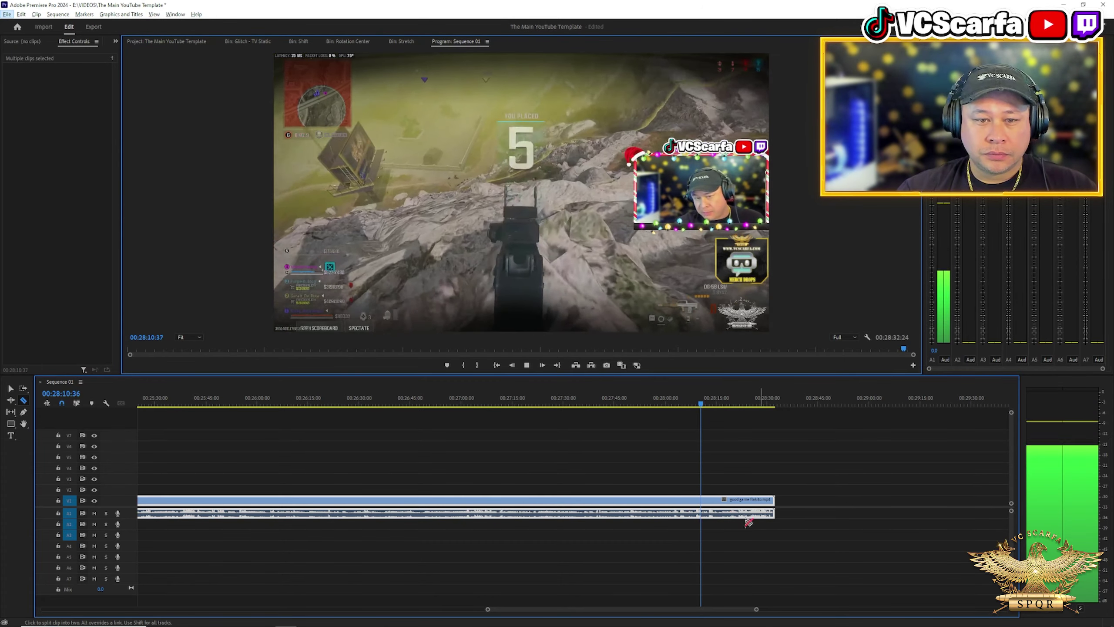
pyautogui.press('=')
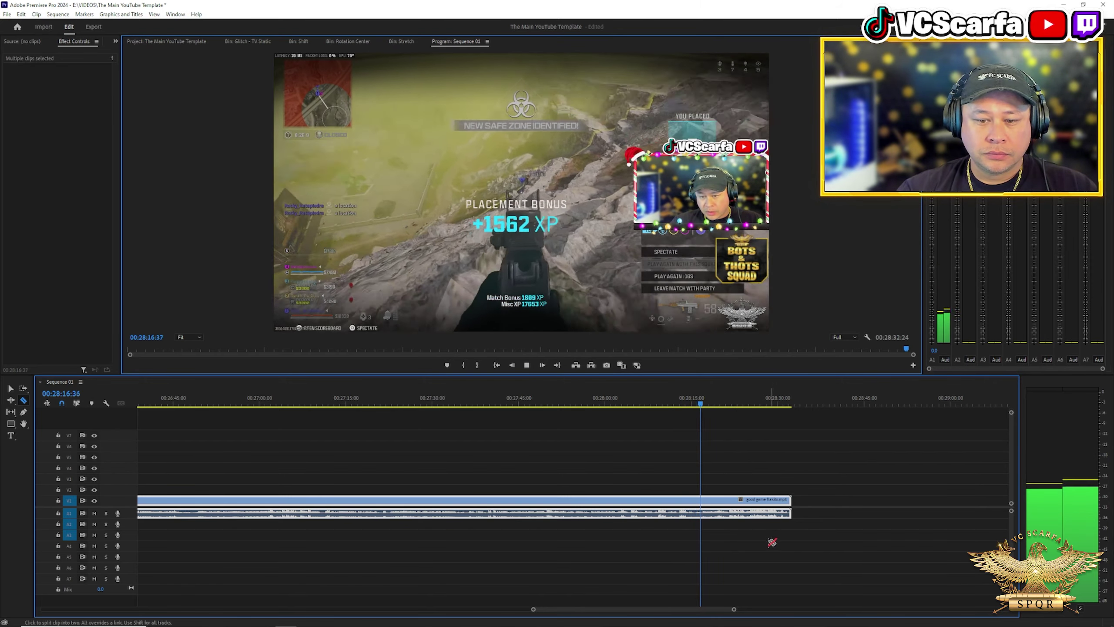
pyautogui.press('=')
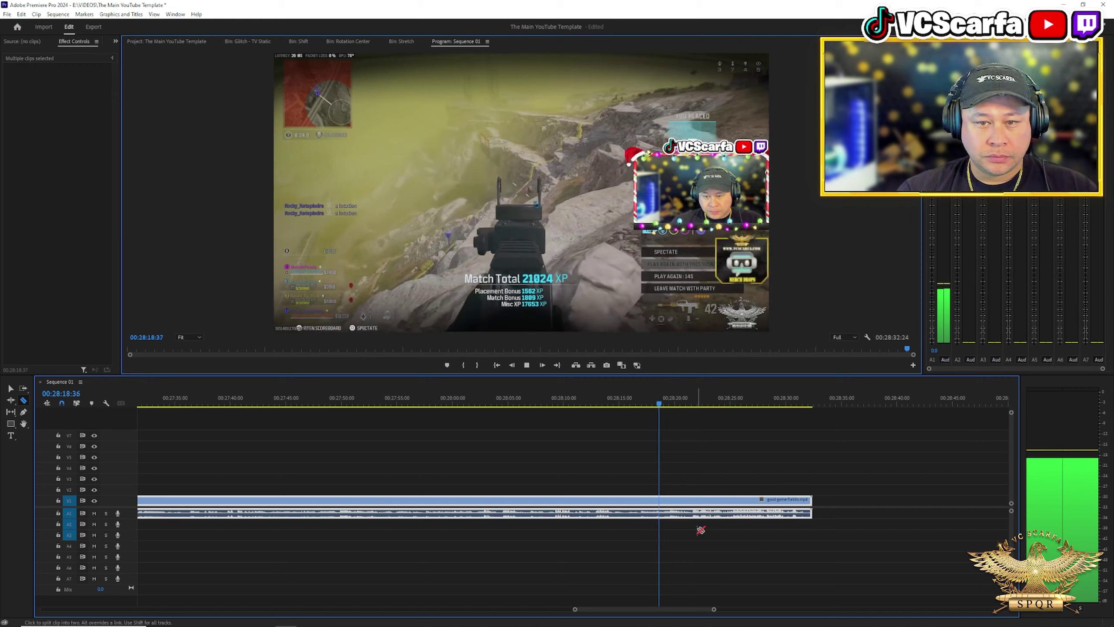
pyautogui.press('=')
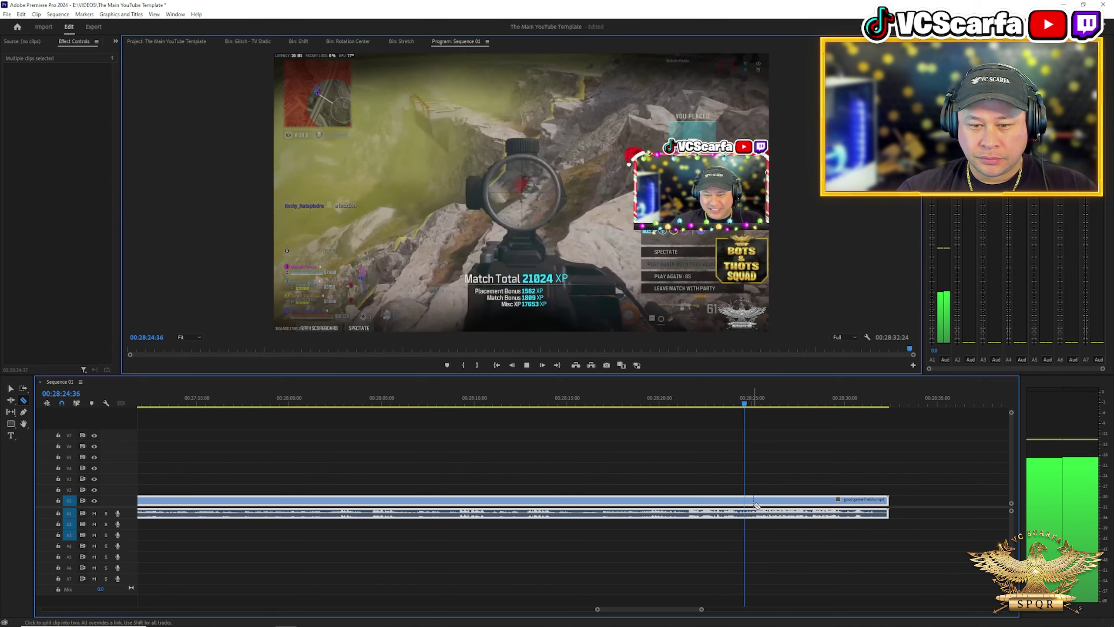
pyautogui.press('space')
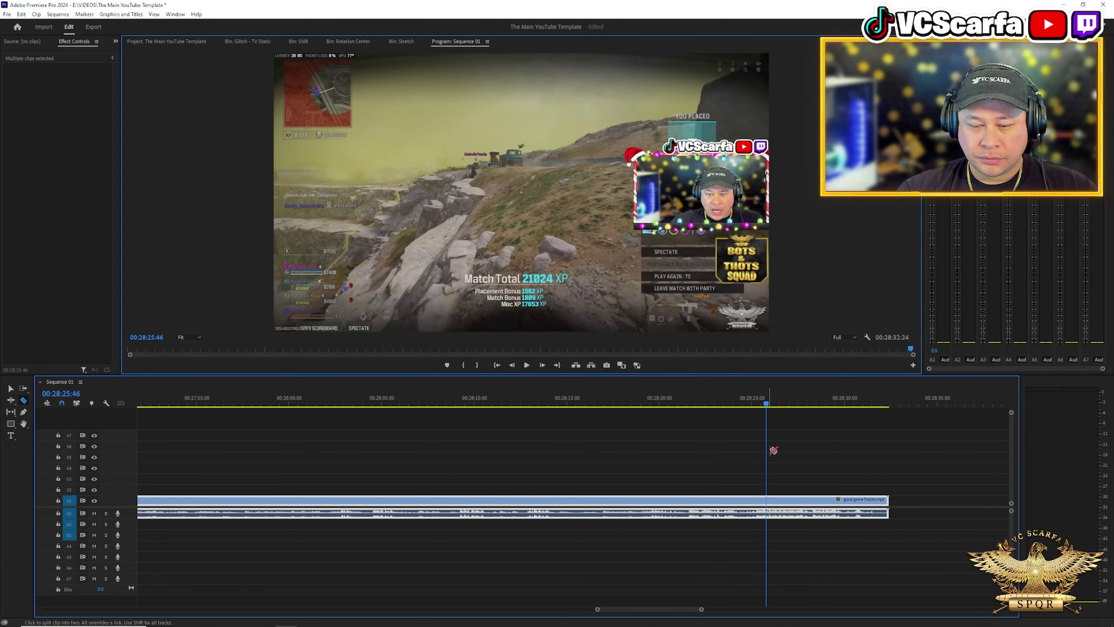
# Step: Fine-tune the playhead near the end of the match and split the video and audio at 00:28:25:14
pyautogui.click(762, 403)
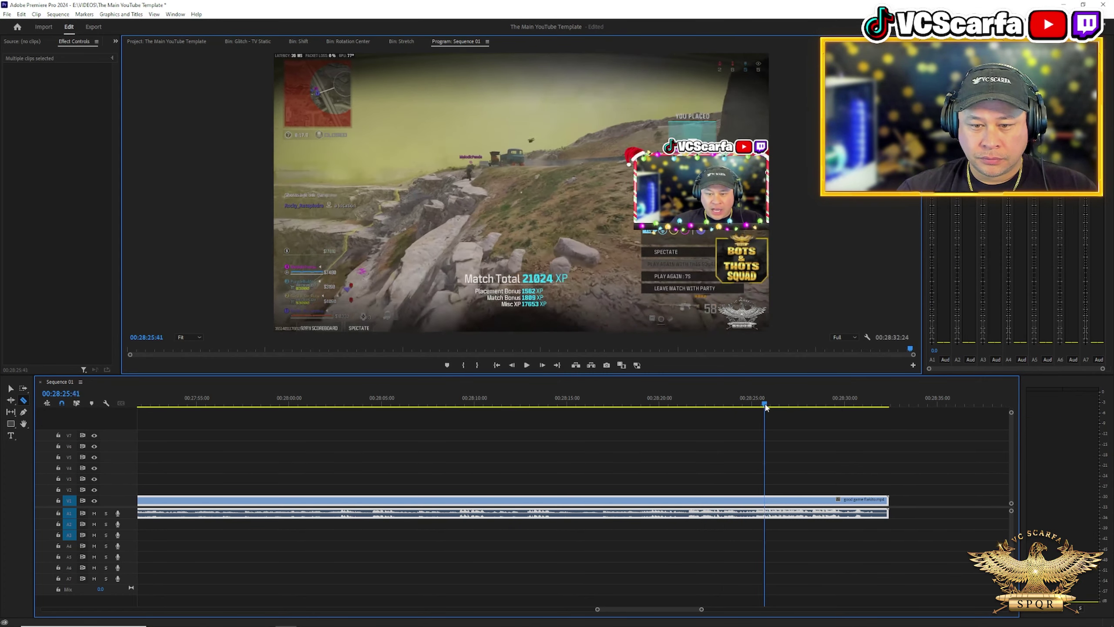
pyautogui.moveTo(763, 404); pyautogui.dragTo(740, 405)
pyautogui.scroll(2, 780, 517)
pyautogui.press('space')
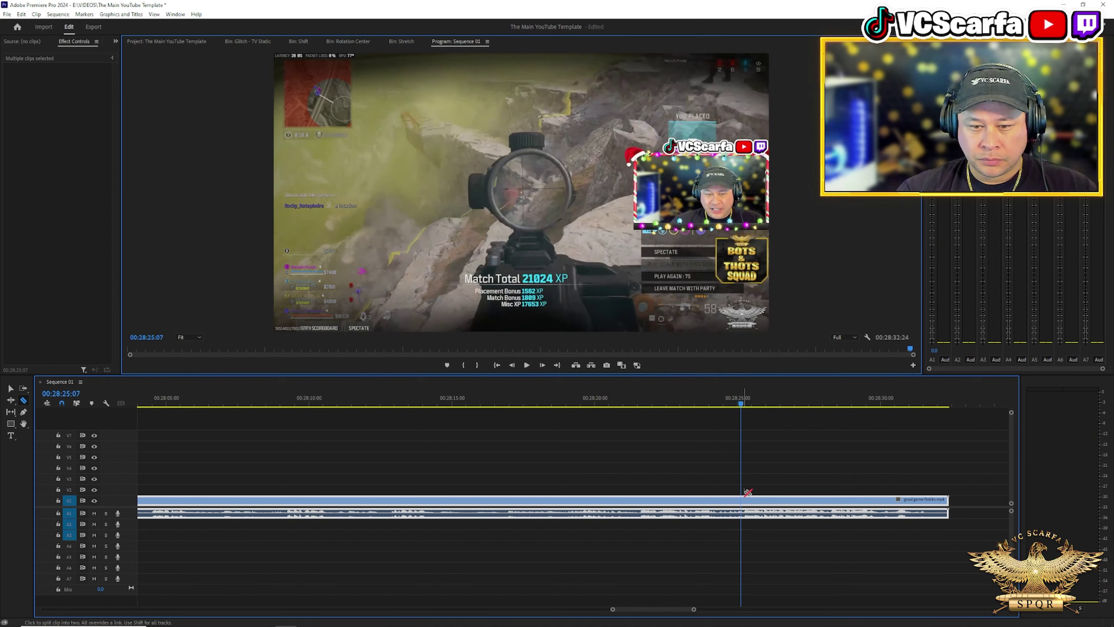
pyautogui.press('space')
pyautogui.press('space')
pyautogui.click(749, 501)
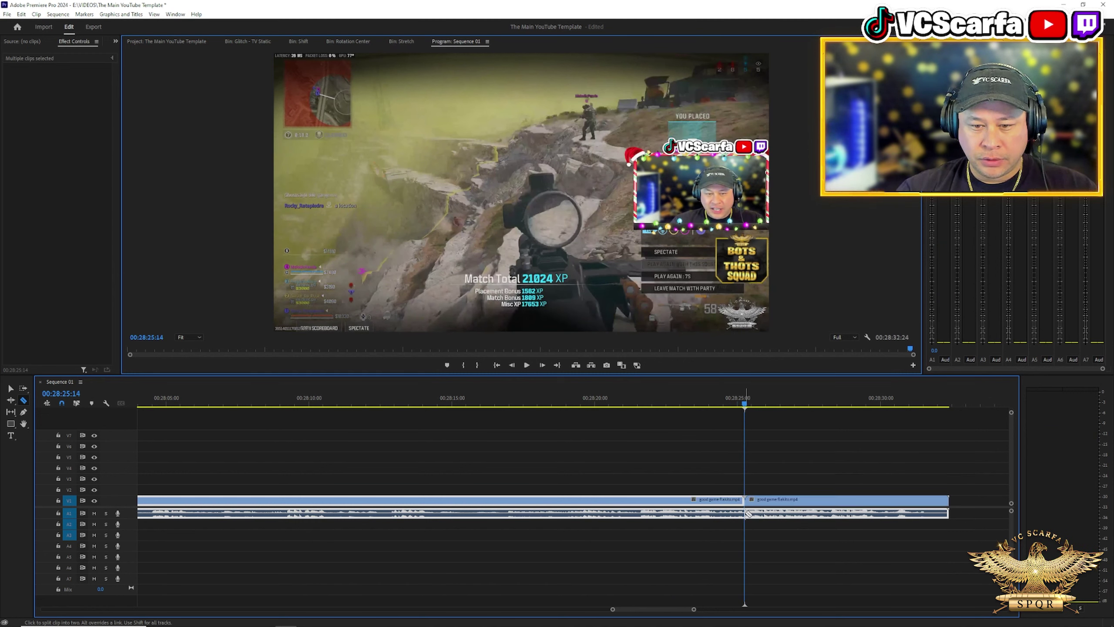
# Step: Delete the leftover video and audio after the cut at 00:28:25:14
pyautogui.click(11, 388)
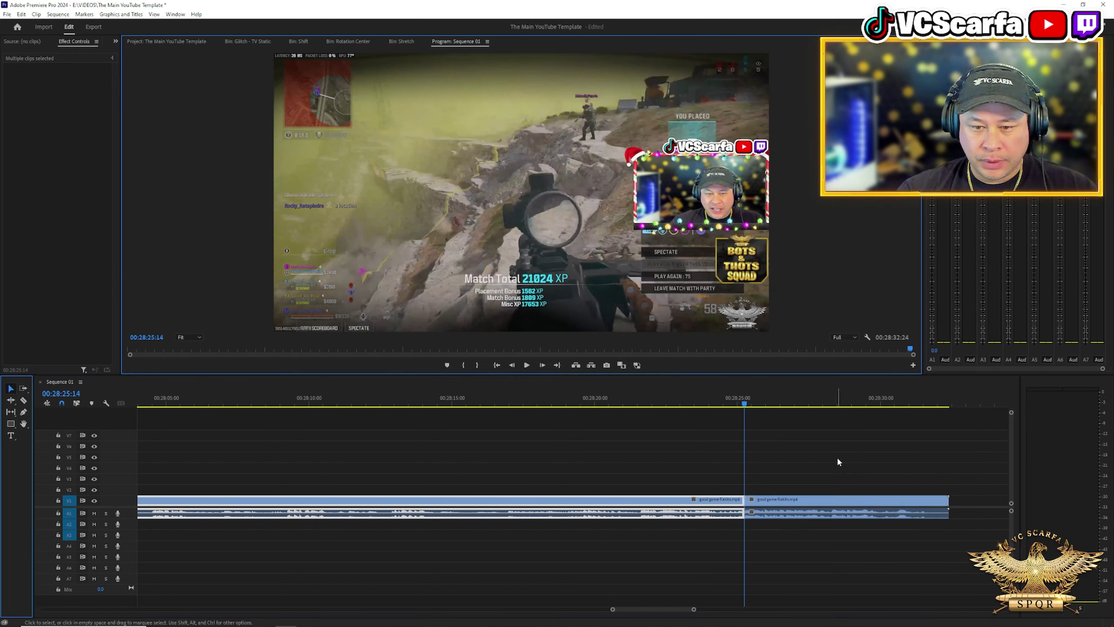
pyautogui.moveTo(838, 459); pyautogui.dragTo(818, 532)
pyautogui.press('Delete')
# Step: Select all trimmed pieces of the first match and move them earlier in the sequence, starting at about 00:08:35
pyautogui.scroll(-6, 820, 488)
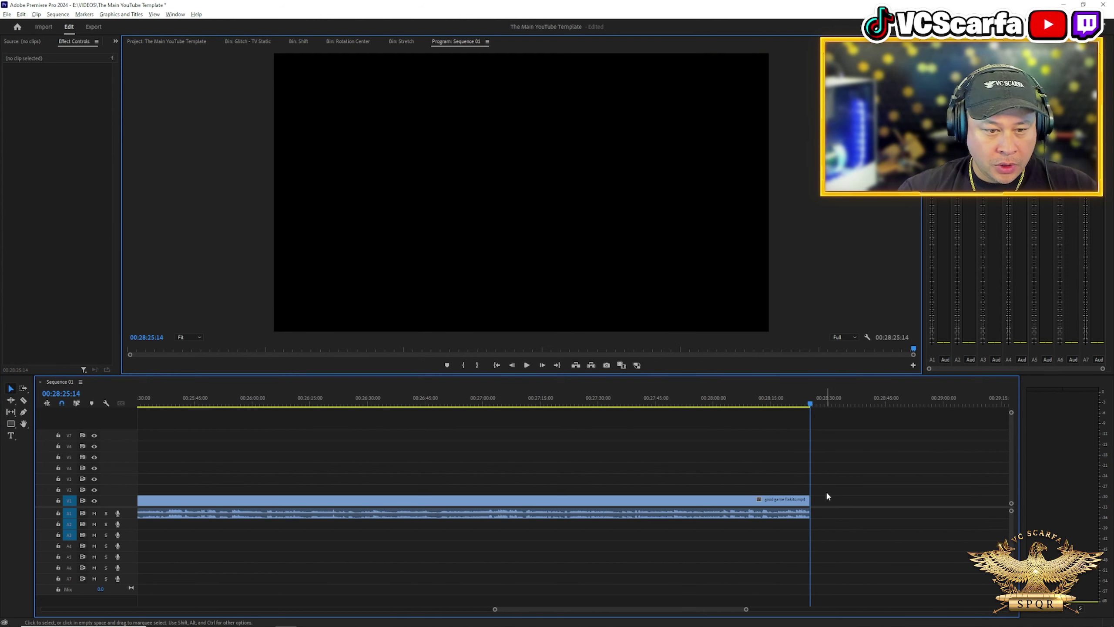
pyautogui.press('-')
pyautogui.press('-')
pyautogui.press('-')
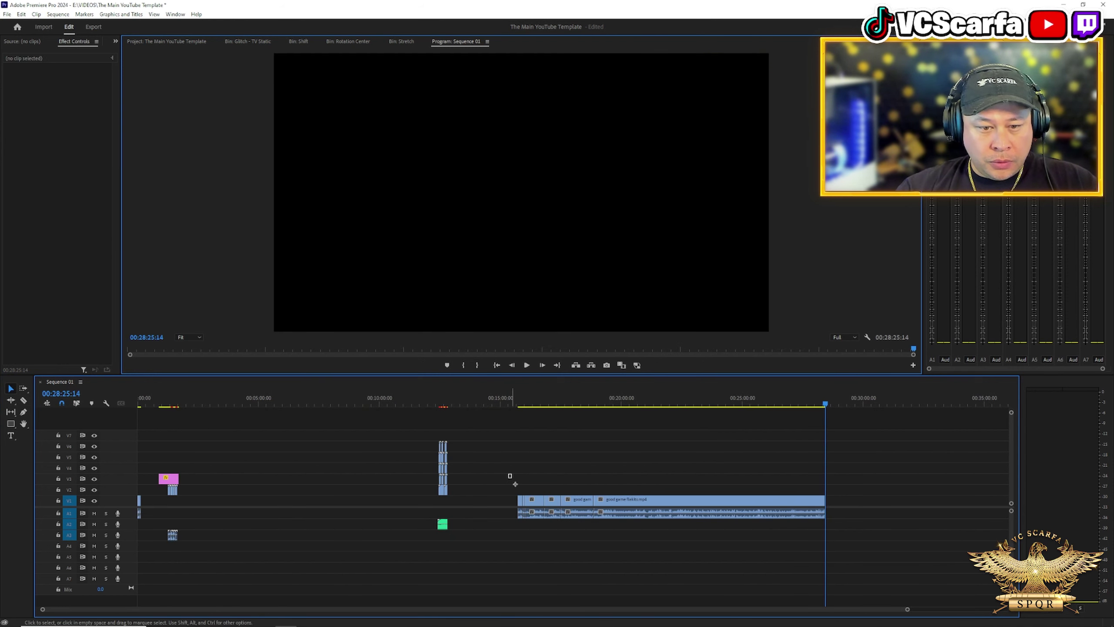
pyautogui.moveTo(510, 476); pyautogui.dragTo(782, 526)
pyautogui.moveTo(716, 505); pyautogui.dragTo(575, 506)
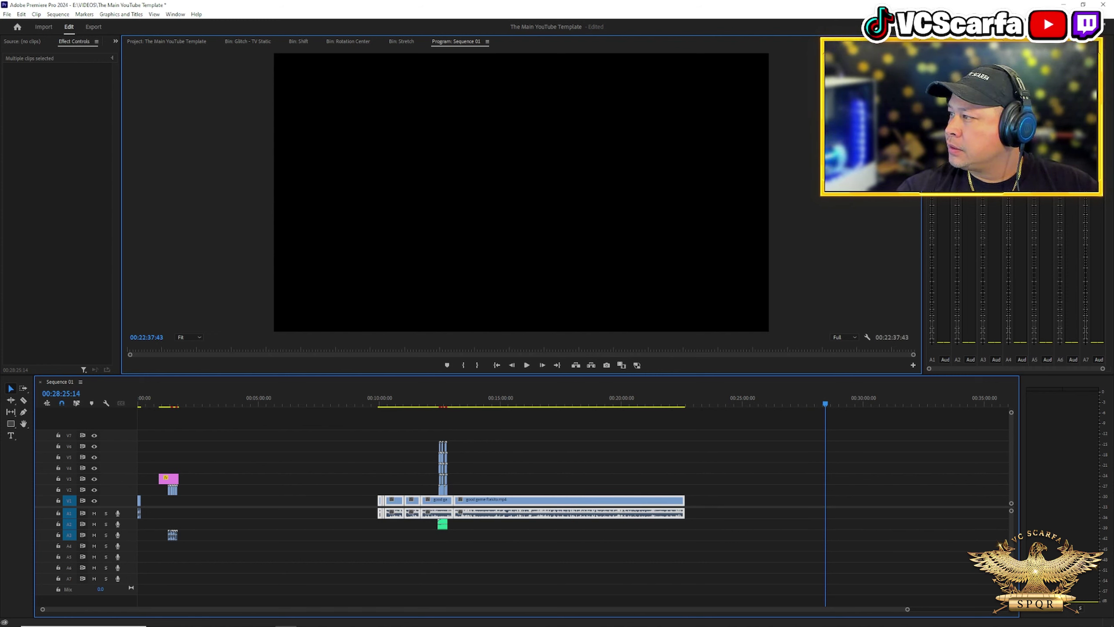
pyautogui.moveTo(634, 506); pyautogui.dragTo(602, 506)
# Step: Add the recording "5 kils fucked game.mp4" after the first match at about 00:23:40 and sample its opening up to 00:24:24
pyautogui.moveTo(1012, 416); pyautogui.dragTo(712, 505)
pyautogui.click(720, 405)
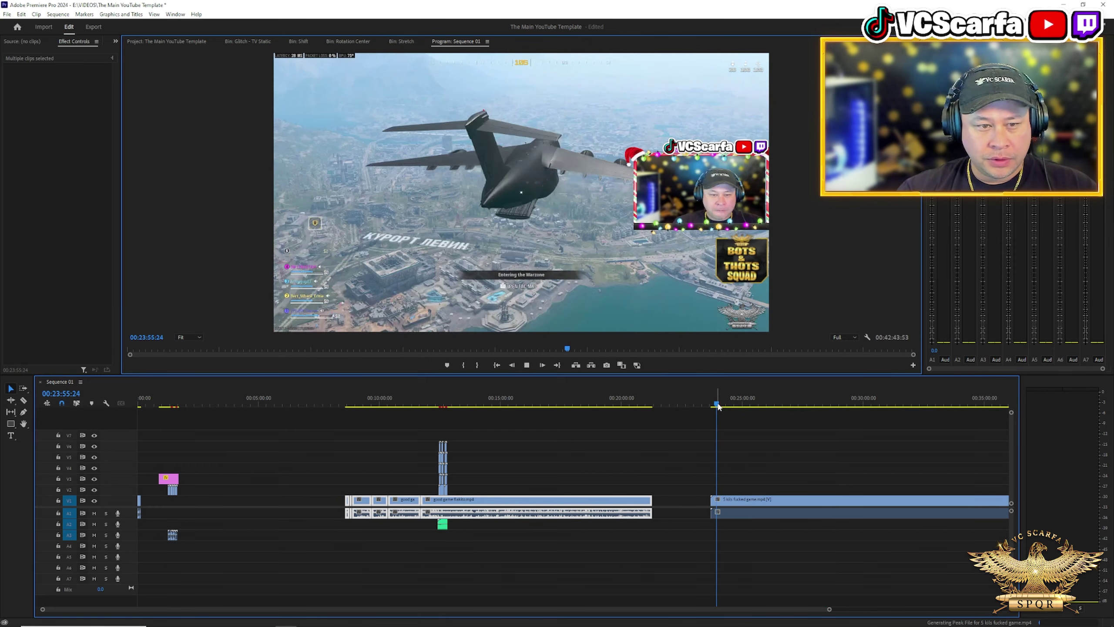
pyautogui.press('space')
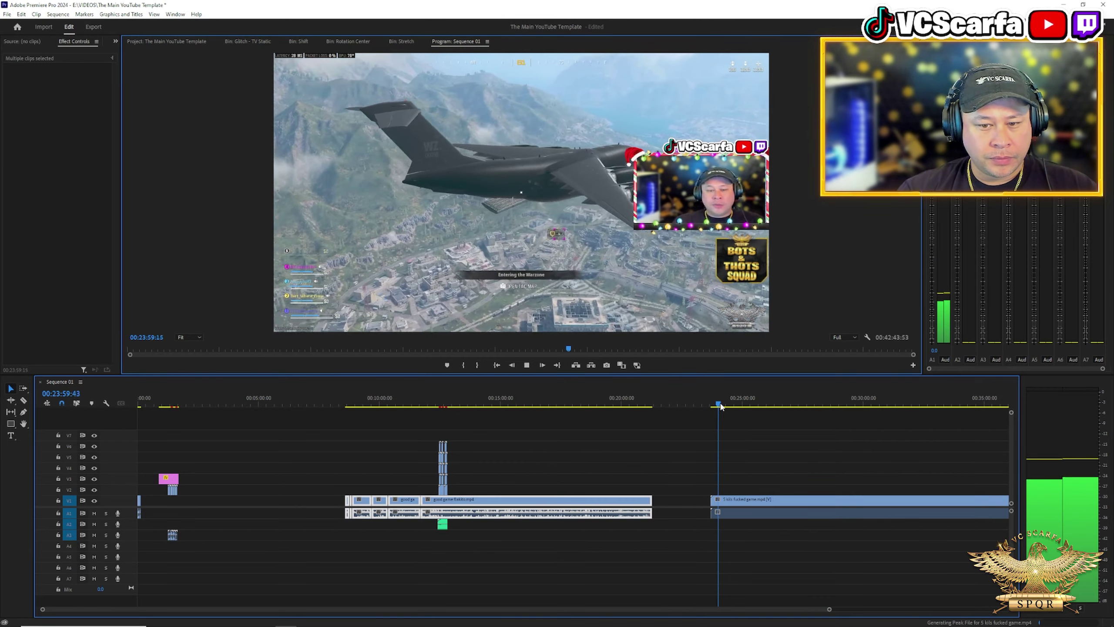
pyautogui.click(727, 405)
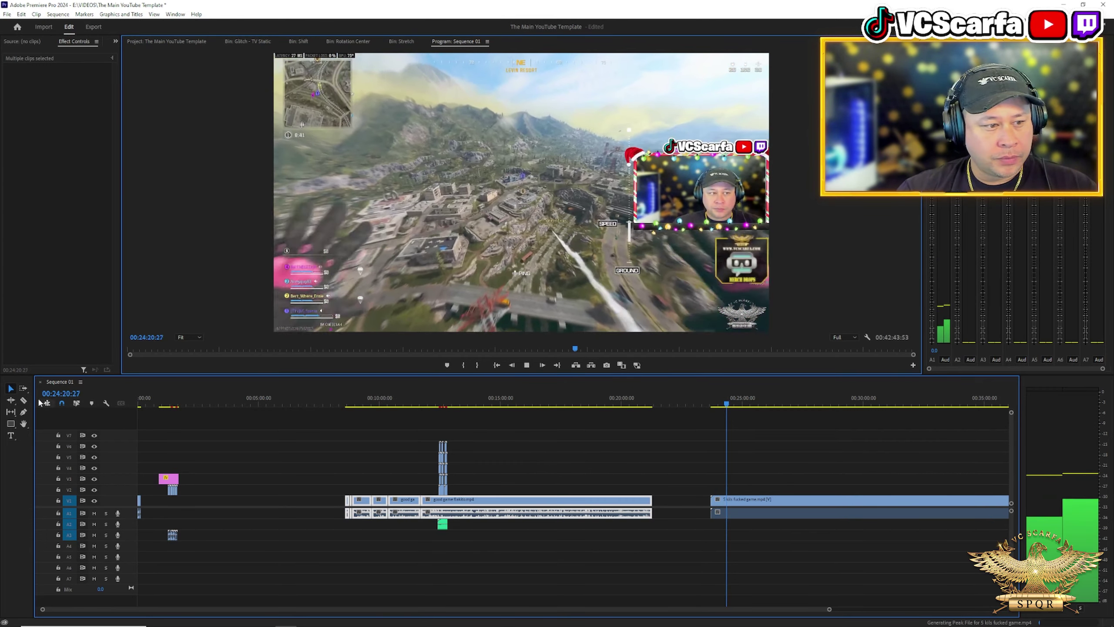
pyautogui.press('c')
pyautogui.press('-')
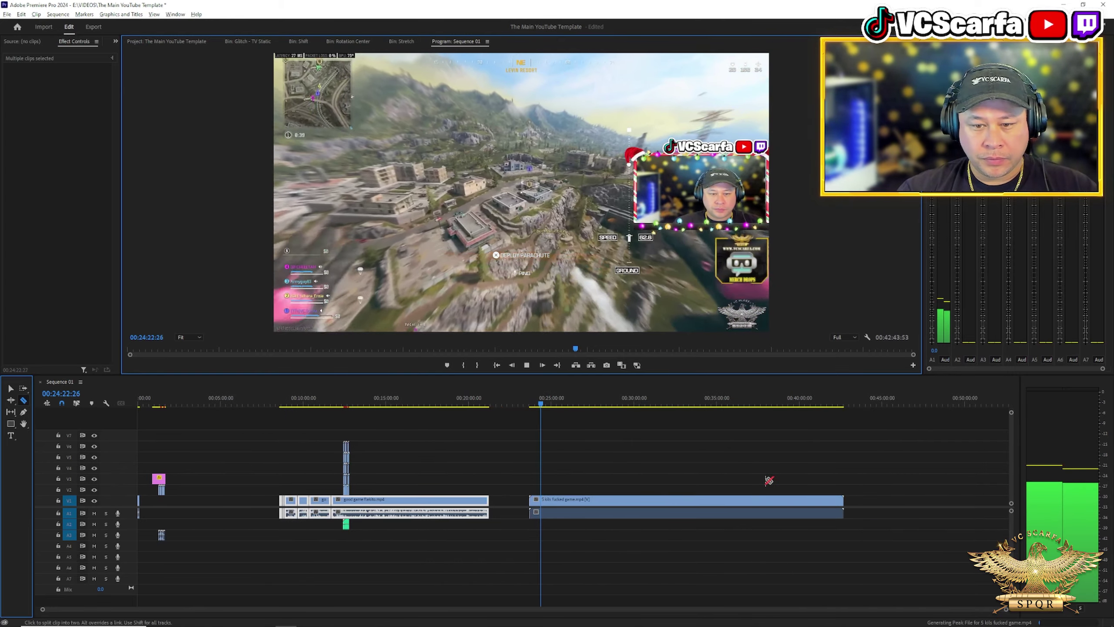
pyautogui.press('space')
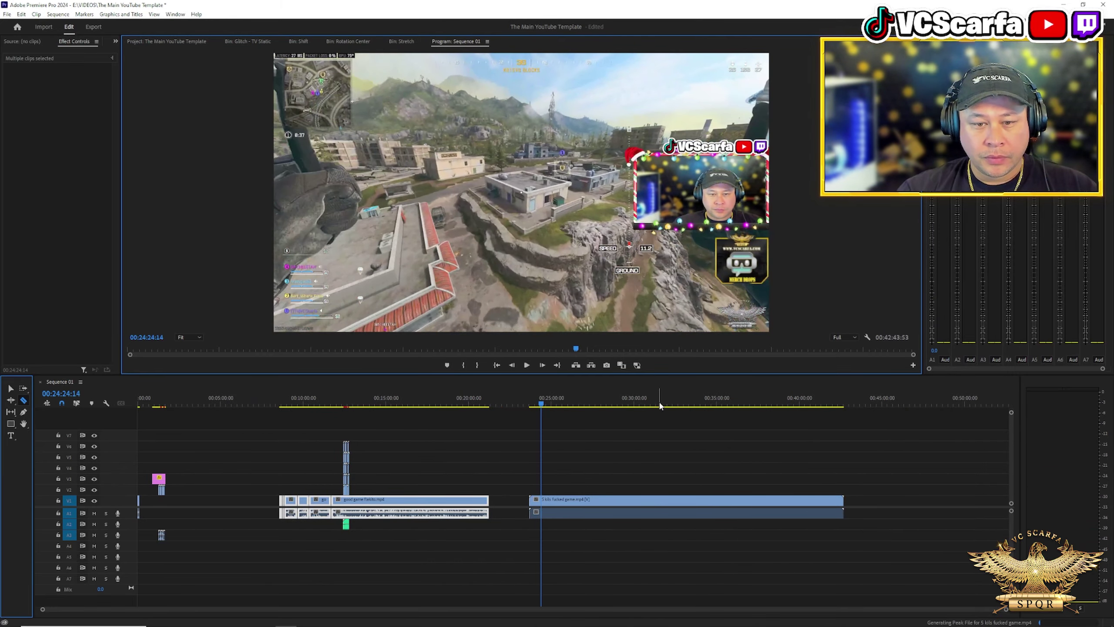
# Step: Skim the second recording from about 00:32:59 to 00:40:52 to find the part worth keeping
pyautogui.moveTo(661, 404); pyautogui.dragTo(686, 408)
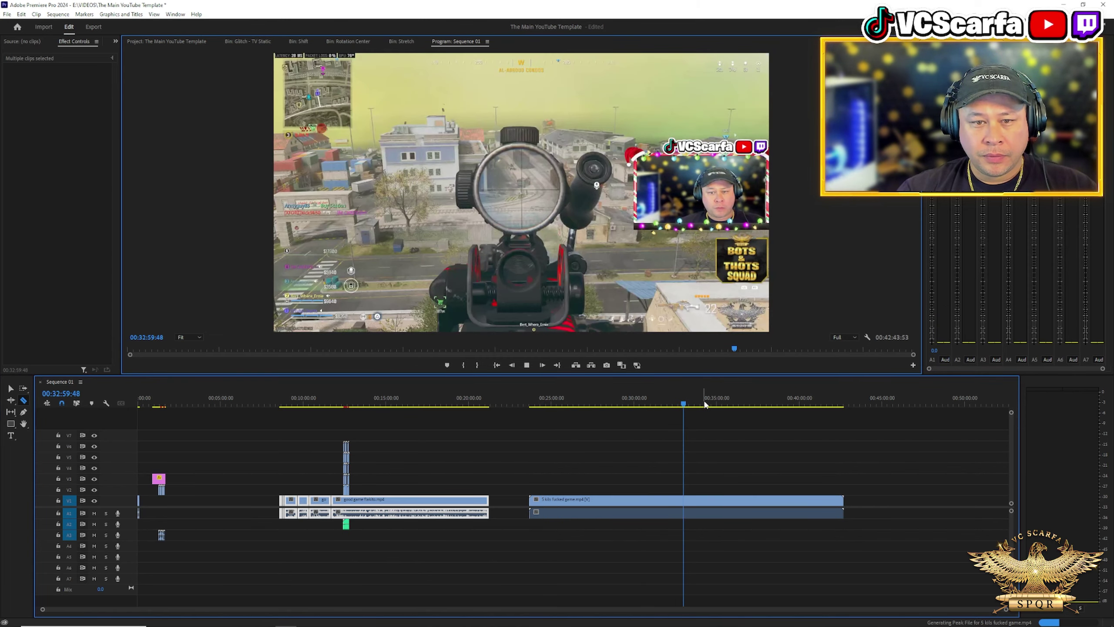
pyautogui.click(704, 403)
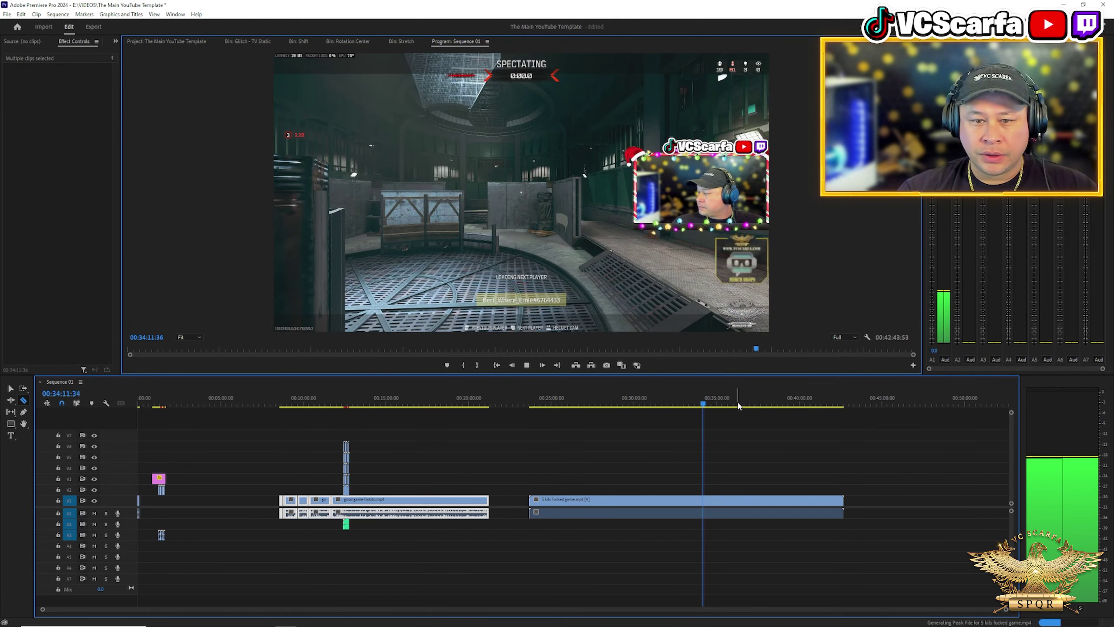
pyautogui.click(726, 403)
pyautogui.click(750, 404)
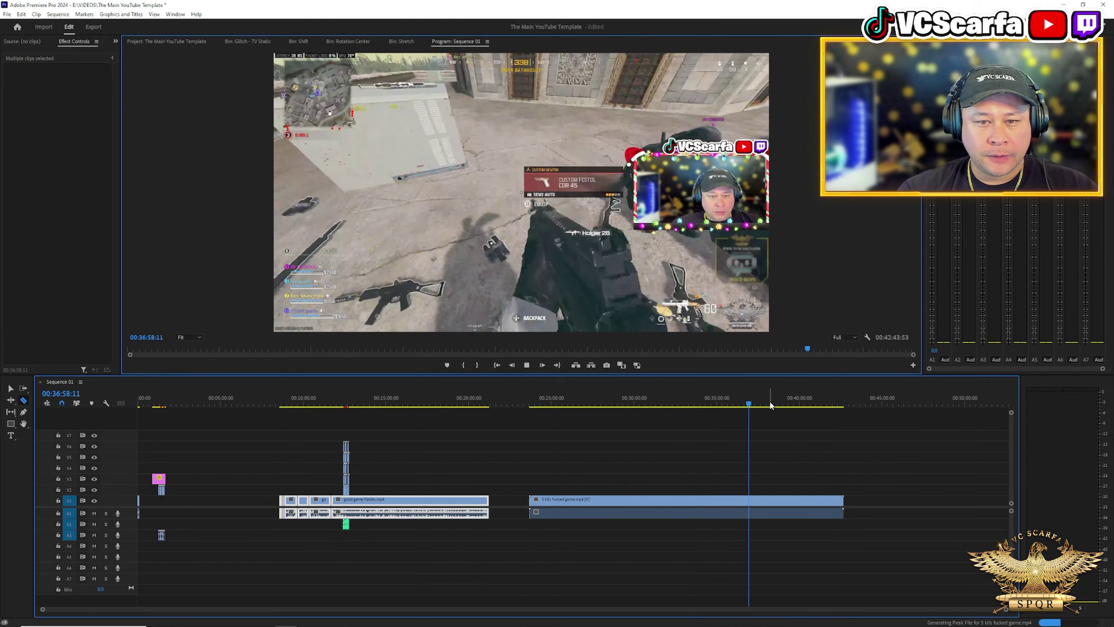
pyautogui.click(771, 404)
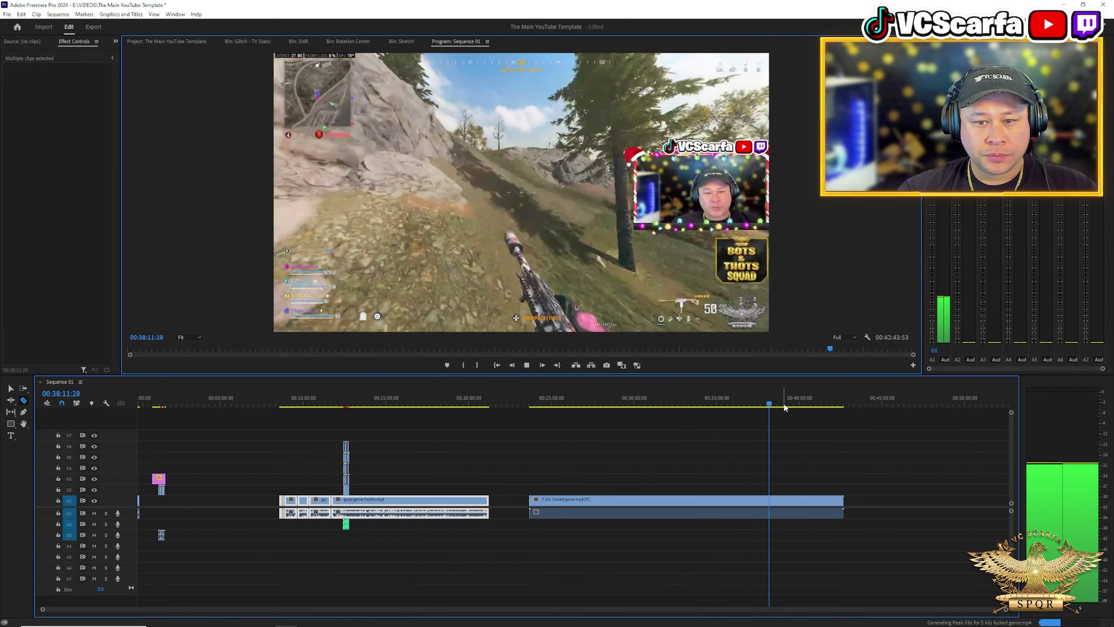
pyautogui.click(784, 404)
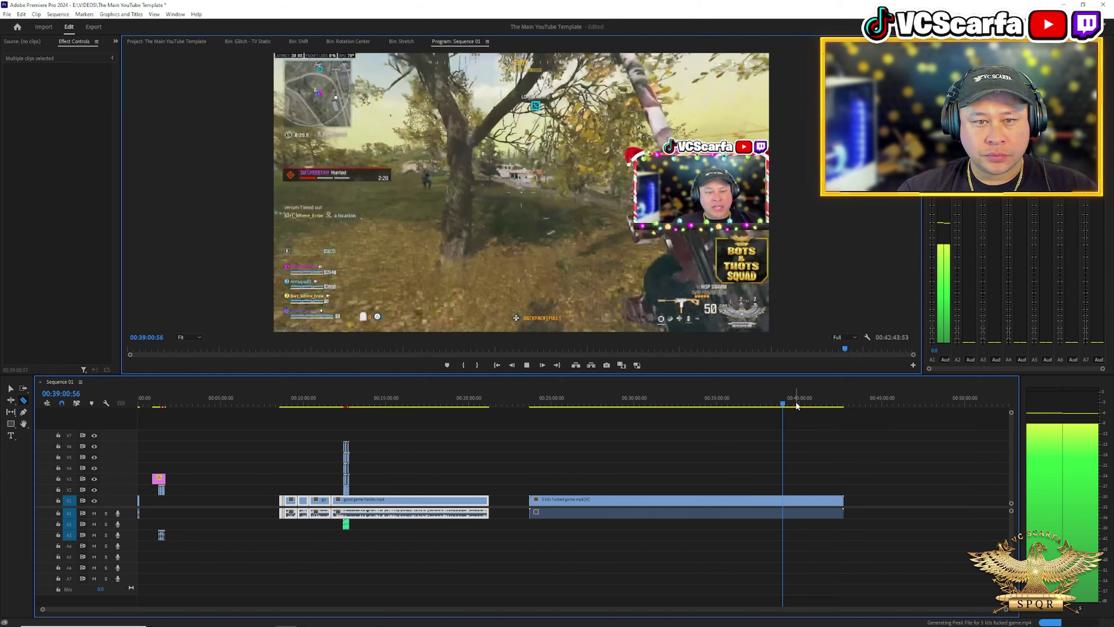
pyautogui.click(806, 405)
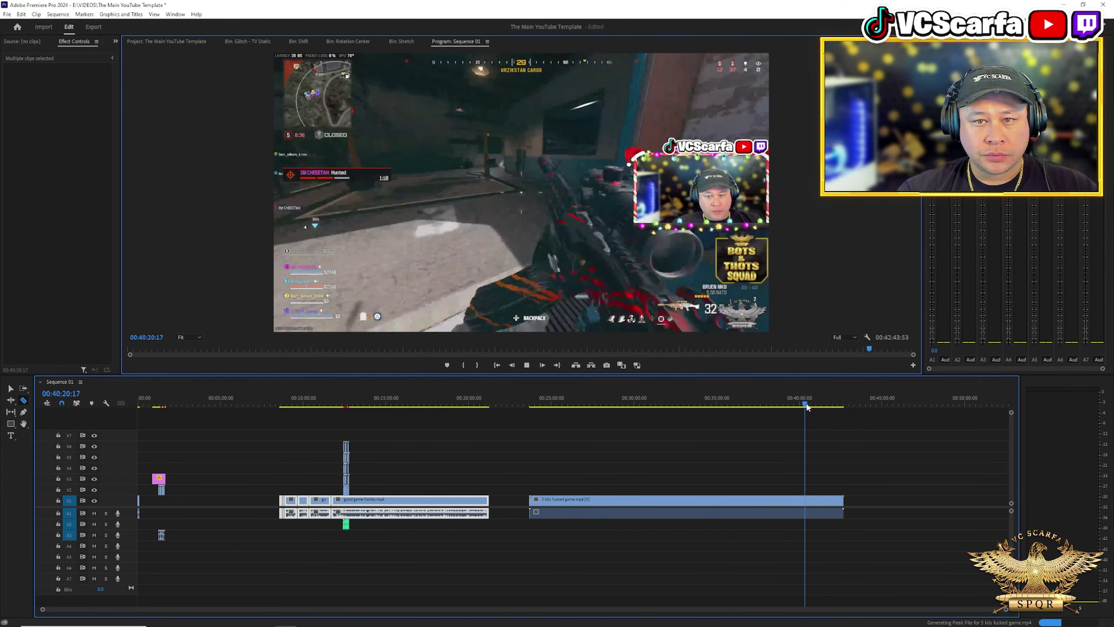
pyautogui.click(814, 405)
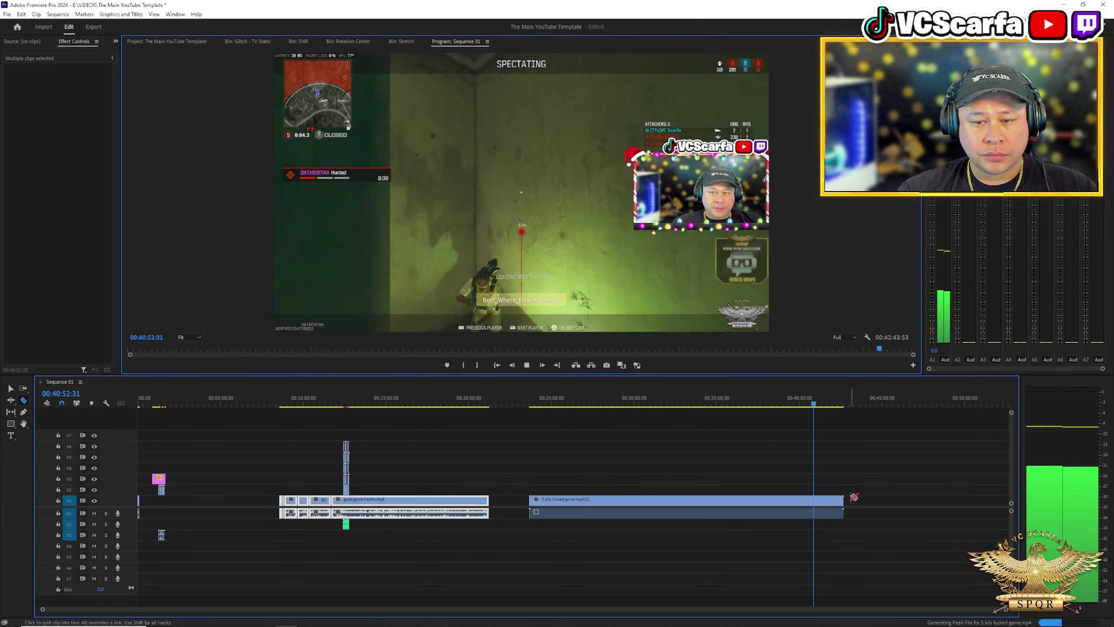
# Step: Locate the start of the final fight in the second recording and split the video and audio at 00:40:33:29
pyautogui.scroll(4, 827, 505)
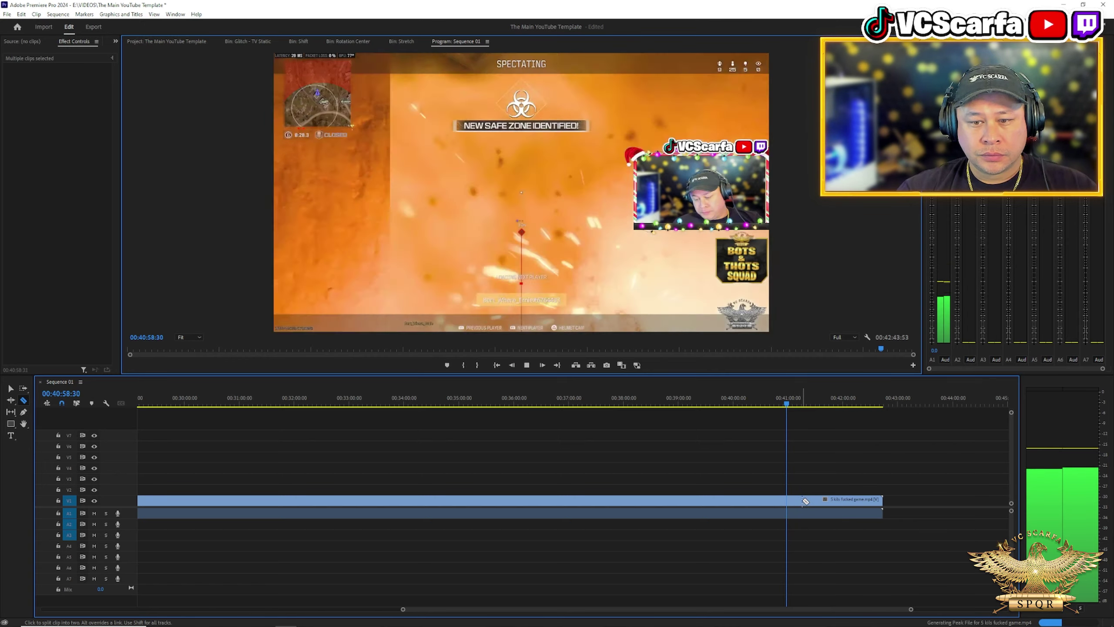
pyautogui.click(763, 406)
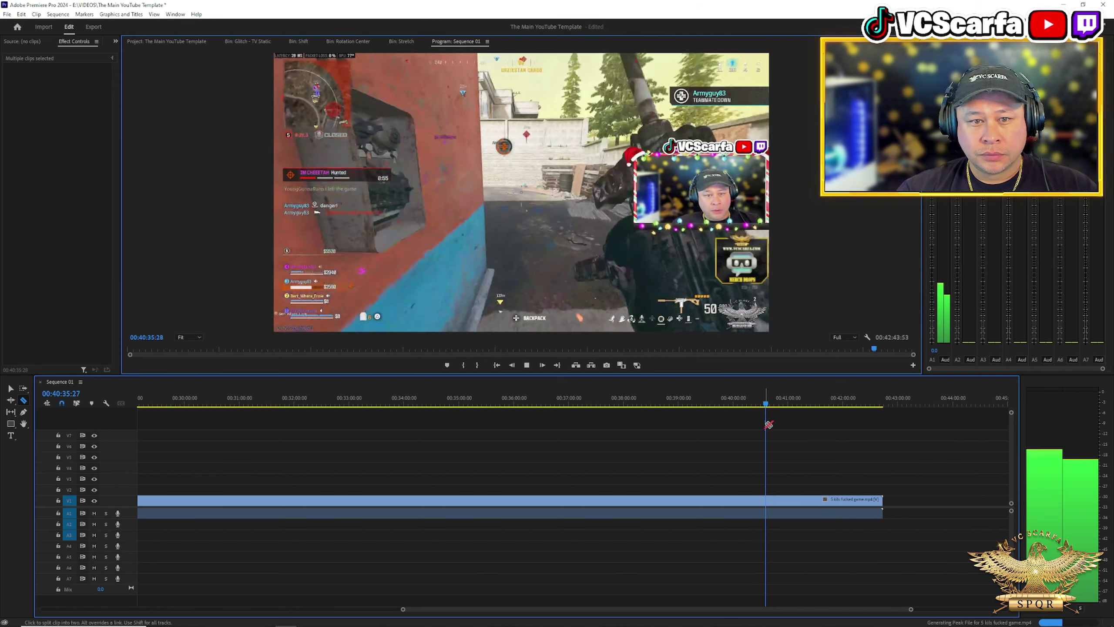
pyautogui.click(765, 406)
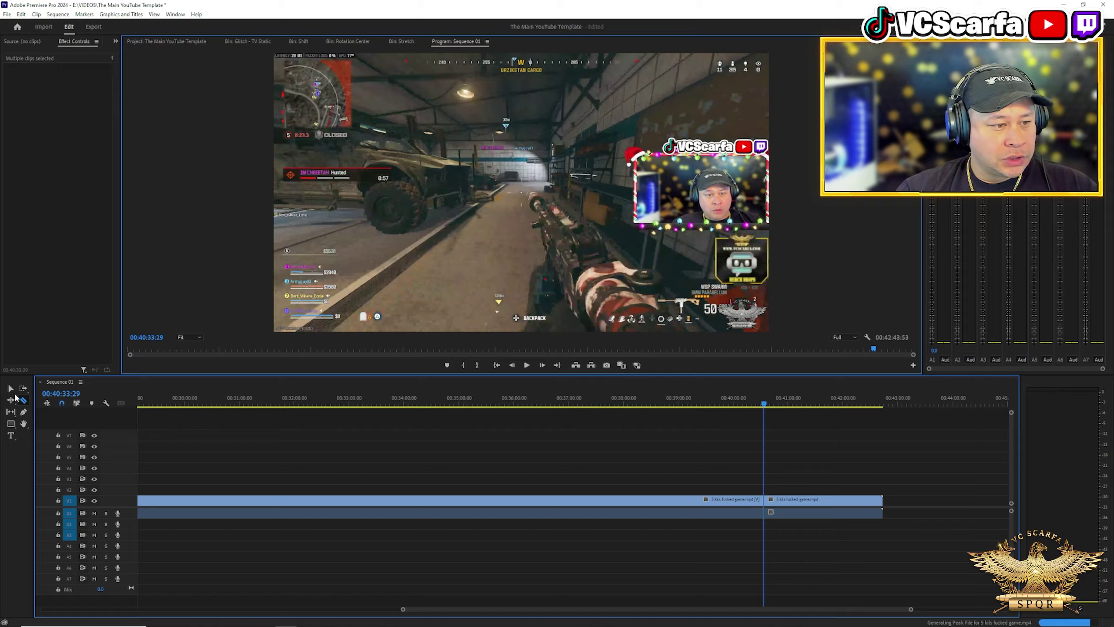
# Step: Delete the portion of the second recording before the cut at 00:40:33:29
pyautogui.click(11, 389)
pyautogui.moveTo(555, 448); pyautogui.dragTo(569, 549)
pyautogui.press('Delete')
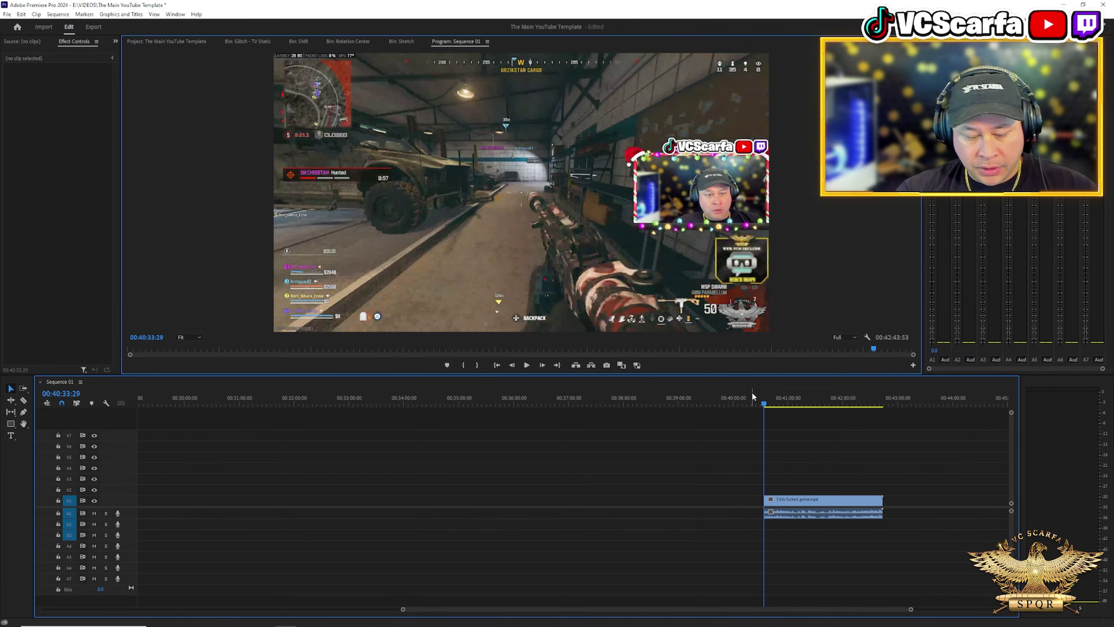
# Step: Review the rest of the second recording and split its video and audio at the 6th-place screen, at 00:42:38:56
pyautogui.press('space')
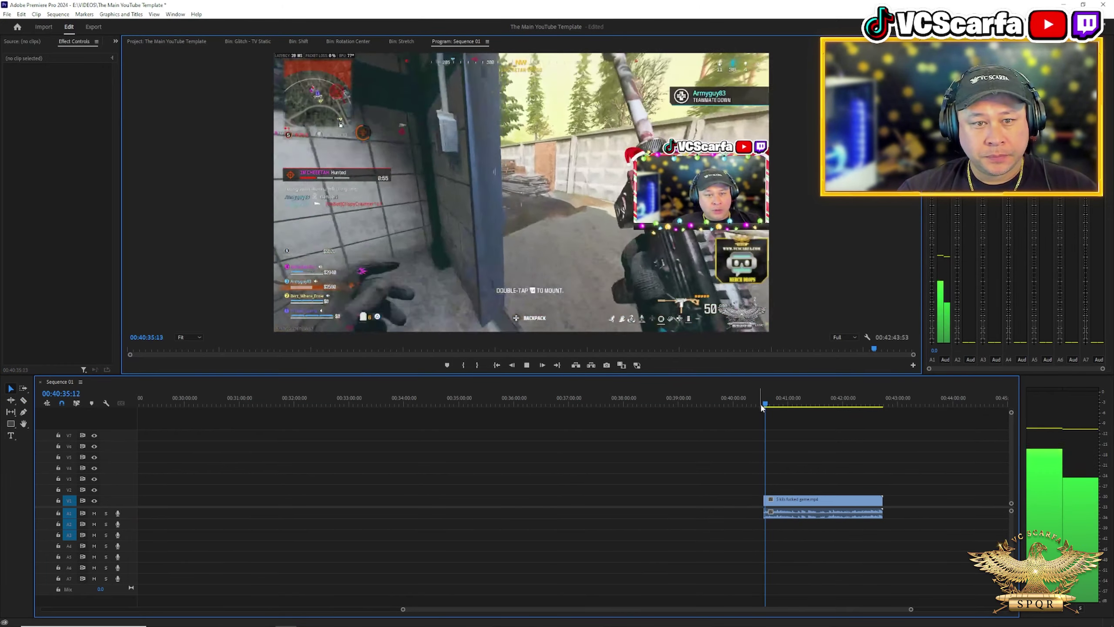
pyautogui.scroll(3, 826, 539)
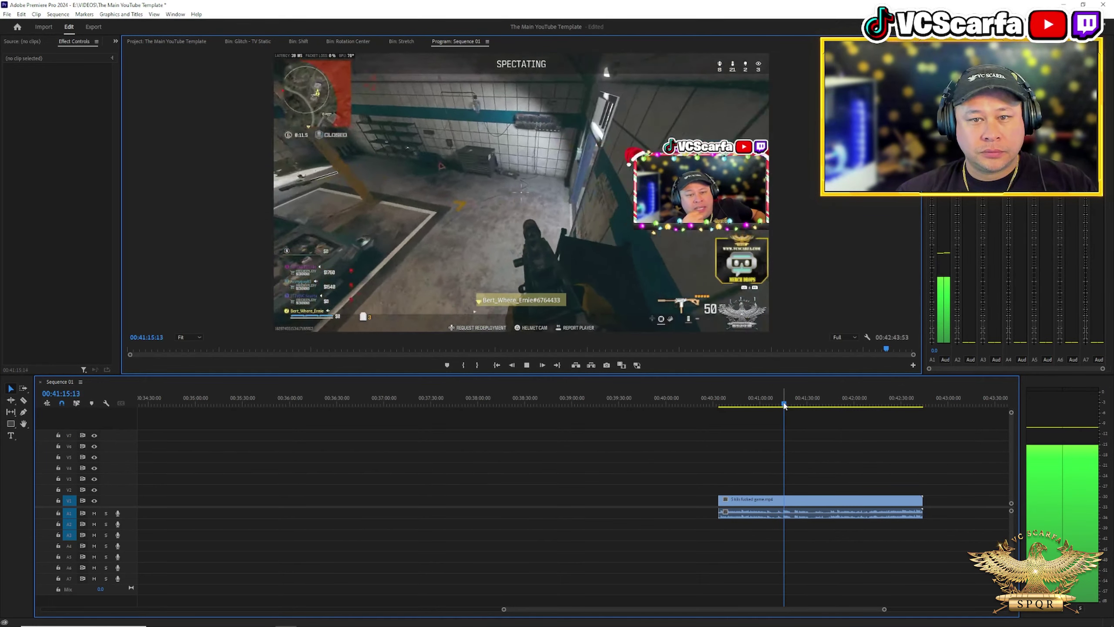
pyautogui.moveTo(786, 404); pyautogui.dragTo(894, 410)
pyautogui.click(898, 406)
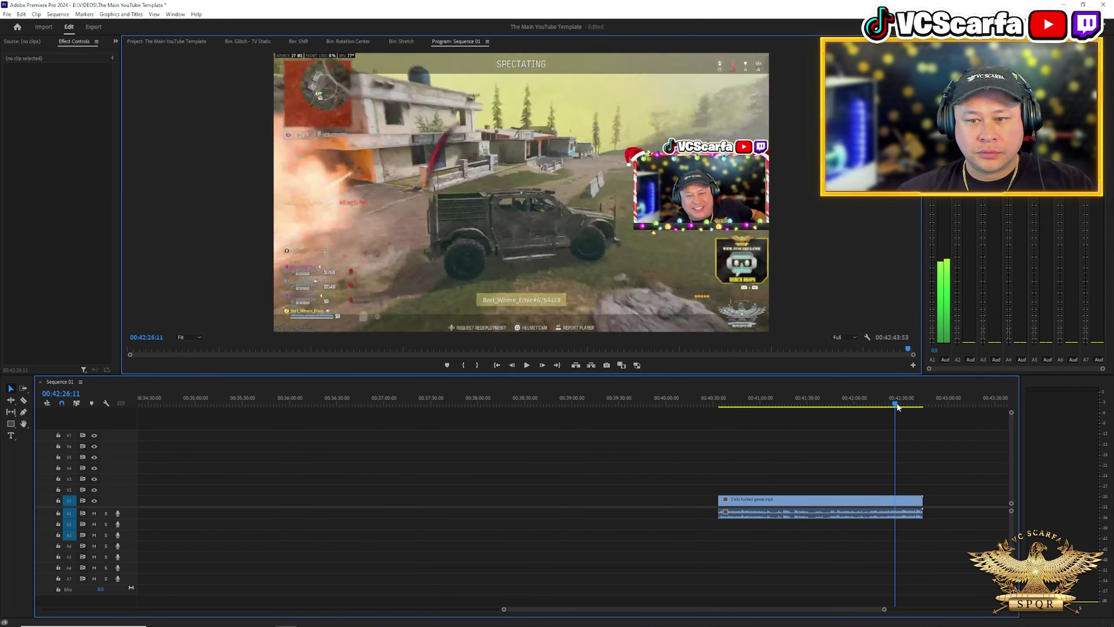
pyautogui.scroll(6, 933, 525)
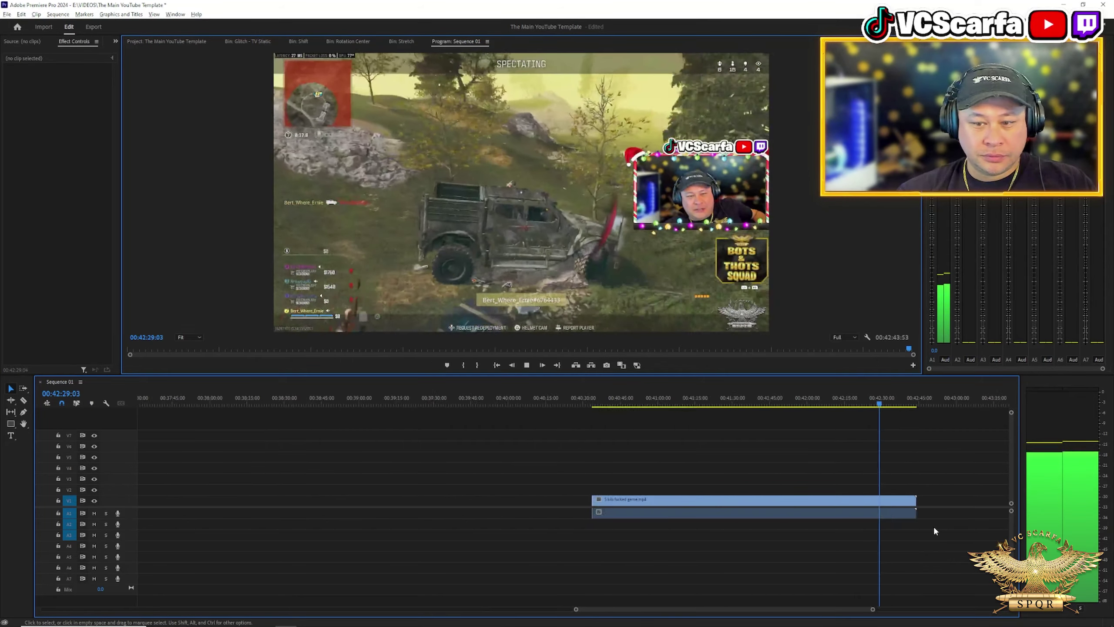
pyautogui.click(23, 400)
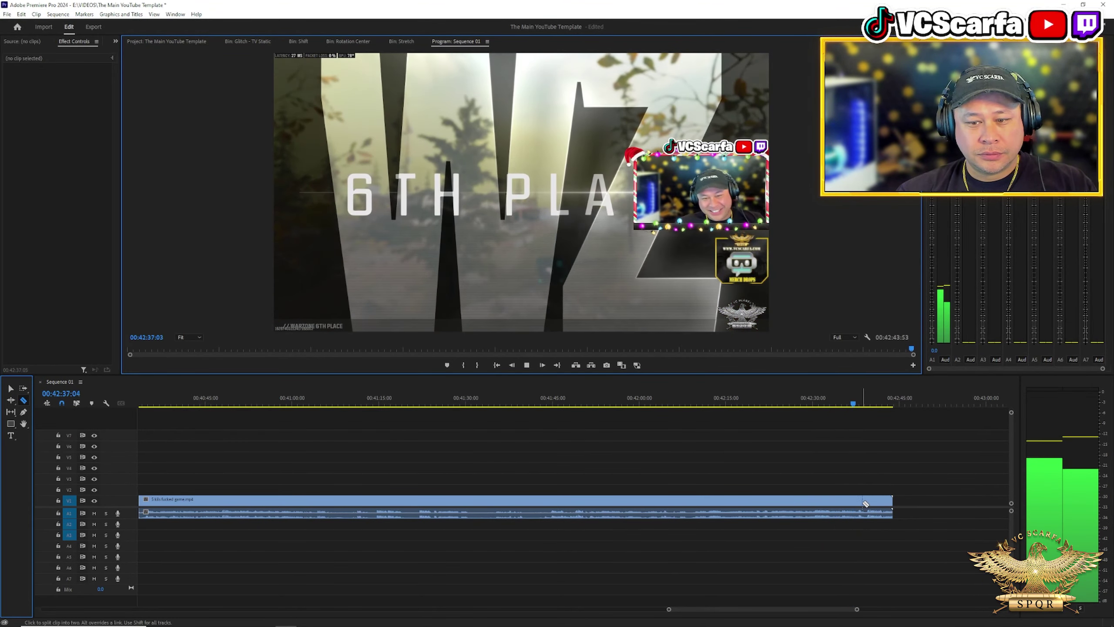
pyautogui.press('space')
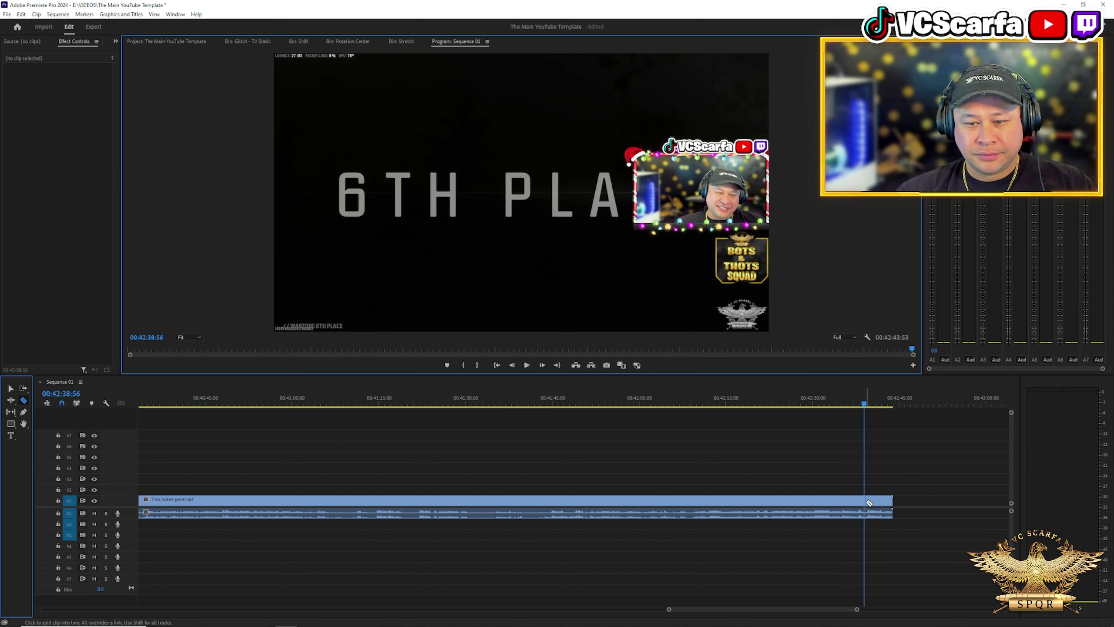
pyautogui.click(872, 509)
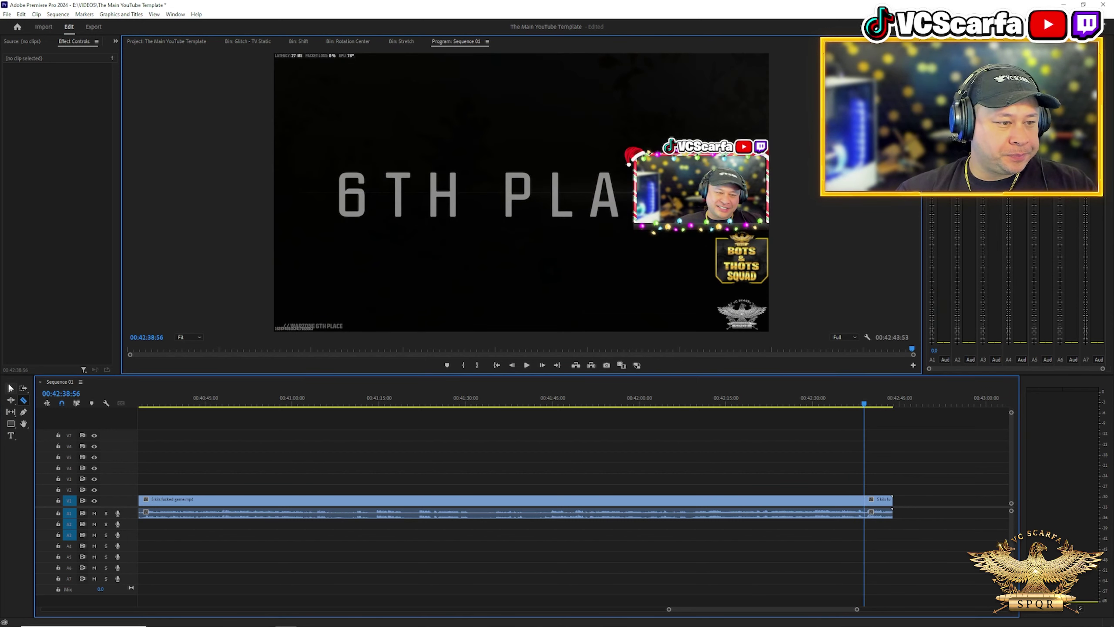
# Step: Delete the remainder of the second recording after the cut at 00:42:38:56
pyautogui.press('v')
pyautogui.click(891, 505)
pyautogui.press('Delete')
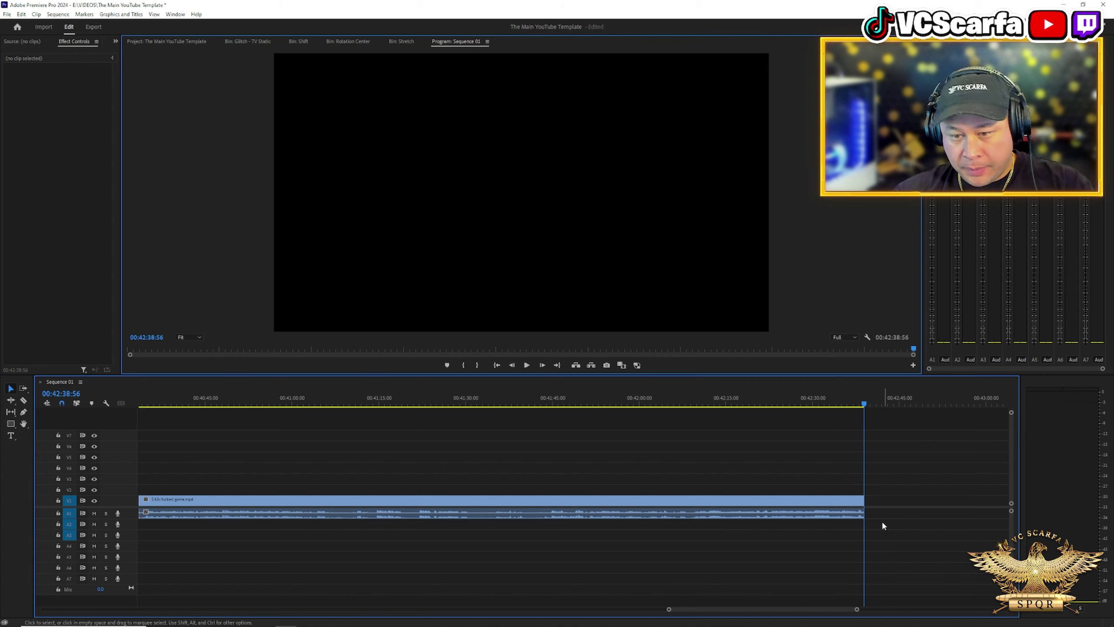
# Step: Move the trimmed second recording ahead of the first match, starting at about 00:04:20
pyautogui.scroll(-10, 772, 505)
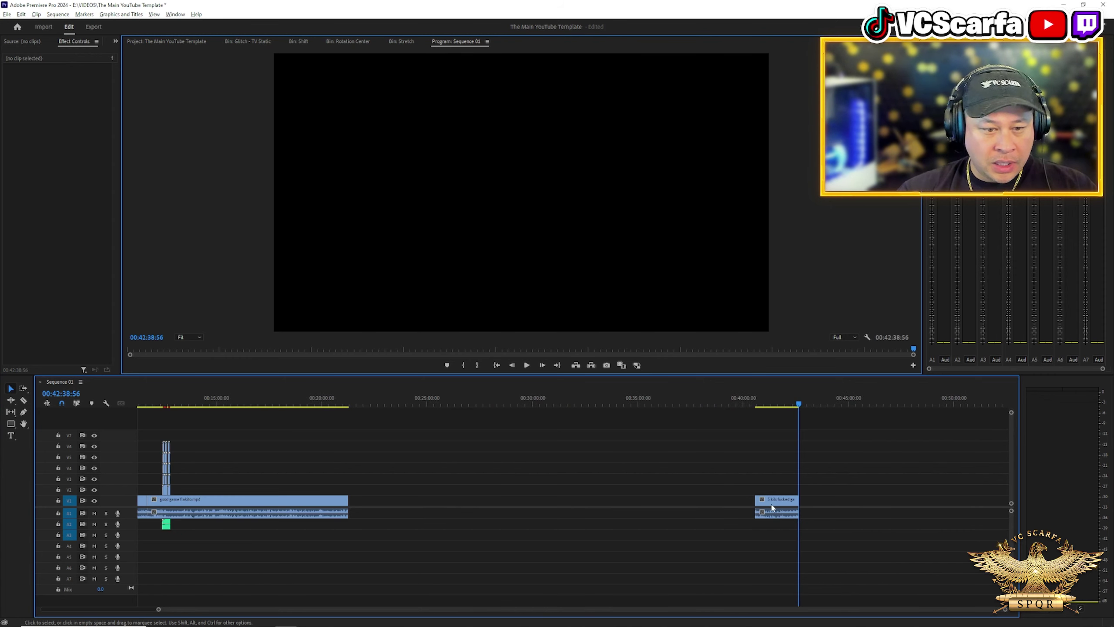
pyautogui.press('-')
pyautogui.moveTo(819, 513); pyautogui.dragTo(203, 514)
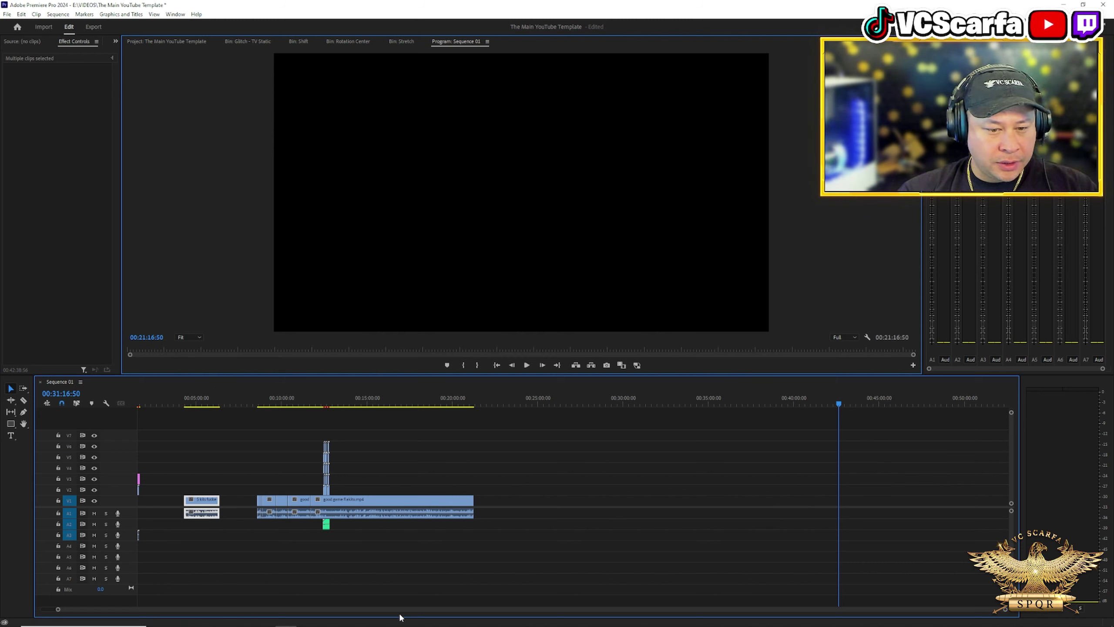
pyautogui.hscroll(-1, 430, 608)
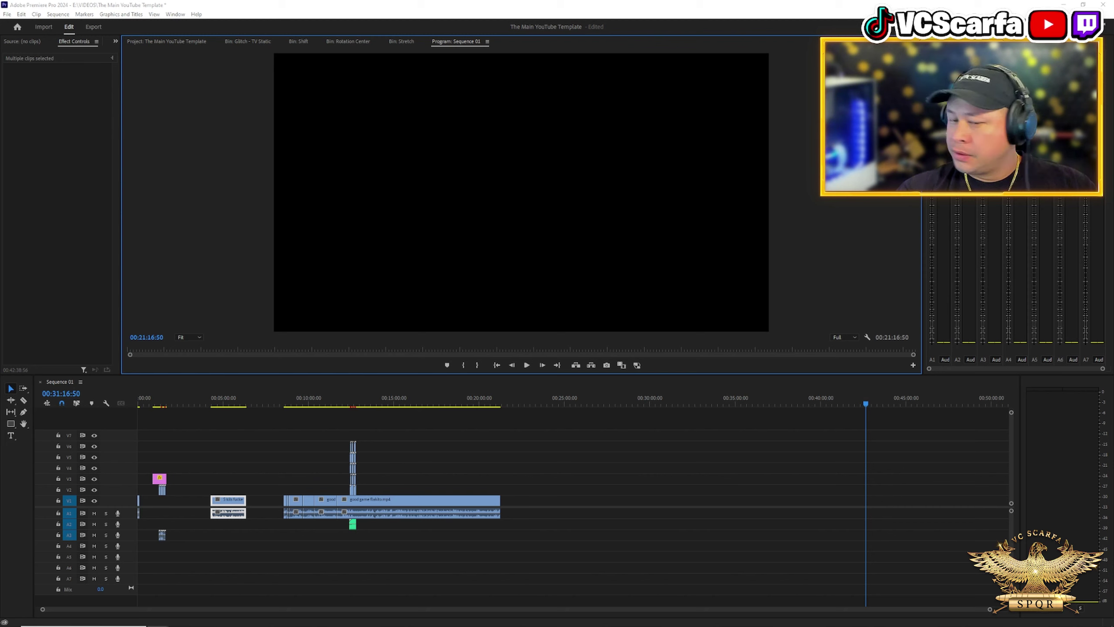
# Step: Add the VC Static logo clip on V1 and A1 directly before the second recording, at about 00:04:16
pyautogui.moveTo(708, 295); pyautogui.dragTo(208, 508)
pyautogui.click(205, 403)
pyautogui.press('=')
pyautogui.press('=')
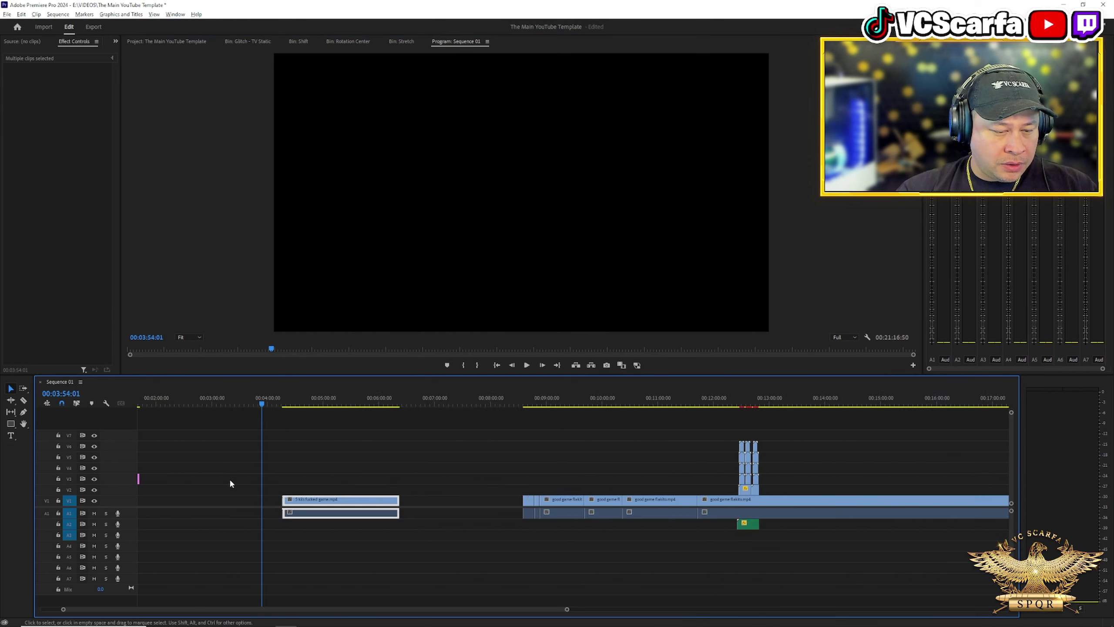
pyautogui.scroll(5, 343, 519)
pyautogui.moveTo(236, 609)
pyautogui.mouseDown()
pyautogui.moveTo(196, 609)
pyautogui.moveTo(217, 609)
pyautogui.mouseUp()
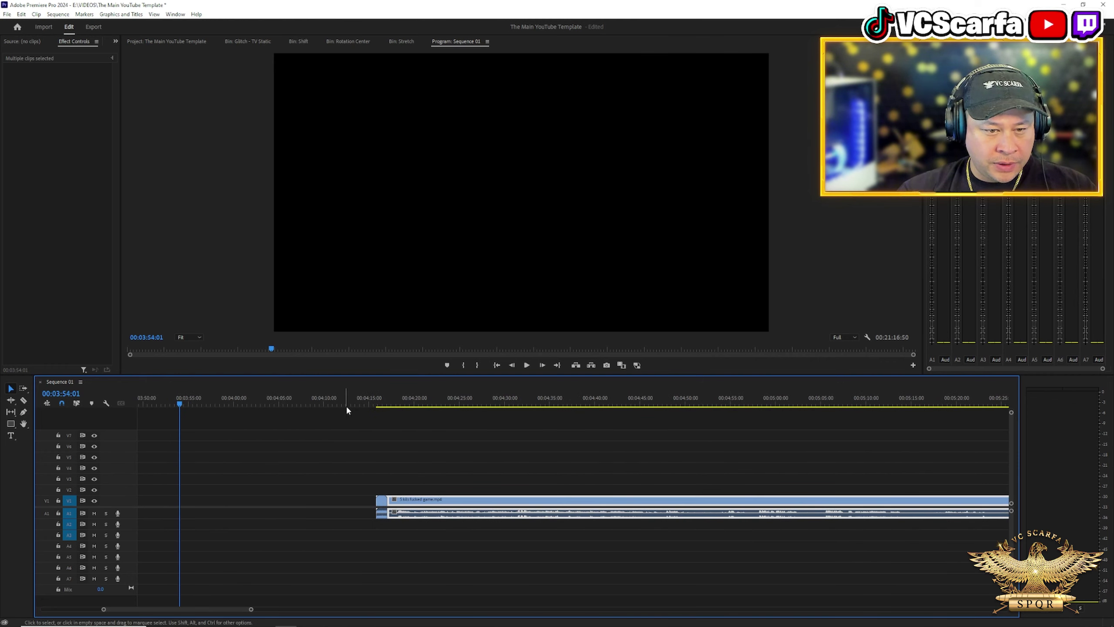
pyautogui.click(379, 401)
pyautogui.scroll(3, 458, 528)
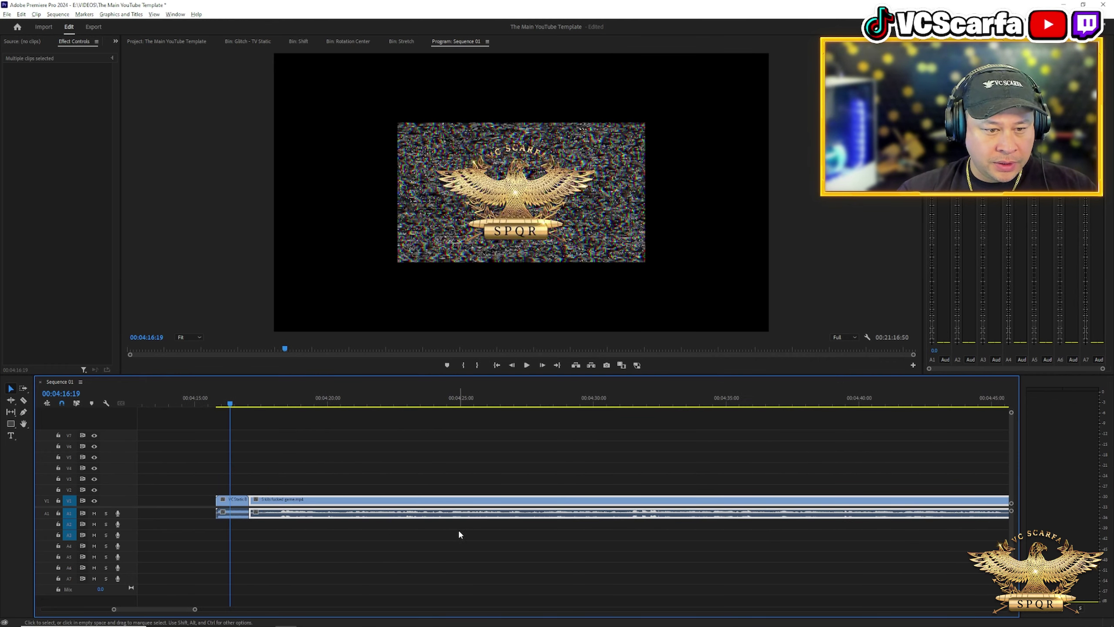
# Step: Scale the VC Static clip to the frame size
pyautogui.click(227, 506)
pyautogui.rightClick(228, 506)
pyautogui.click(254, 403)
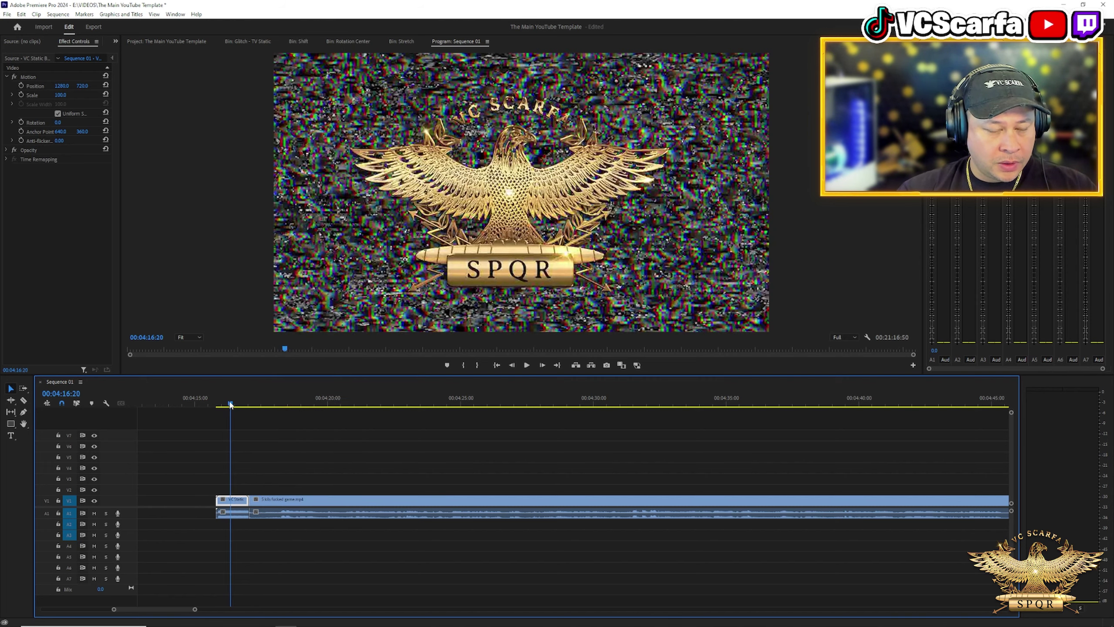
# Step: Split the VC Static clip's video and audio at 00:04:16:26 and delete the portion before the cut
pyautogui.moveTo(231, 404); pyautogui.dragTo(233, 407)
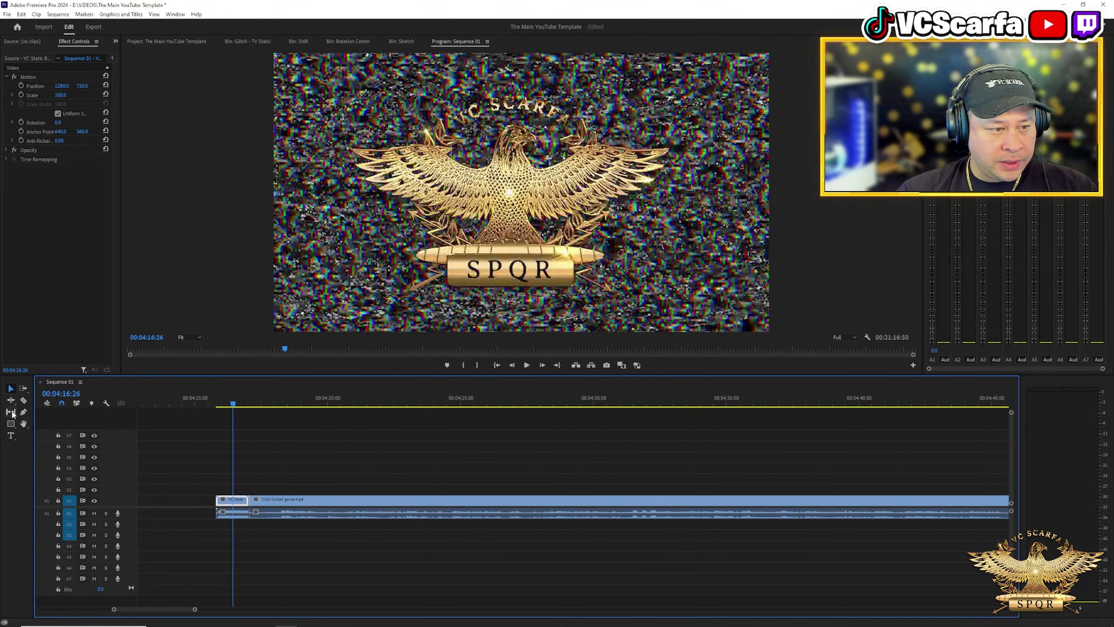
pyautogui.click(24, 401)
pyautogui.click(237, 505)
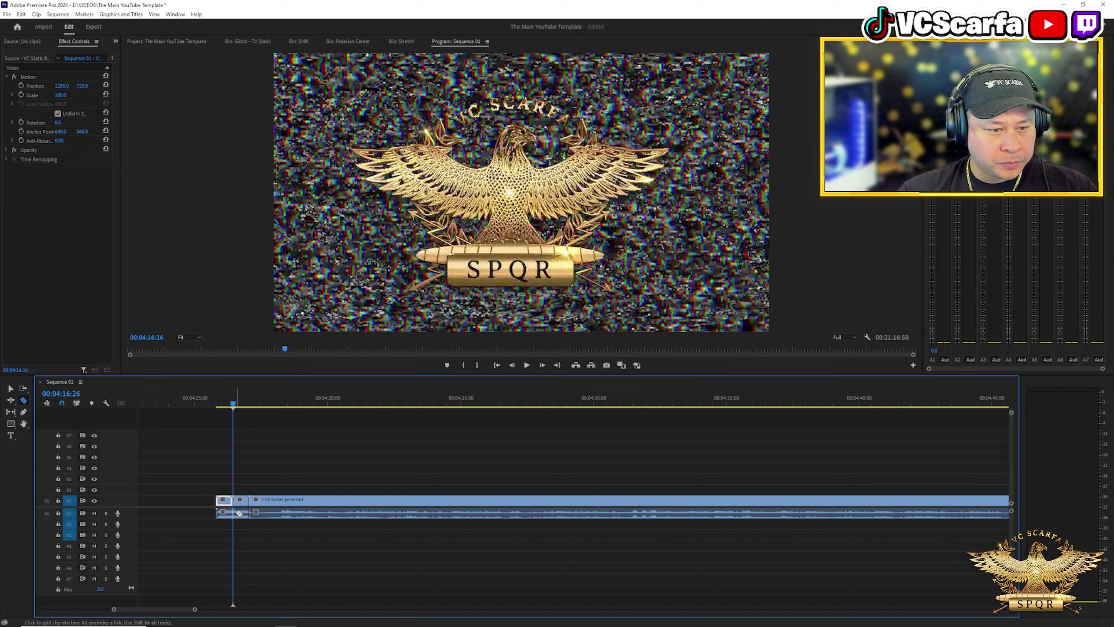
pyautogui.click(10, 389)
pyautogui.click(224, 501)
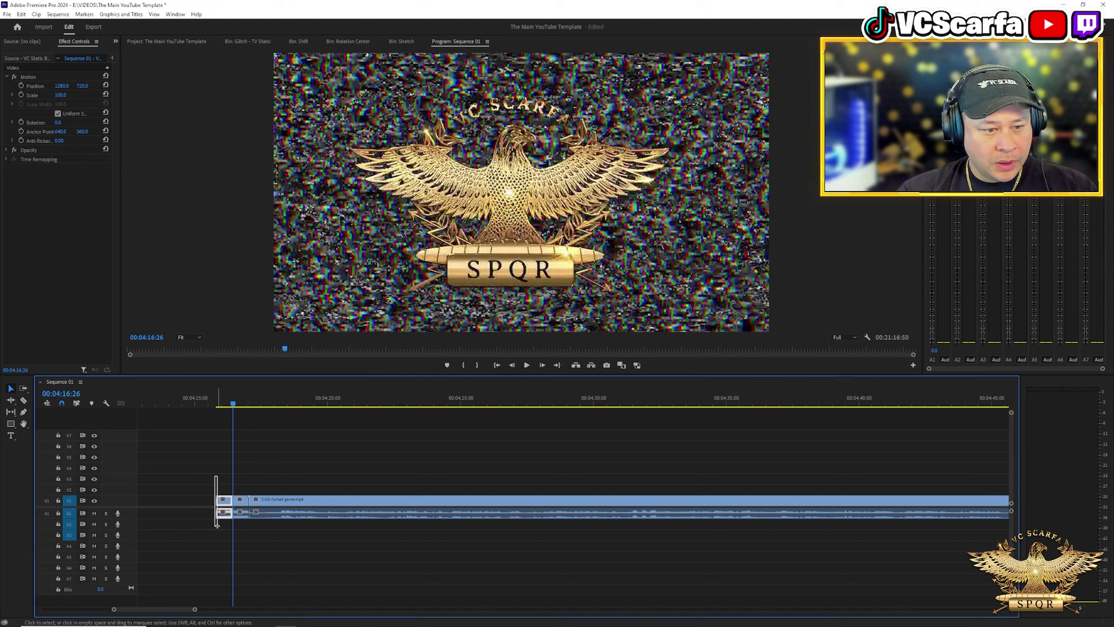
pyautogui.press('Delete')
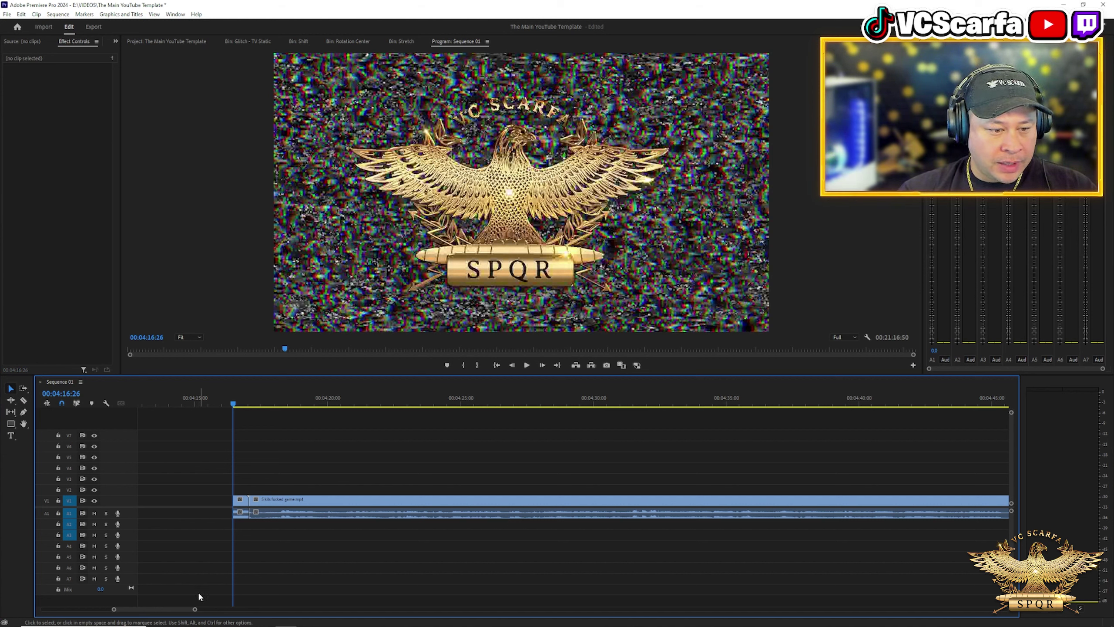
# Step: Adjust the VC Static clip's audio level and play the transition into the second recording
pyautogui.click(243, 515)
pyautogui.press('space')
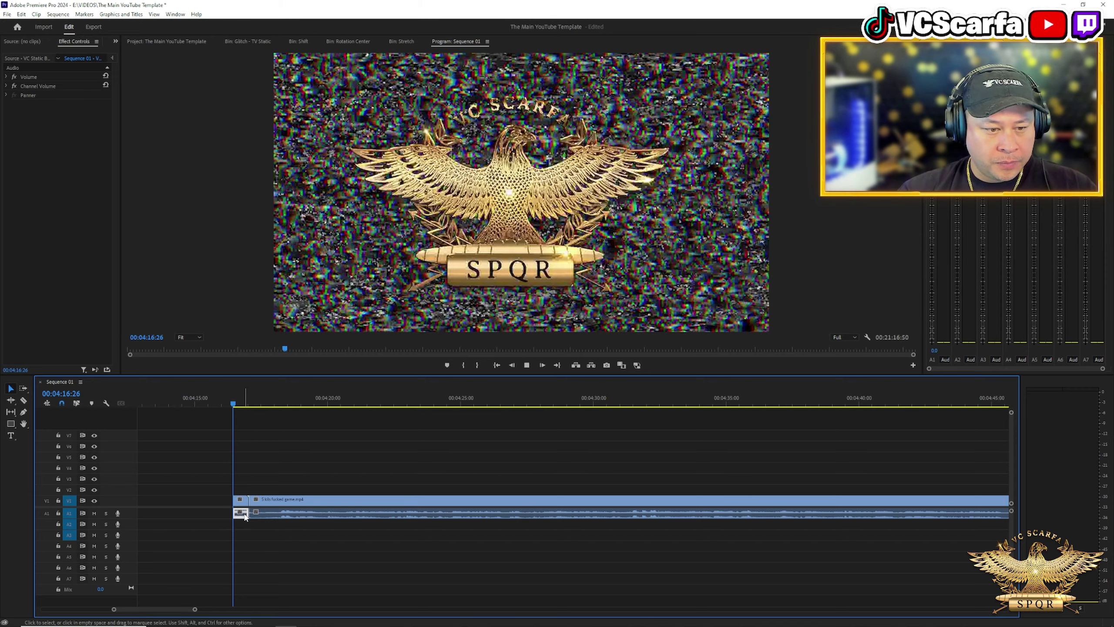
pyautogui.press('space')
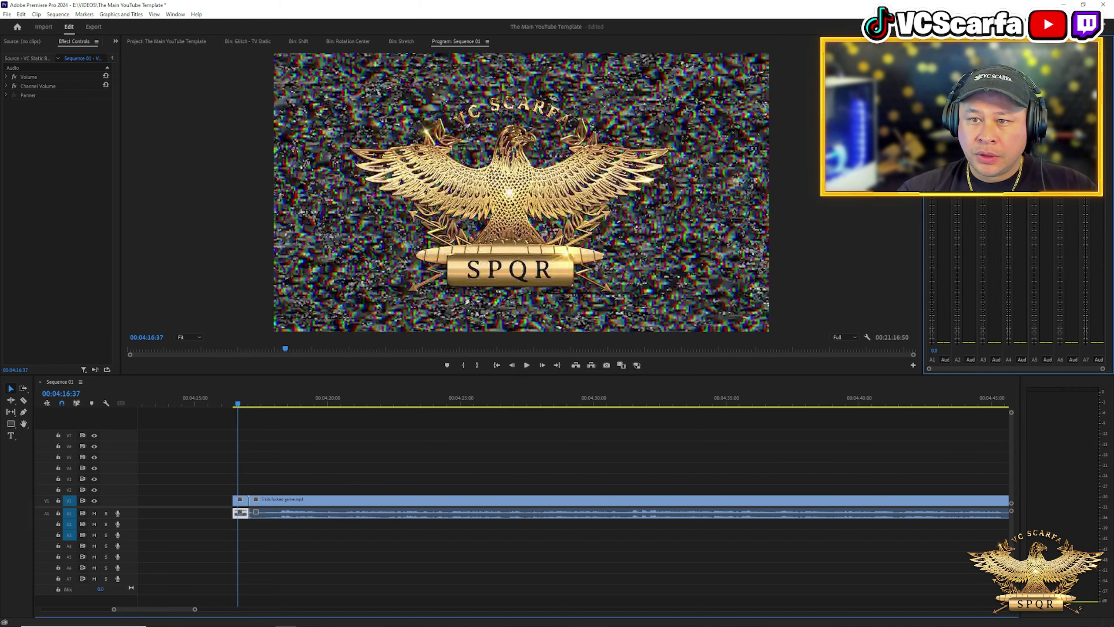
pyautogui.press('space')
pyautogui.press('space')
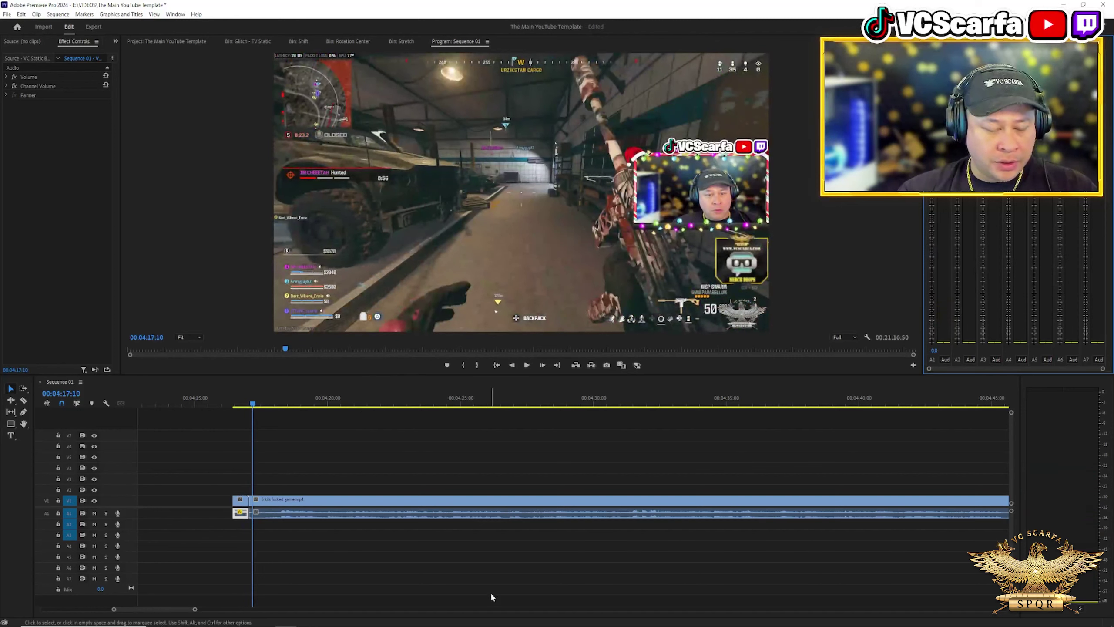
# Step: Add the bars and tone clip directly after the end of the second recording
pyautogui.scroll(-7, 491, 591)
pyautogui.hscroll(5, 343, 610)
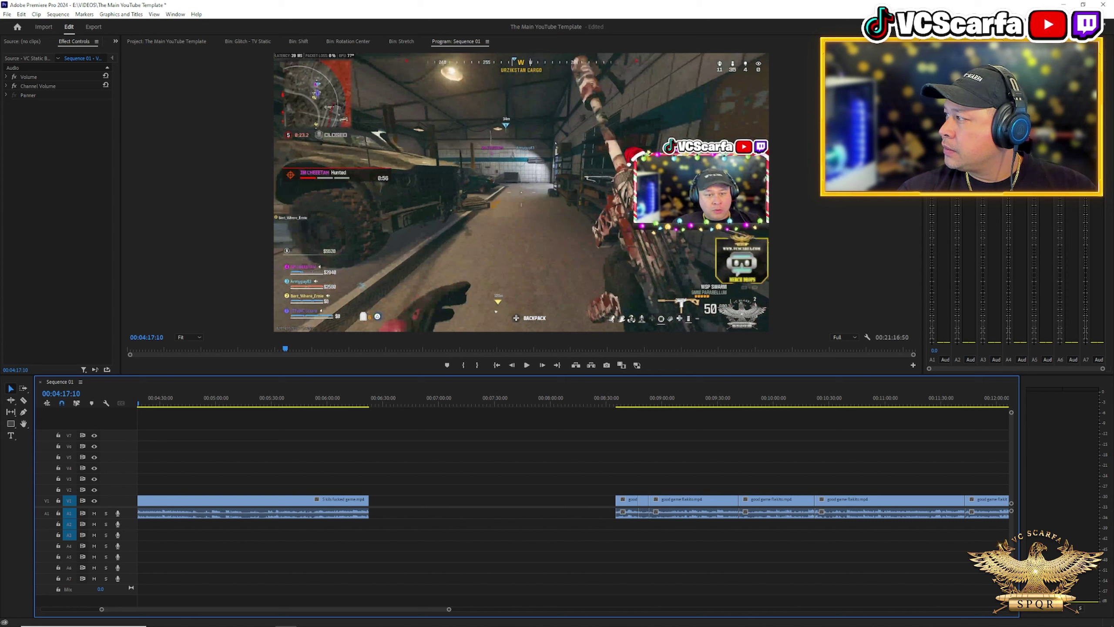
pyautogui.moveTo(590, 373); pyautogui.dragTo(373, 507)
pyautogui.click(375, 405)
pyautogui.scroll(2, 400, 468)
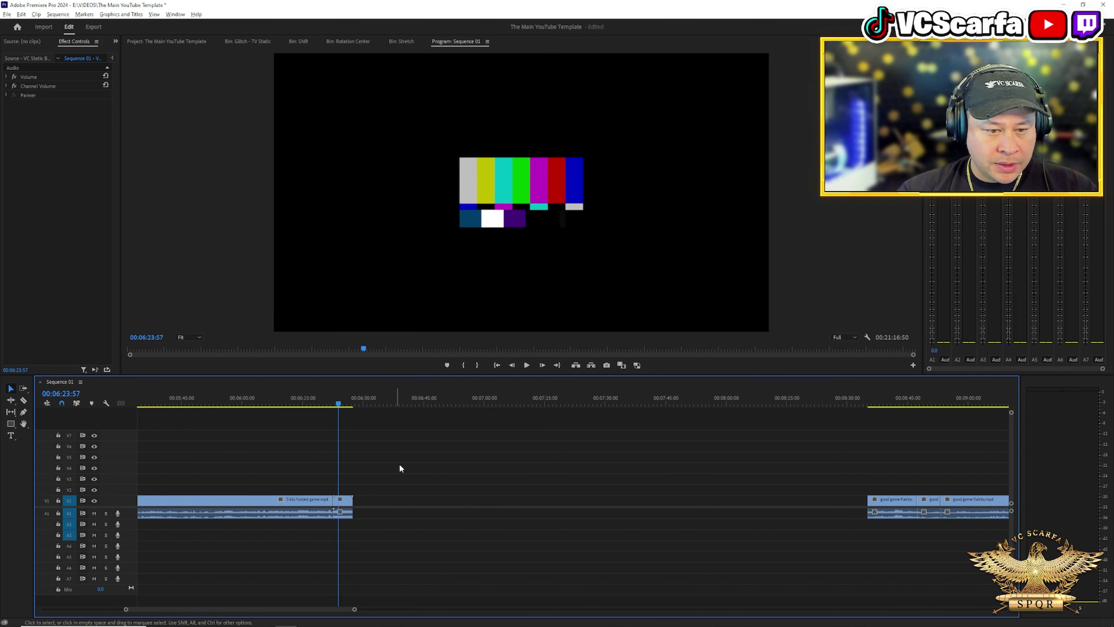
# Step: Lower the bars and tone clip's volume to about -11.8 dB and scale its picture to the frame size
pyautogui.scroll(2, 400, 466)
pyautogui.press('space')
pyautogui.press('space')
pyautogui.moveTo(931, 168); pyautogui.dragTo(929, 267)
pyautogui.rightClick(301, 502)
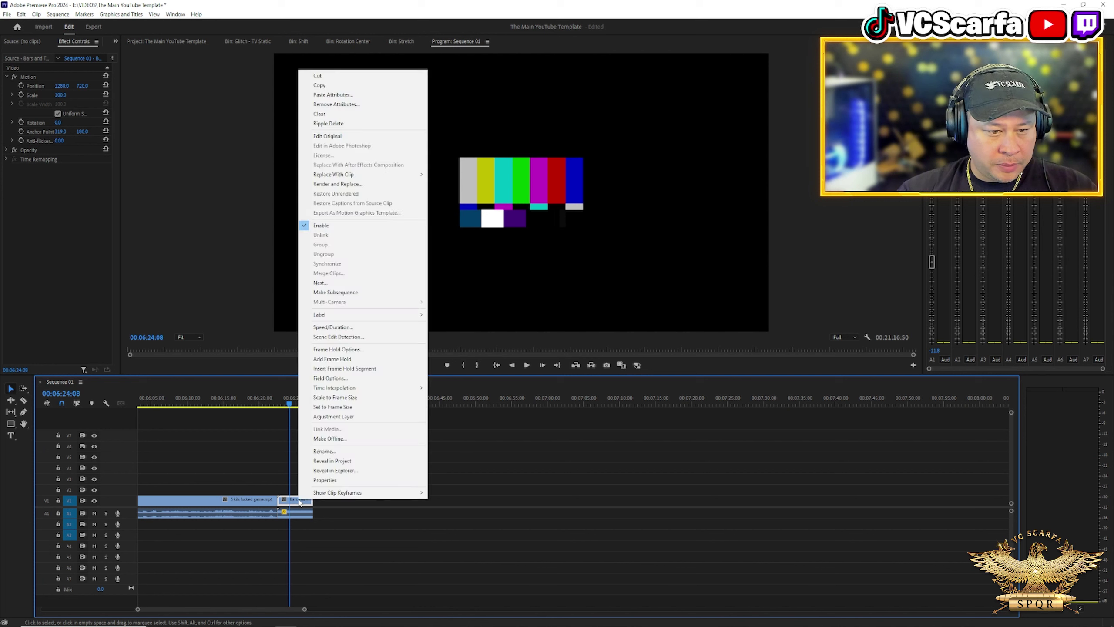
pyautogui.click(330, 397)
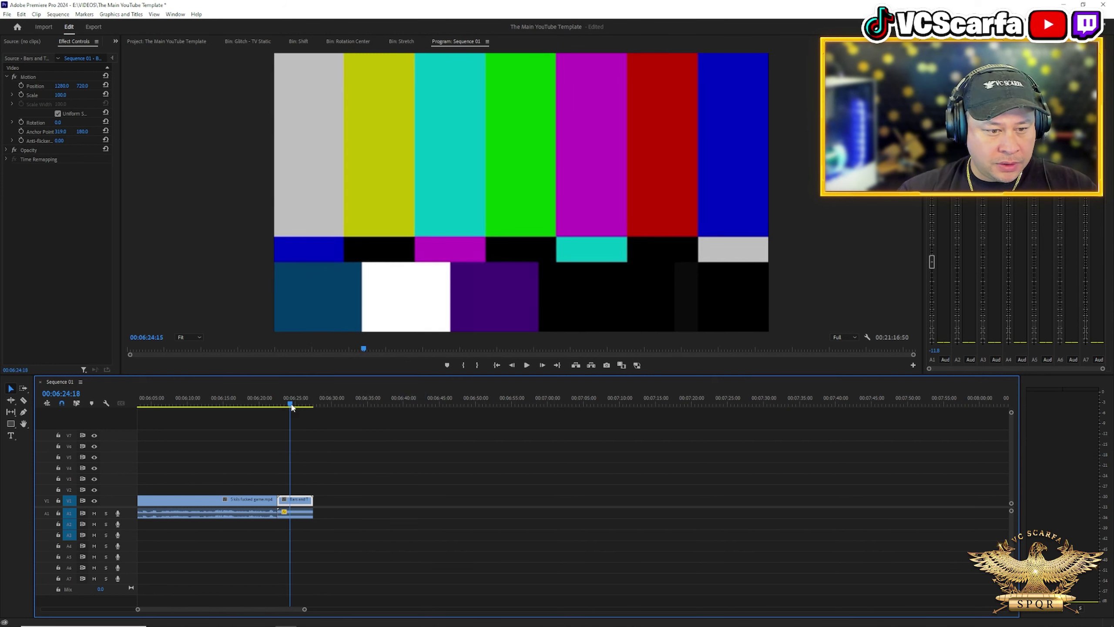
# Step: Split the bars and tone clip's video and audio at 00:06:24:51 and delete the portion after the cut
pyautogui.moveTo(286, 409); pyautogui.dragTo(294, 409)
pyautogui.click(24, 400)
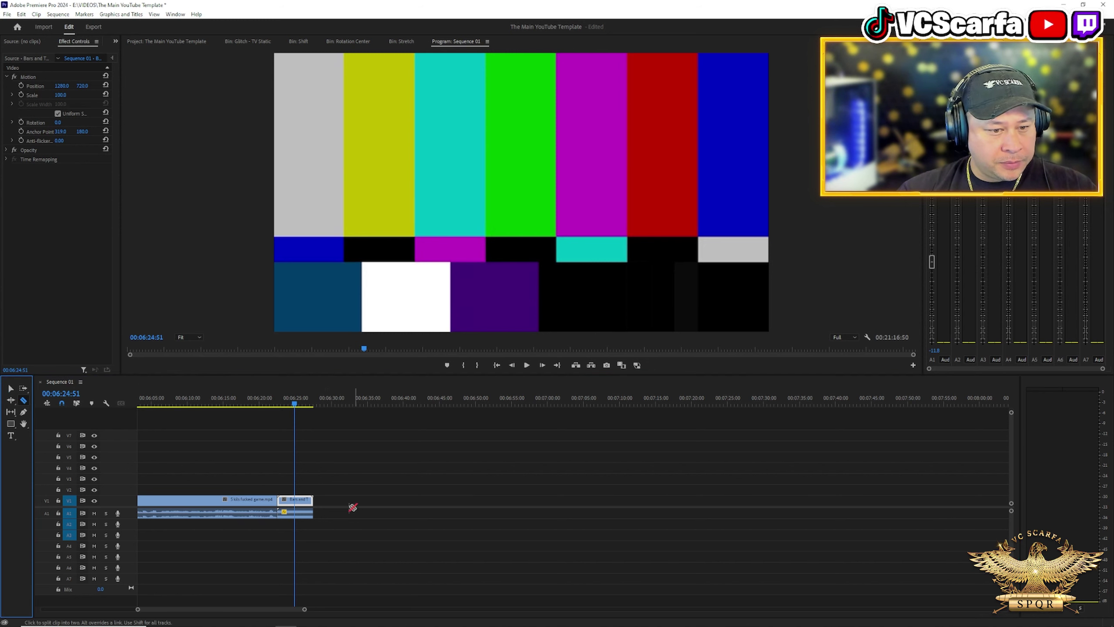
pyautogui.click(298, 502)
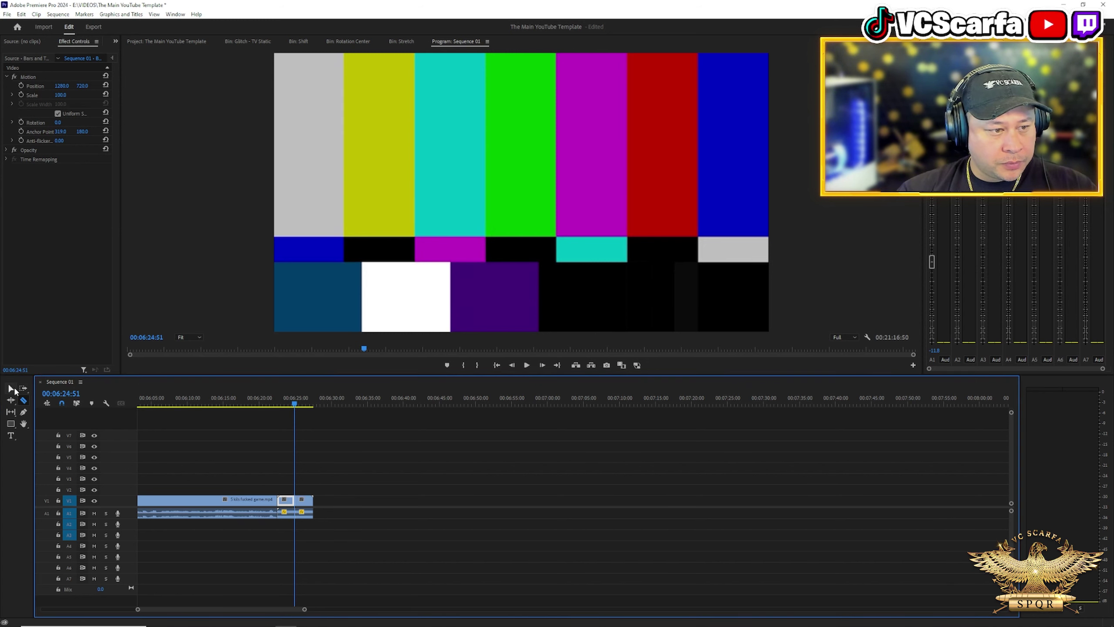
pyautogui.click(12, 388)
pyautogui.moveTo(313, 457); pyautogui.dragTo(295, 541)
pyautogui.press('Delete')
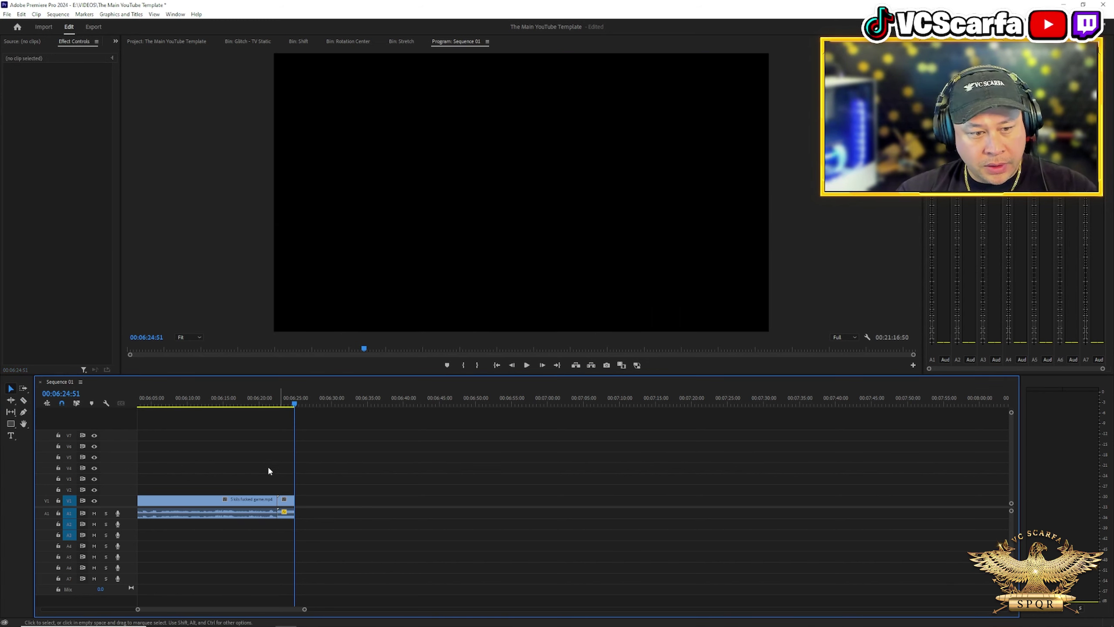
# Step: Copy the Png 2.png logo clip from near the opening and paste it after the bars clip at about 00:06:40
pyautogui.click(284, 403)
pyautogui.scroll(-10, 315, 487)
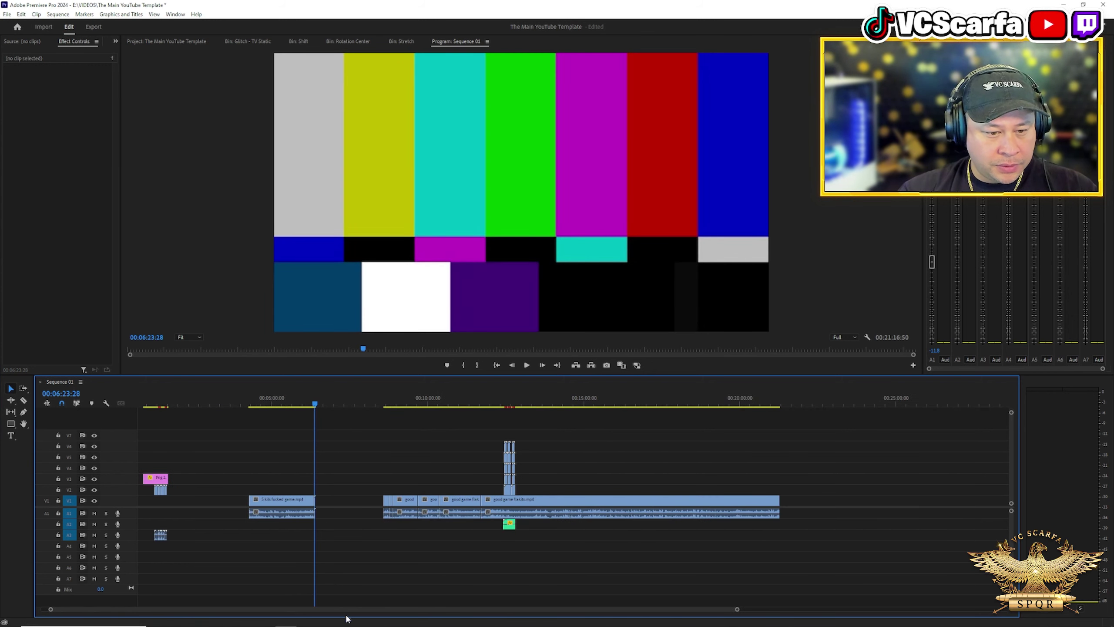
pyautogui.moveTo(334, 609); pyautogui.dragTo(219, 611)
pyautogui.click(178, 479)
pyautogui.hotkey('ctrl', 'c')
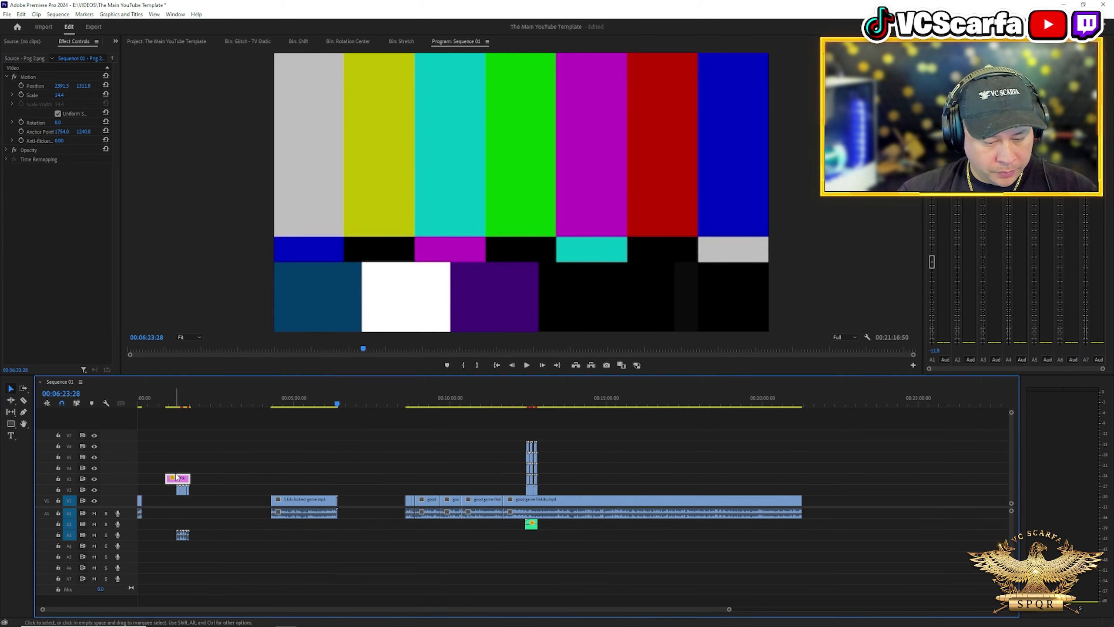
pyautogui.click(345, 402)
pyautogui.hotkey('ctrl', 'v')
# Step: Move the pasted logo to V2 above the bars clip, trim it to the bars' length and preview the overlay
pyautogui.press('space')
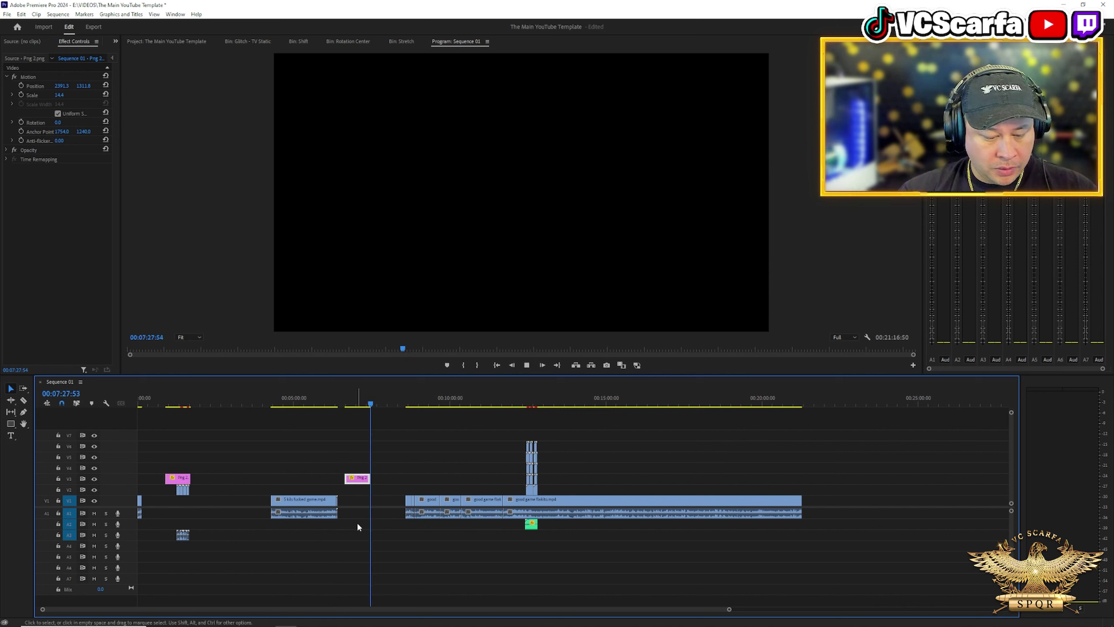
pyautogui.scroll(8, 357, 523)
pyautogui.moveTo(335, 484); pyautogui.dragTo(277, 490)
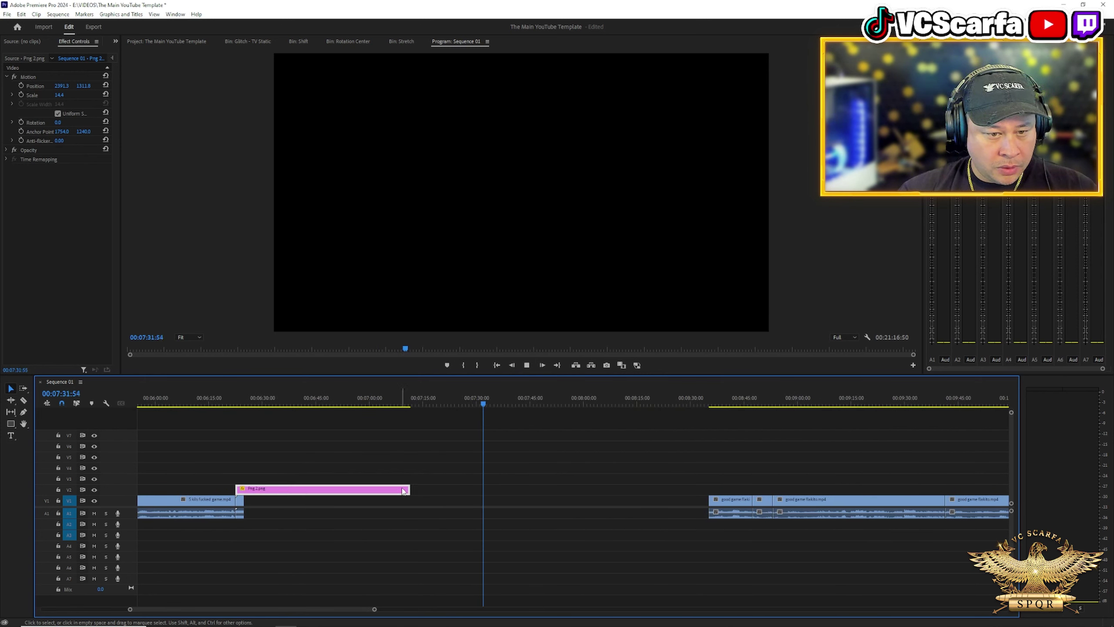
pyautogui.moveTo(404, 490); pyautogui.dragTo(242, 489)
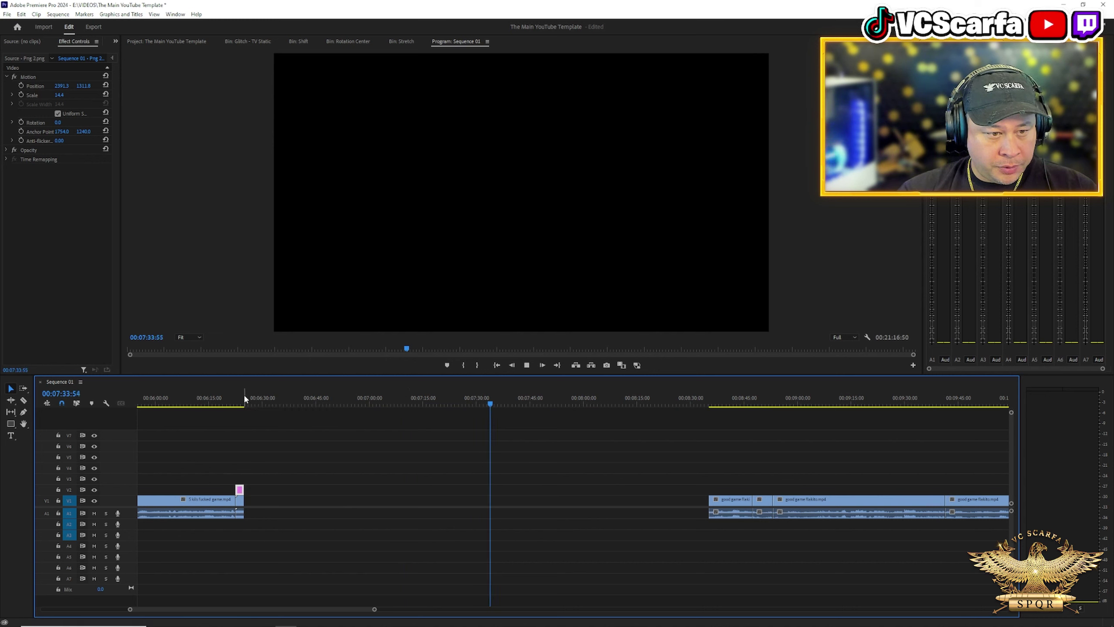
pyautogui.moveTo(245, 399); pyautogui.dragTo(241, 400)
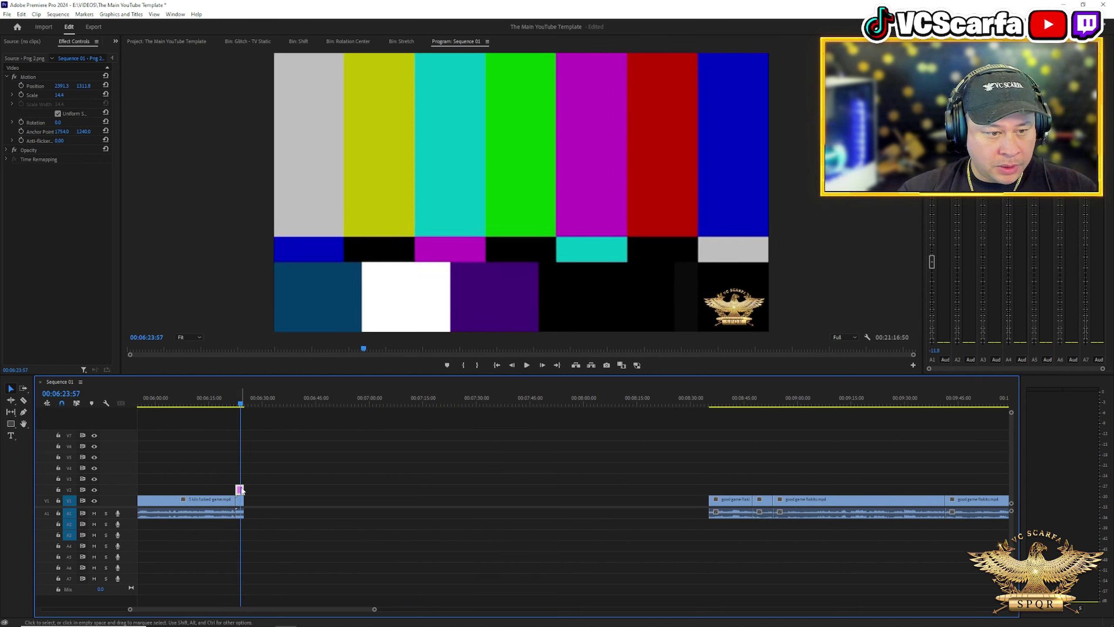
# Step: Enlarge the logo over the colour bars to a scale of about 103 and centre it in the frame
pyautogui.click(33, 95)
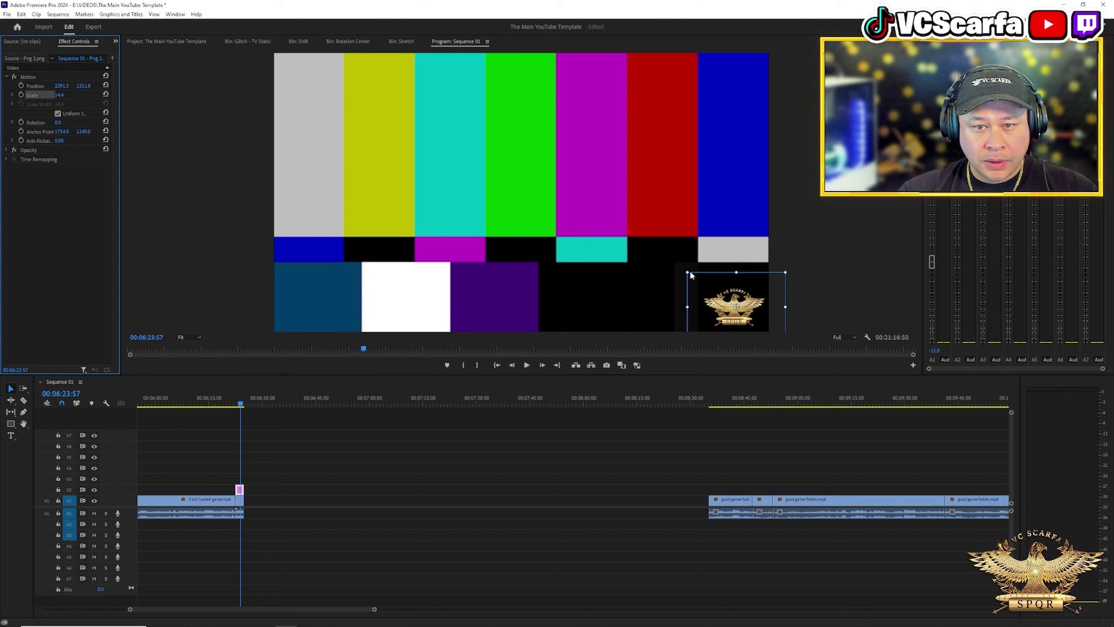
pyautogui.moveTo(689, 273); pyautogui.dragTo(377, 56)
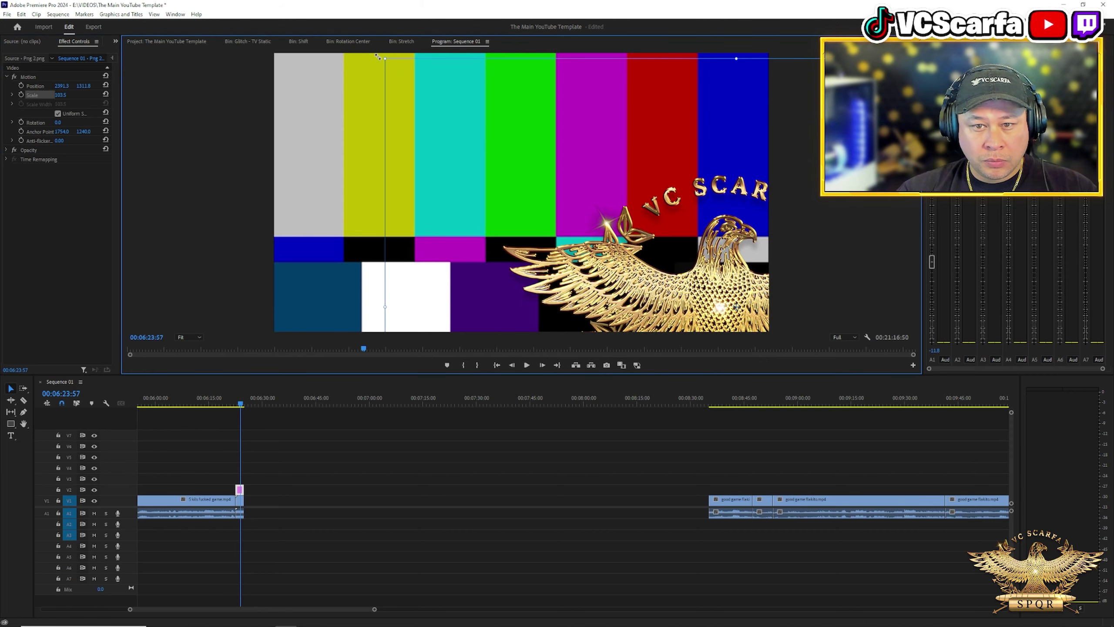
pyautogui.moveTo(722, 333); pyautogui.dragTo(504, 200)
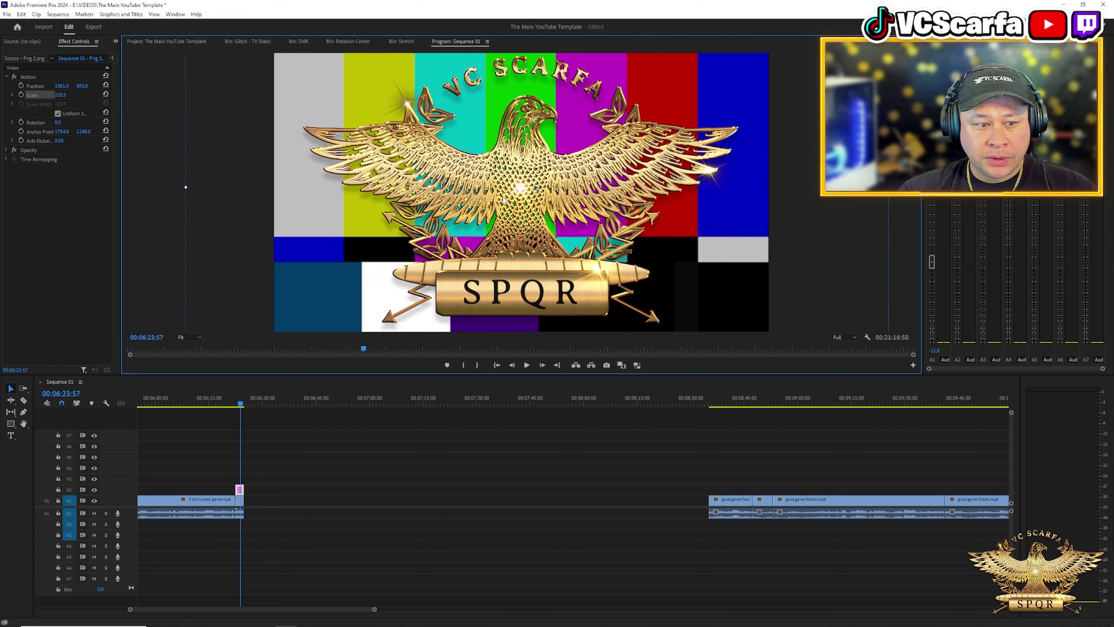
# Step: Preview the enlarged logo over the bars and trim both the logo and the bars clip to end at 00:06:24:08
pyautogui.click(226, 400)
pyautogui.press('space')
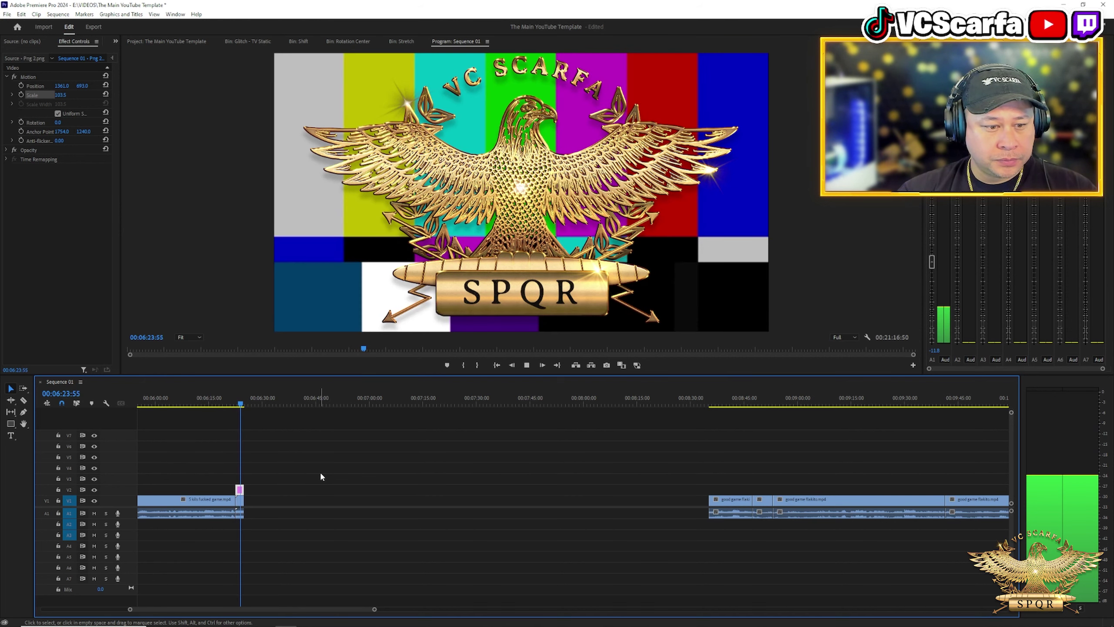
pyautogui.press('space')
pyautogui.scroll(3, 285, 500)
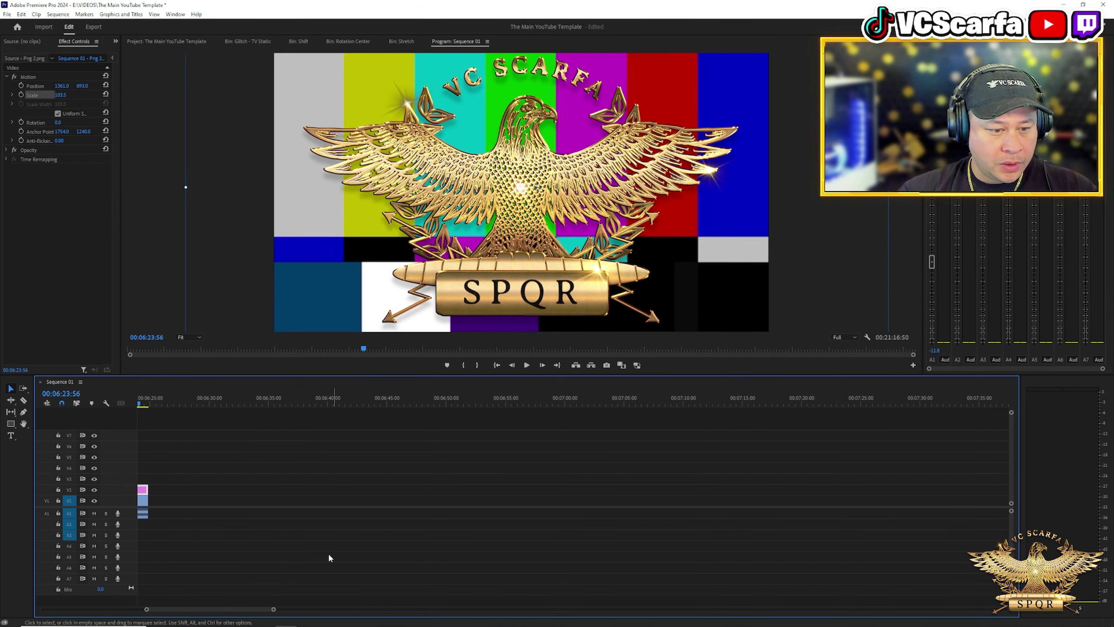
pyautogui.moveTo(241, 610); pyautogui.dragTo(233, 610)
pyautogui.scroll(2, 482, 564)
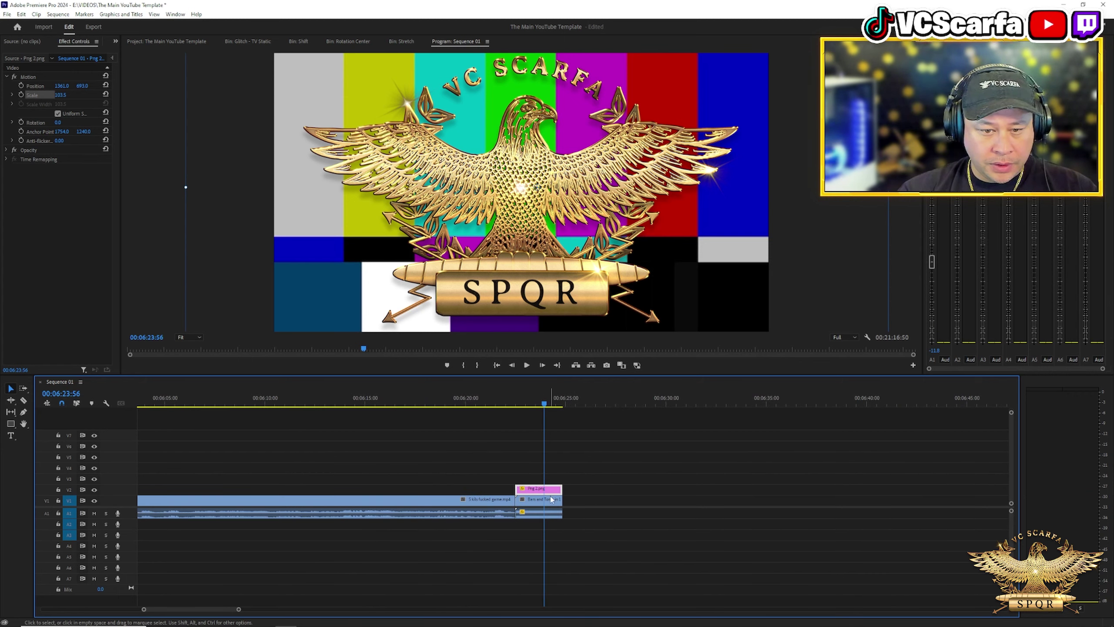
pyautogui.press('space')
pyautogui.press('space')
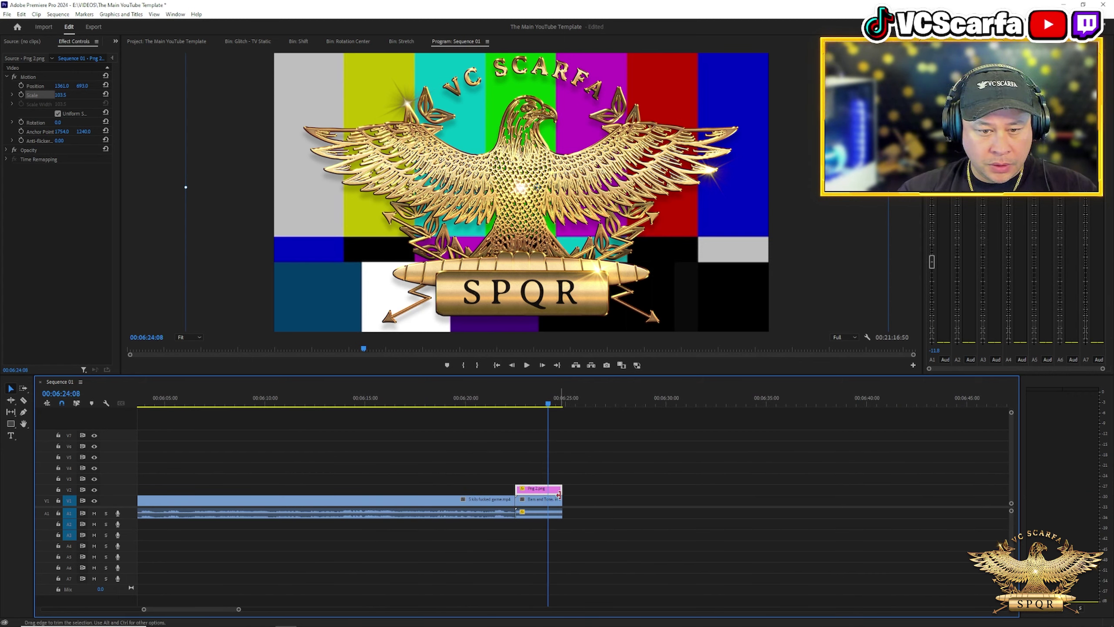
pyautogui.keyDown('shift'); pyautogui.click(555, 504); pyautogui.keyUp('shift')
pyautogui.moveTo(561, 488); pyautogui.dragTo(548, 492)
# Step: Select all clips of the second match recording and move them flush against the end of the bars clip at 00:06:24:08
pyautogui.scroll(-9, 602, 508)
pyautogui.scroll(-3, 665, 508)
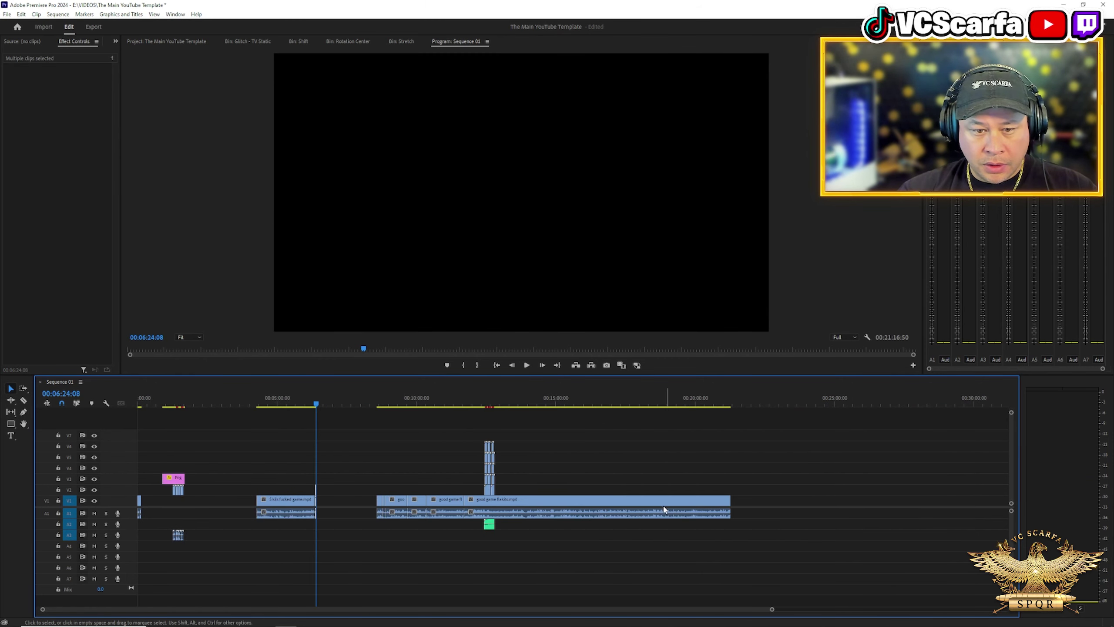
pyautogui.click(379, 500)
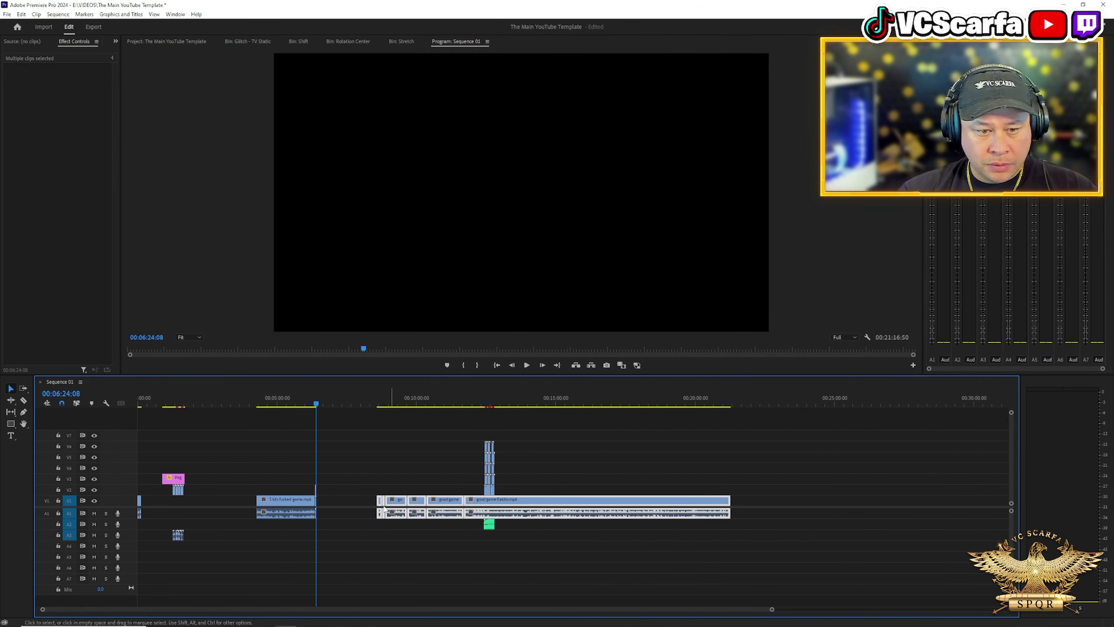
pyautogui.scroll(2, 345, 529)
pyautogui.scroll(3, 411, 529)
pyautogui.moveTo(499, 501); pyautogui.dragTo(287, 545)
pyautogui.scroll(5, 294, 610)
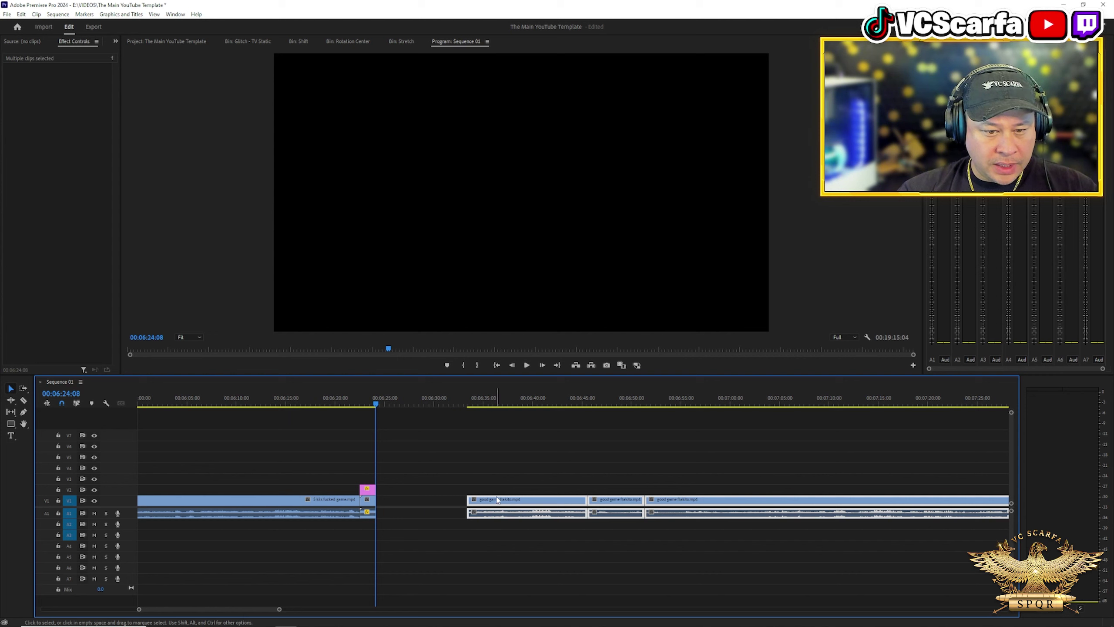
pyautogui.moveTo(499, 501); pyautogui.dragTo(437, 503)
pyautogui.moveTo(411, 500); pyautogui.dragTo(411, 501)
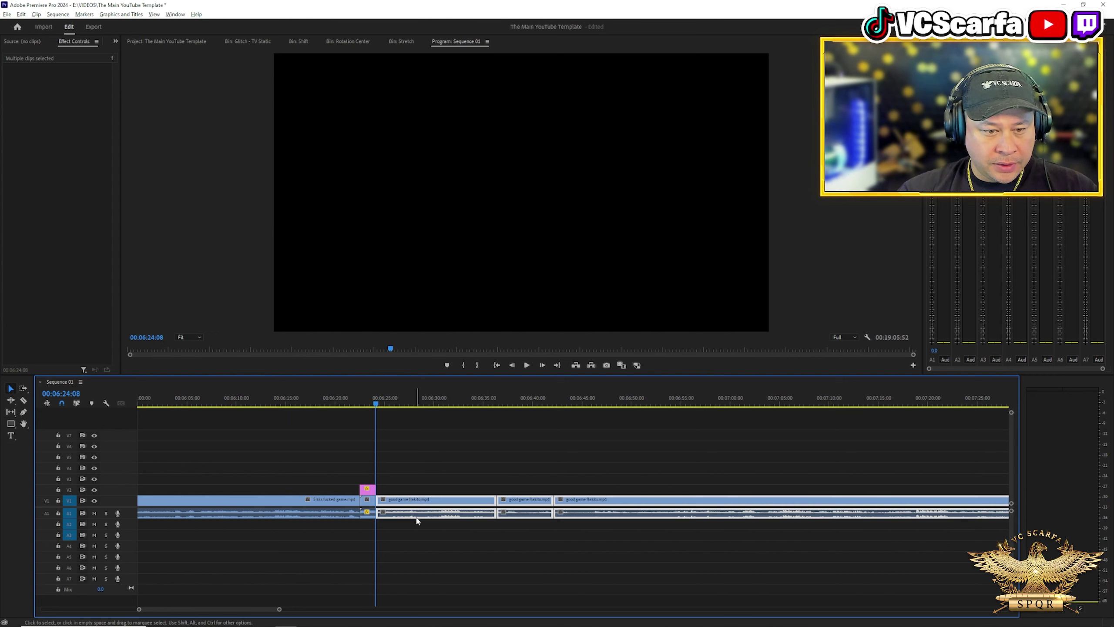
# Step: Select both match recordings with the bars transition, switch from Photoshop back to Premiere Pro, and move the block earlier toward the opening clip
pyautogui.scroll(-10, 418, 519)
pyautogui.moveTo(320, 466); pyautogui.dragTo(548, 506)
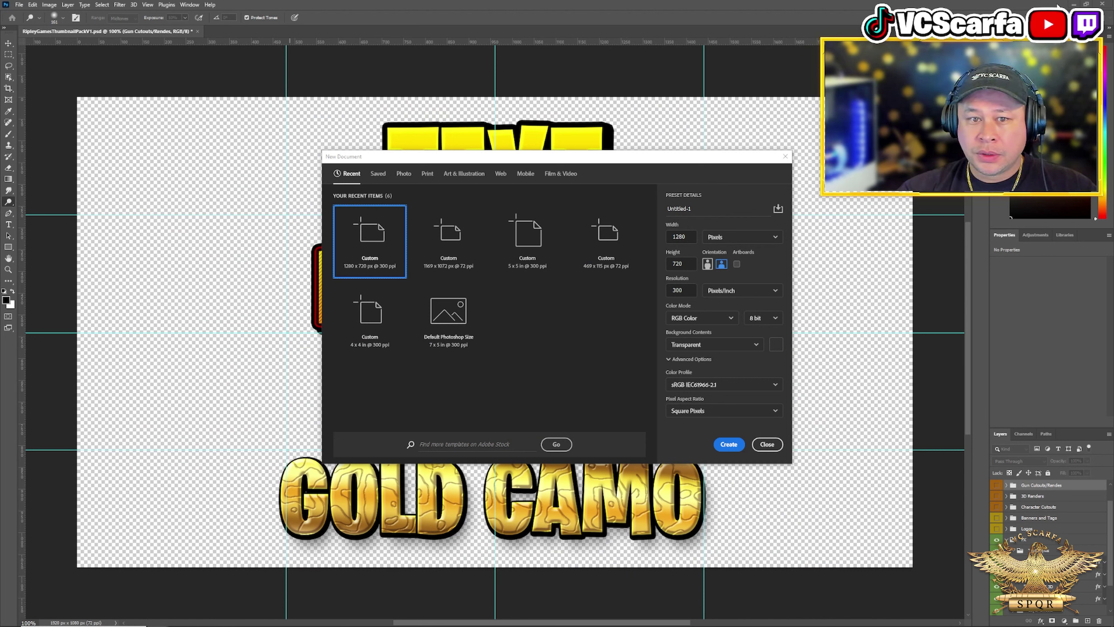
pyautogui.moveTo(349, 619)
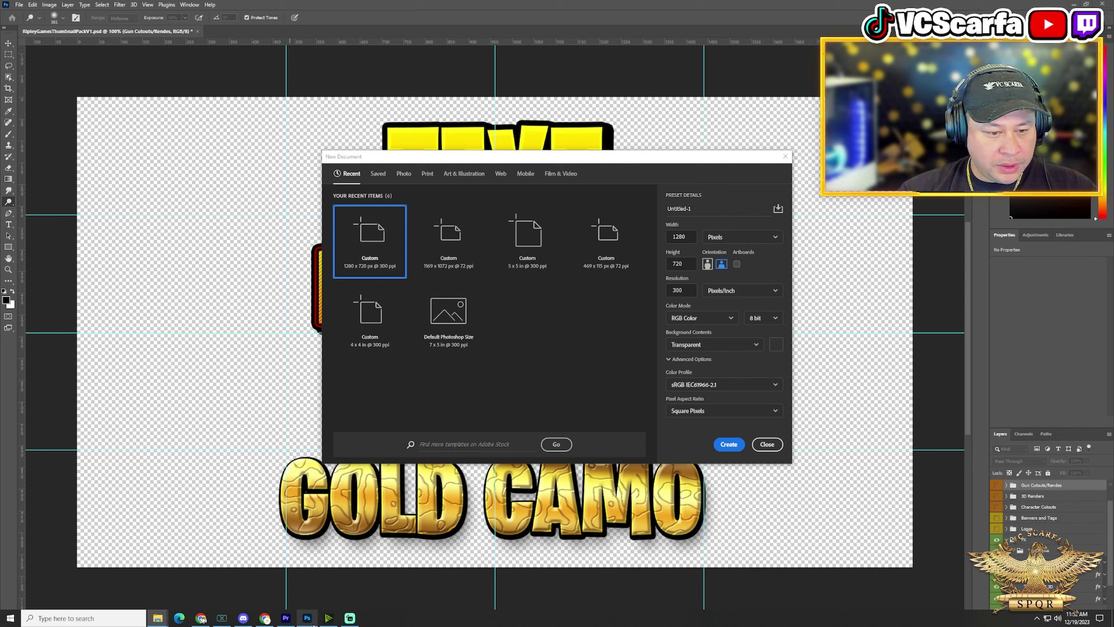
pyautogui.click(286, 619)
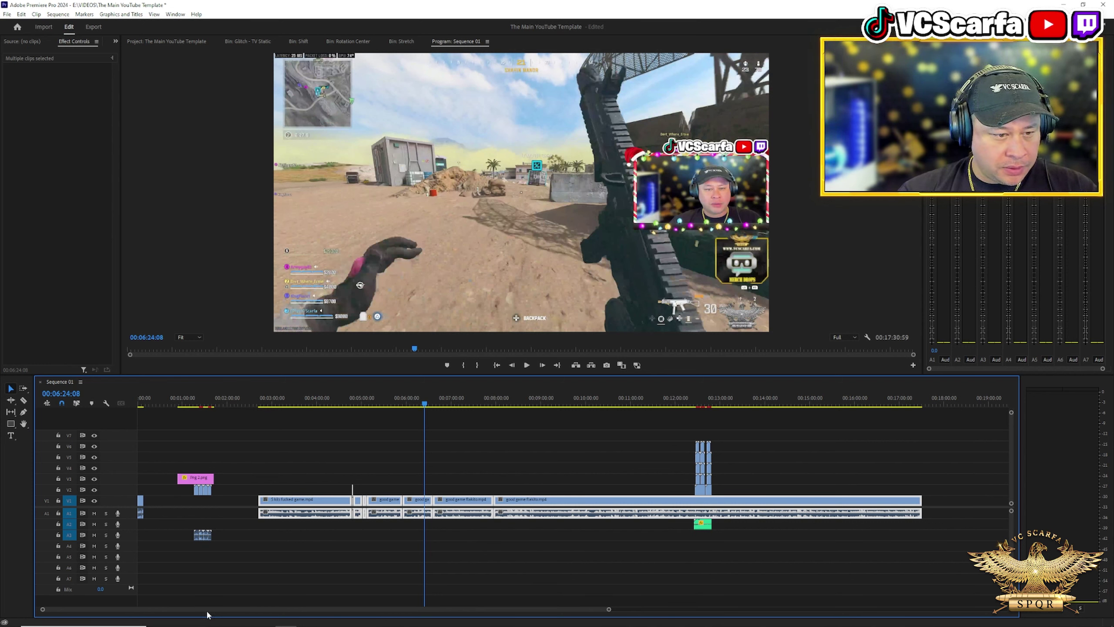
pyautogui.moveTo(274, 454); pyautogui.dragTo(549, 555)
pyautogui.moveTo(278, 508); pyautogui.dragTo(173, 508)
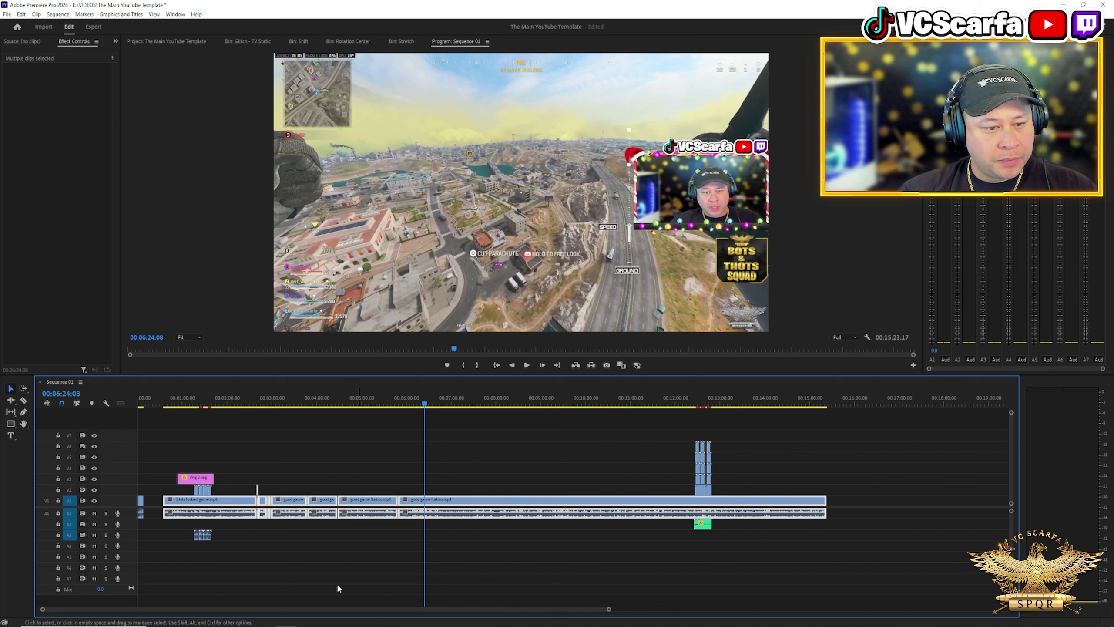
# Step: Close the remaining gap by snapping the match block to the end of the opening teaser, and return the playhead to 00:00:00:00
pyautogui.moveTo(175, 509); pyautogui.dragTo(167, 512)
pyautogui.scroll(5, 186, 518)
pyautogui.moveTo(264, 609); pyautogui.dragTo(197, 614)
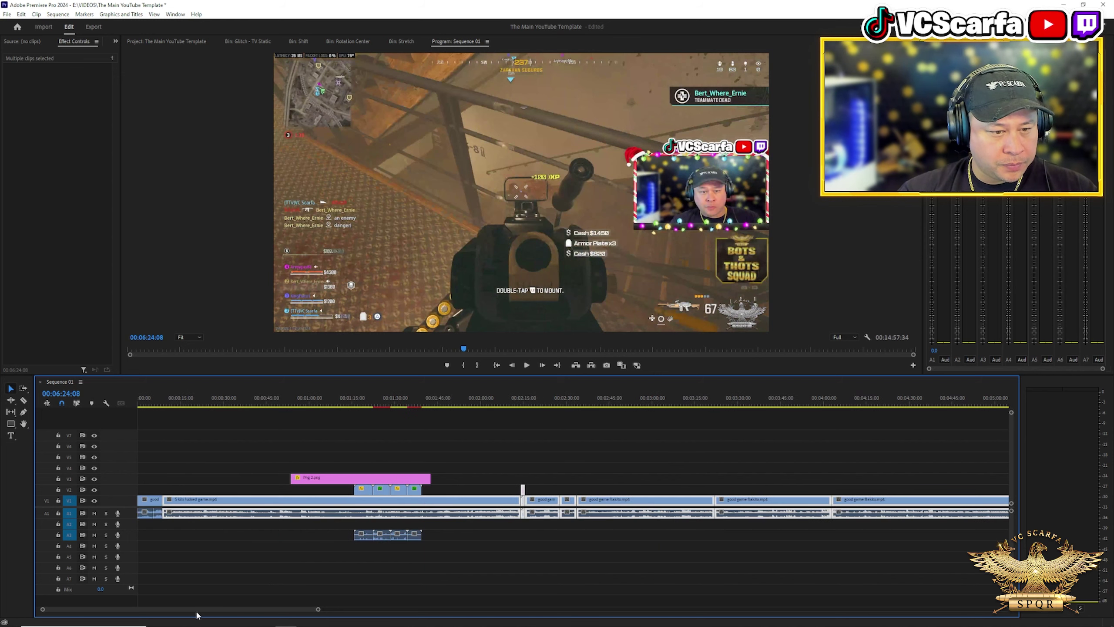
pyautogui.moveTo(178, 509); pyautogui.dragTo(175, 508)
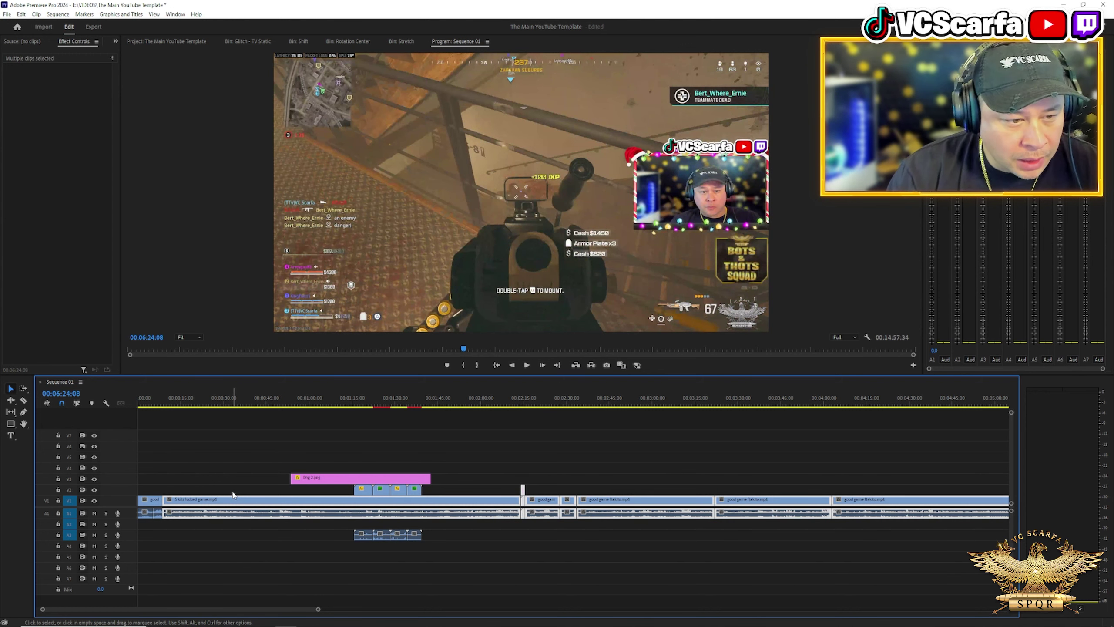
pyautogui.press('Home')
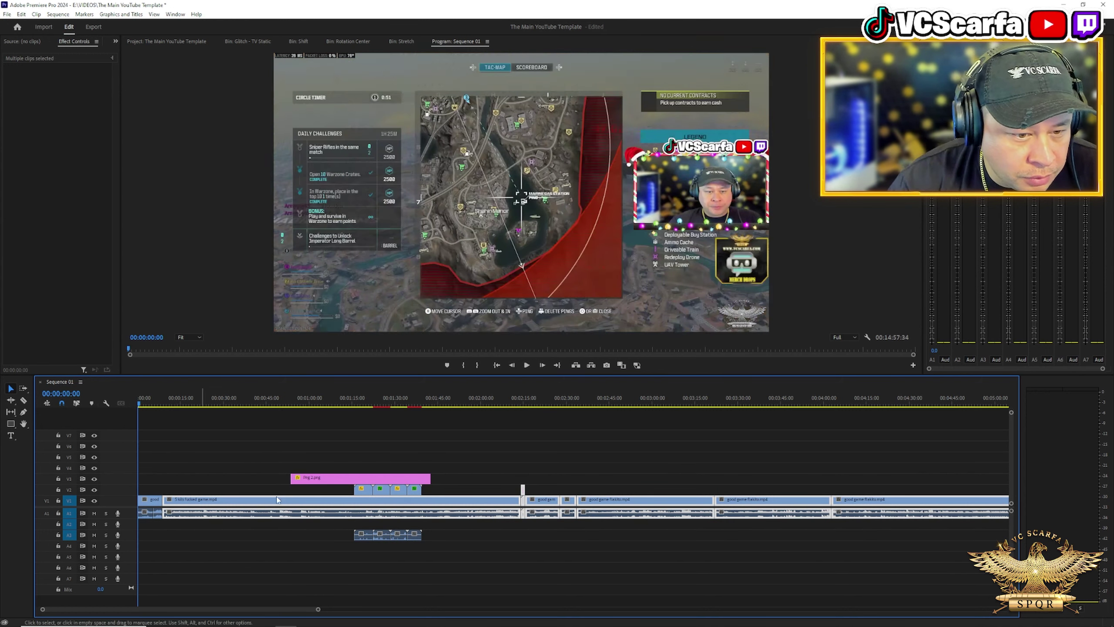
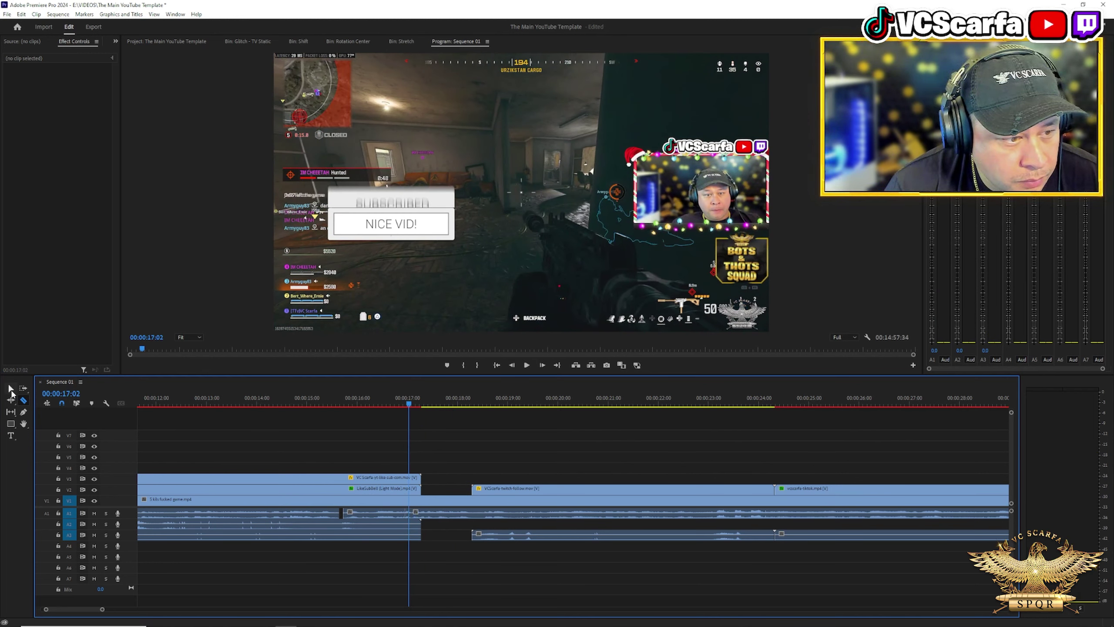
# Step: Remove the short isolated piece of gameplay audio just before 00:00:17:02 and play back across the gap
pyautogui.click(11, 389)
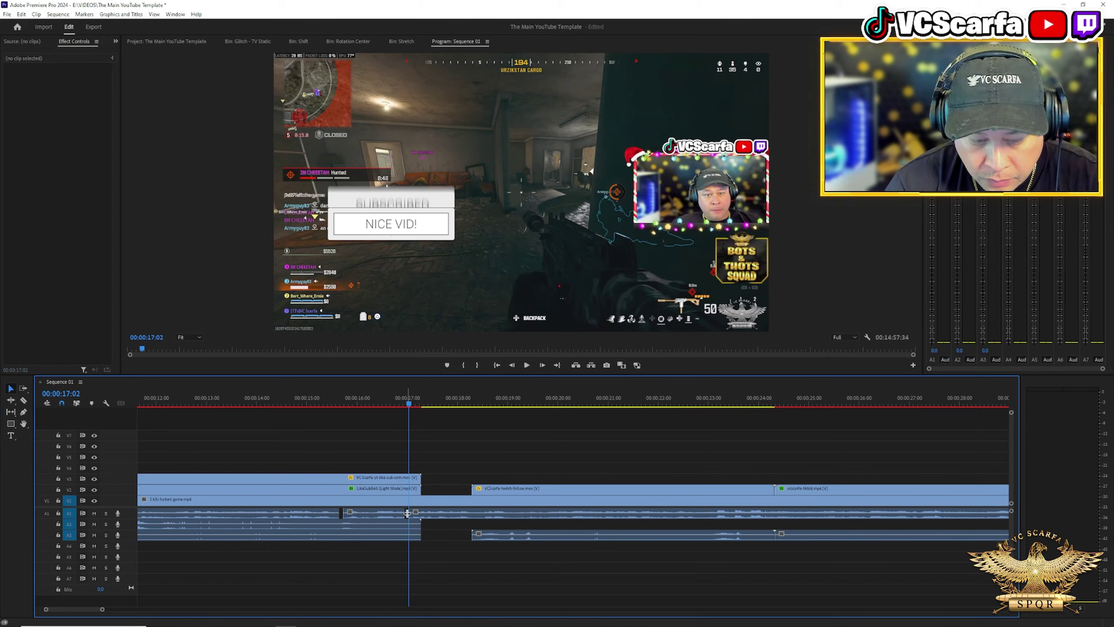
pyautogui.click(396, 401)
pyautogui.press('space')
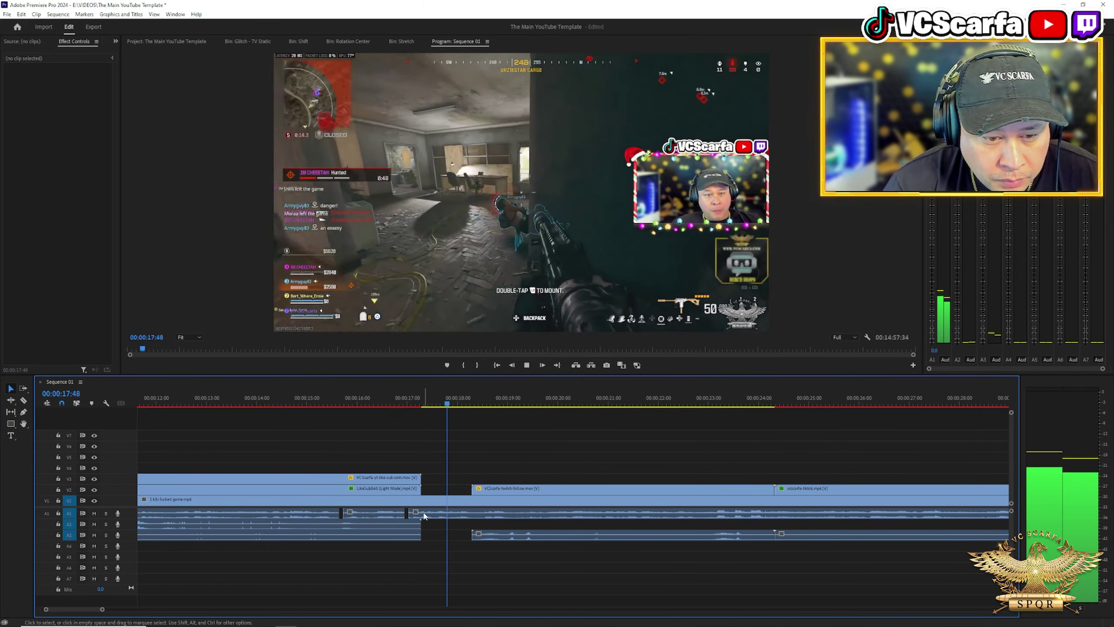
pyautogui.click(378, 402)
pyautogui.press('space')
# Step: Play on to 00:00:23:46 and split the gameplay audio at six points from 00:00:23:10 to about 00:00:24:05, isolating three short pieces
pyautogui.moveTo(102, 610); pyautogui.dragTo(91, 609)
pyautogui.click(23, 401)
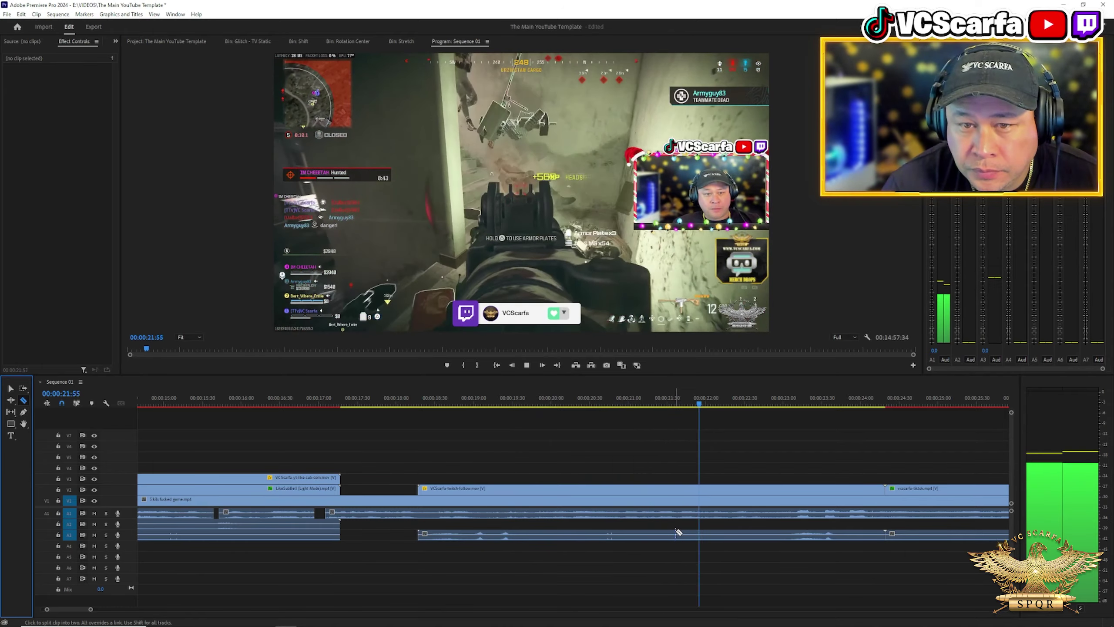
pyautogui.press('space')
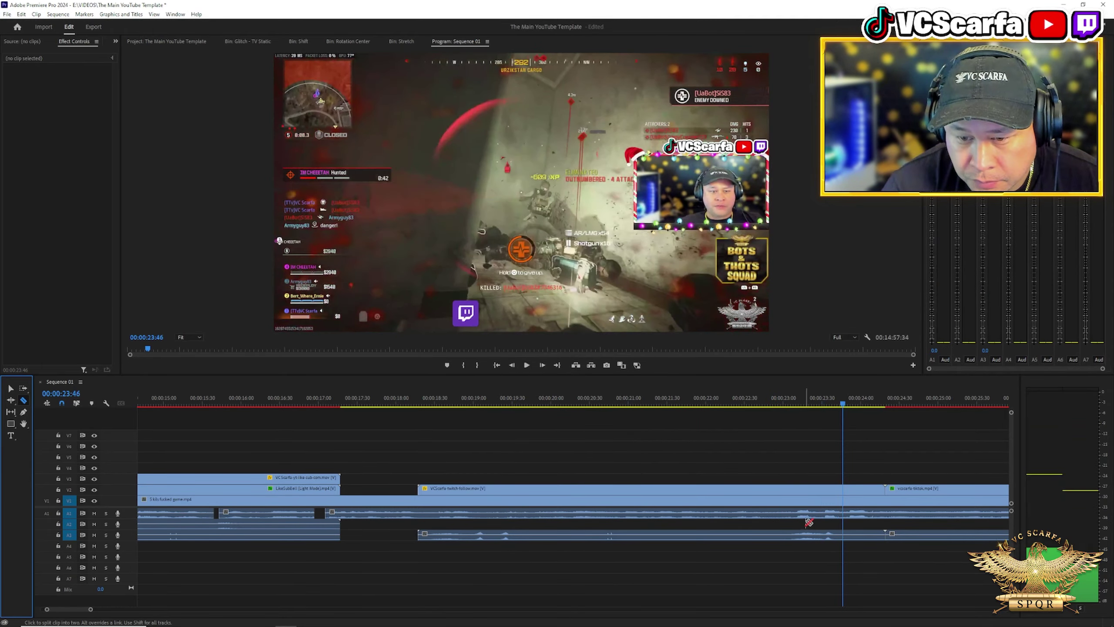
pyautogui.click(797, 405)
pyautogui.click(797, 512)
pyautogui.click(815, 513)
pyautogui.click(825, 513)
pyautogui.click(839, 513)
pyautogui.click(850, 513)
pyautogui.click(868, 512)
# Step: Delete the three short isolated gameplay audio pieces between 00:00:23:10 and about 00:00:24:05, leaving gaps in the track
pyautogui.click(7, 387)
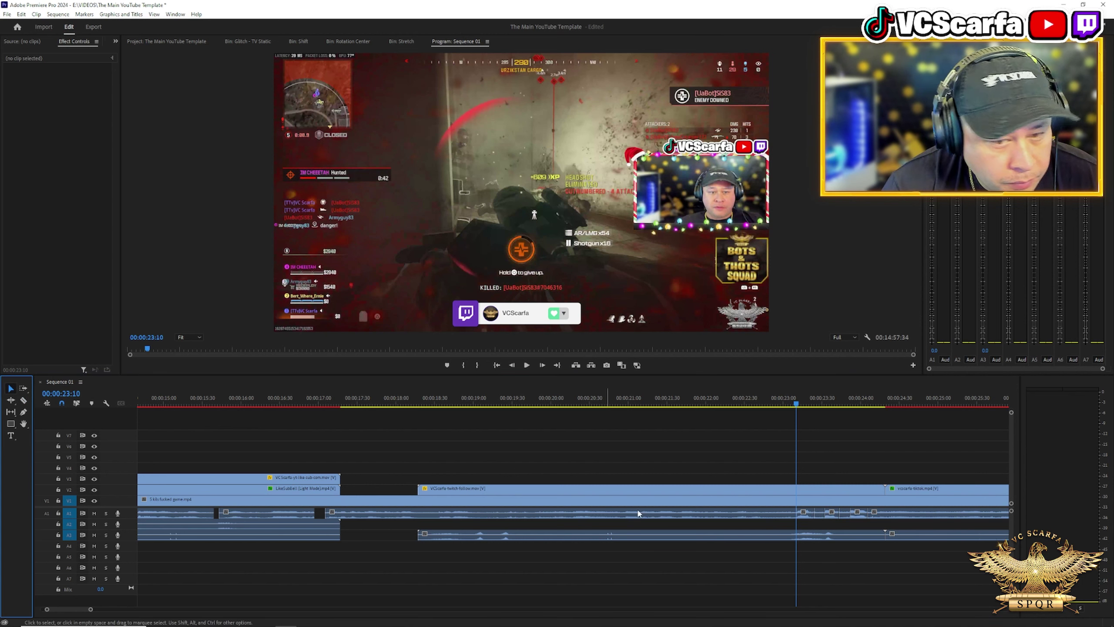
pyautogui.click(807, 514)
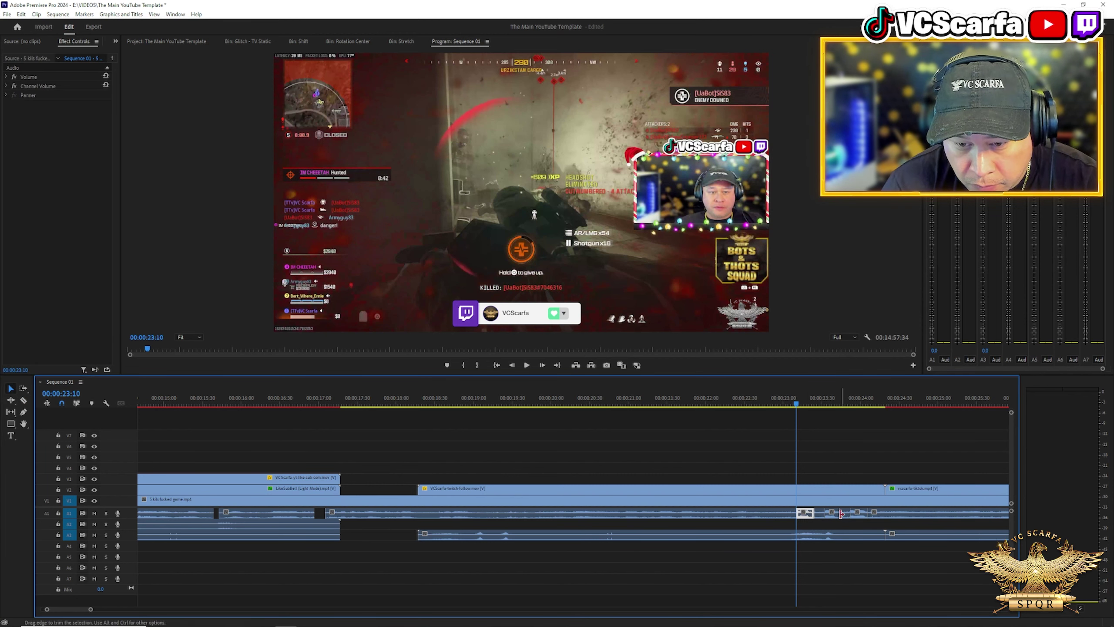
pyautogui.press('Delete')
pyautogui.click(834, 512)
pyautogui.press('Delete')
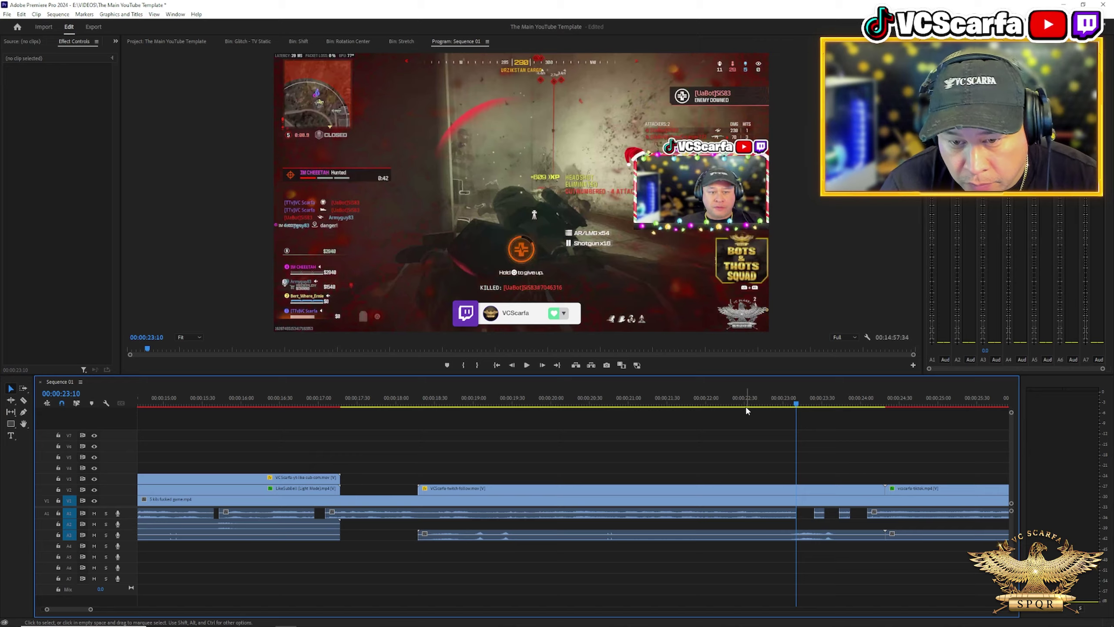
# Step: Play back the stretch from about 00:00:22:27 to 00:00:28:37 to check the audio gaps and listen for further audio to remove
pyautogui.click(746, 410)
pyautogui.press('space')
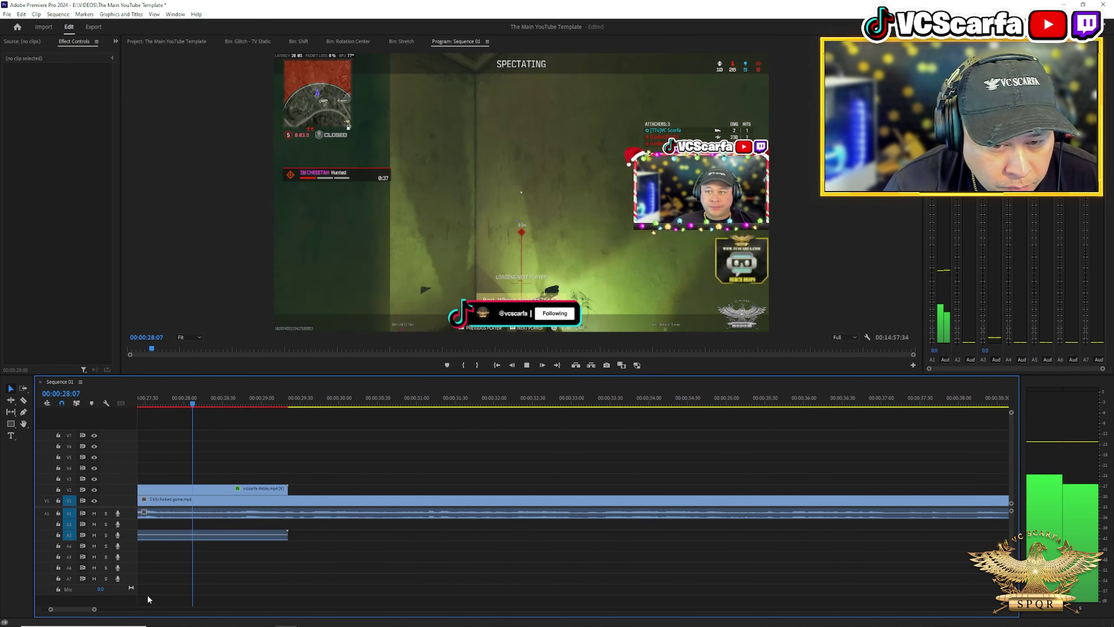
pyautogui.press('space')
pyautogui.scroll(-2, 381, 545)
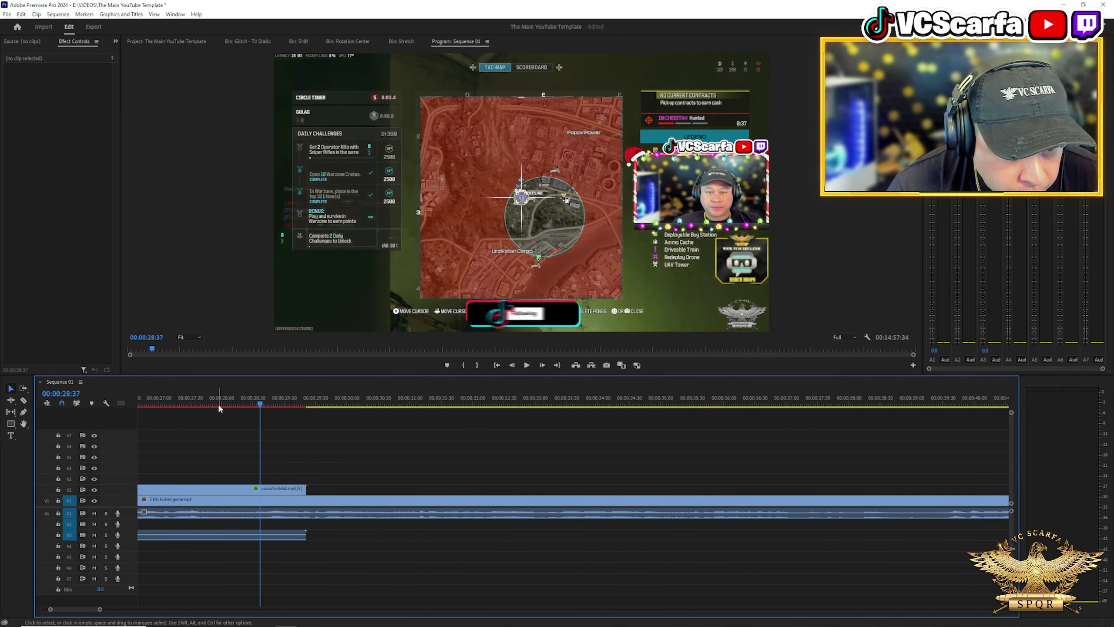
pyautogui.moveTo(219, 408); pyautogui.dragTo(146, 404)
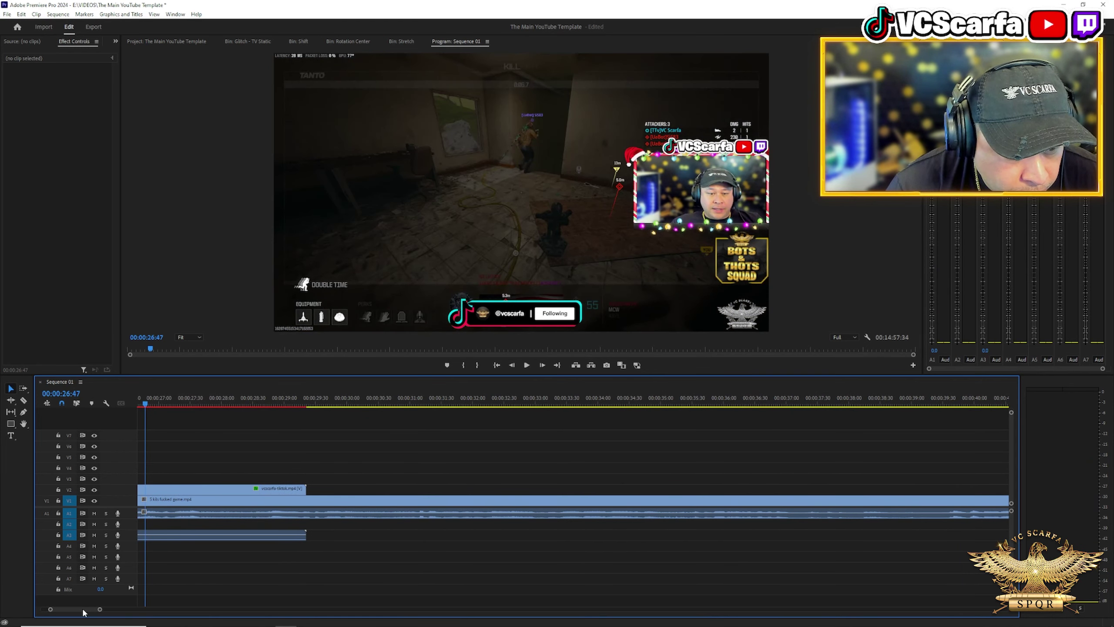
pyautogui.moveTo(83, 609); pyautogui.dragTo(80, 610)
pyautogui.click(343, 403)
pyautogui.click(25, 401)
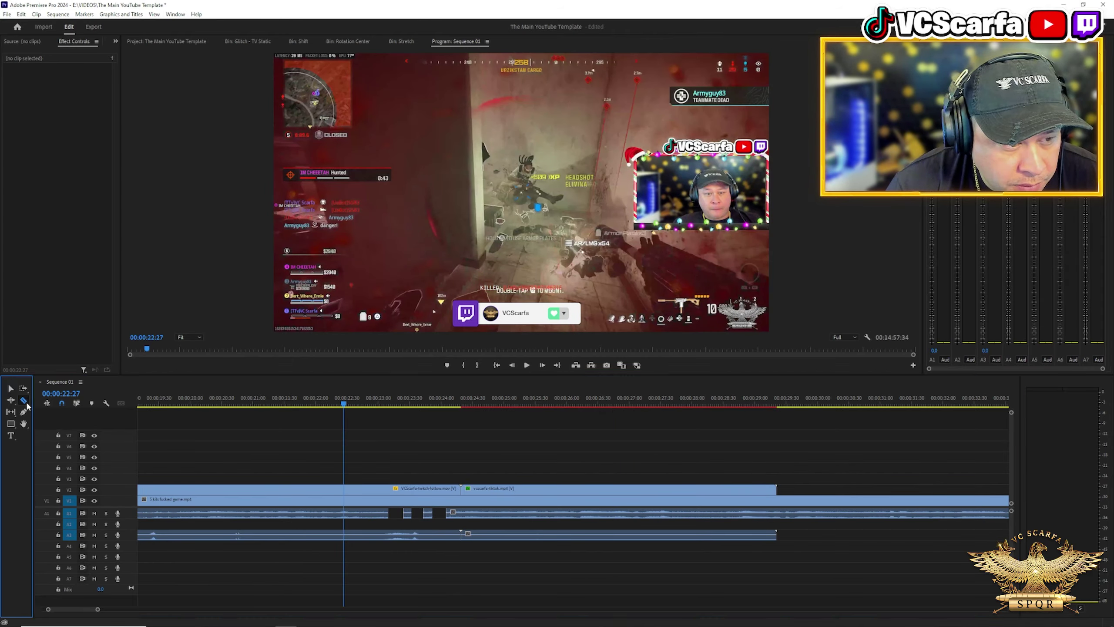
pyautogui.press('space')
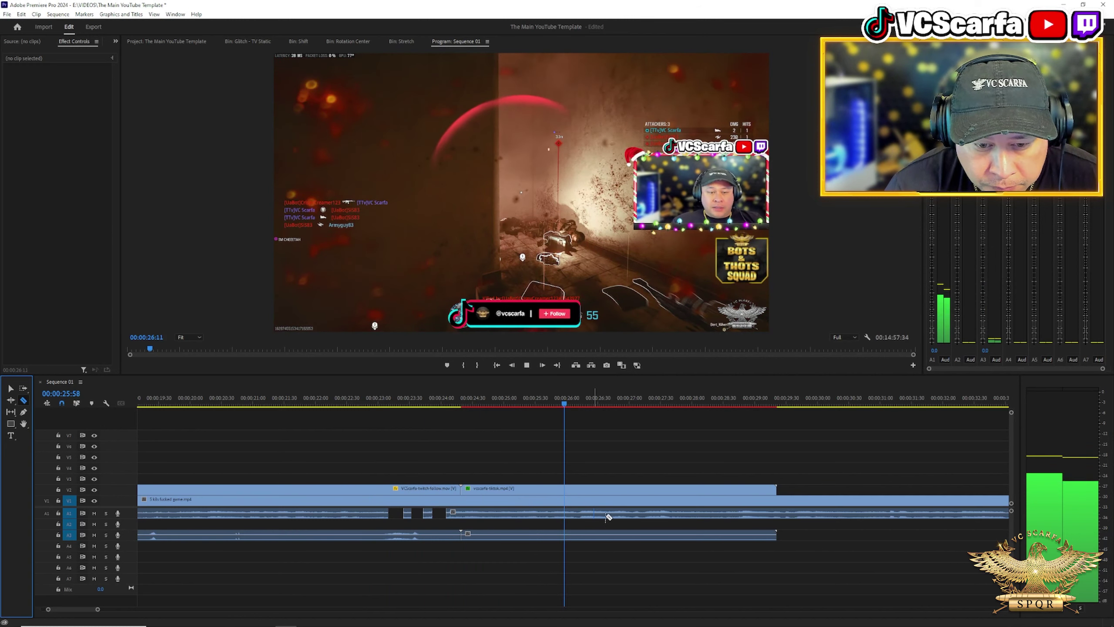
pyautogui.press('space')
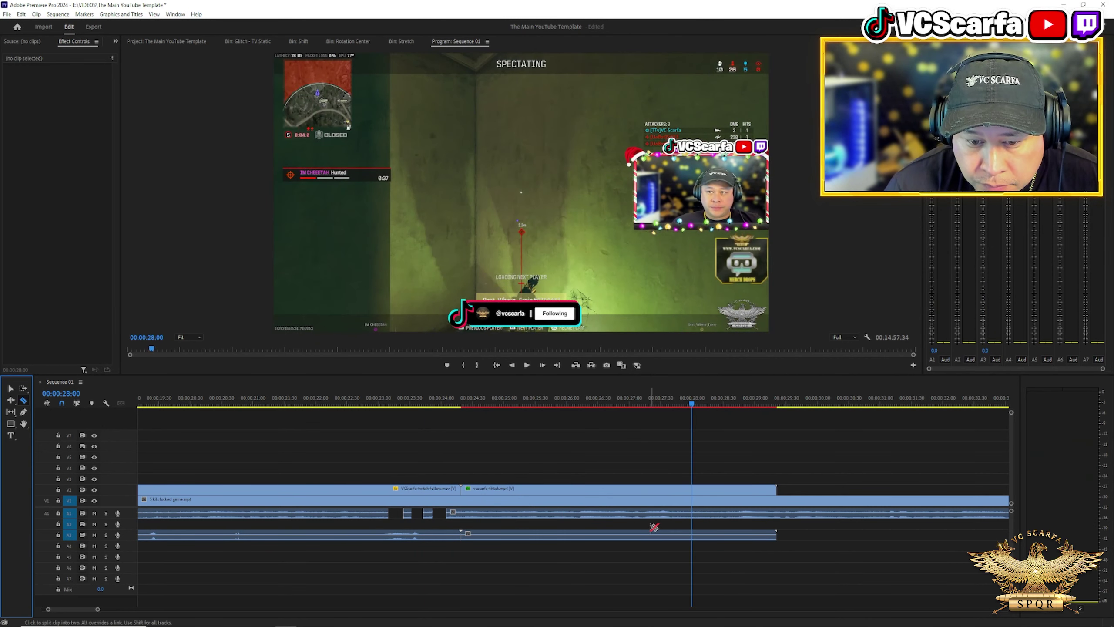
# Step: Locate the unwanted sound near 00:00:27:05, split the gameplay audio on both sides of it and delete the short piece
pyautogui.moveTo(662, 406); pyautogui.dragTo(647, 403)
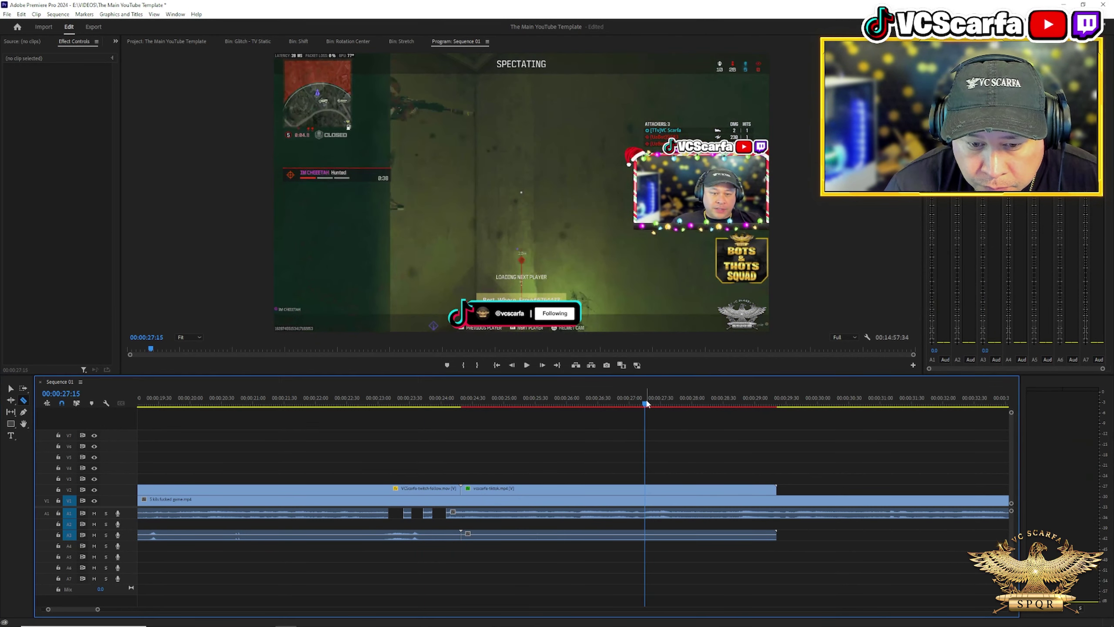
pyautogui.press('space')
pyautogui.press('space')
pyautogui.click(574, 399)
pyautogui.press('space')
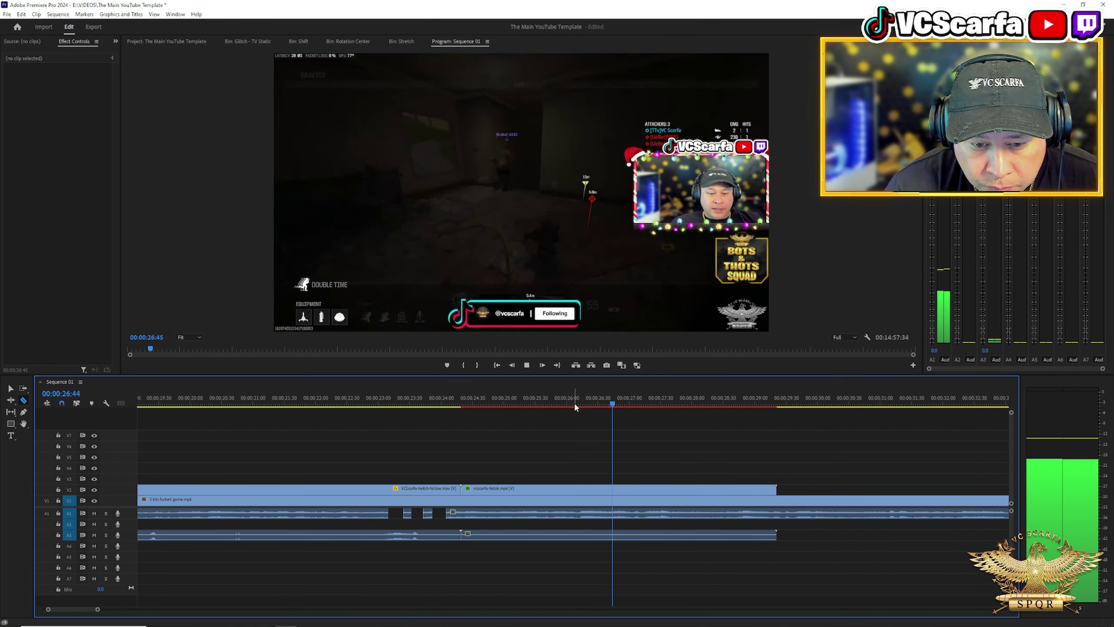
pyautogui.press('space')
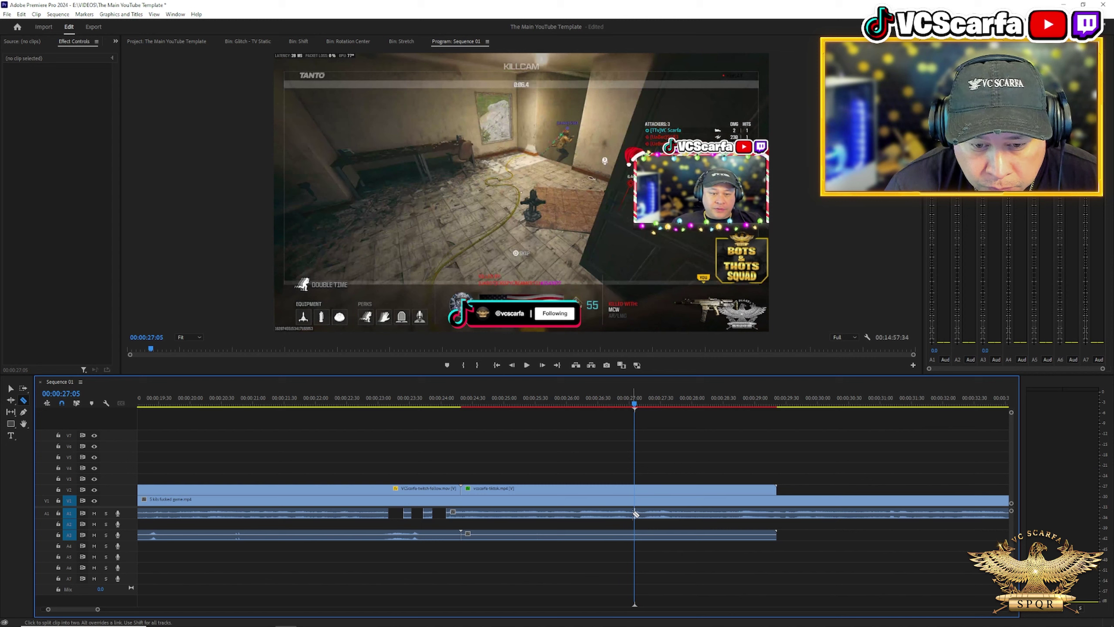
pyautogui.click(9, 389)
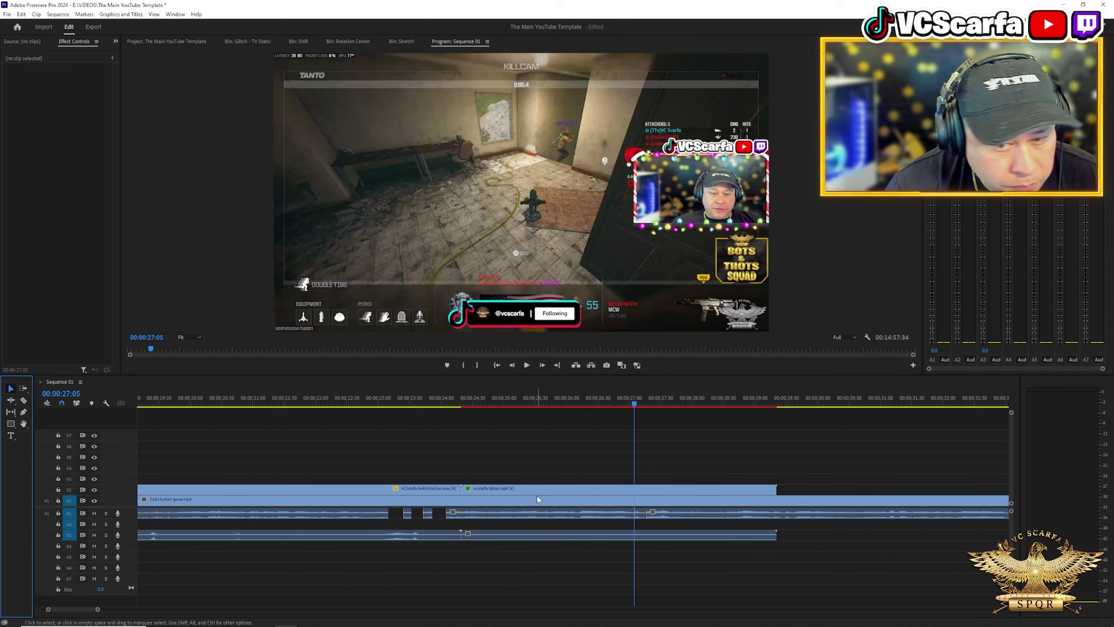
pyautogui.click(640, 514)
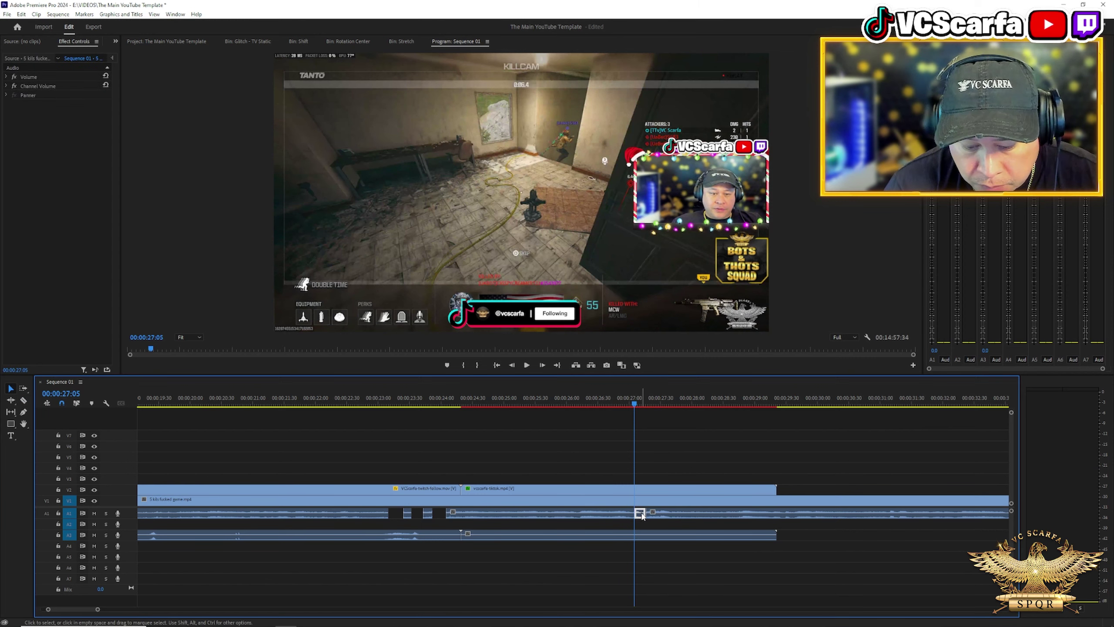
pyautogui.press('Delete')
# Step: Play on from the last gap, split the gameplay audio at 00:00:29:40 and about 00:00:29:52, and delete the piece between
pyautogui.click(591, 404)
pyautogui.press('space')
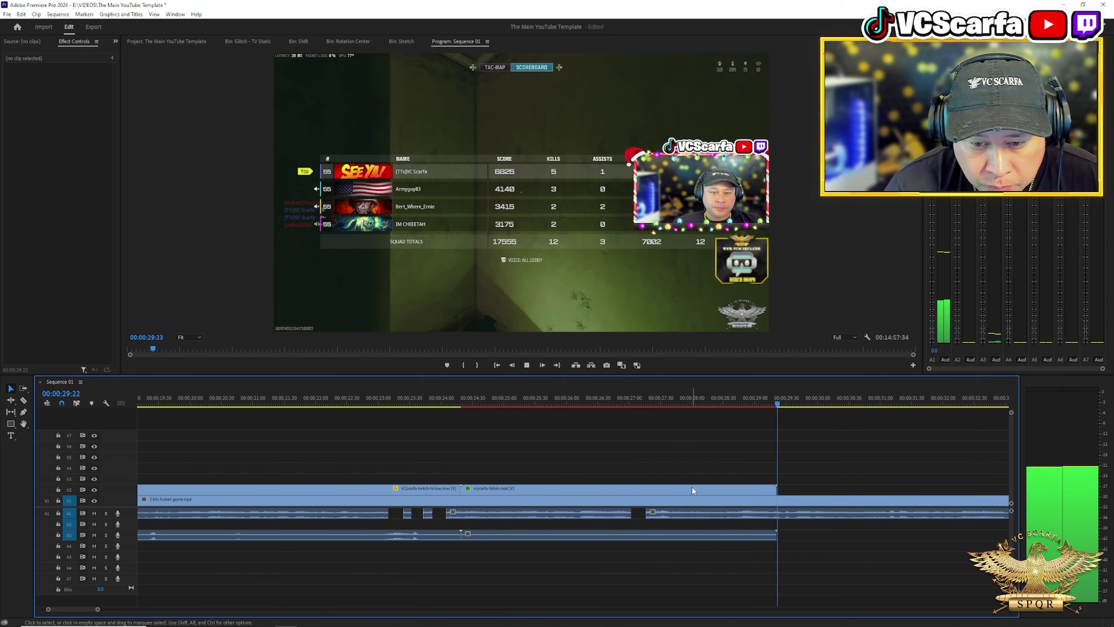
pyautogui.press('space')
pyautogui.click(765, 402)
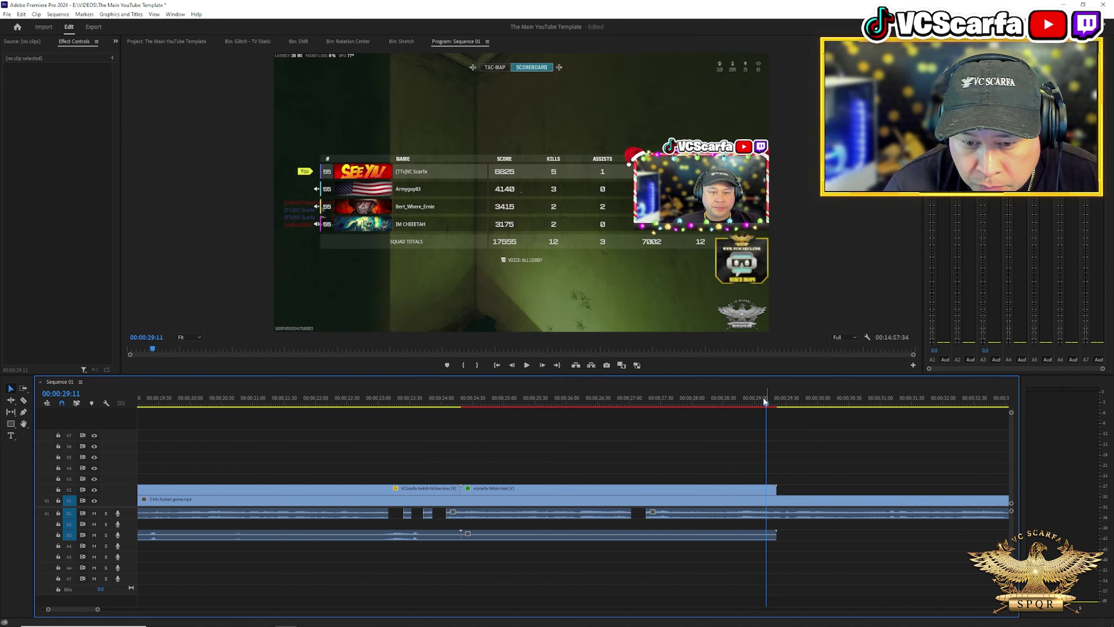
pyautogui.click(24, 401)
pyautogui.press('space')
pyautogui.press('space')
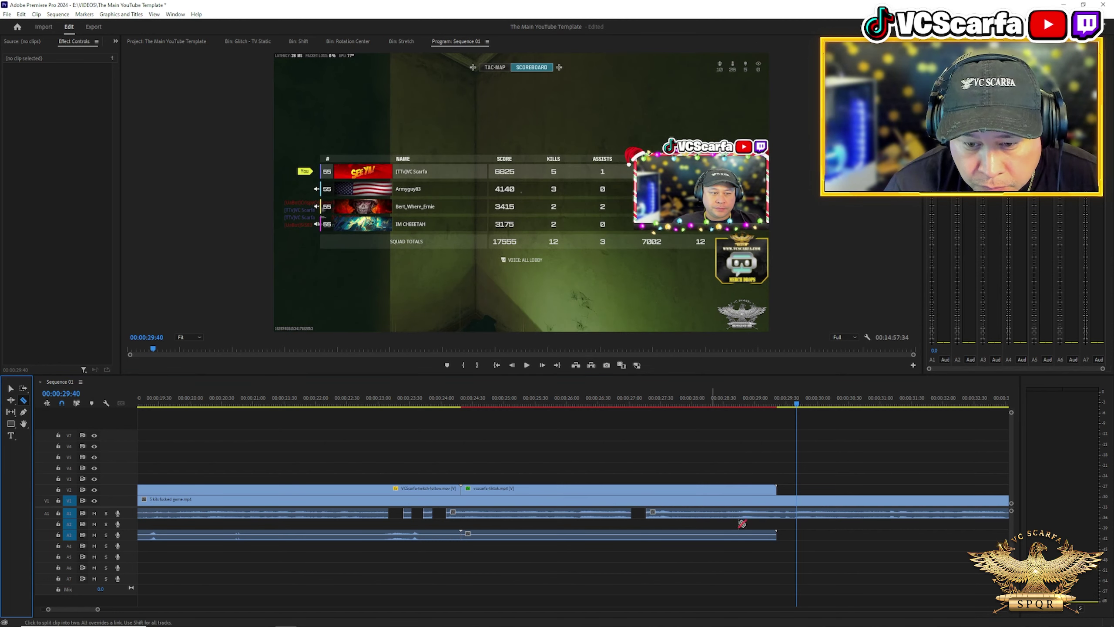
pyautogui.click(796, 516)
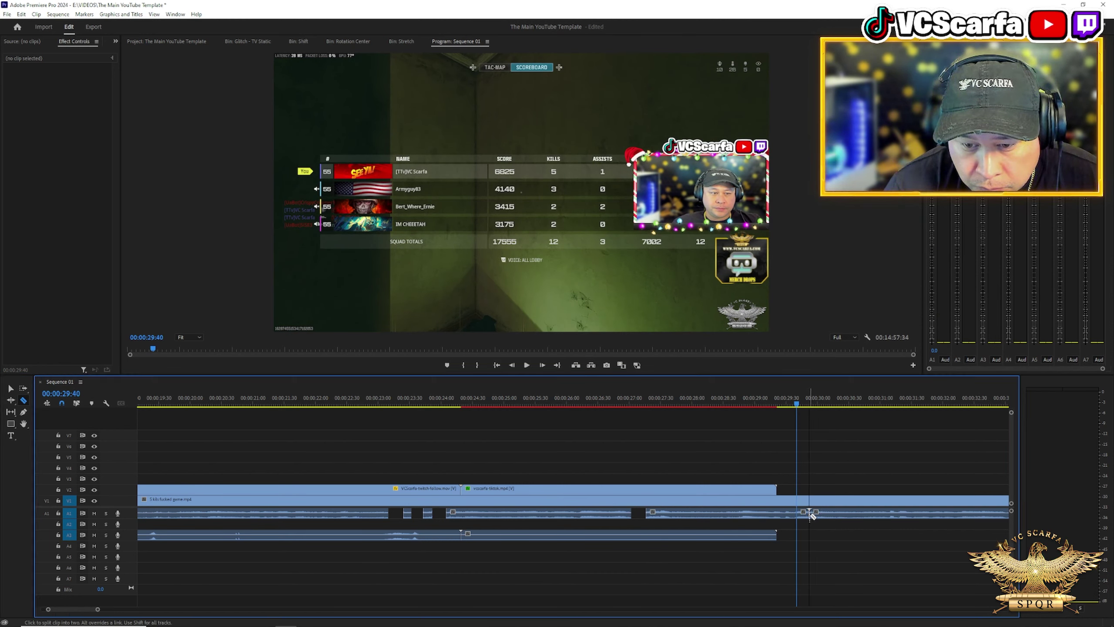
pyautogui.click(10, 388)
pyautogui.click(805, 515)
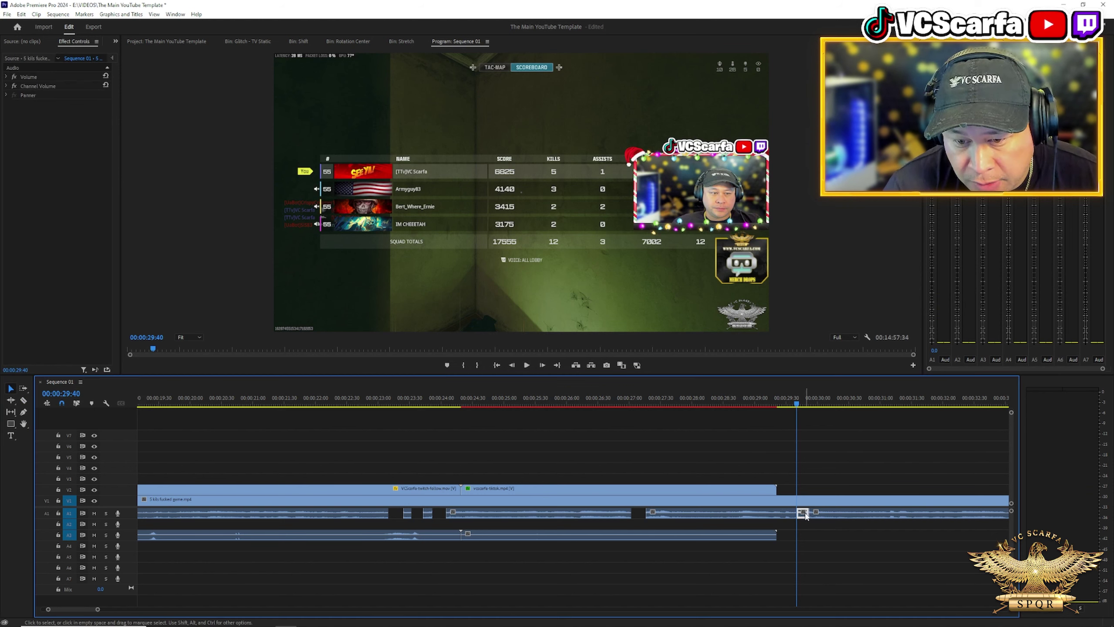
pyautogui.press('Delete')
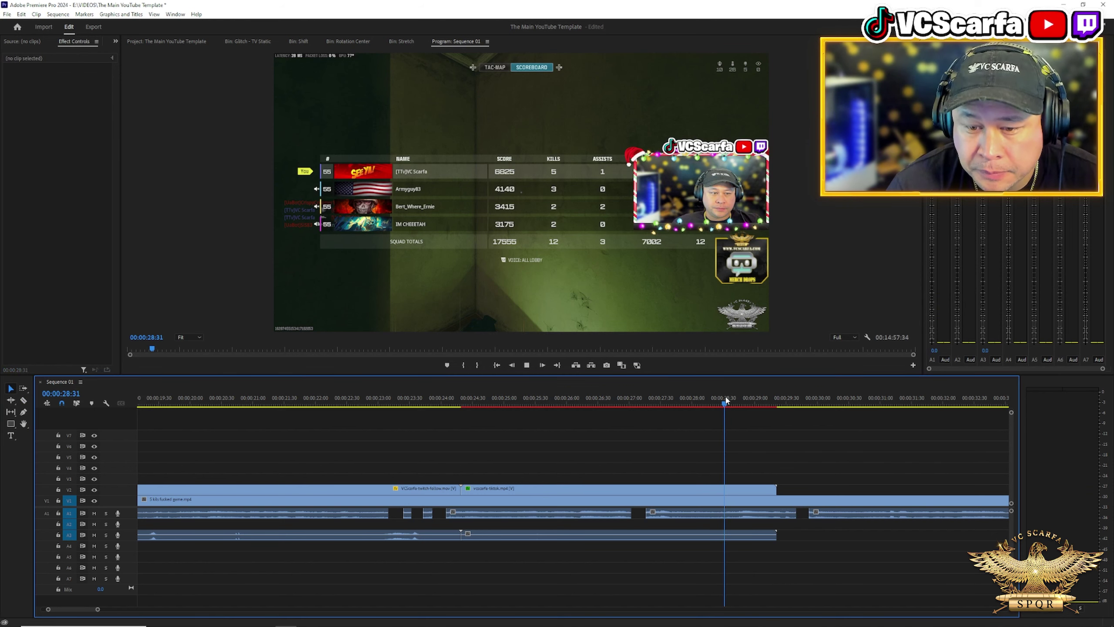
# Step: Play back the edited audio from 00:00:28:31 to 00:00:41:25 to check the latest gap and the footage that follows
pyautogui.press('space')
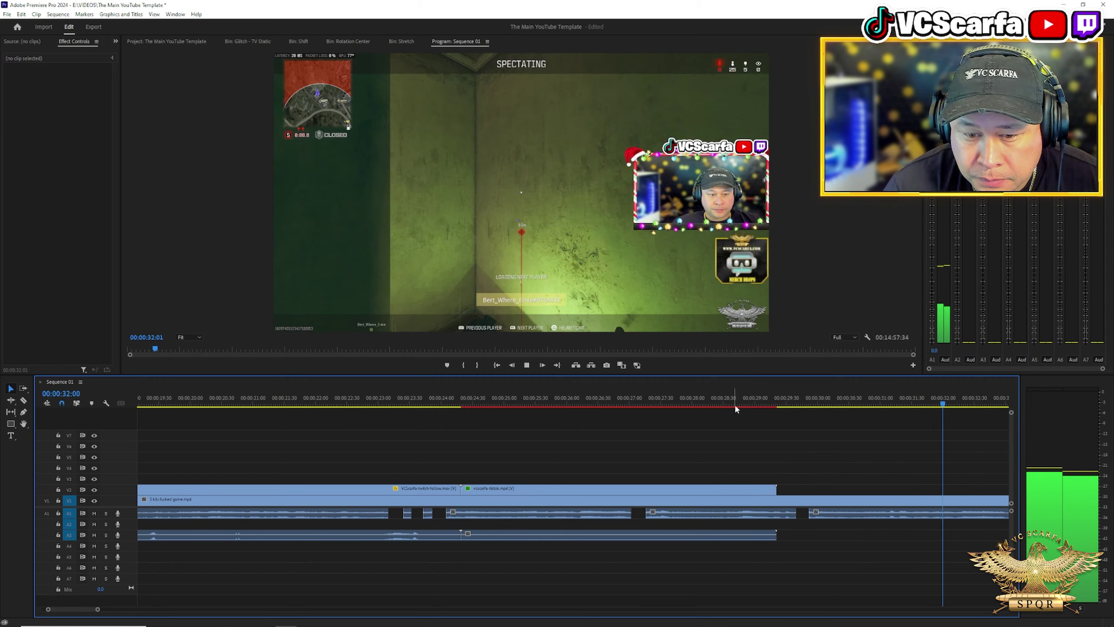
pyautogui.scroll(-12, 776, 527)
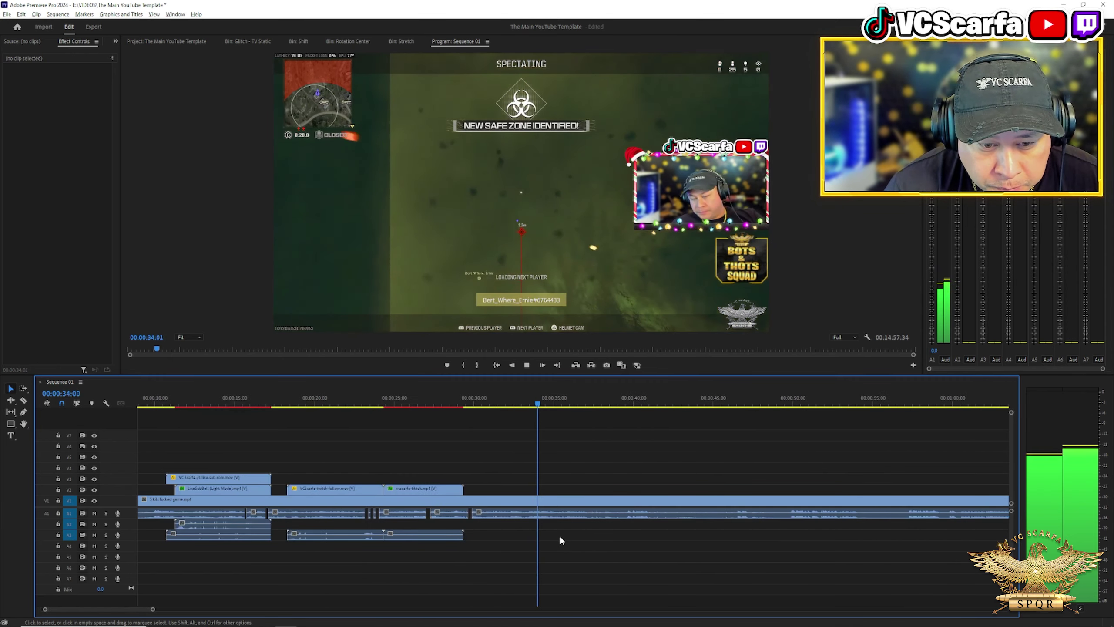
pyautogui.press('-')
pyautogui.press('-')
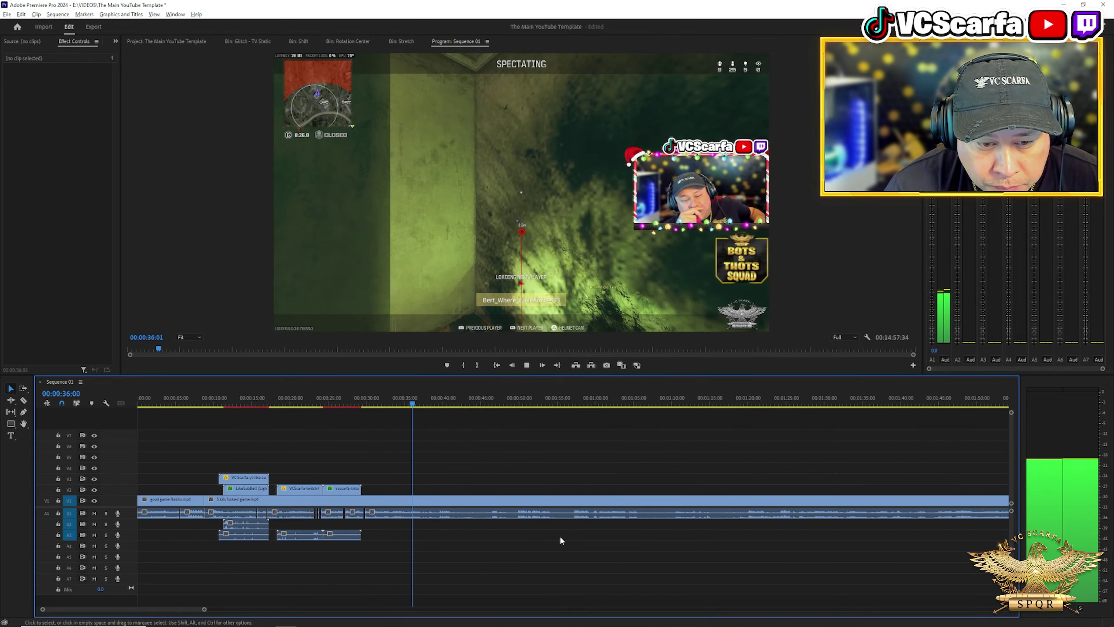
pyautogui.press('-')
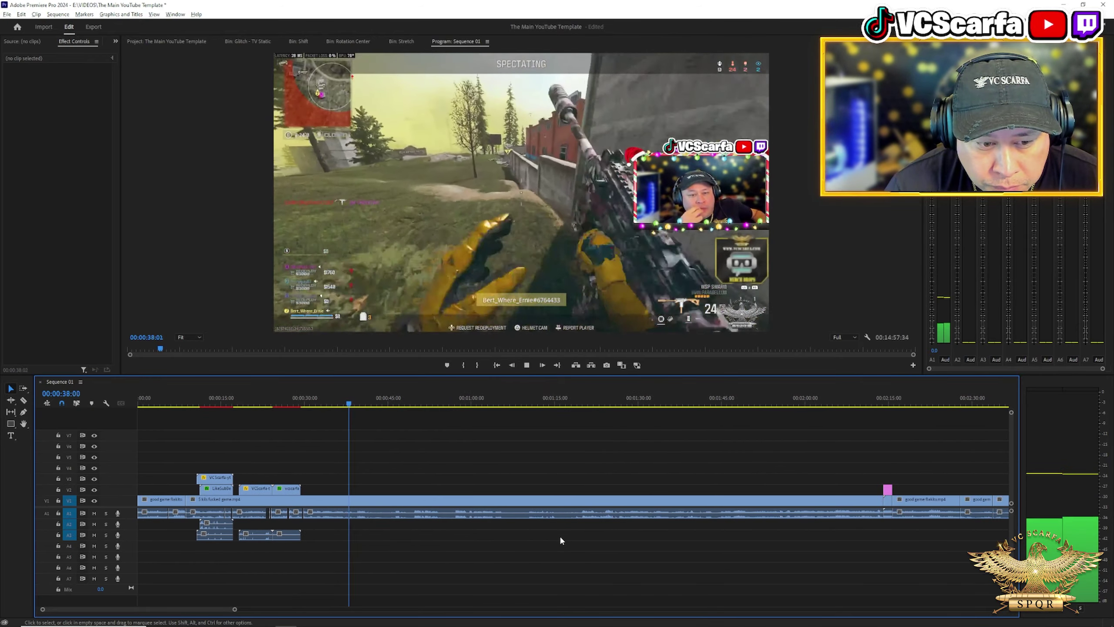
pyautogui.press('-')
pyautogui.press('-')
pyautogui.press('-')
pyautogui.press('-')
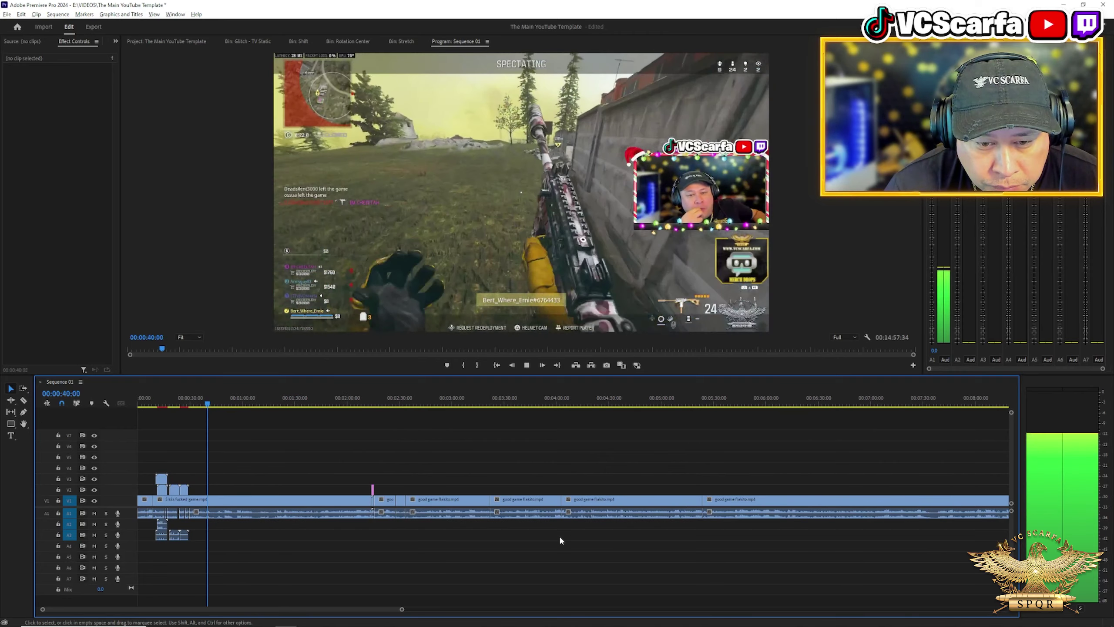
pyautogui.press('-')
pyautogui.press('space')
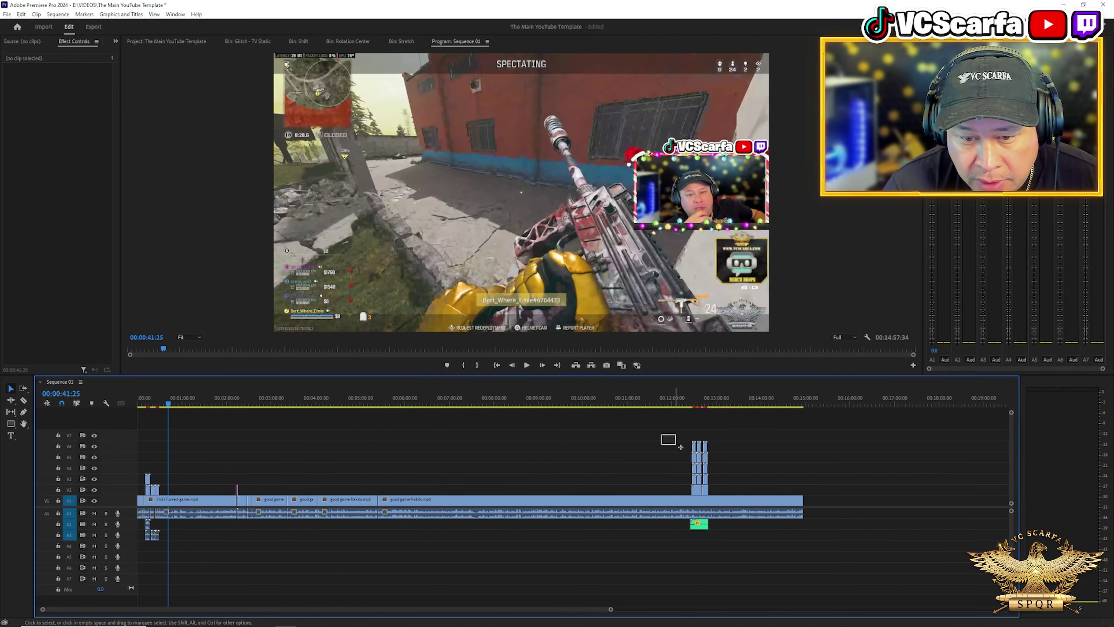
# Step: Select all stacked end-screen clips with their music and move them so the empty background starts at the end of the last gameplay clip
pyautogui.moveTo(680, 447); pyautogui.dragTo(809, 494)
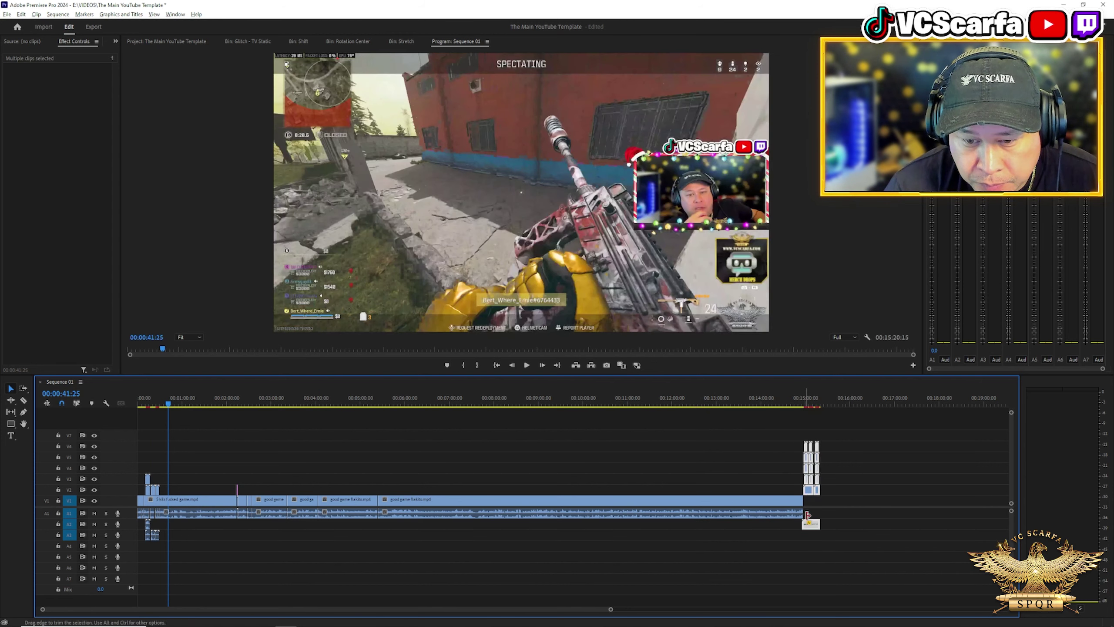
pyautogui.scroll(10, 808, 515)
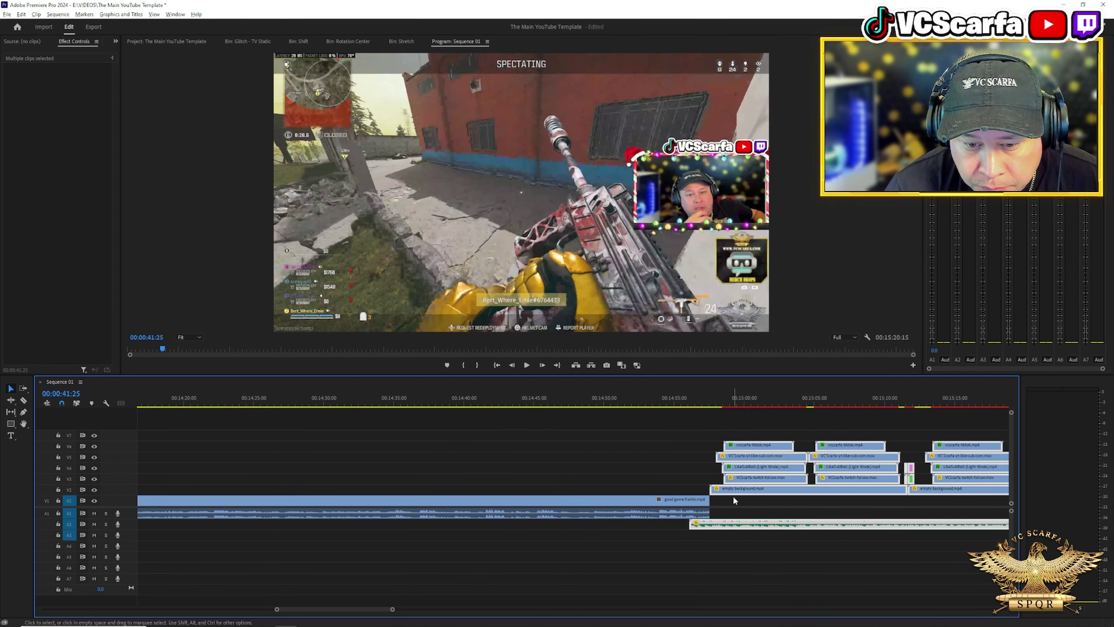
pyautogui.moveTo(729, 495); pyautogui.dragTo(728, 495)
pyautogui.scroll(5, 732, 496)
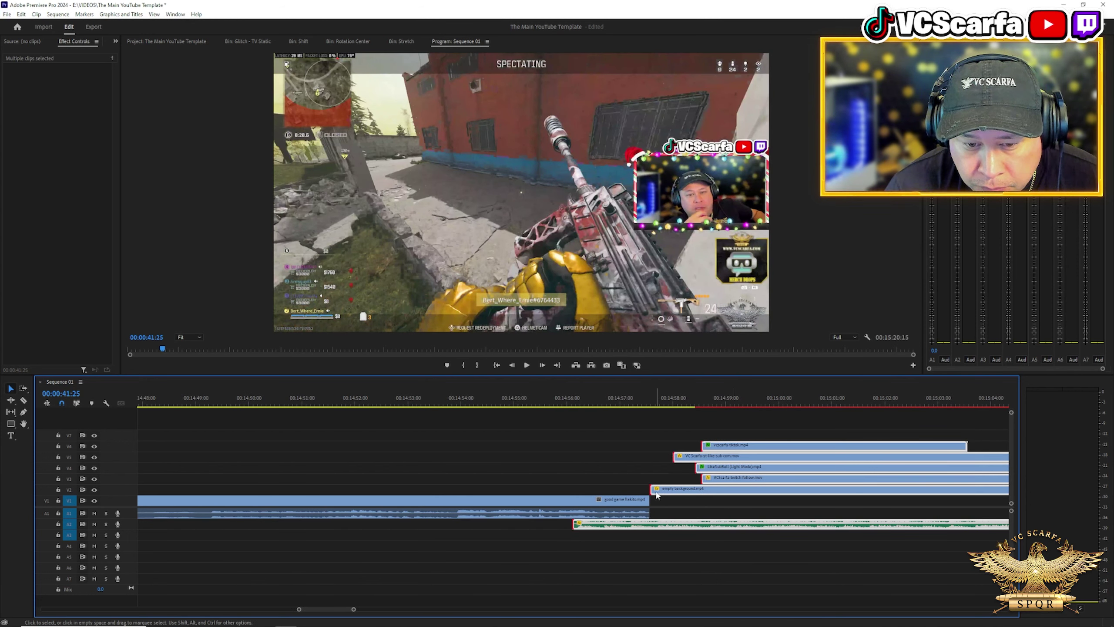
pyautogui.scroll(-1, 661, 500)
pyautogui.scroll(-4, 661, 501)
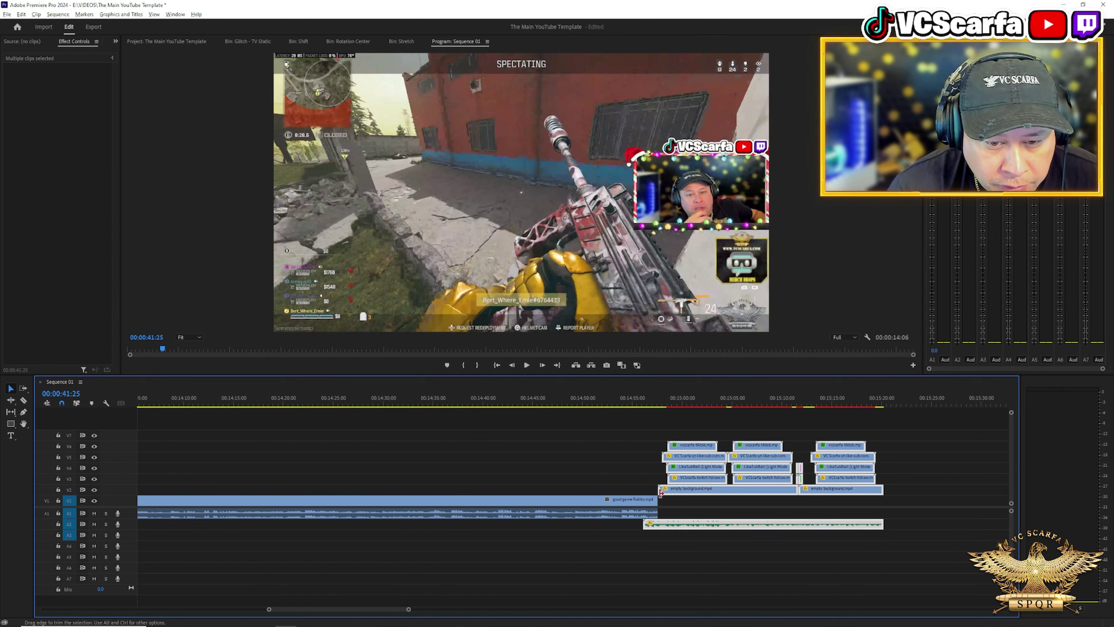
pyautogui.scroll(-1, 465, 587)
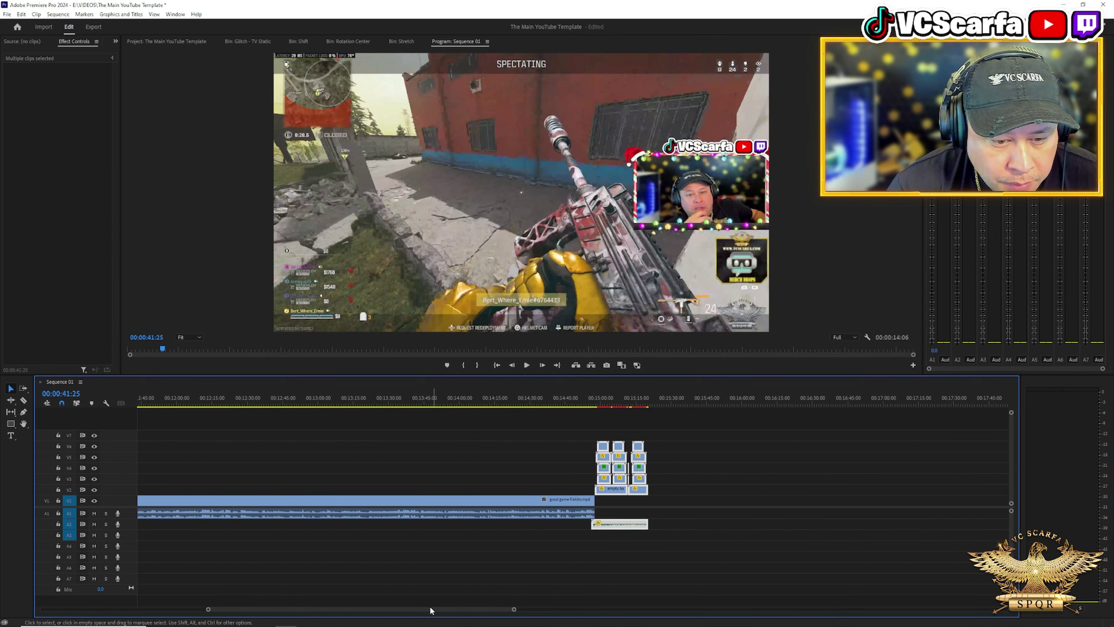
# Step: Close the Glitch - TV Static, Shift, Rotation Center and Stretch bins so only the project and program views remain
pyautogui.moveTo(431, 610); pyautogui.dragTo(265, 609)
pyautogui.scroll(-2, 395, 559)
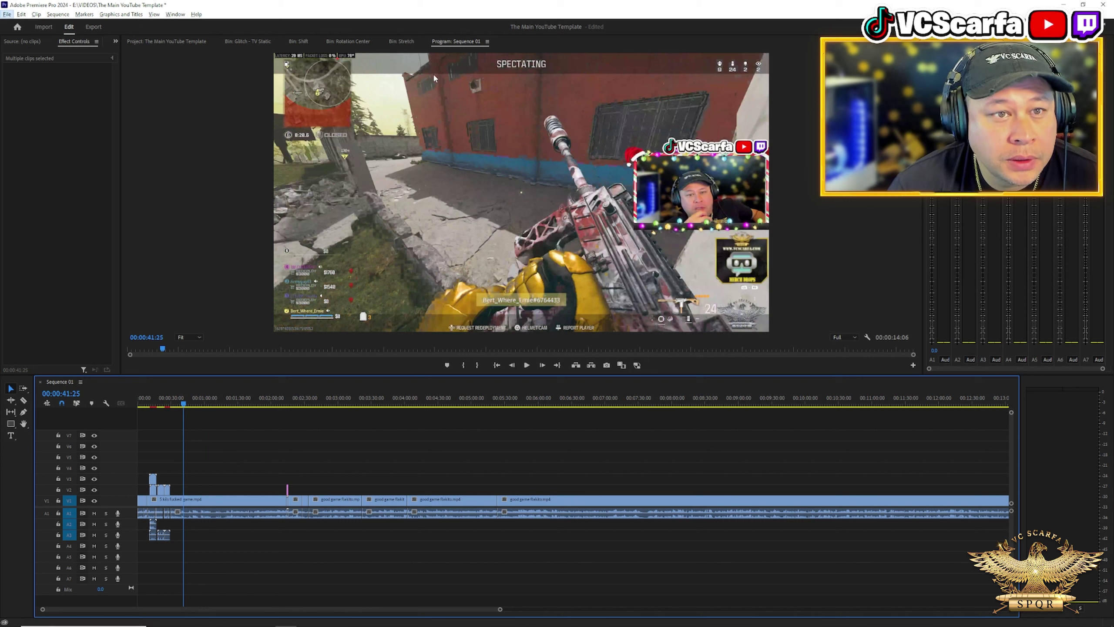
pyautogui.rightClick(244, 39)
pyautogui.click(259, 45)
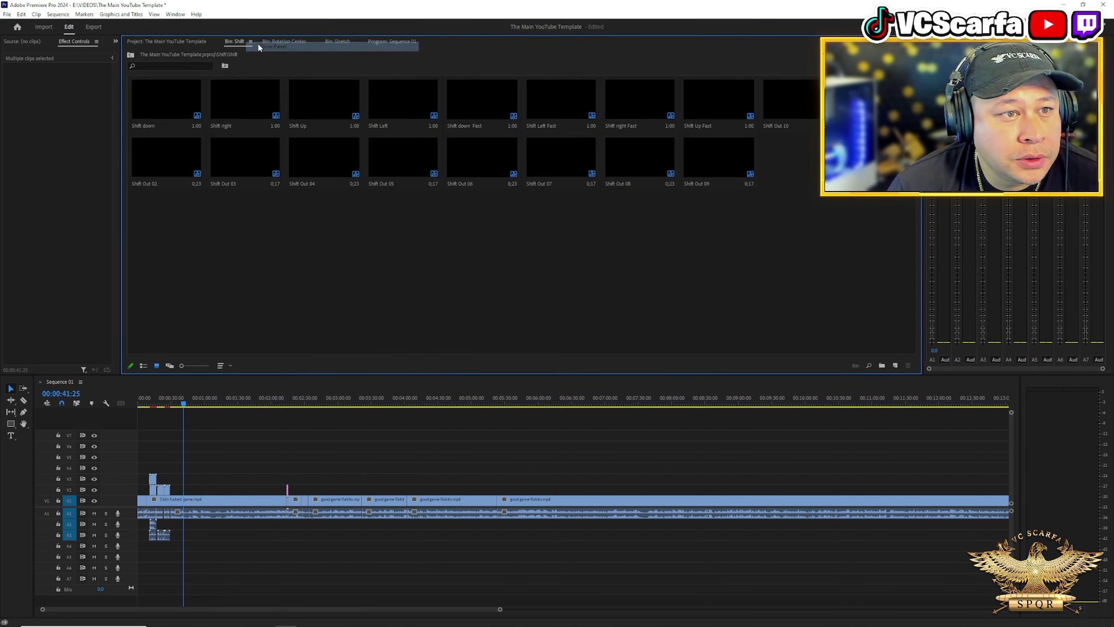
pyautogui.click(252, 41)
pyautogui.click(259, 45)
pyautogui.click(252, 42)
pyautogui.click(259, 46)
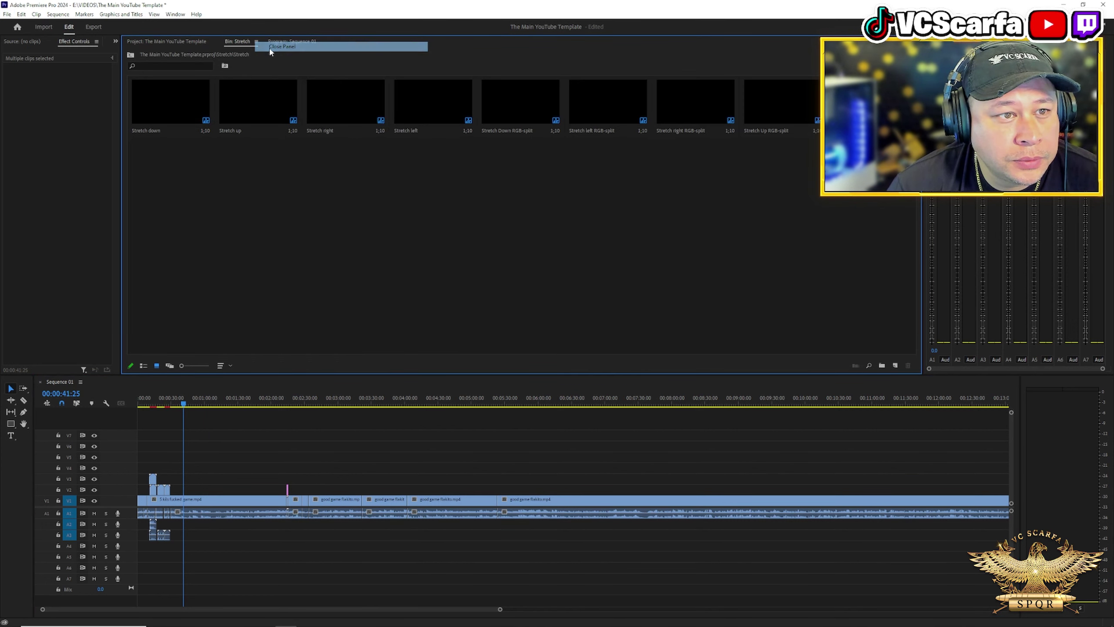
pyautogui.click(257, 42)
pyautogui.click(259, 46)
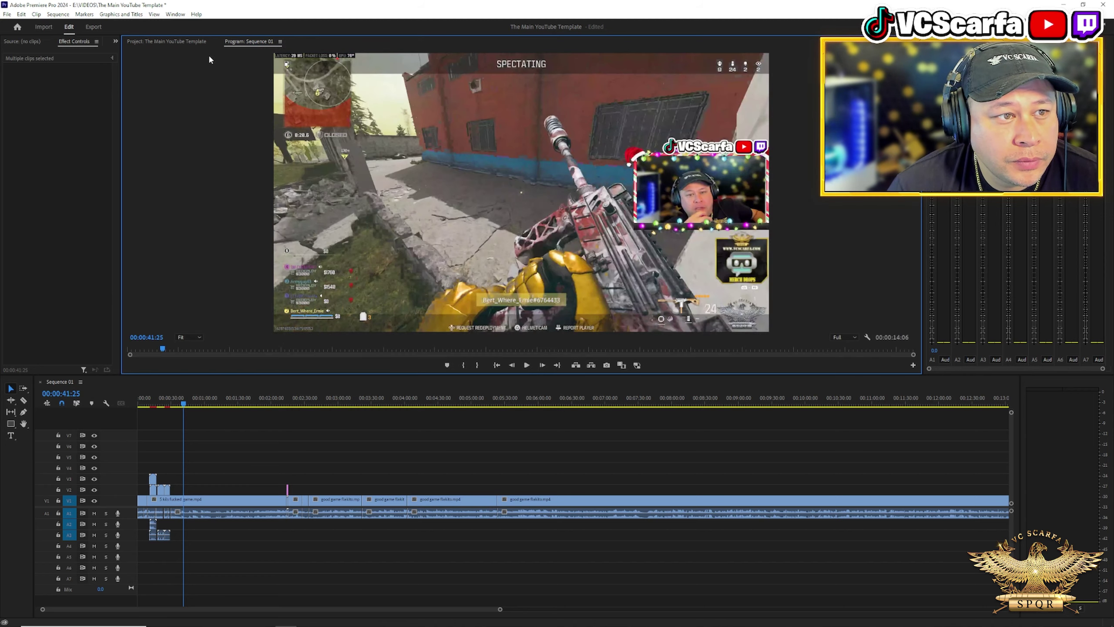
# Step: Return the playhead to 00:00:00:00 and bring the opening clips of the sequence into view
pyautogui.click(183, 41)
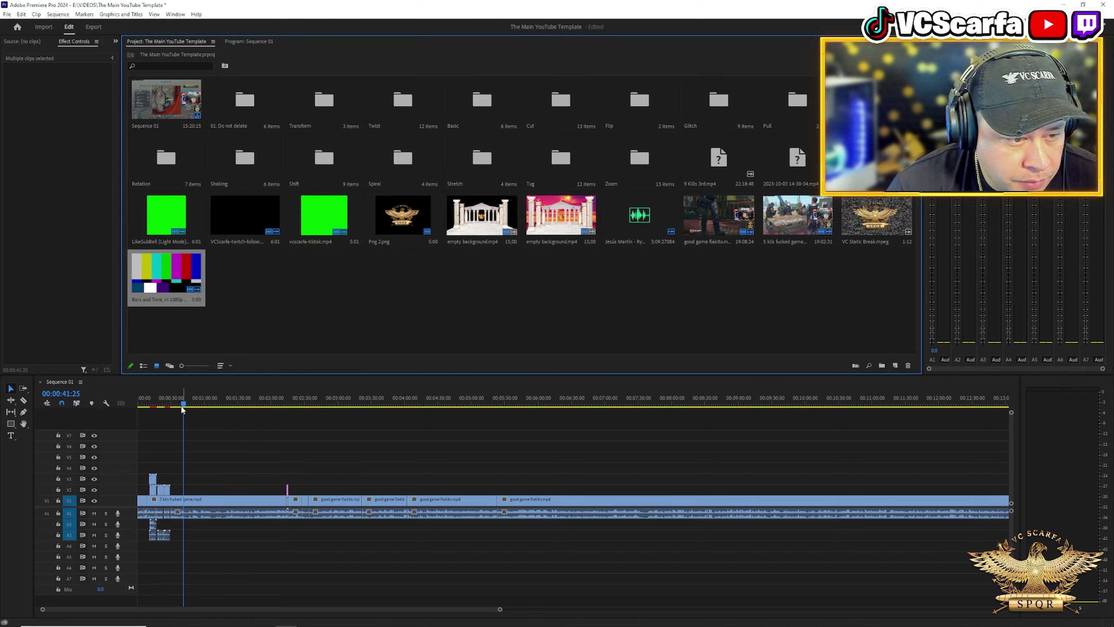
pyautogui.moveTo(183, 403); pyautogui.dragTo(90, 402)
pyautogui.scroll(4, 170, 461)
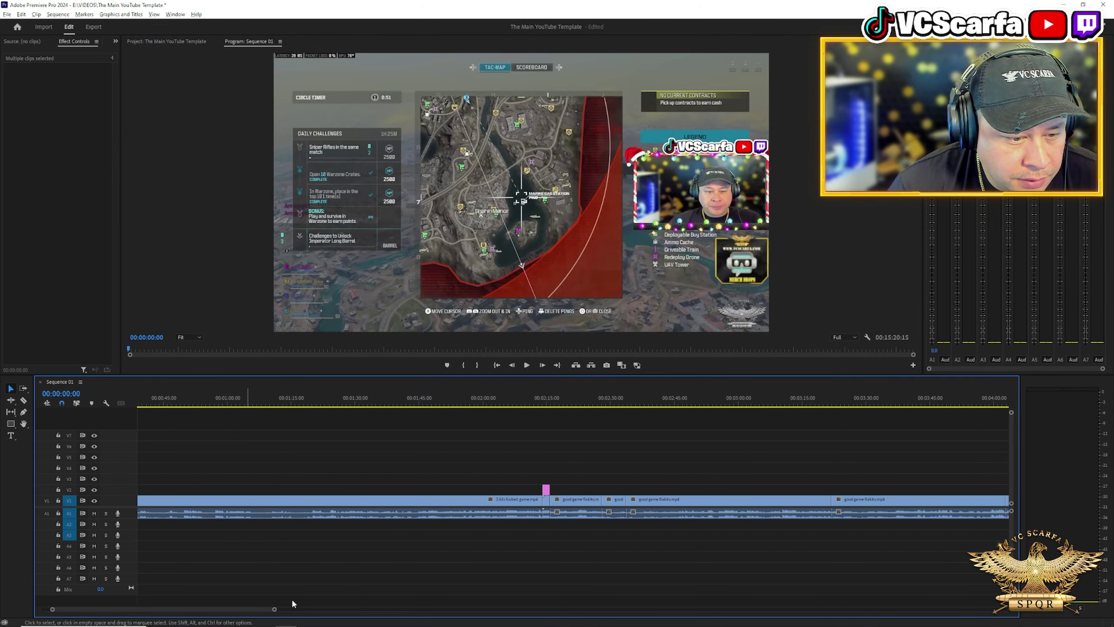
pyautogui.moveTo(256, 610); pyautogui.dragTo(169, 613)
pyautogui.scroll(3, 192, 533)
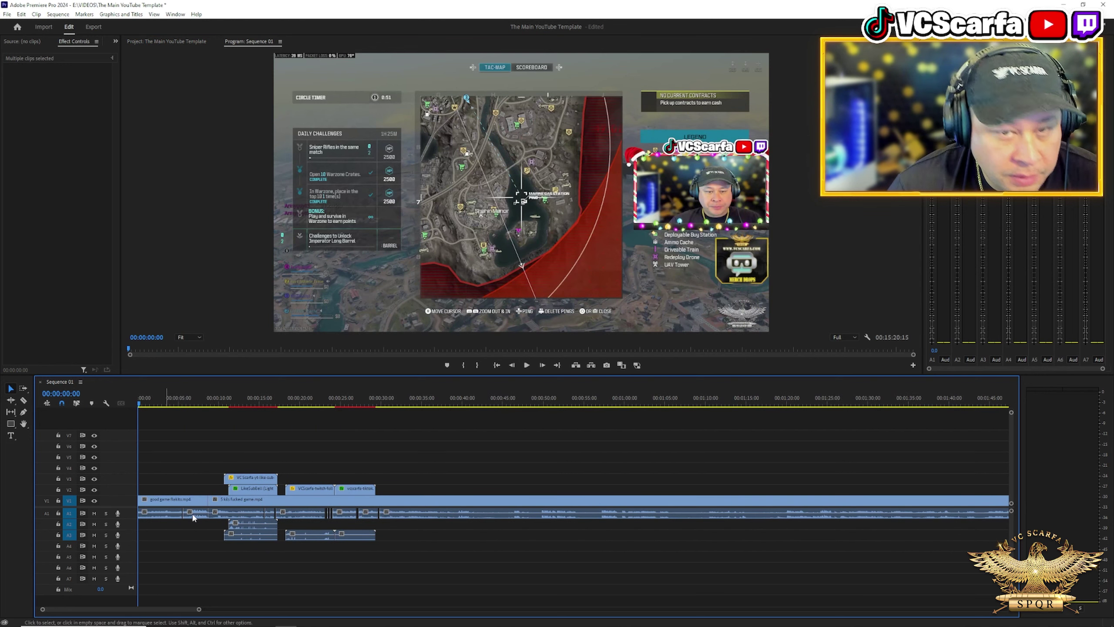
# Step: Place the Zoom Fly in transition from the Zoom bin over the first gameplay cut near 00:00:09 and toggle its Scale to Frame Size option
pyautogui.click(196, 41)
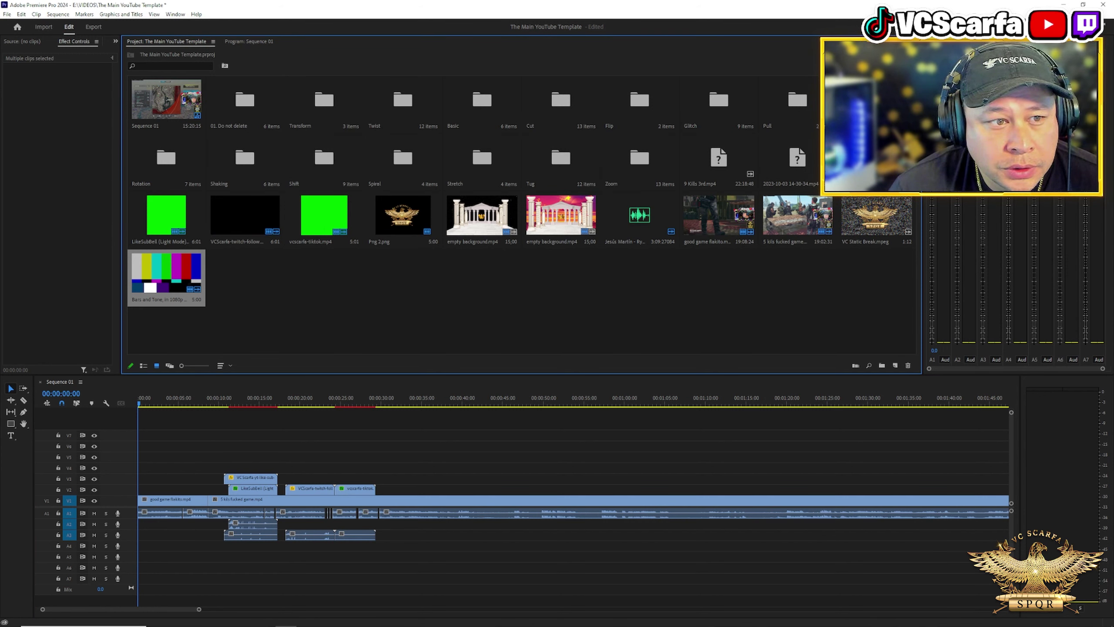
pyautogui.doubleClick(634, 175)
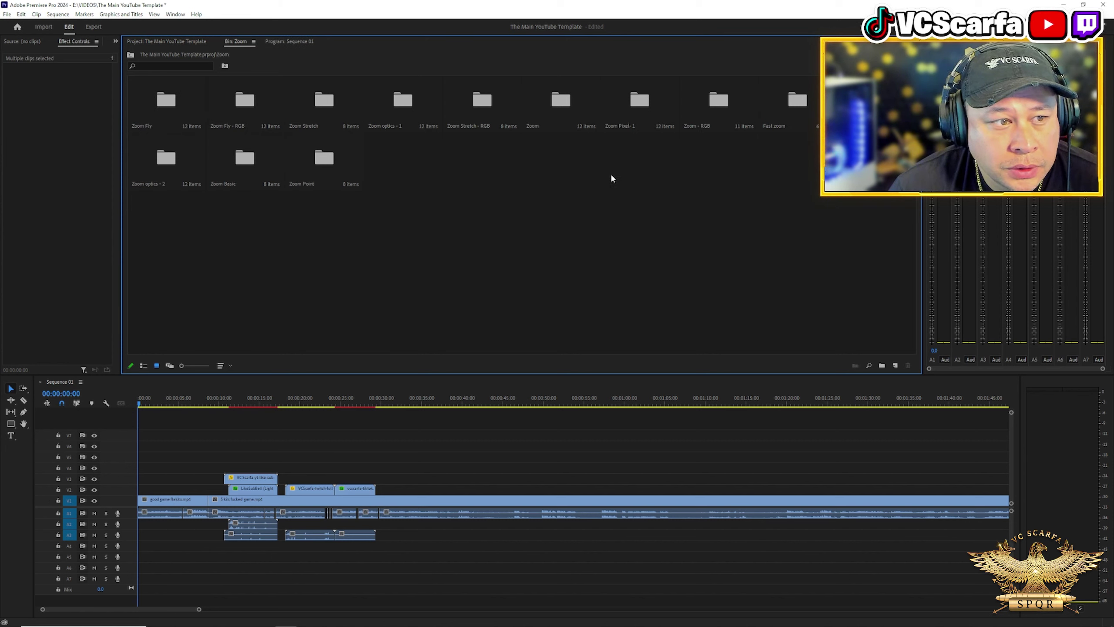
pyautogui.doubleClick(181, 108)
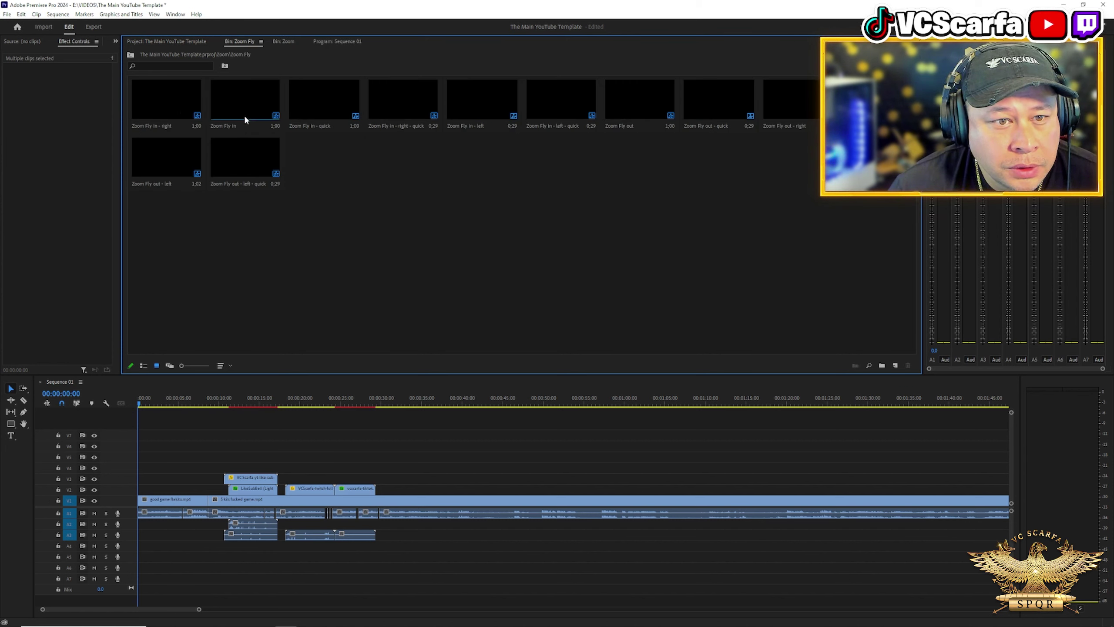
pyautogui.moveTo(245, 114); pyautogui.dragTo(211, 491)
pyautogui.scroll(2, 202, 488)
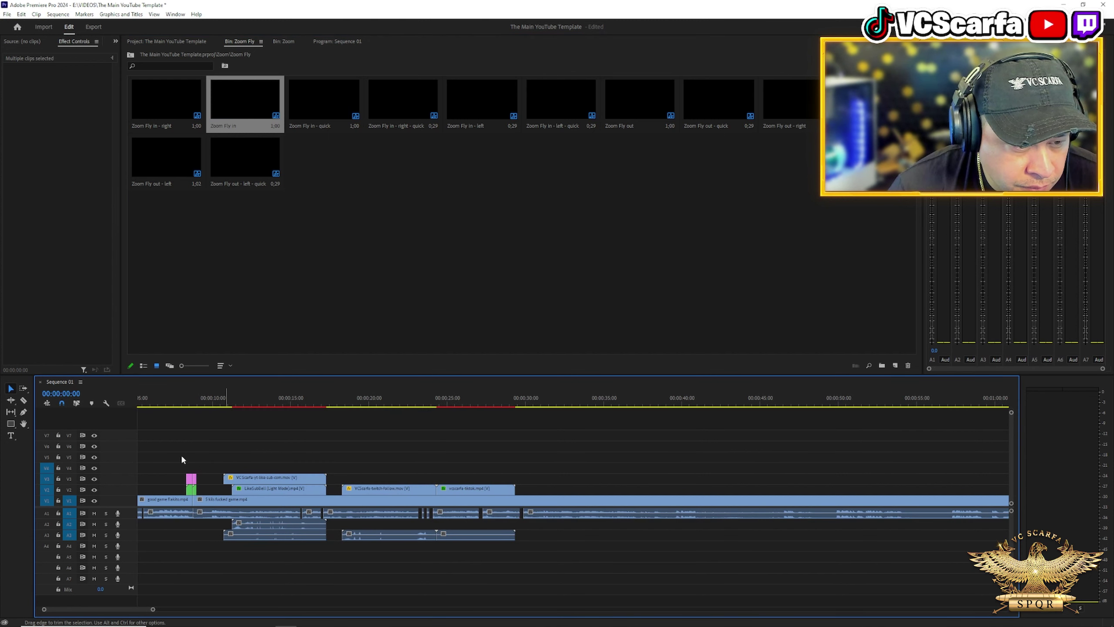
pyautogui.rightClick(188, 490)
pyautogui.click(206, 400)
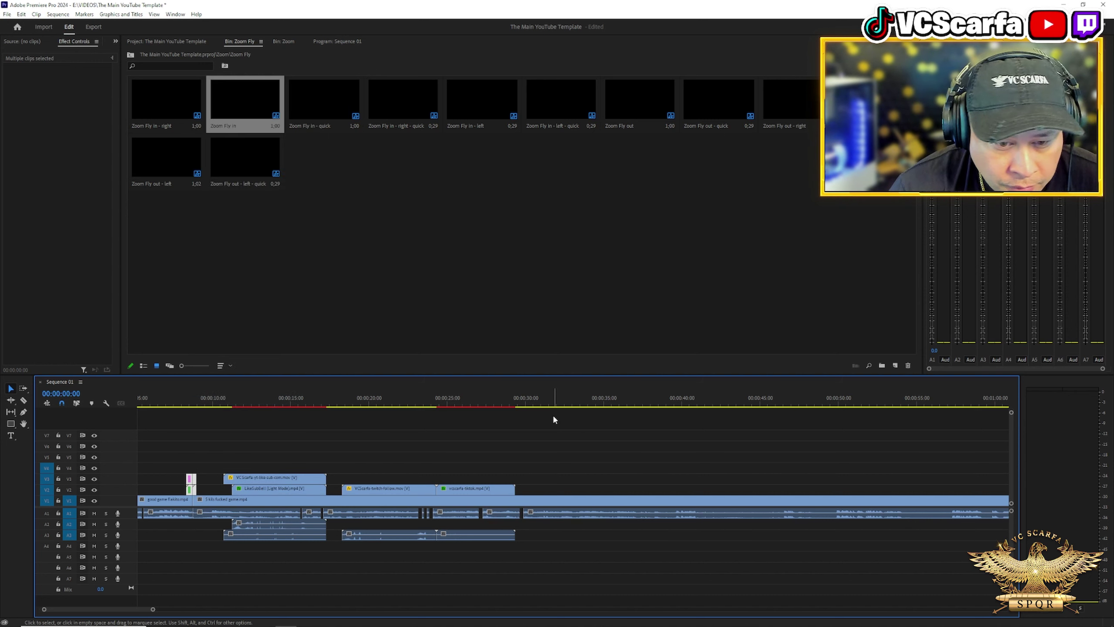
# Step: Close the Zoom bin and place the first Glitch - TV Static transition above the logo, over the start of the bars-and-tone clip near 00:02:14
pyautogui.scroll(-6, 527, 517)
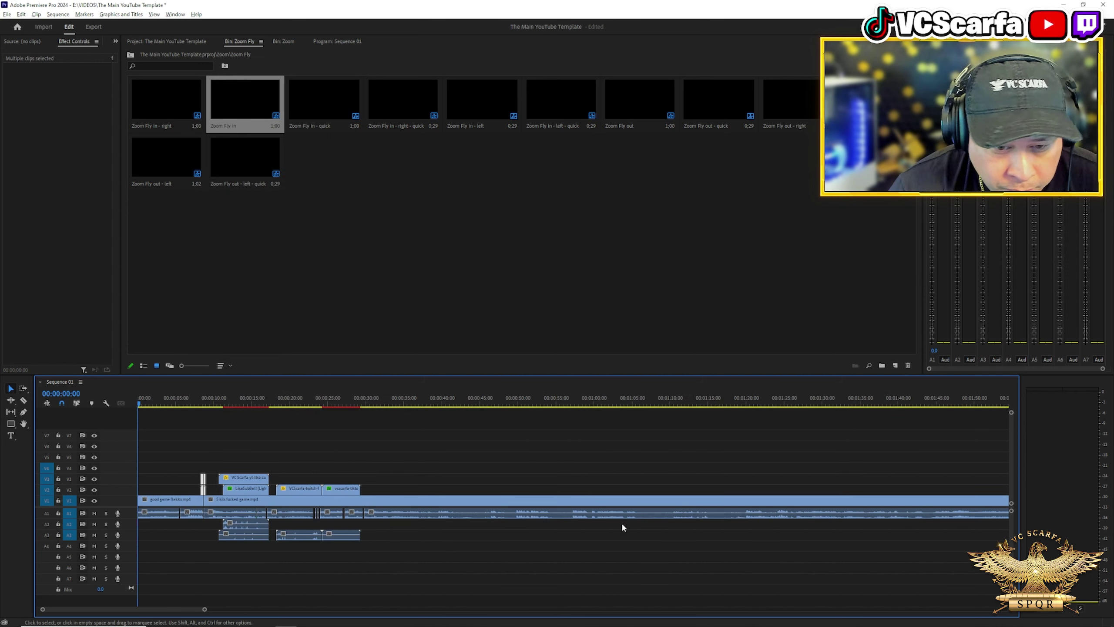
pyautogui.click(678, 399)
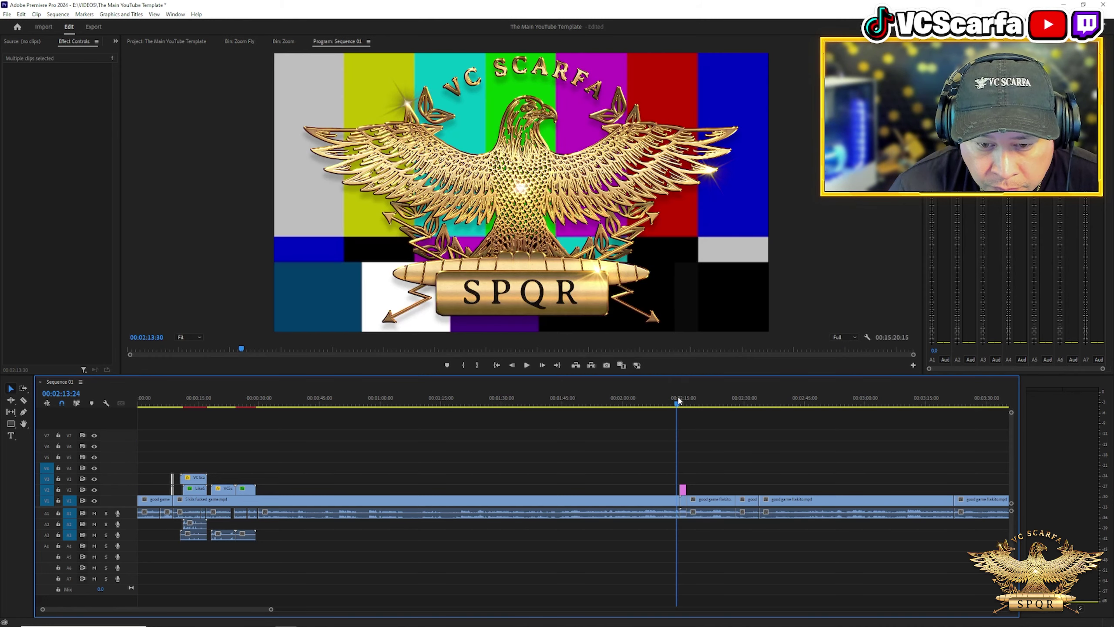
pyautogui.rightClick(276, 42)
pyautogui.click(289, 49)
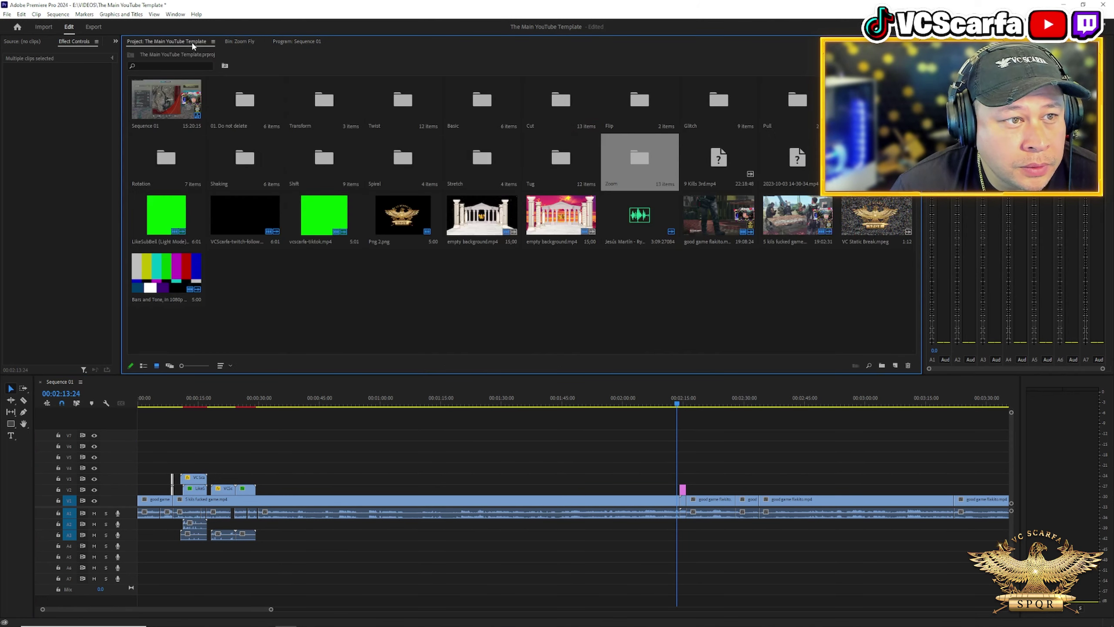
pyautogui.doubleClick(712, 113)
pyautogui.doubleClick(180, 114)
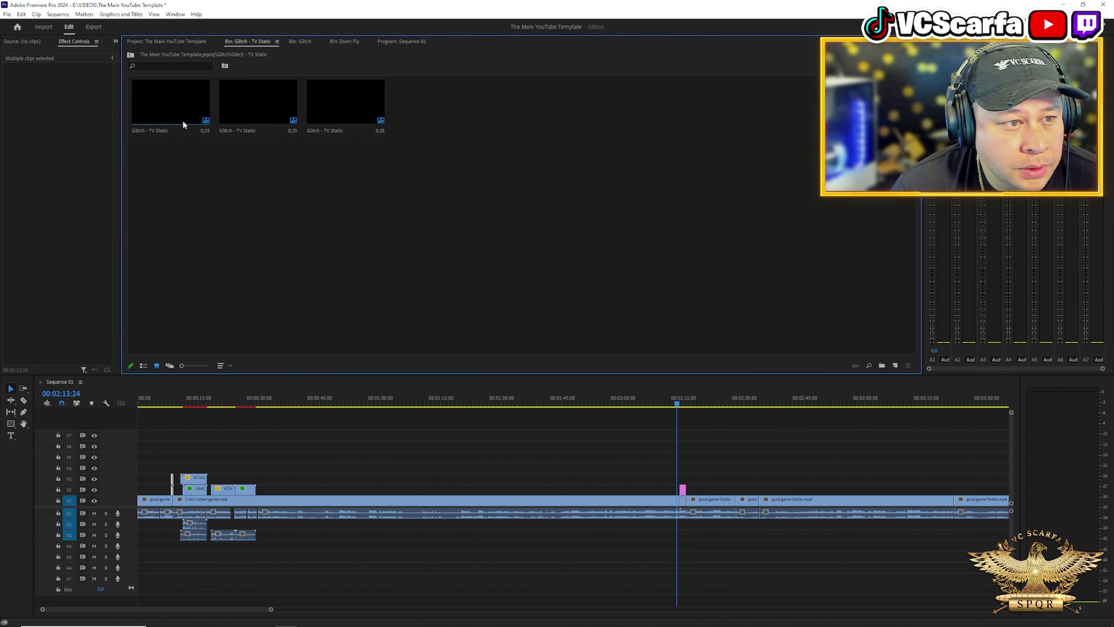
pyautogui.moveTo(183, 124); pyautogui.dragTo(693, 478)
pyautogui.keyDown('alt'); pyautogui.scroll(8, 693, 478); pyautogui.keyUp('alt')
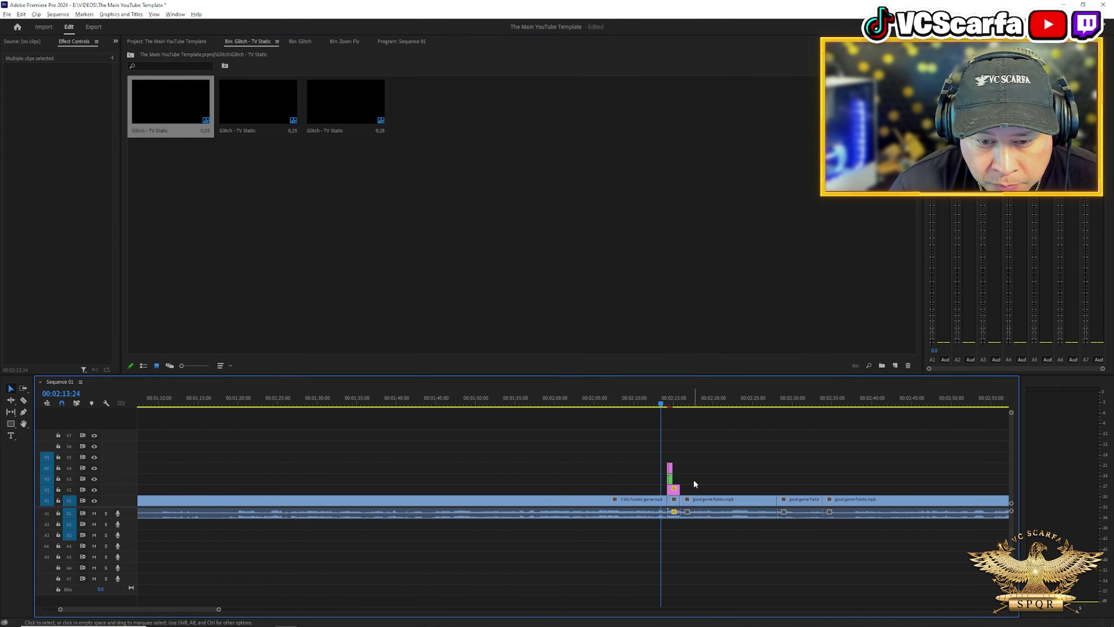
pyautogui.keyDown('alt'); pyautogui.scroll(1, 700, 482); pyautogui.keyUp('alt')
# Step: Toggle Scale to Frame Size for the stacked glitch layers and play the transition from 00:02:13:05
pyautogui.moveTo(508, 443); pyautogui.dragTo(540, 486)
pyautogui.rightClick(540, 481)
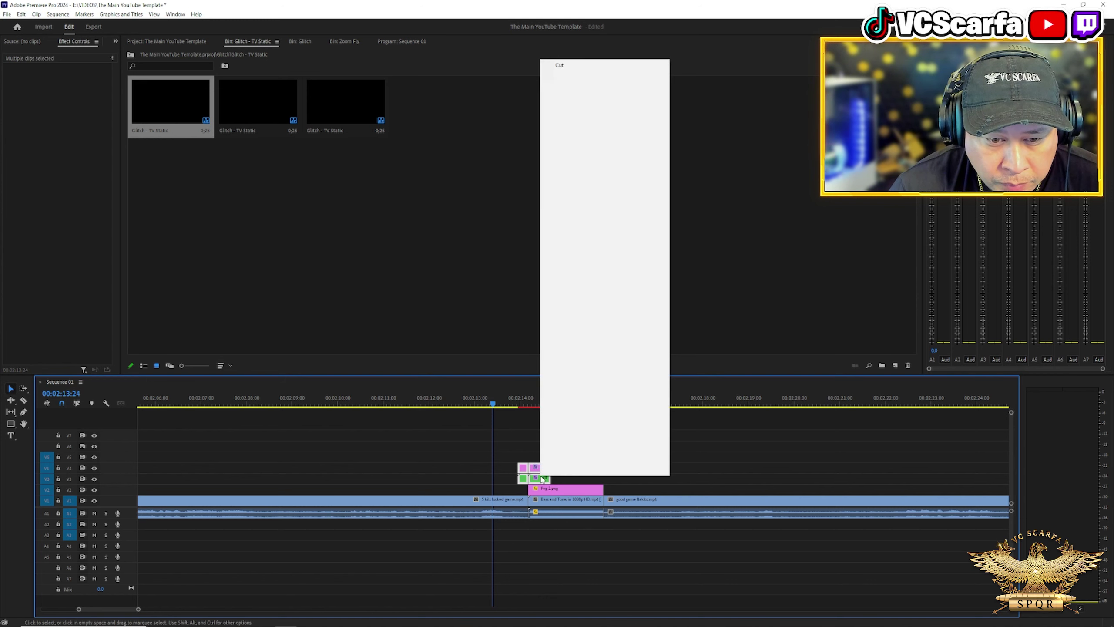
pyautogui.click(568, 387)
pyautogui.click(479, 404)
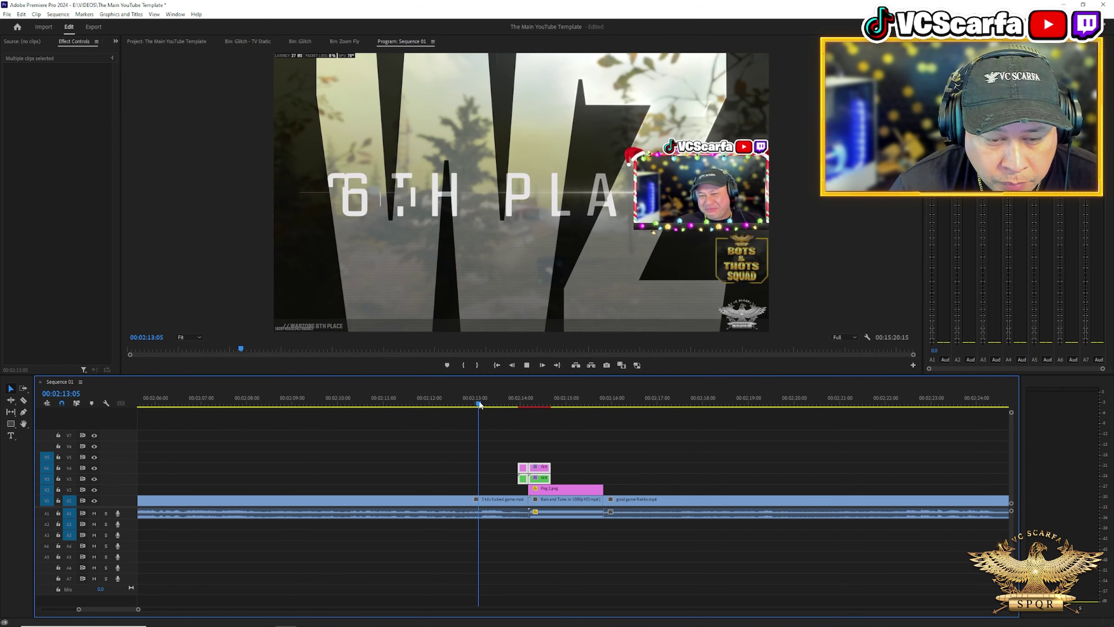
pyautogui.press('space')
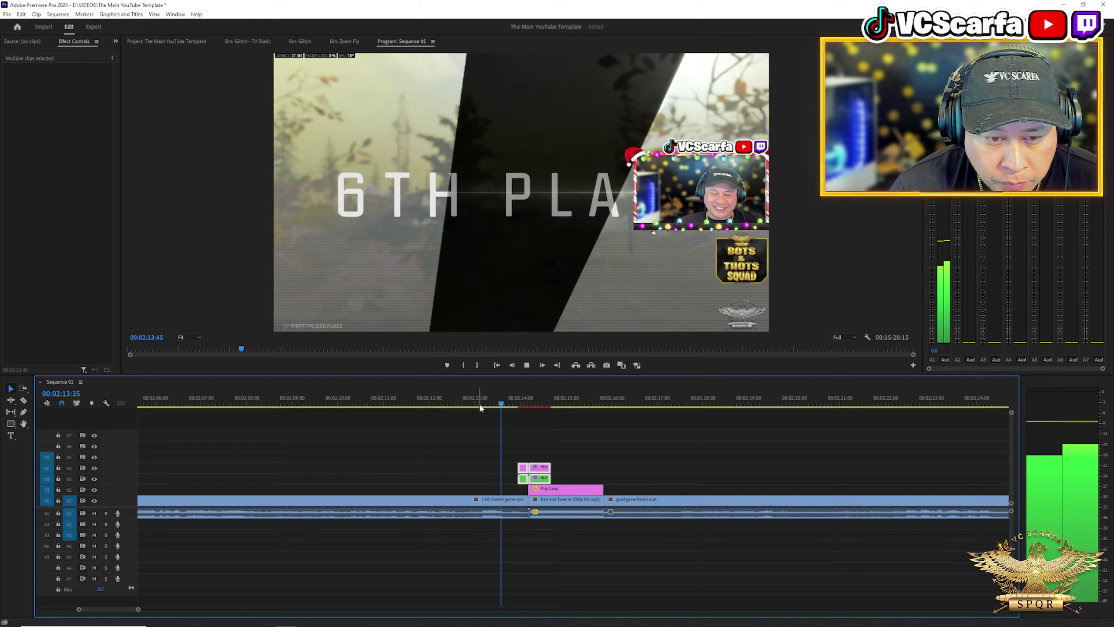
# Step: Close the Glitch bin, place Shift down from the Shift bin over the gameplay cut near 00:02:28, and check its Scale to Frame Size option
pyautogui.scroll(-6, 674, 493)
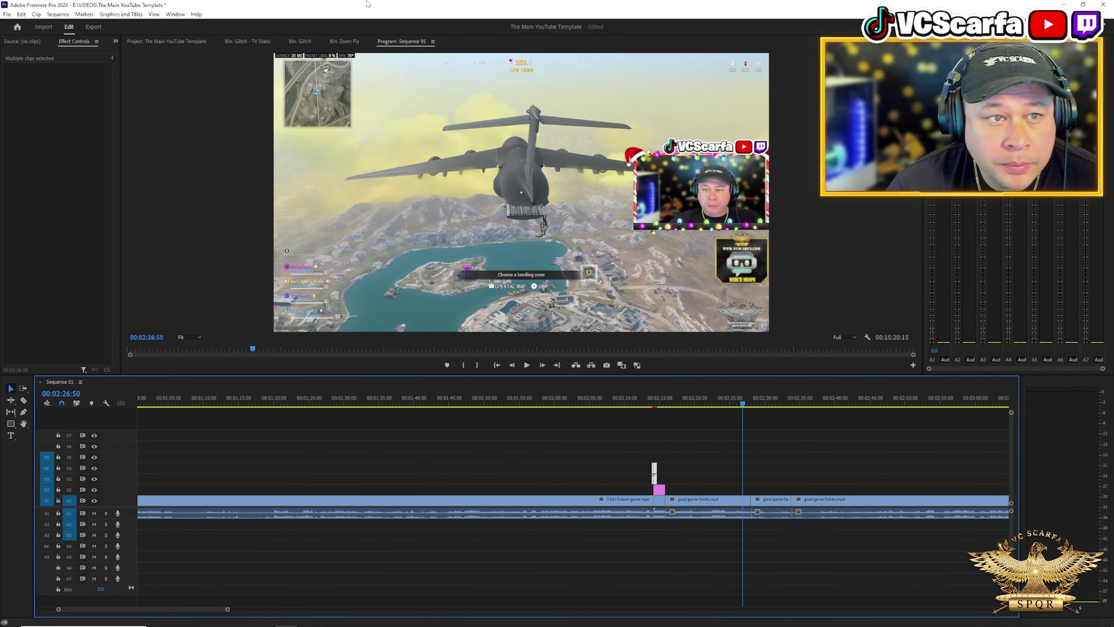
pyautogui.rightClick(289, 40)
pyautogui.click(316, 47)
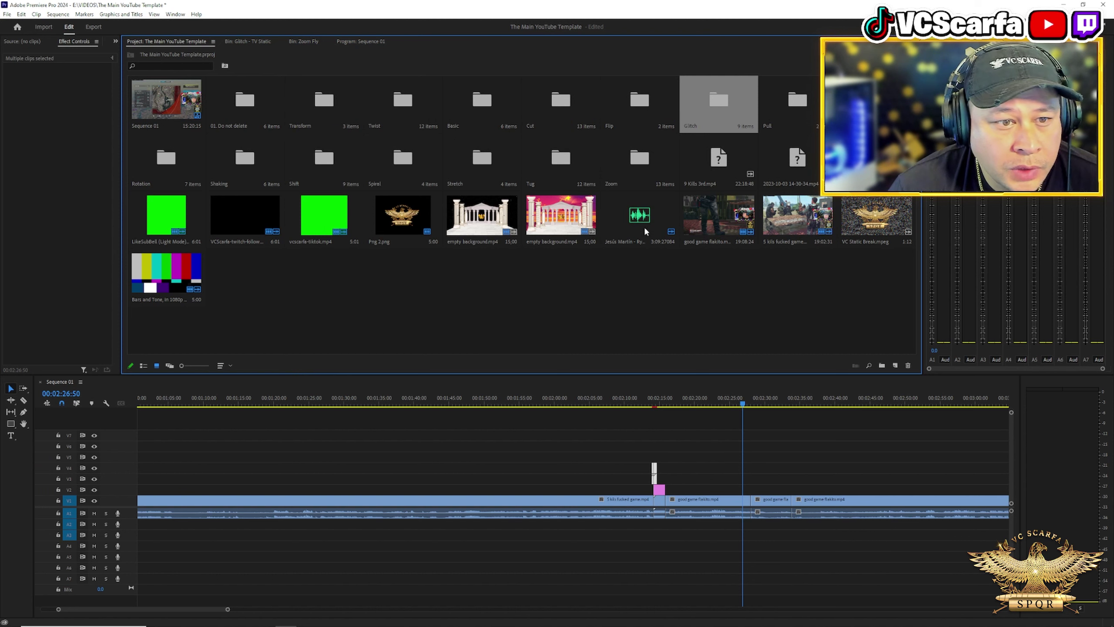
pyautogui.doubleClick(342, 171)
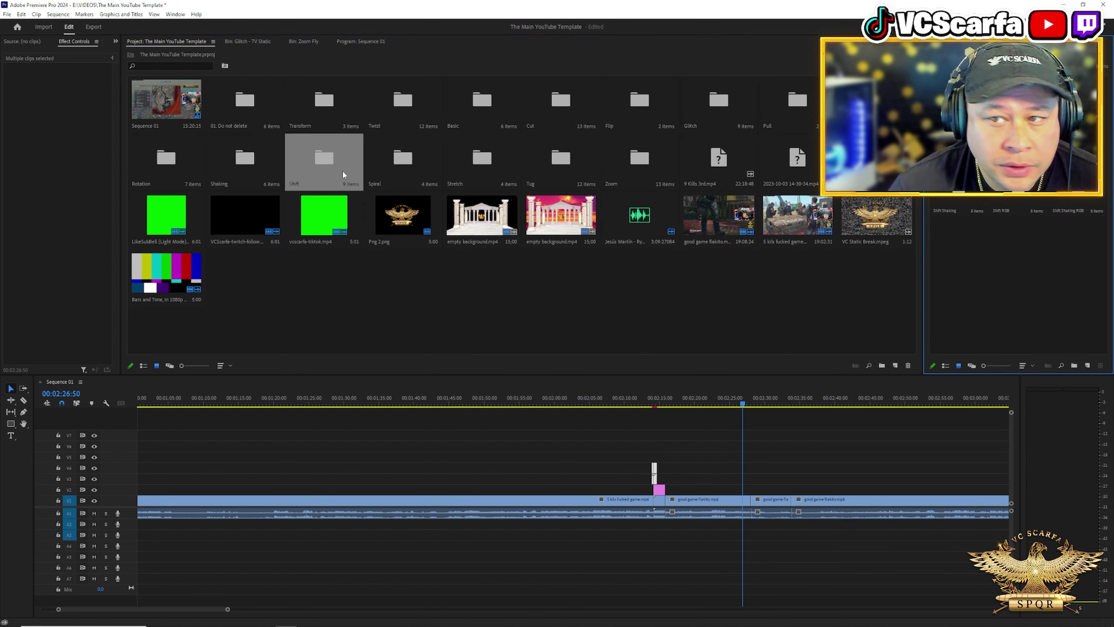
pyautogui.doubleClick(961, 100)
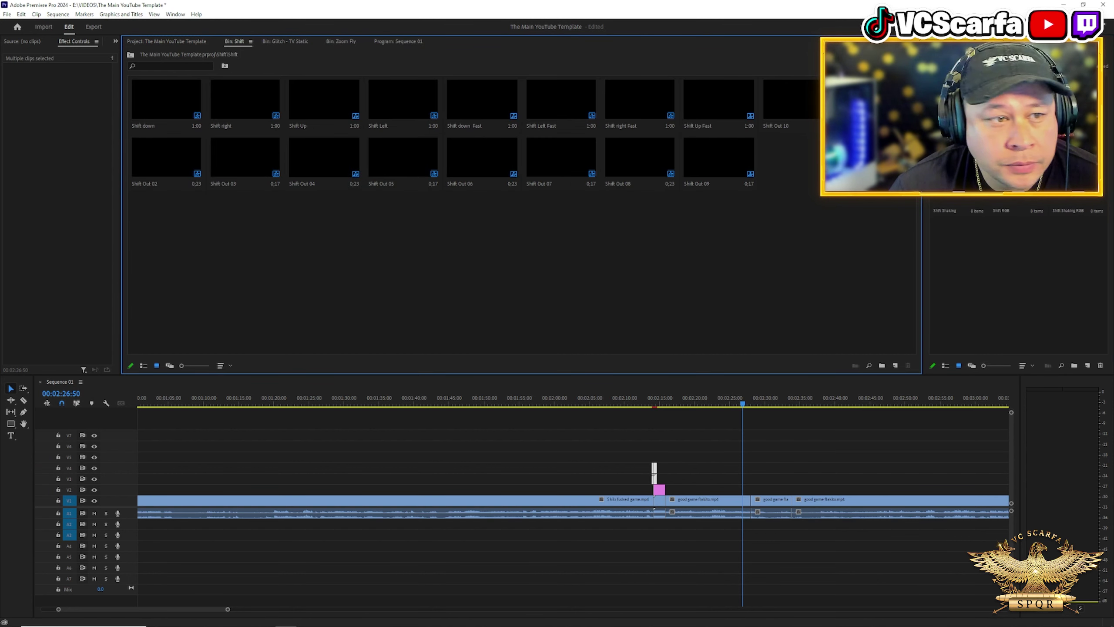
pyautogui.moveTo(181, 107); pyautogui.dragTo(751, 492)
pyautogui.scroll(5, 780, 476)
pyautogui.moveTo(614, 466); pyautogui.dragTo(515, 448)
pyautogui.moveTo(582, 439); pyautogui.dragTo(649, 491)
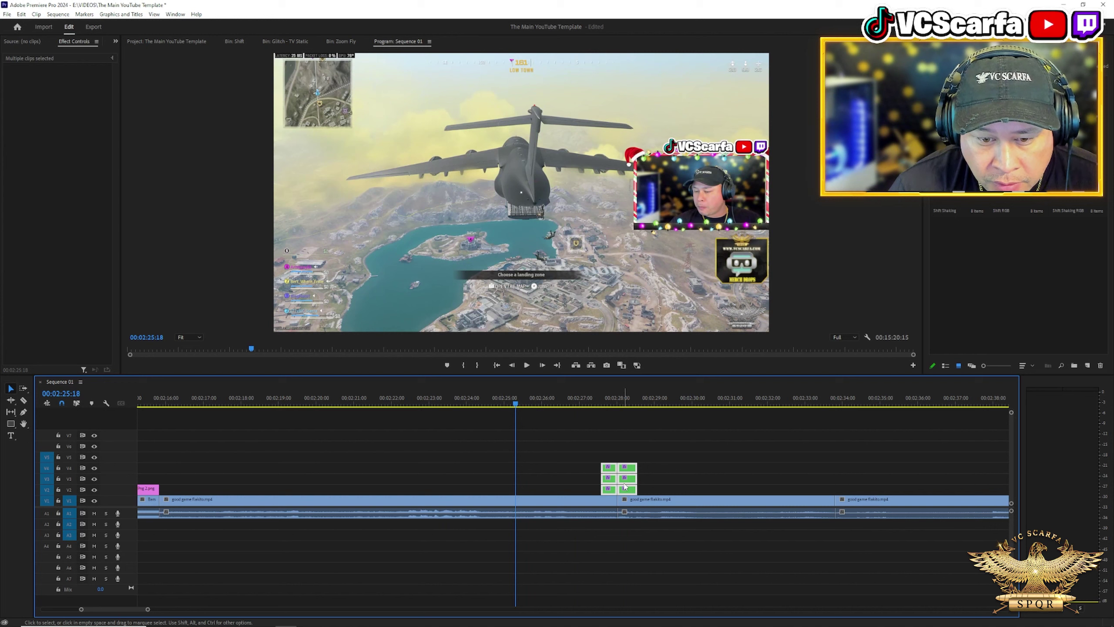
pyautogui.rightClick(625, 486)
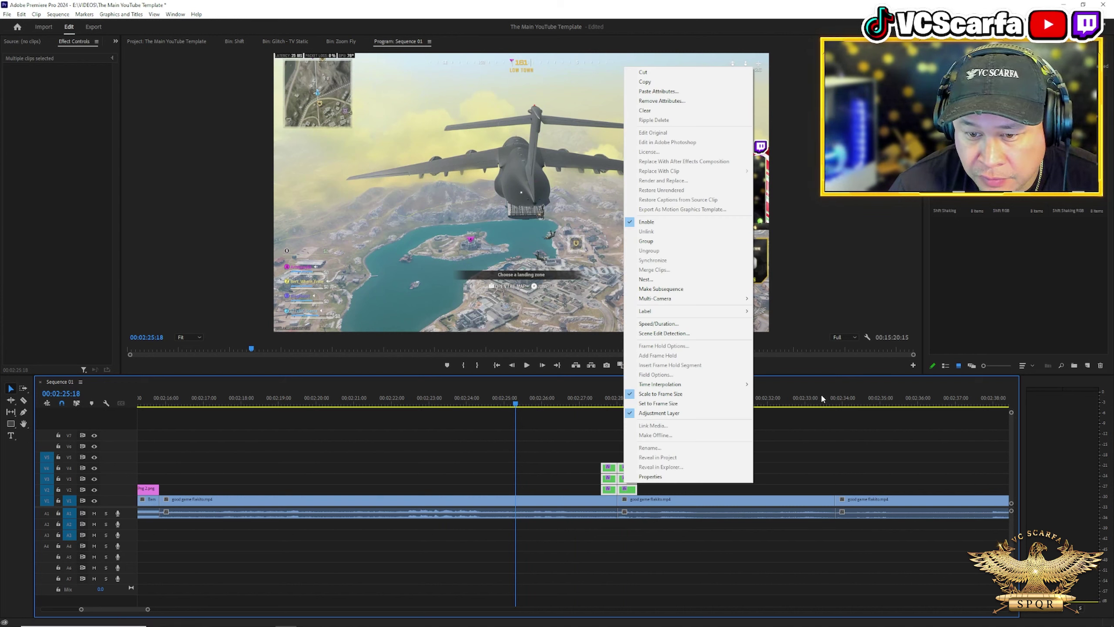
pyautogui.click(815, 403)
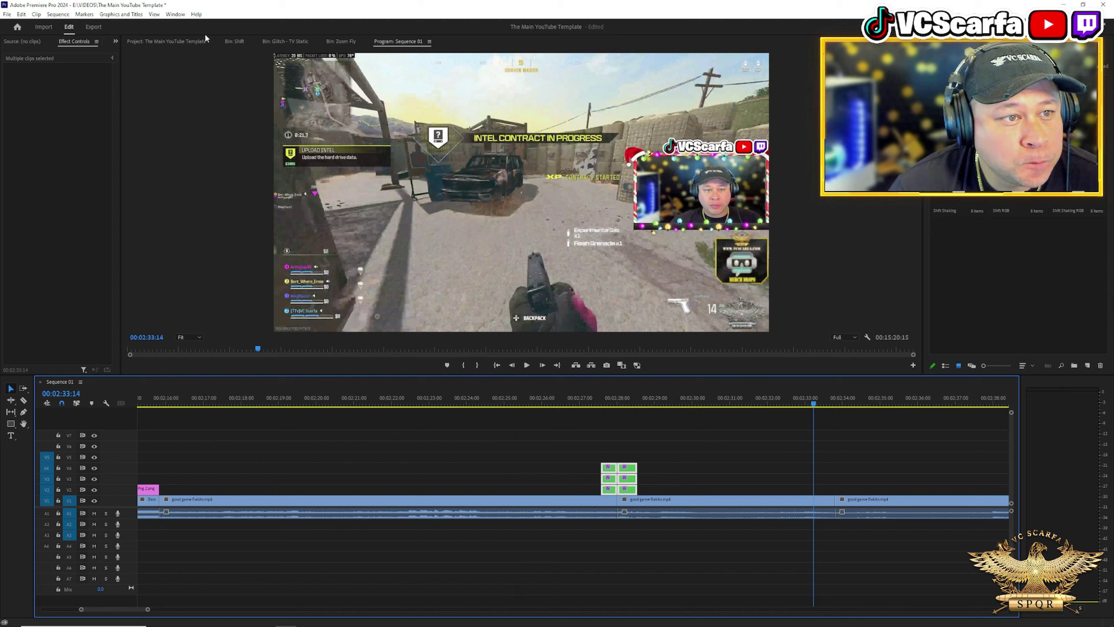
# Step: Place Rotation Center Right from the Rotation Center bin over the gameplay cut near 00:02:34 and check its Scale to Frame Size option
pyautogui.rightClick(232, 41)
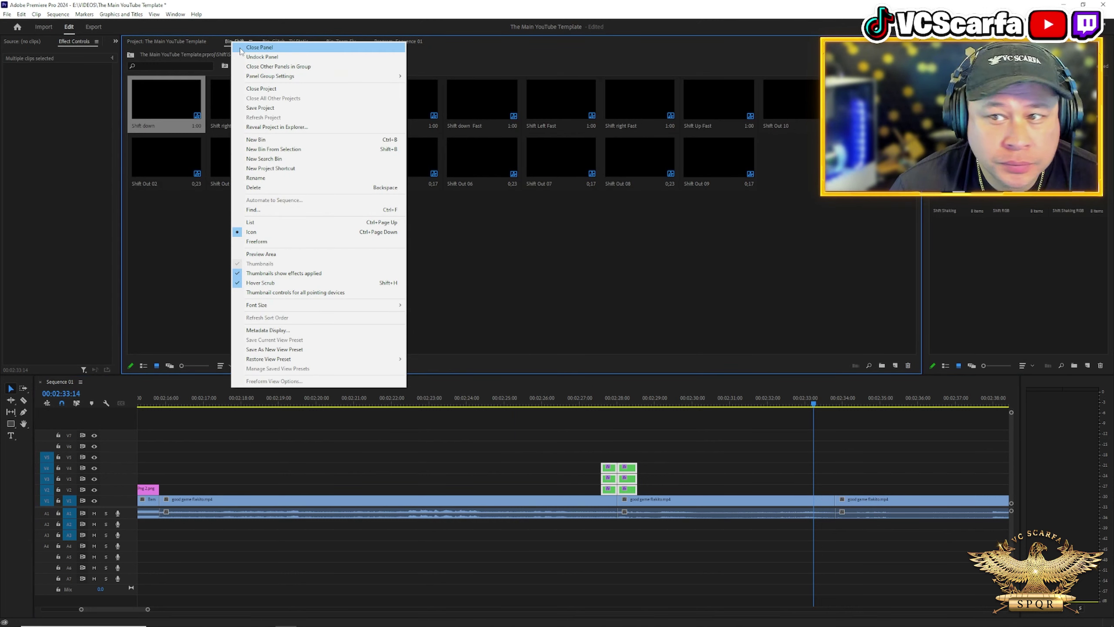
pyautogui.click(171, 43)
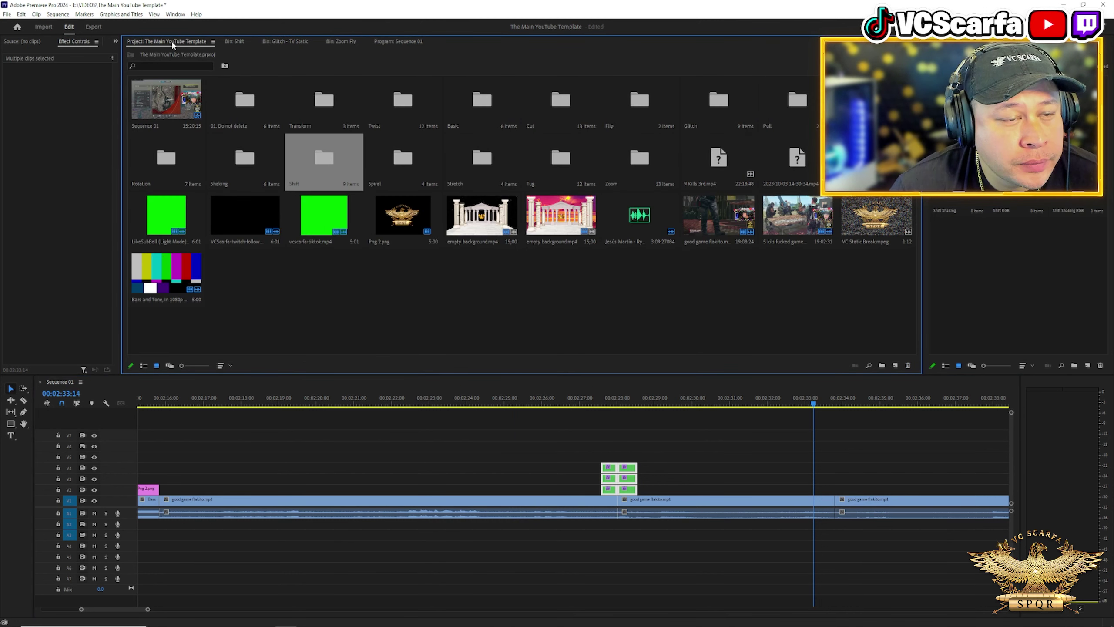
pyautogui.doubleClick(165, 167)
pyautogui.doubleClick(168, 105)
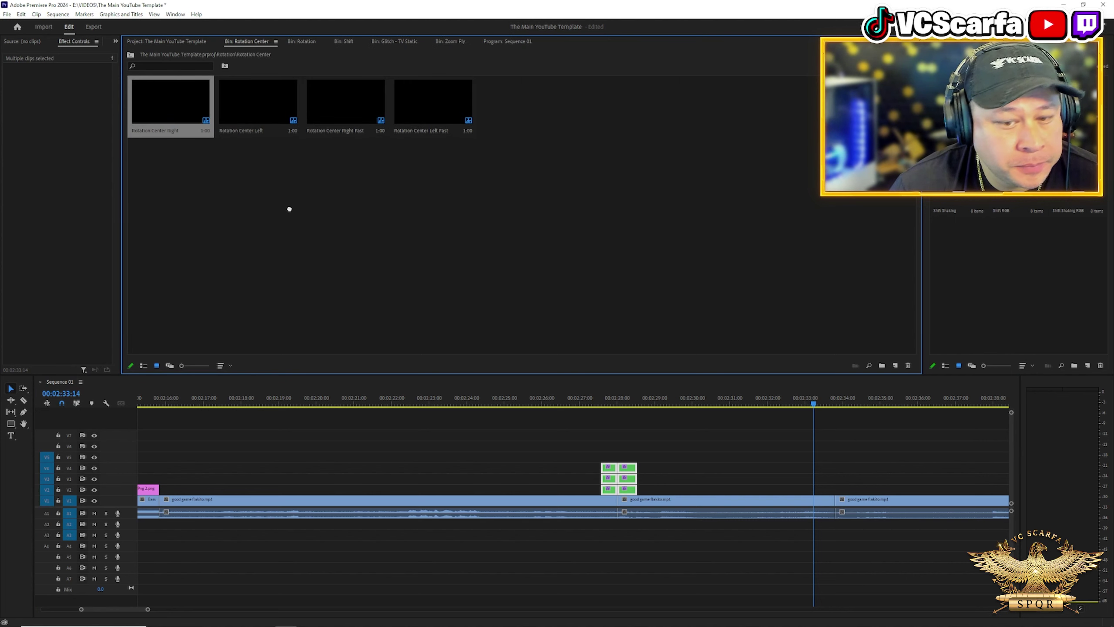
pyautogui.moveTo(290, 209); pyautogui.dragTo(843, 491)
pyautogui.rightClick(843, 492)
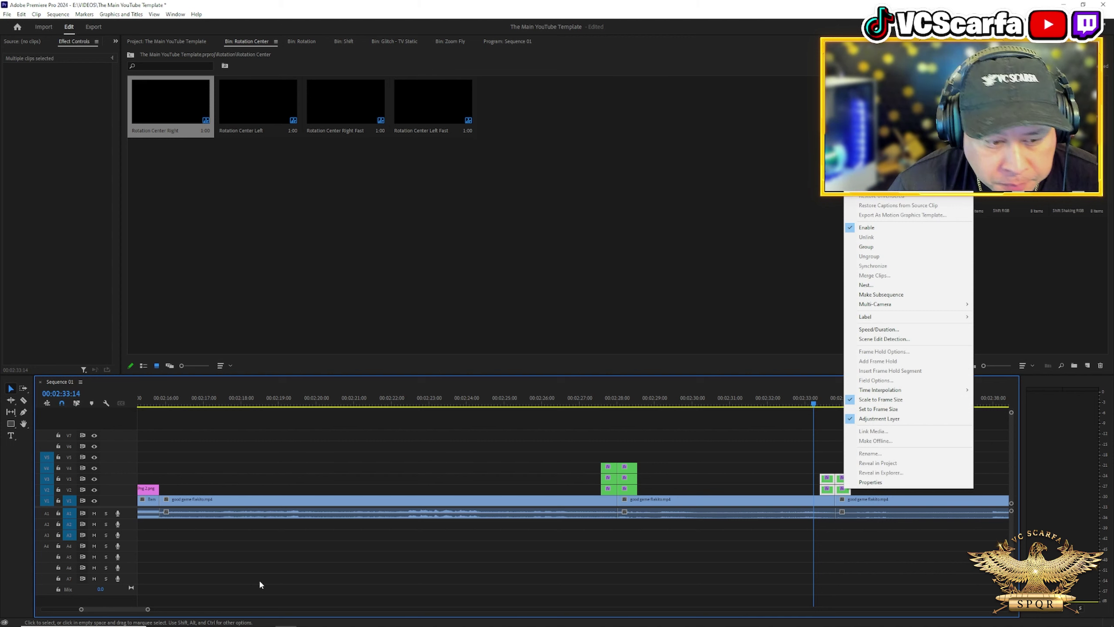
# Step: Place Zoom Fly out from the Zoom Fly bin over the gameplay cut near 00:03:22 and toggle Scale to Frame Size for its layers
pyautogui.moveTo(146, 610); pyautogui.dragTo(162, 610)
pyautogui.scroll(-4, 415, 549)
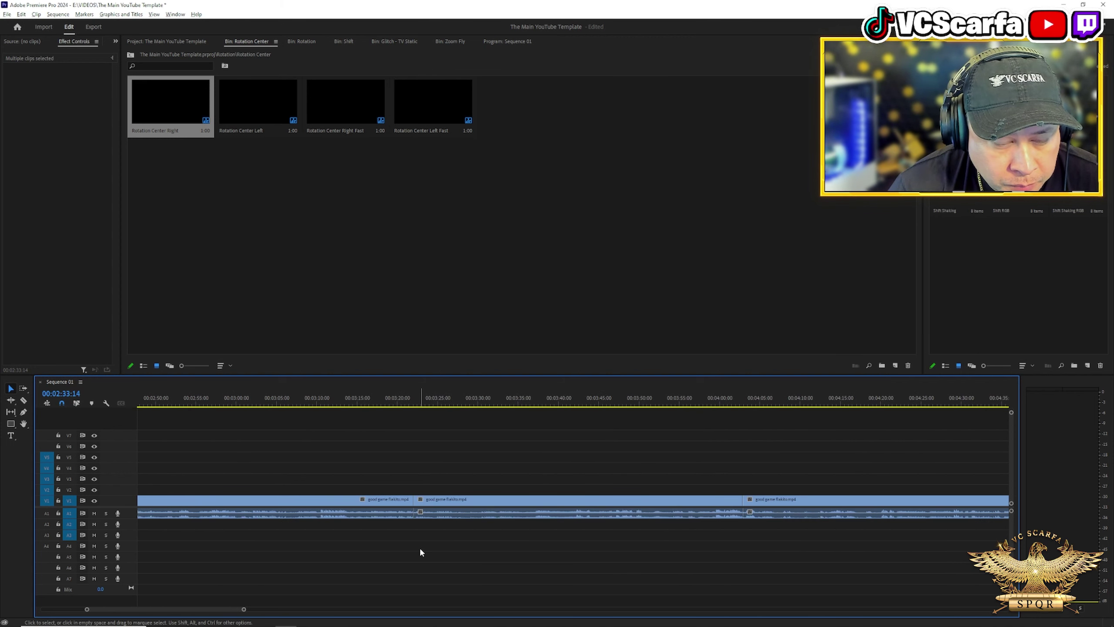
pyautogui.click(407, 399)
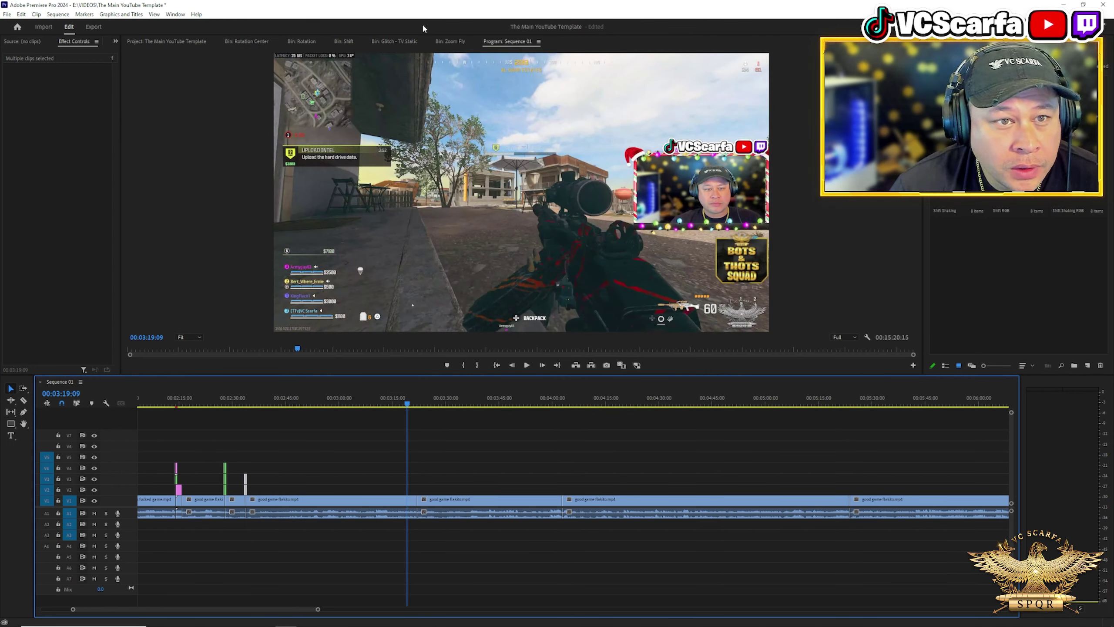
pyautogui.click(448, 41)
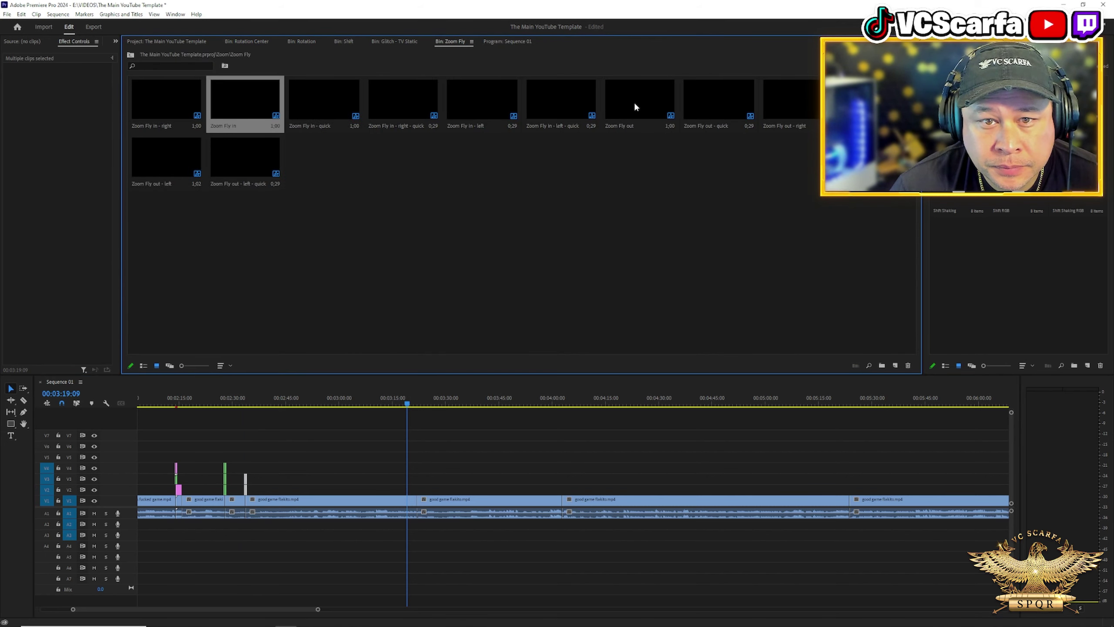
pyautogui.moveTo(635, 107); pyautogui.dragTo(451, 420)
pyautogui.moveTo(423, 483); pyautogui.dragTo(423, 485)
pyautogui.press('=')
pyautogui.press('=')
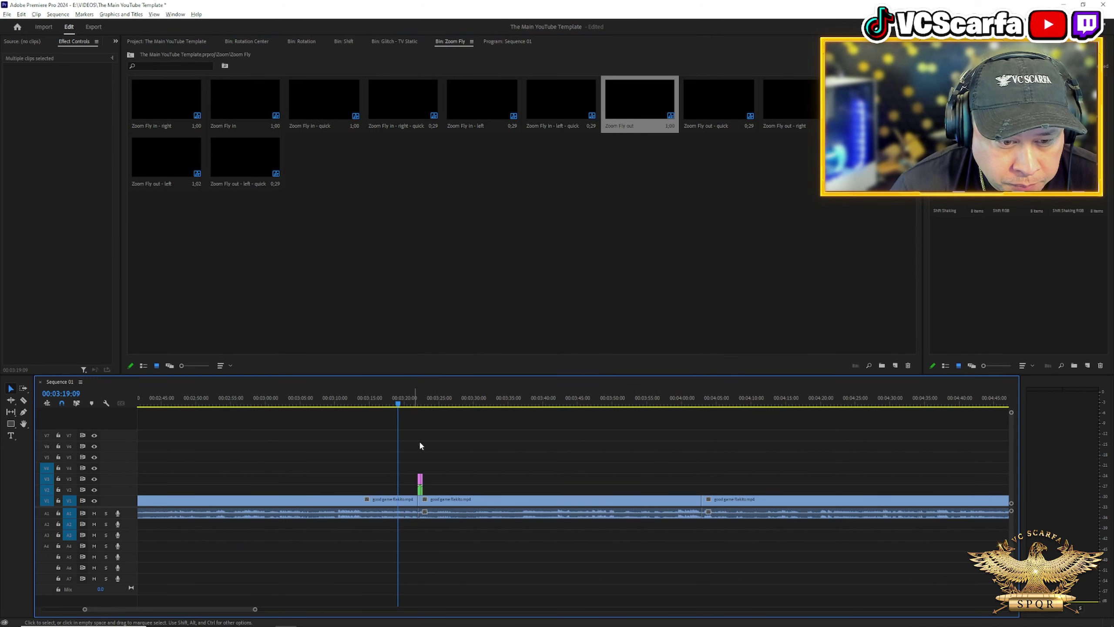
pyautogui.moveTo(323, 457); pyautogui.dragTo(397, 484)
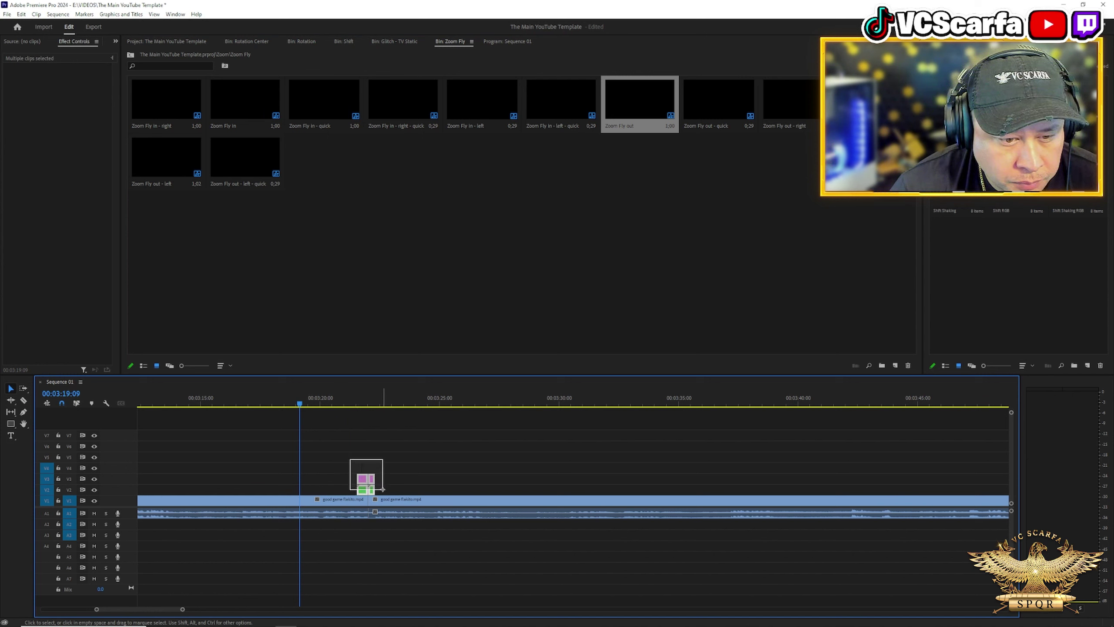
pyautogui.rightClick(366, 487)
pyautogui.click(422, 400)
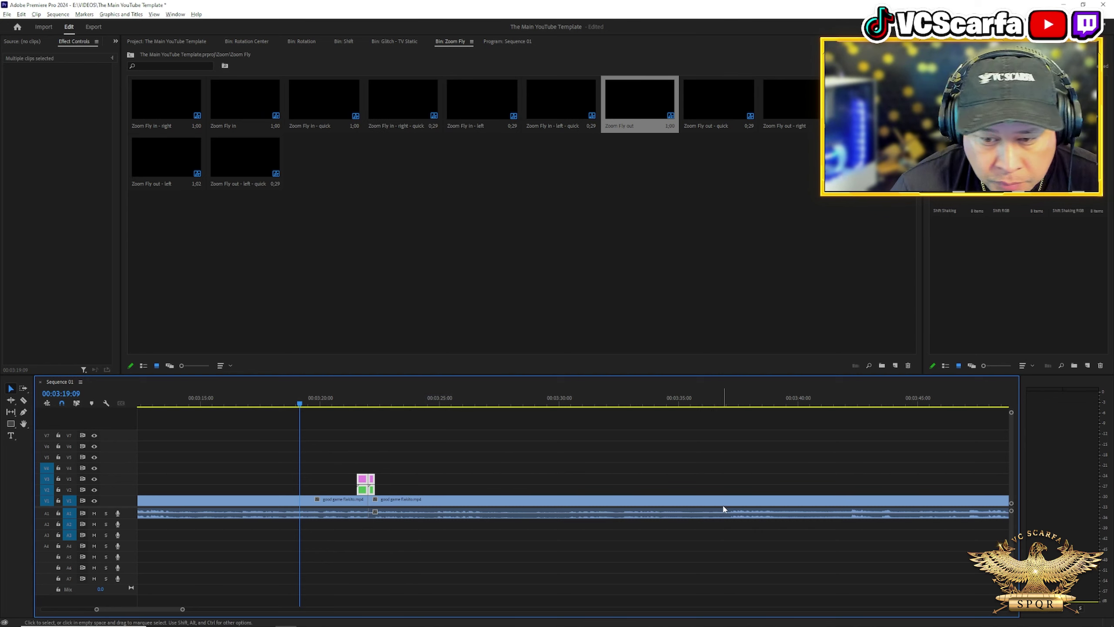
# Step: Place Shift right from the Shift bin over the gameplay cut near 00:04:03 and check its Scale to Frame Size option
pyautogui.scroll(-5, 731, 507)
pyautogui.moveTo(858, 401); pyautogui.dragTo(845, 400)
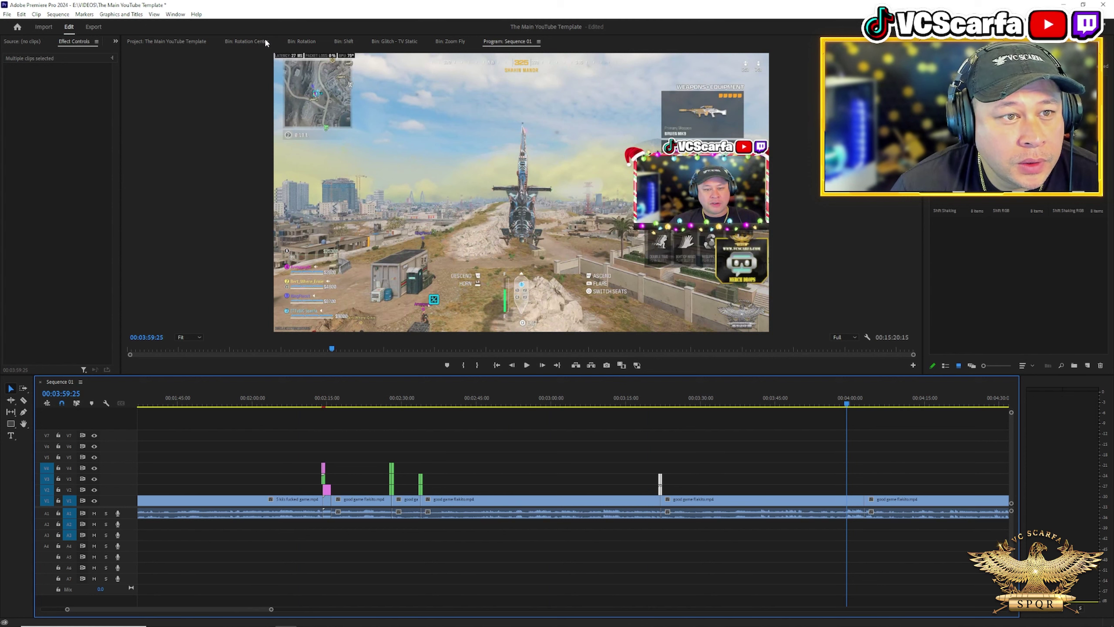
pyautogui.click(344, 41)
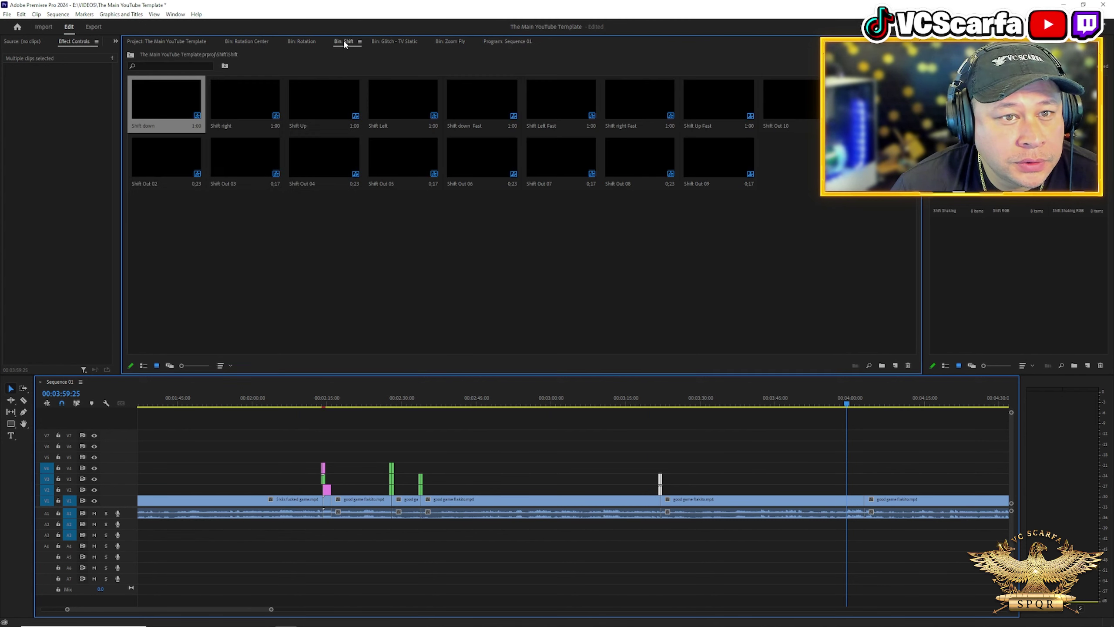
pyautogui.moveTo(246, 101); pyautogui.dragTo(635, 363)
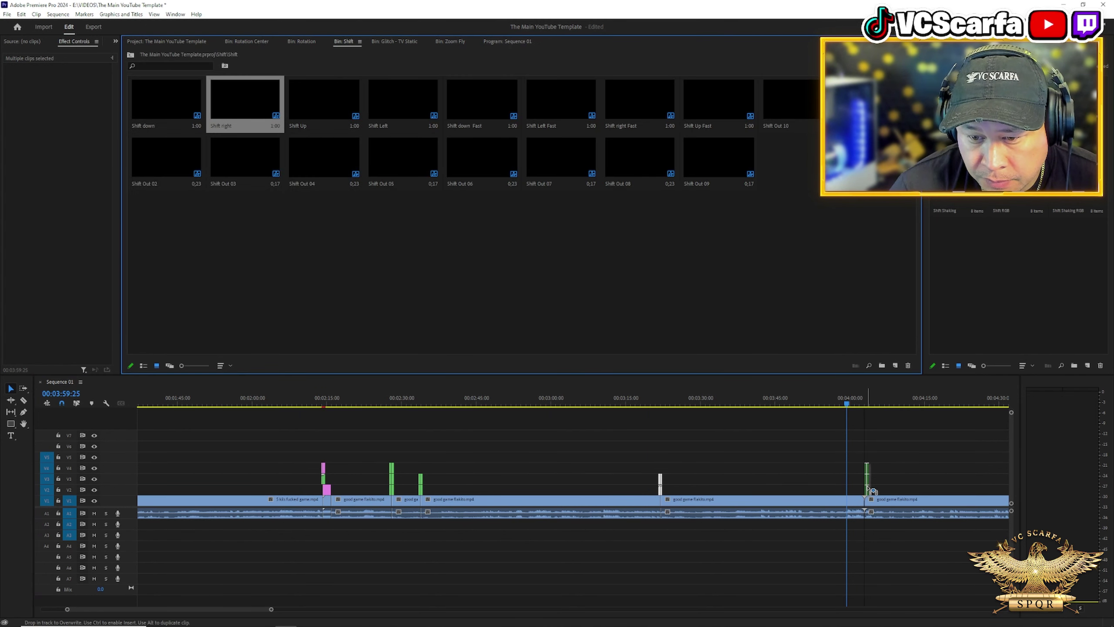
pyautogui.moveTo(868, 488); pyautogui.dragTo(866, 491)
pyautogui.scroll(5, 897, 484)
pyautogui.moveTo(665, 438); pyautogui.dragTo(724, 489)
pyautogui.rightClick(724, 490)
pyautogui.click(871, 480)
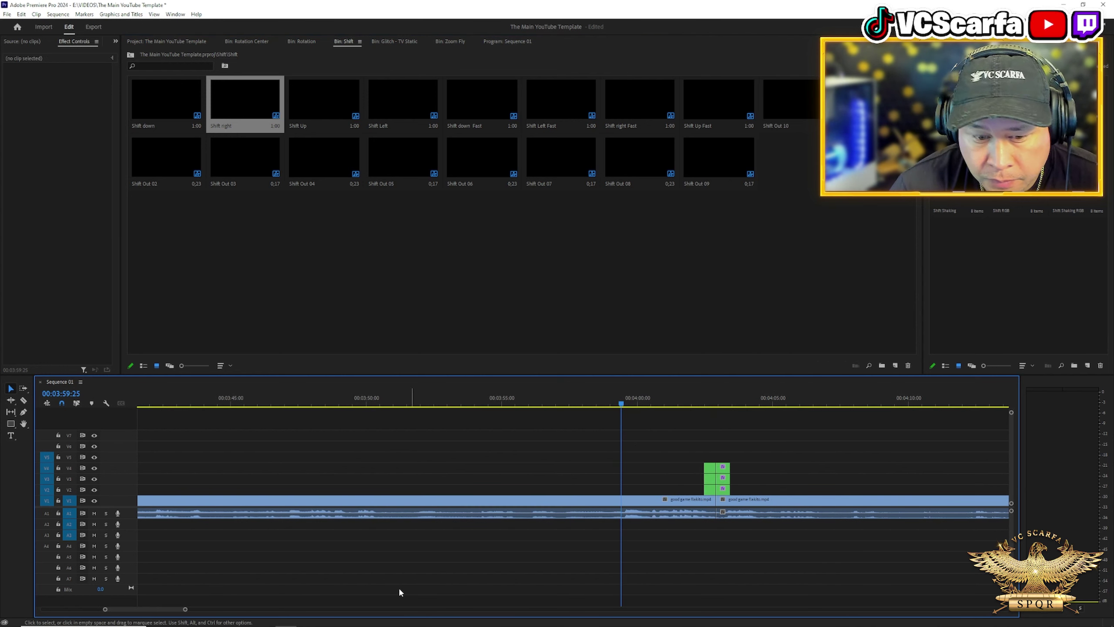
# Step: Place Rotation Center Left from the Rotation Center bin over the gameplay cut near 00:05:24 and check its Scale to Frame Size option
pyautogui.moveTo(174, 609); pyautogui.dragTo(186, 611)
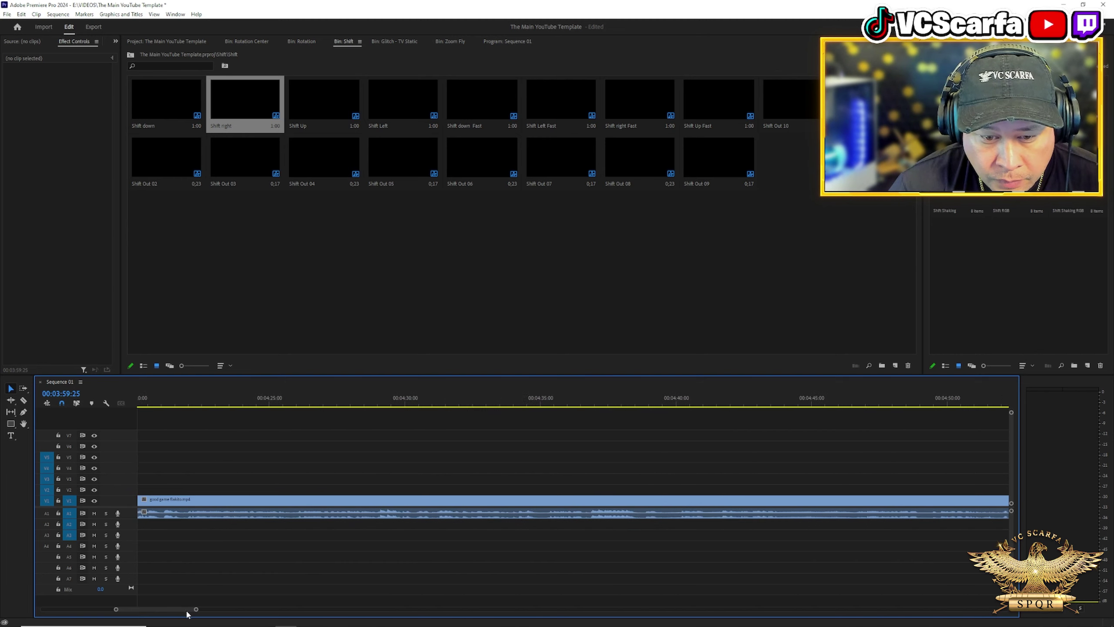
pyautogui.scroll(-6, 446, 552)
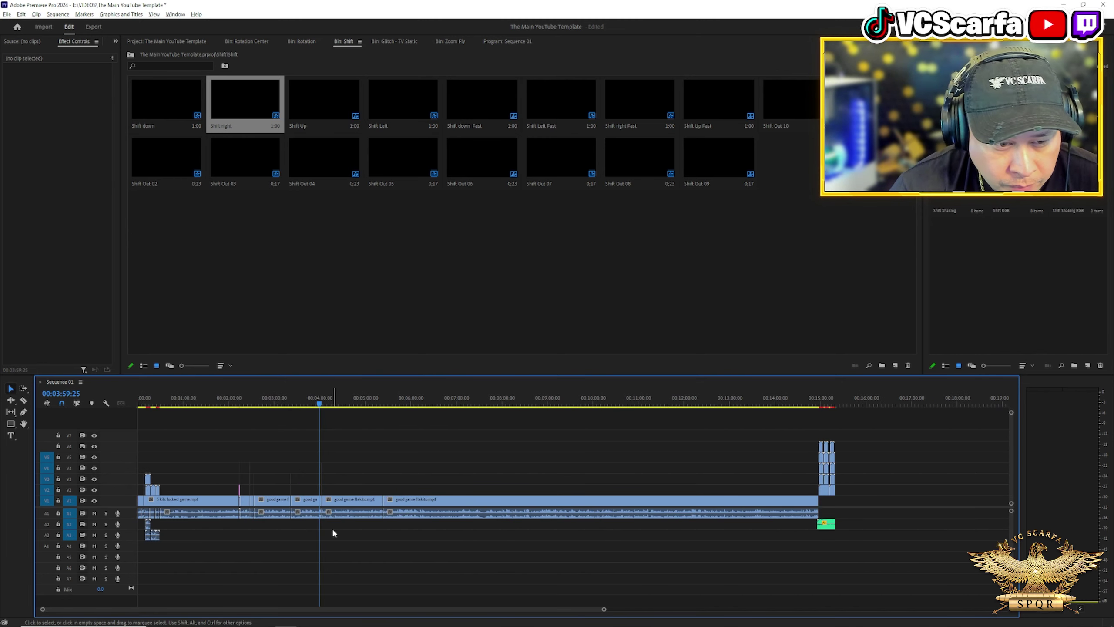
pyautogui.press('=')
pyautogui.press('=')
pyautogui.click(450, 401)
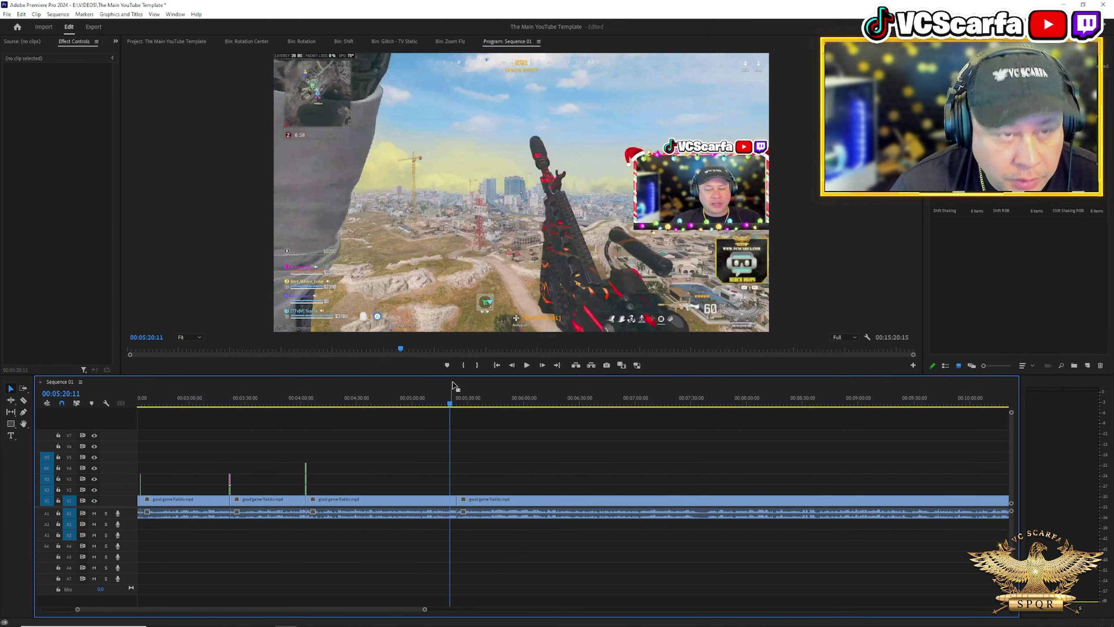
pyautogui.click(248, 42)
pyautogui.moveTo(245, 99); pyautogui.dragTo(412, 324)
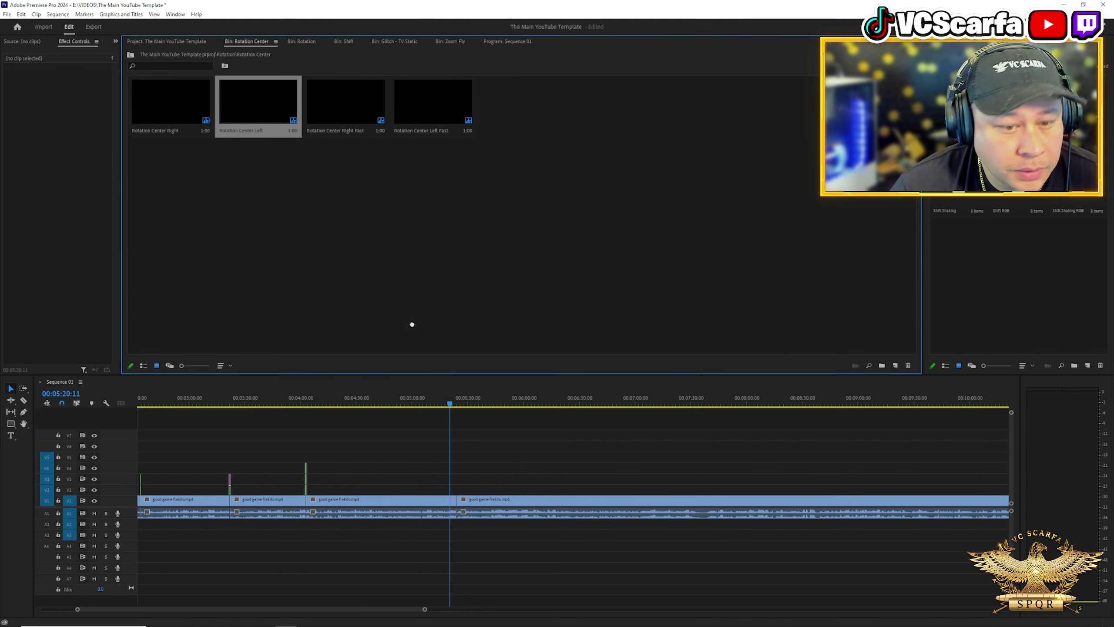
pyautogui.moveTo(459, 476); pyautogui.dragTo(459, 479)
pyautogui.scroll(10, 462, 468)
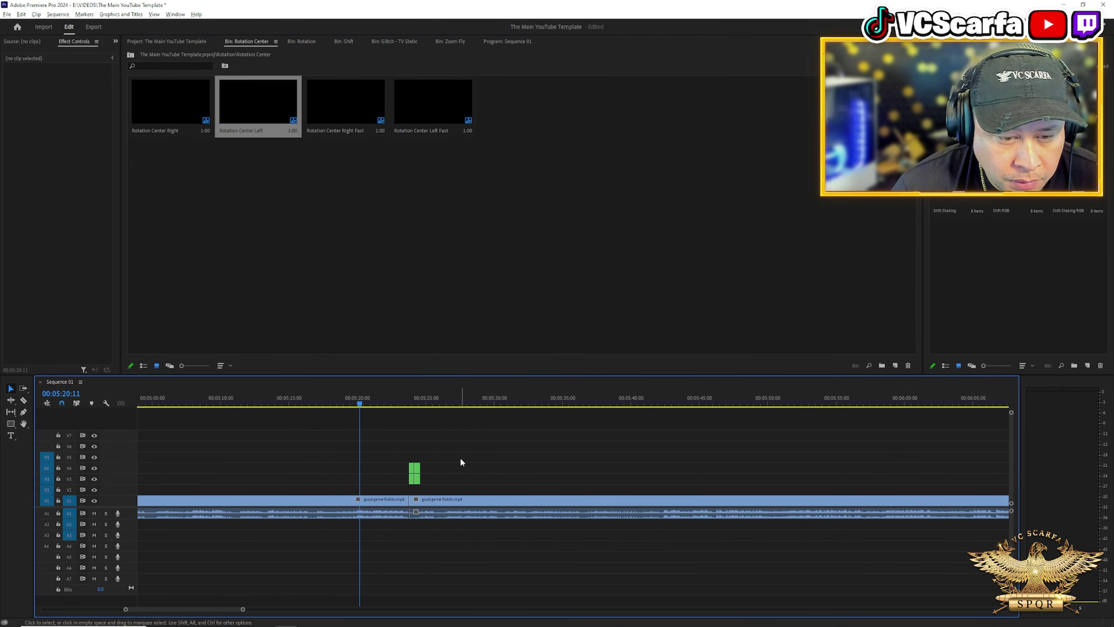
pyautogui.moveTo(386, 453); pyautogui.dragTo(361, 491)
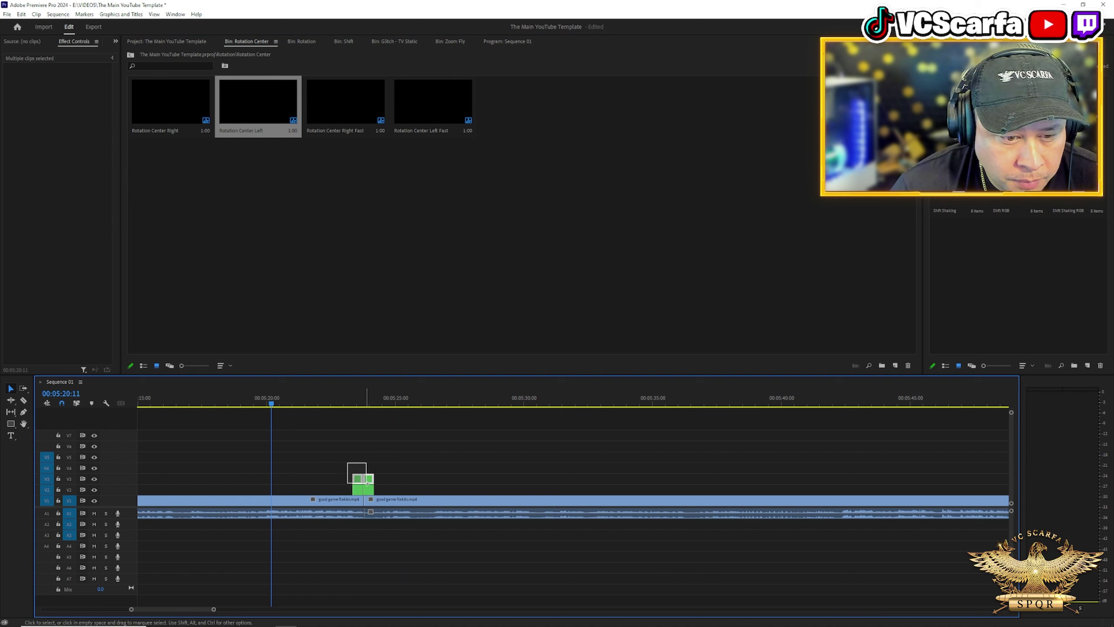
pyautogui.rightClick(369, 489)
pyautogui.click(550, 453)
# Step: Scrub through the gameplay after the teaser to review the transitions on the cuts, and fit the whole sequence in view
pyautogui.press('-')
pyautogui.press('-')
pyautogui.press('-')
pyautogui.press('-')
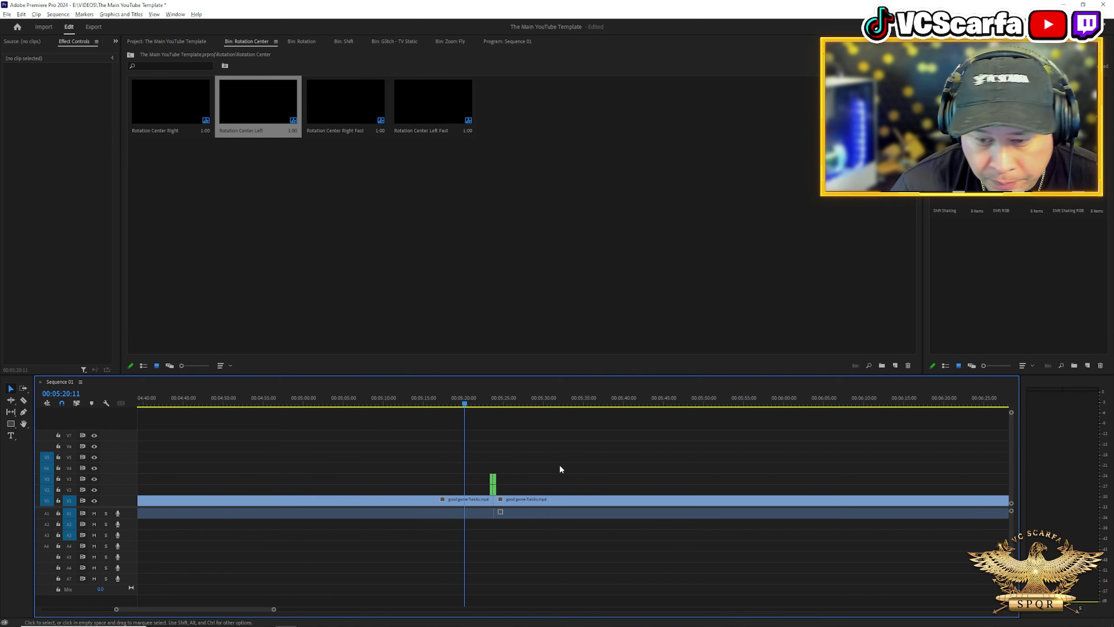
pyautogui.scroll(-5, 566, 472)
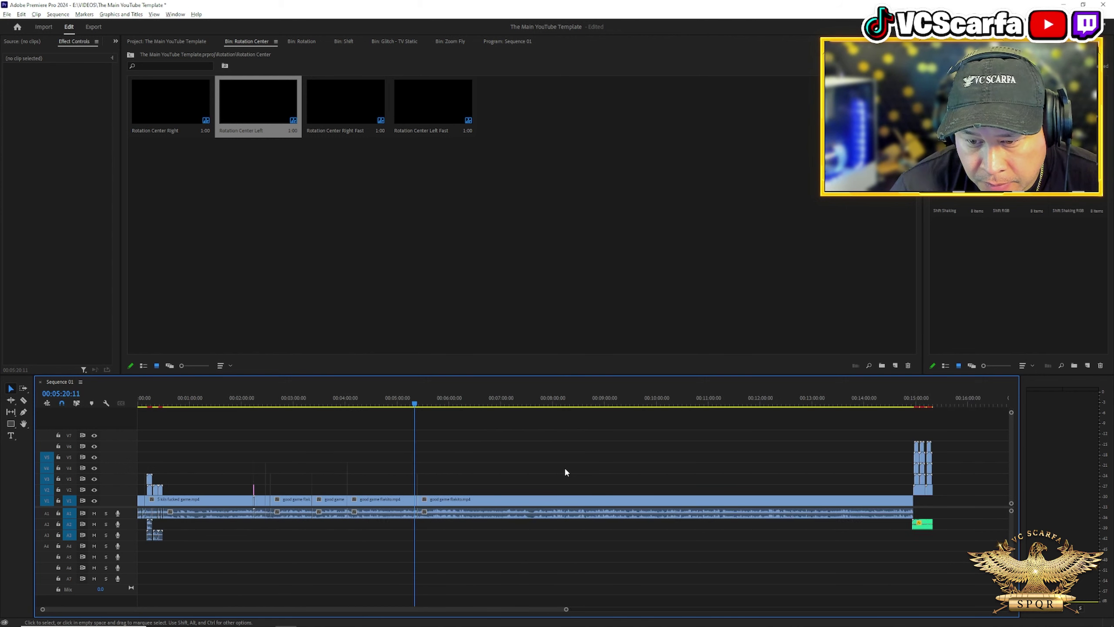
pyautogui.scroll(3, 566, 472)
pyautogui.moveTo(449, 609); pyautogui.dragTo(365, 618)
pyautogui.scroll(3, 272, 538)
pyautogui.scroll(3, 272, 539)
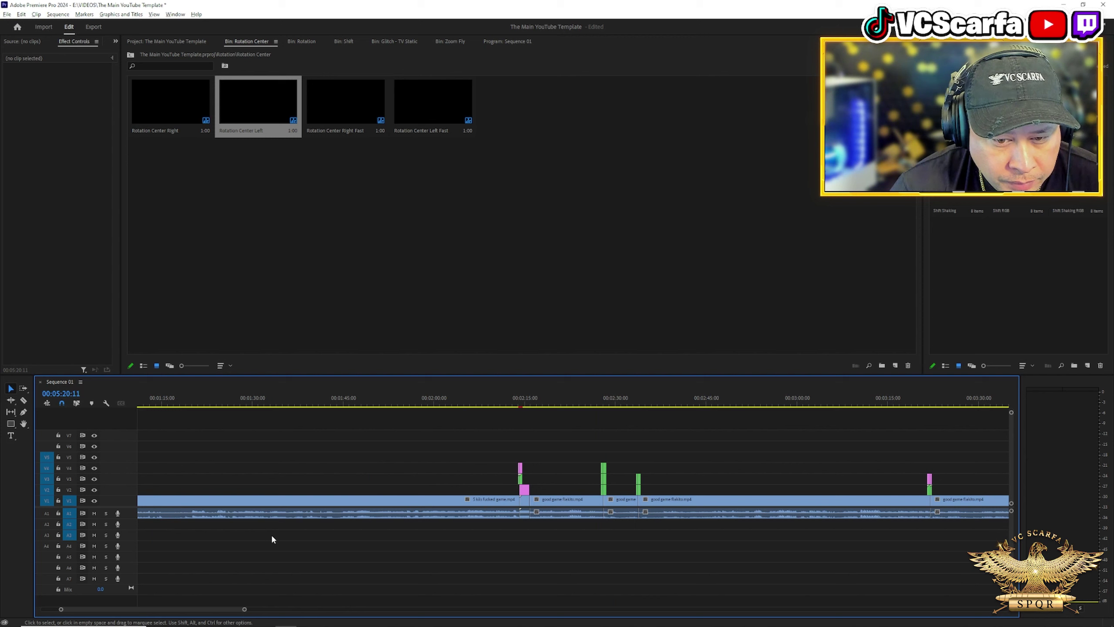
pyautogui.scroll(-5, 270, 533)
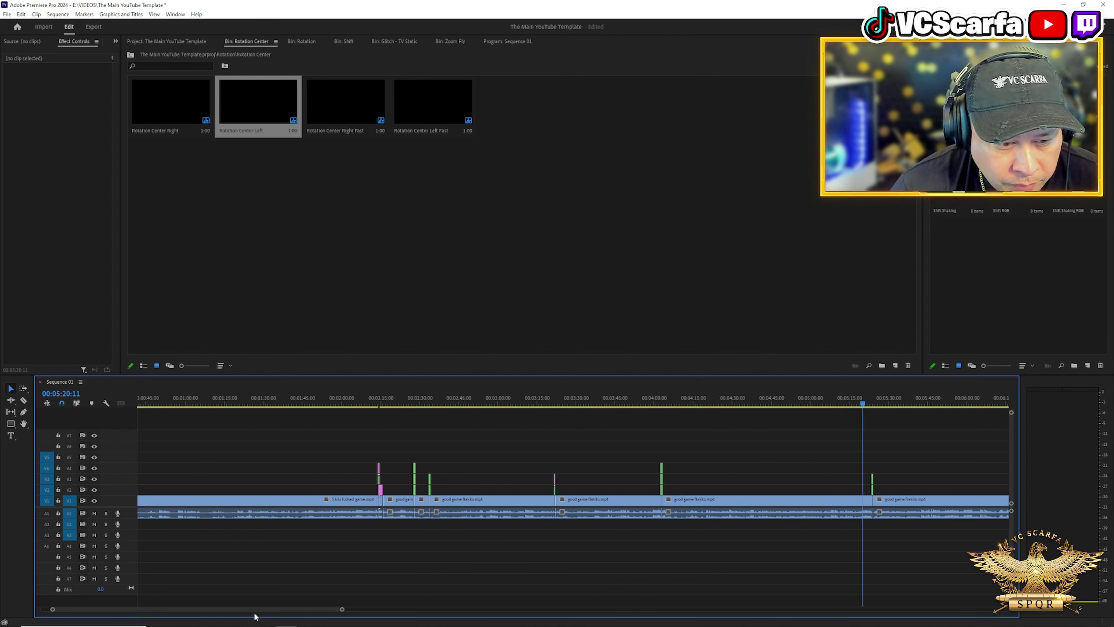
pyautogui.scroll(3, 255, 617)
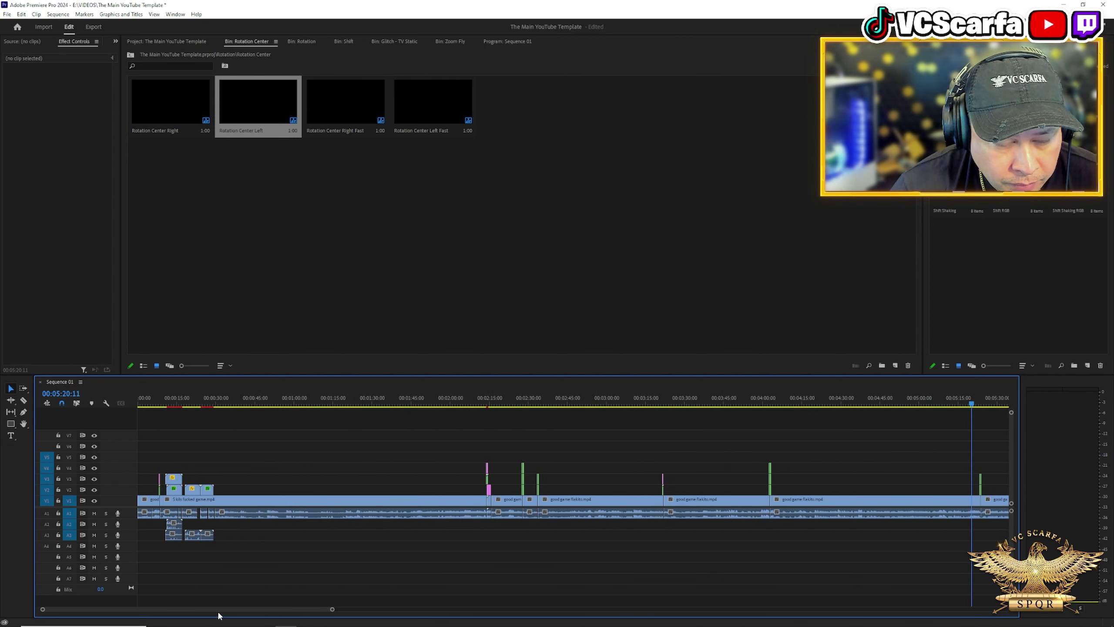
pyautogui.moveTo(166, 406); pyautogui.dragTo(940, 437)
pyautogui.press('\\')
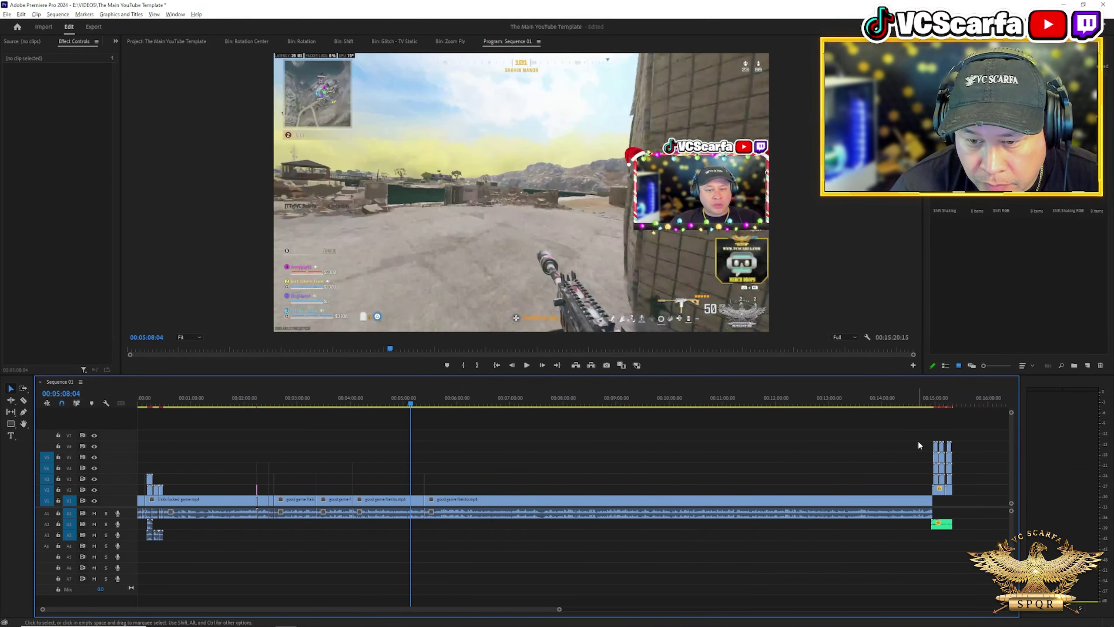
# Step: Return to the end of the first game near 00:02:13 and examine the footage before the glitch transition
pyautogui.moveTo(405, 404); pyautogui.dragTo(256, 413)
pyautogui.click(231, 408)
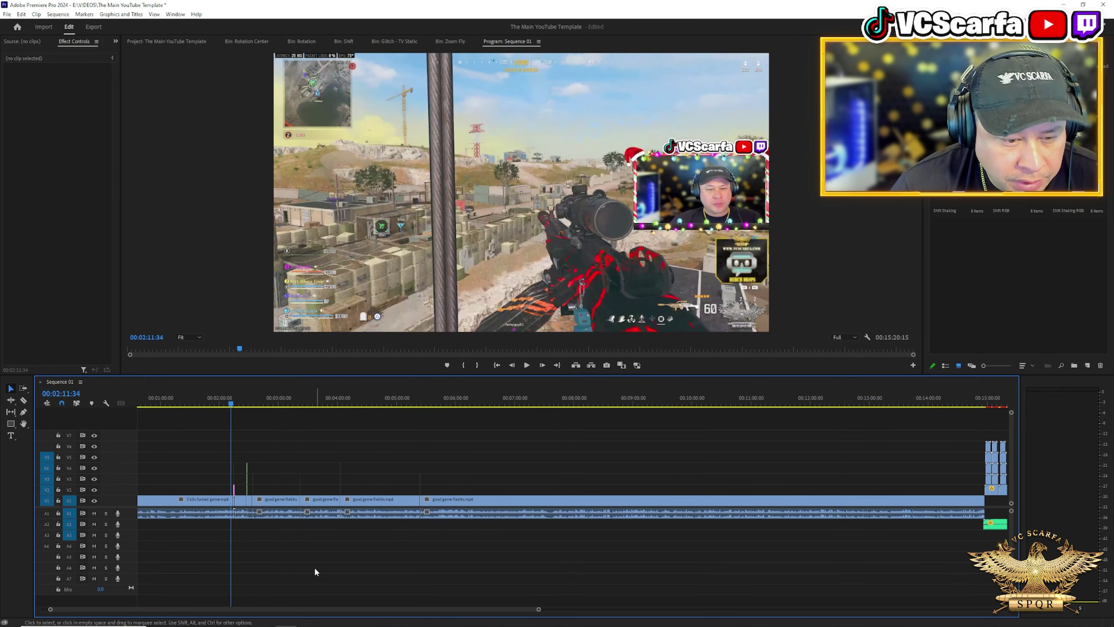
pyautogui.moveTo(238, 611); pyautogui.dragTo(157, 614)
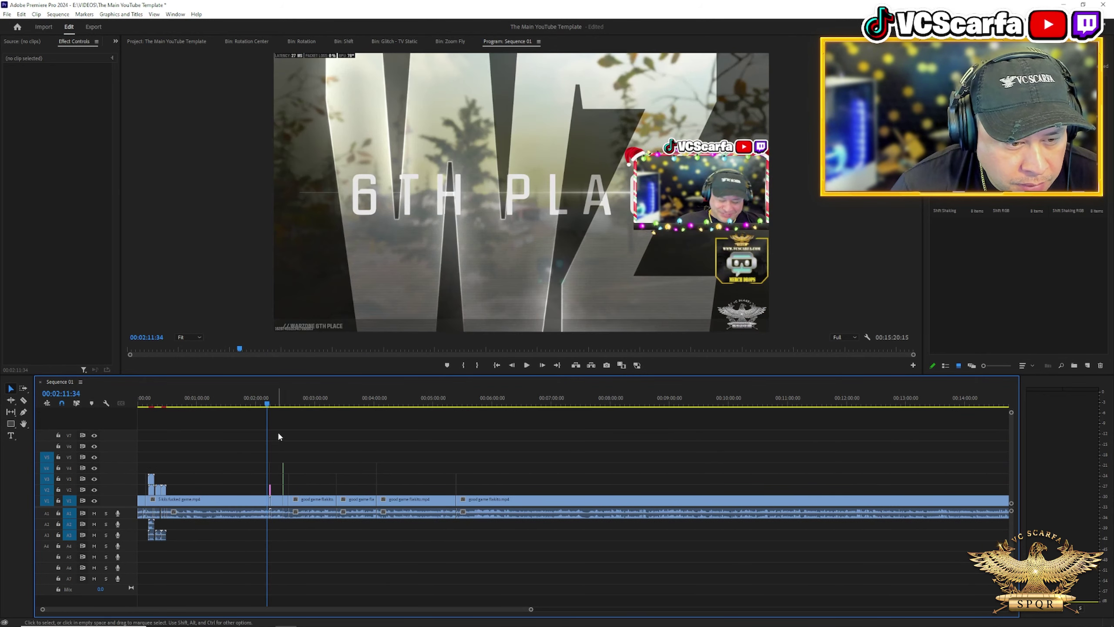
pyautogui.moveTo(268, 407)
pyautogui.mouseDown()
pyautogui.moveTo(312, 418)
pyautogui.moveTo(143, 430)
pyautogui.moveTo(270, 427)
pyautogui.mouseUp()
pyautogui.press('-')
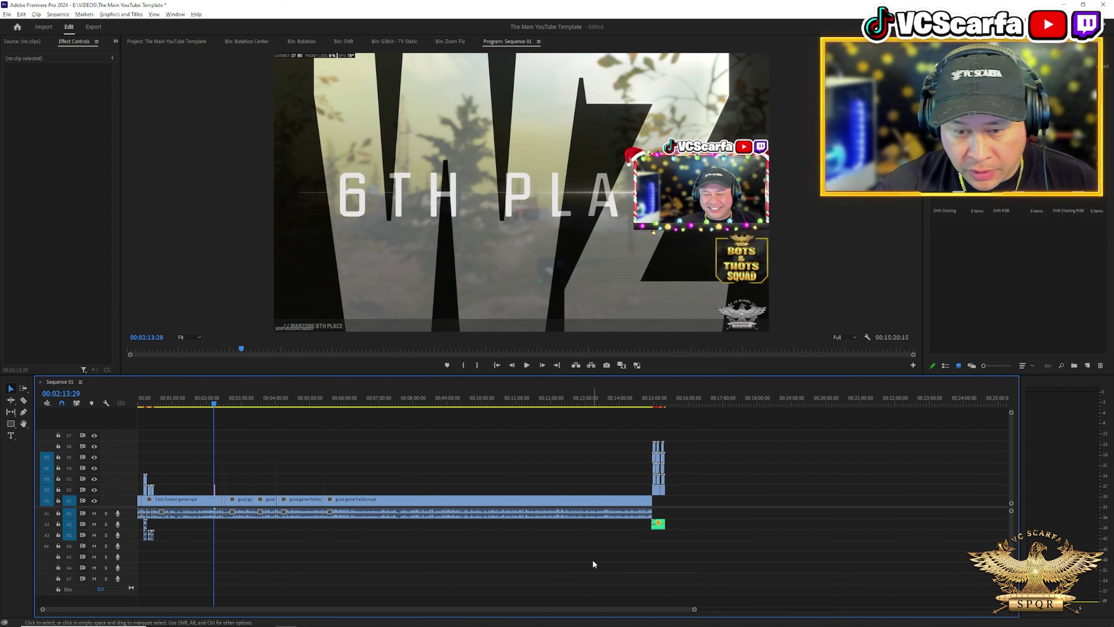
pyautogui.scroll(3, 589, 559)
pyautogui.scroll(-3, 503, 605)
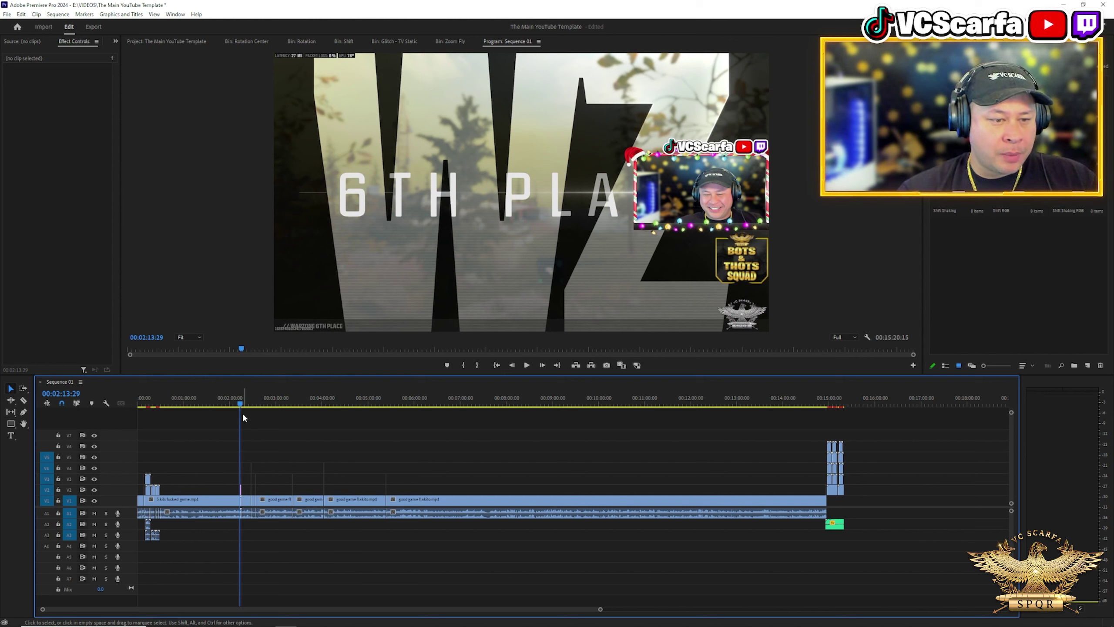
# Step: Play the sequence from the beginning, stop at 00:00:37:18, and place getumbert.png on track V4 at the playhead
pyautogui.moveTo(240, 404); pyautogui.dragTo(108, 417)
pyautogui.press('space')
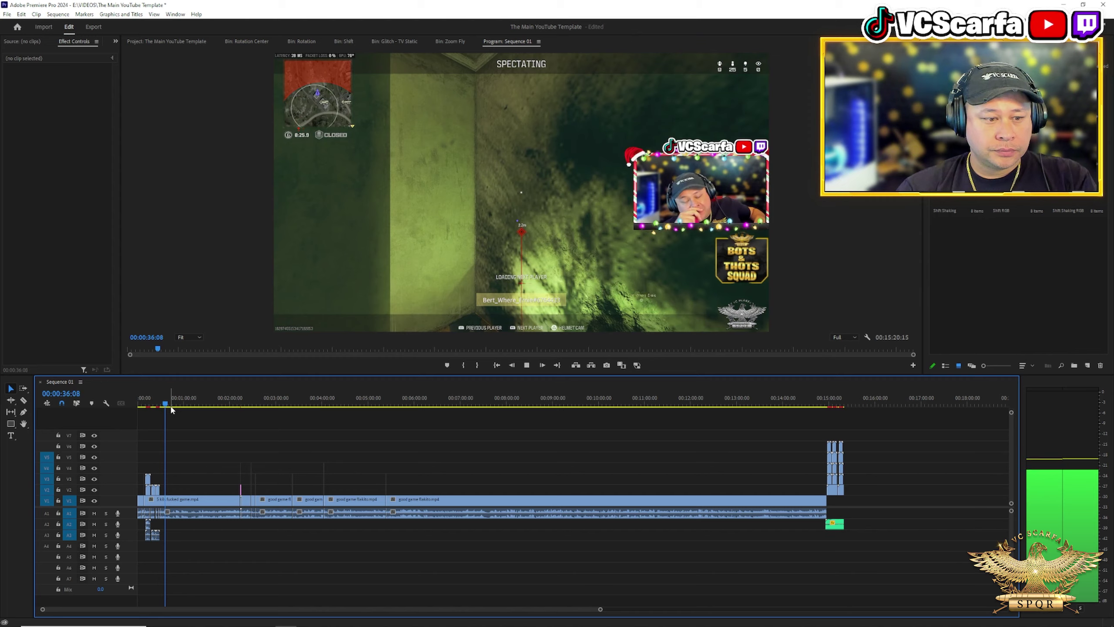
pyautogui.press('space')
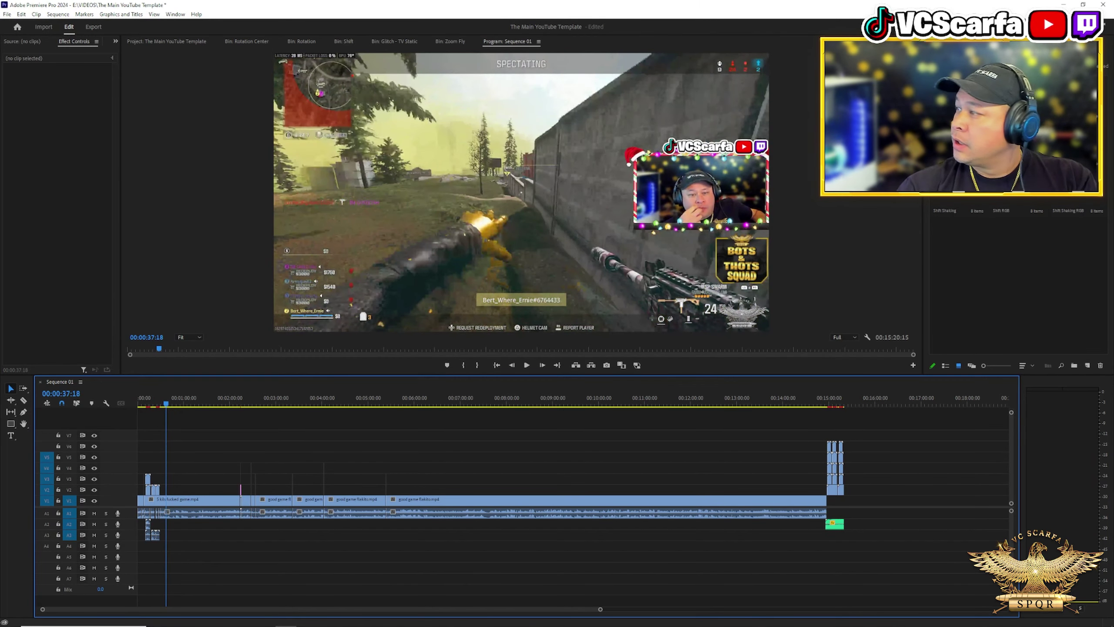
pyautogui.moveTo(425, 443); pyautogui.dragTo(167, 469)
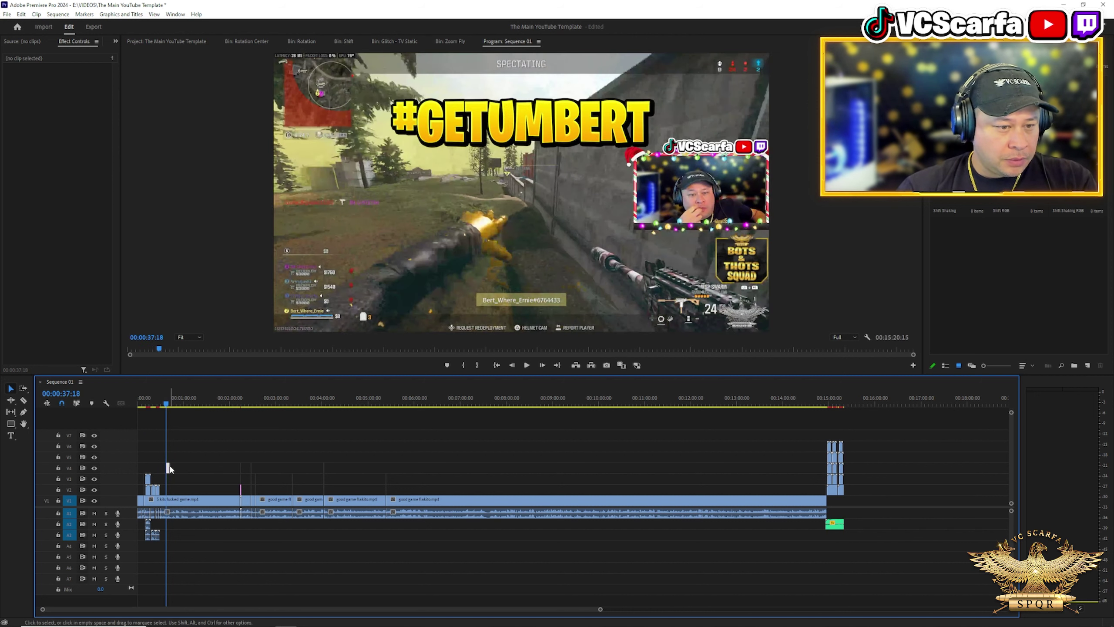
# Step: Extend the getumbert.png clip on V4 to the start of the glitch transition near 00:02:13
pyautogui.click(168, 468)
pyautogui.scroll(5, 193, 474)
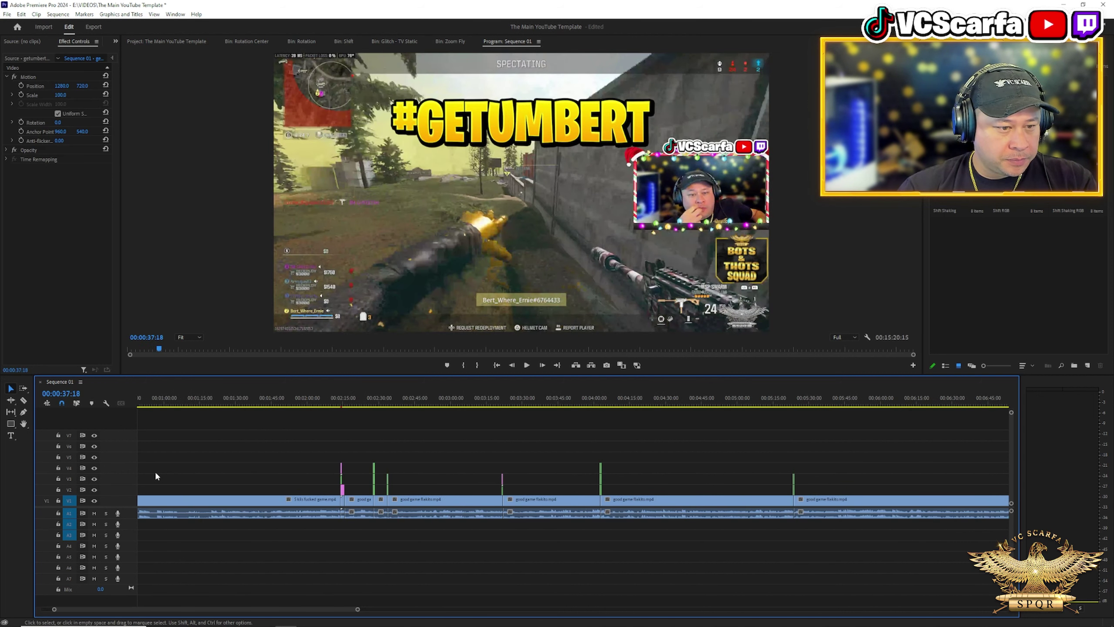
pyautogui.moveTo(226, 612); pyautogui.dragTo(195, 609)
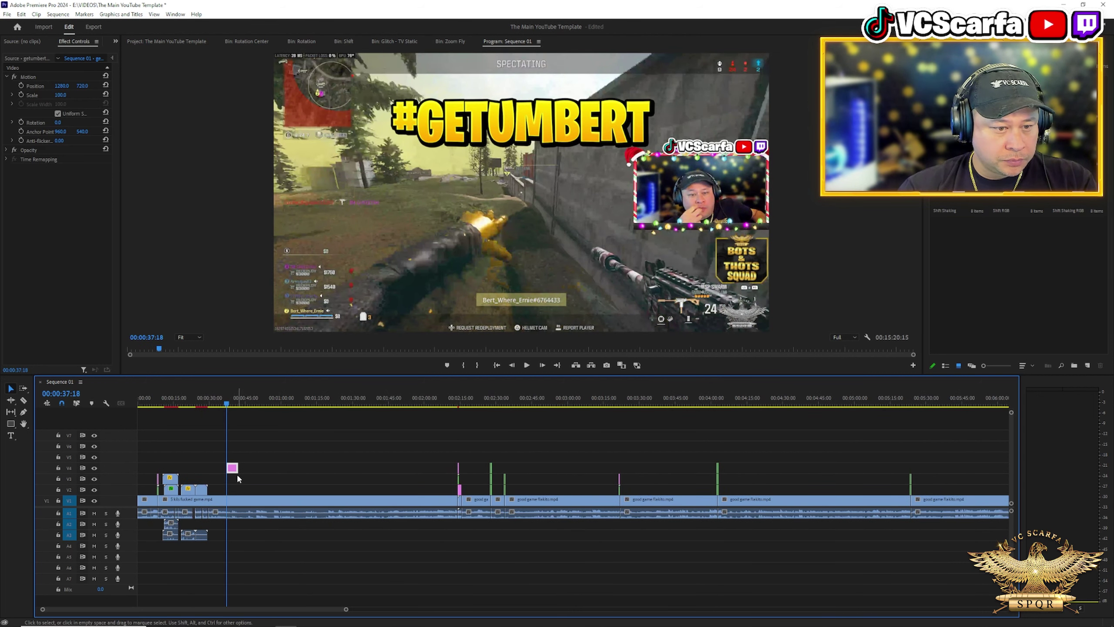
pyautogui.moveTo(233, 468); pyautogui.dragTo(456, 475)
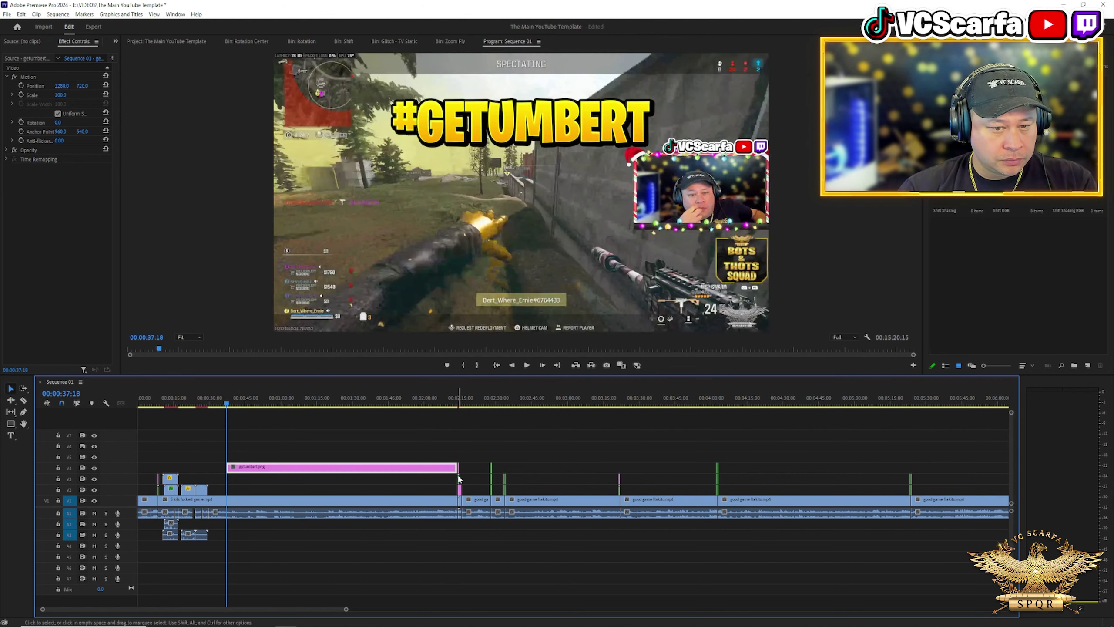
# Step: At 00:01:34:54, move the #GETUMBERT title up toward the frame's top edge, to about position 1271, 589.5
pyautogui.click(366, 397)
pyautogui.click(33, 96)
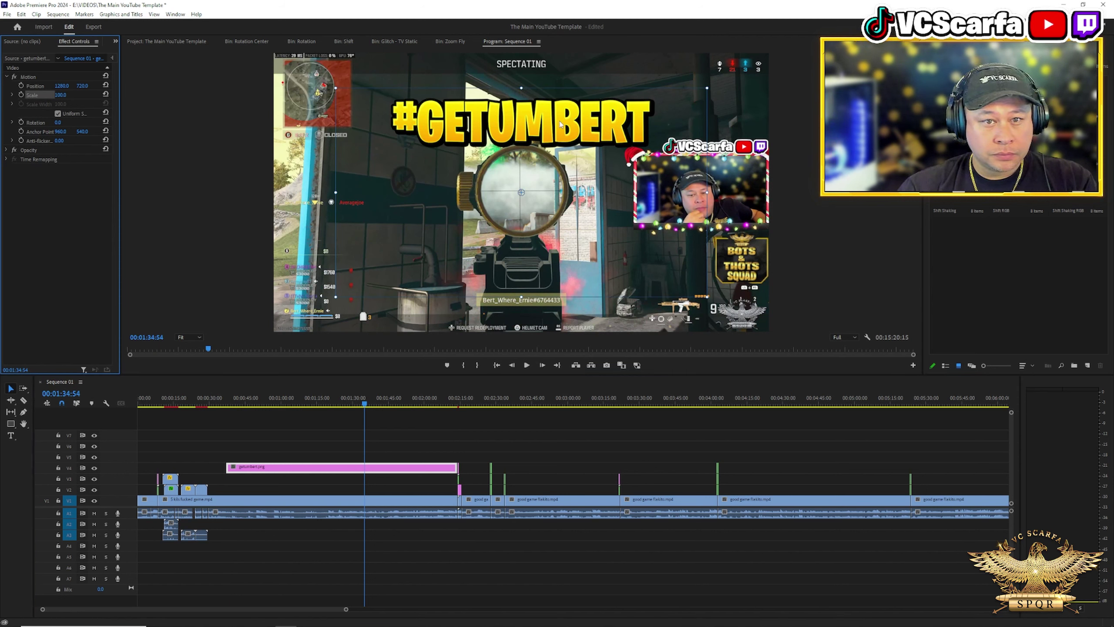
pyautogui.moveTo(560, 125); pyautogui.dragTo(559, 99)
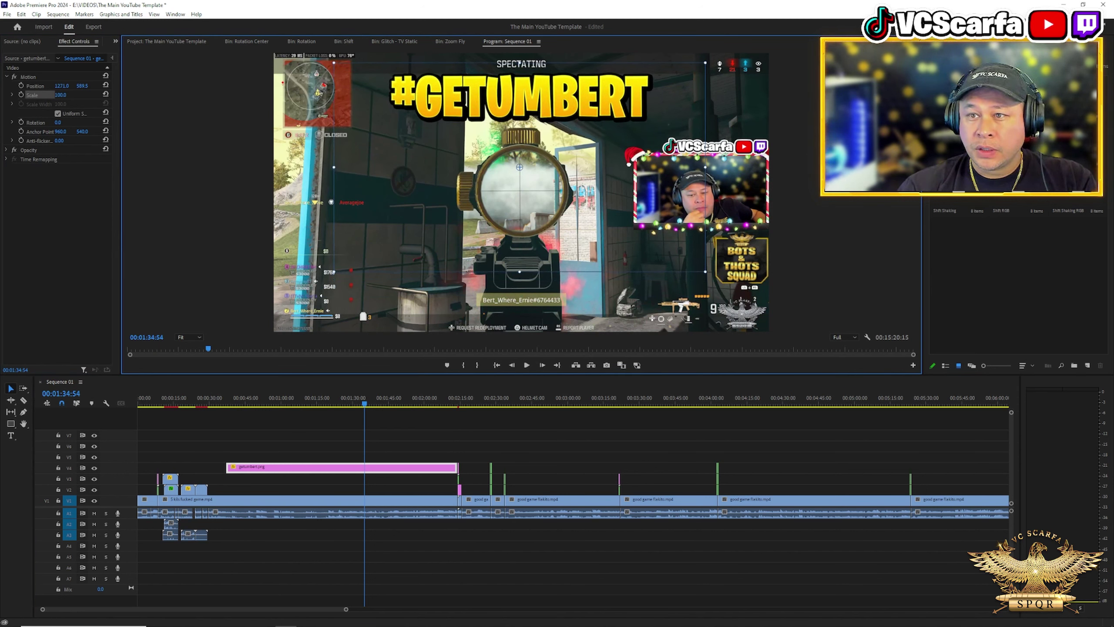
# Step: Trim the end of the getumbert.png clip slightly before the glitch transition and apply a fade-out transition to that end
pyautogui.hotkey('shift', '7')
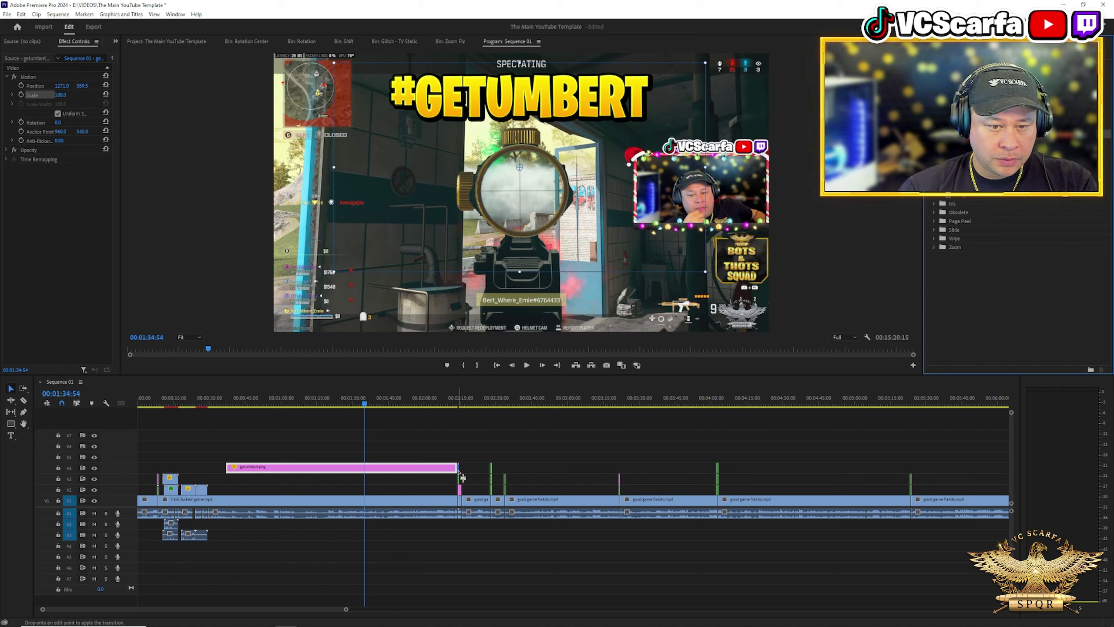
pyautogui.moveTo(456, 472); pyautogui.dragTo(457, 473)
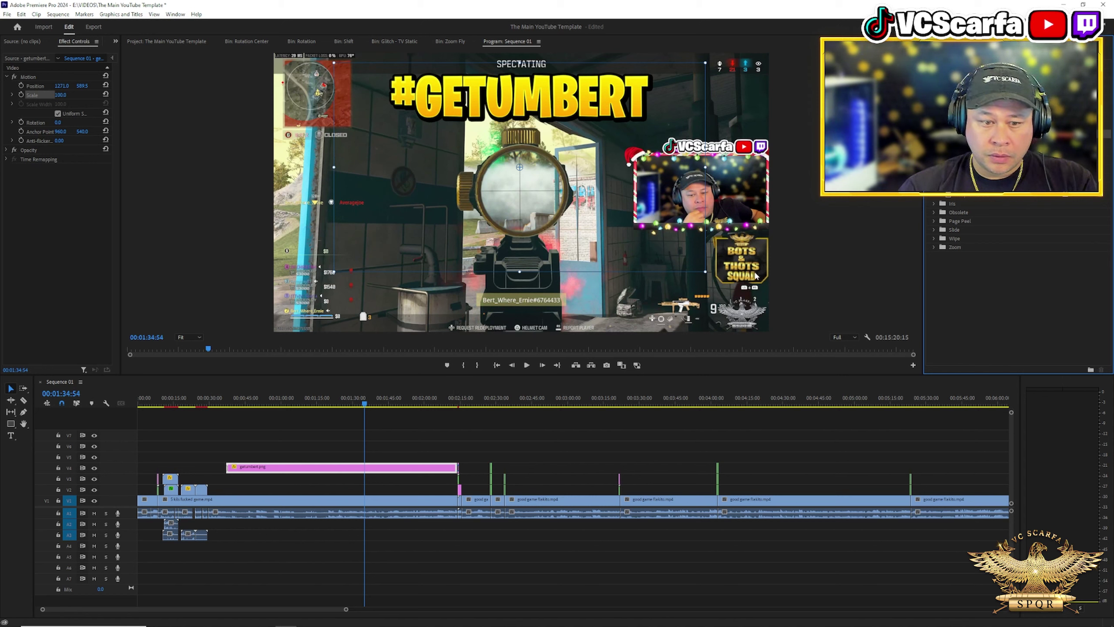
pyautogui.scroll(10, 497, 416)
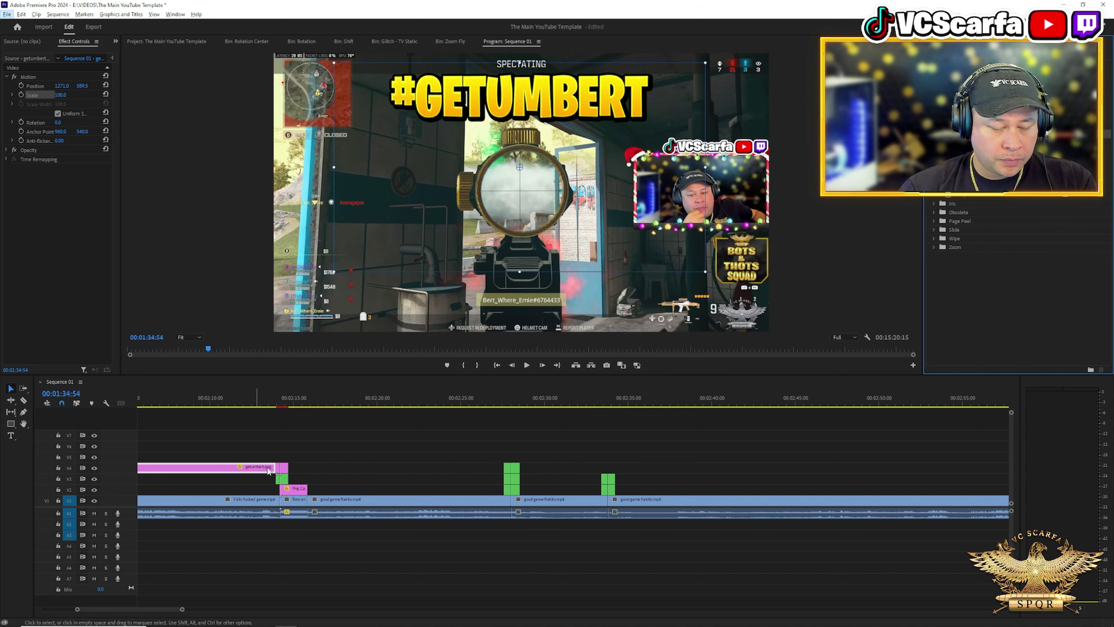
pyautogui.click(277, 468)
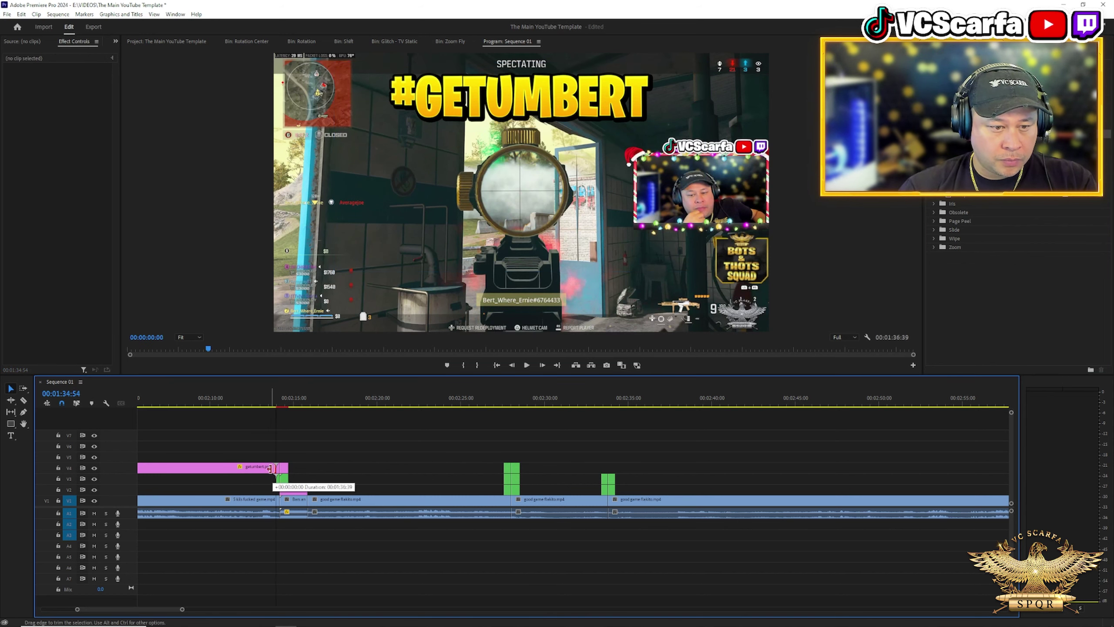
pyautogui.moveTo(271, 469); pyautogui.dragTo(267, 468)
pyautogui.click(965, 52)
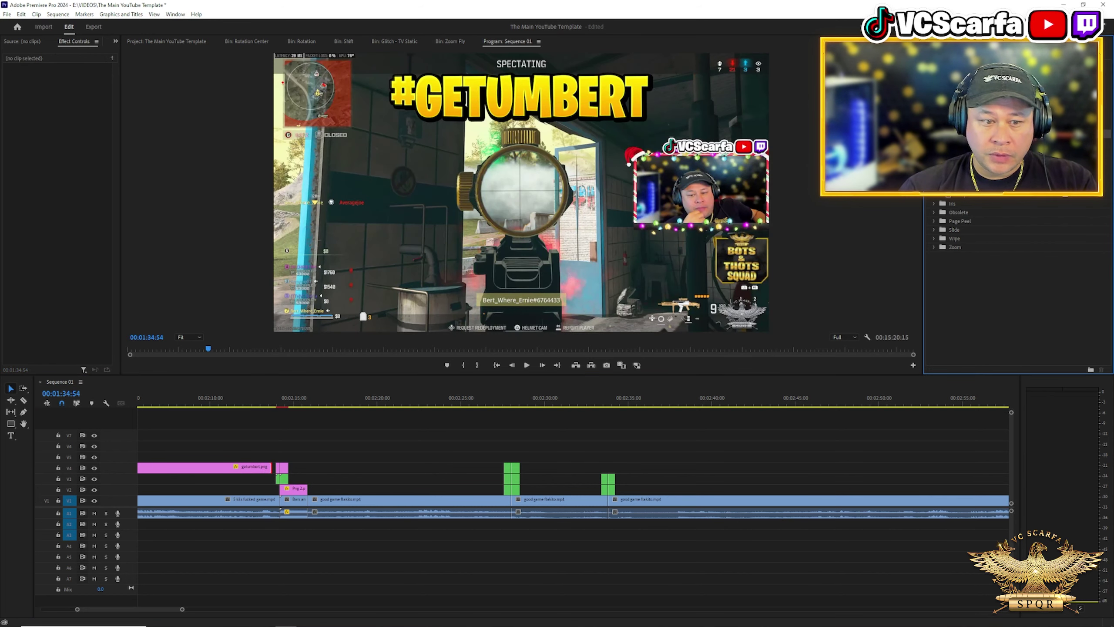
# Step: Play the sequence from about 00:02:10 to check the title's fade-out and the cuts that follow
pyautogui.click(223, 403)
pyautogui.press('space')
pyautogui.scroll(-2, 263, 479)
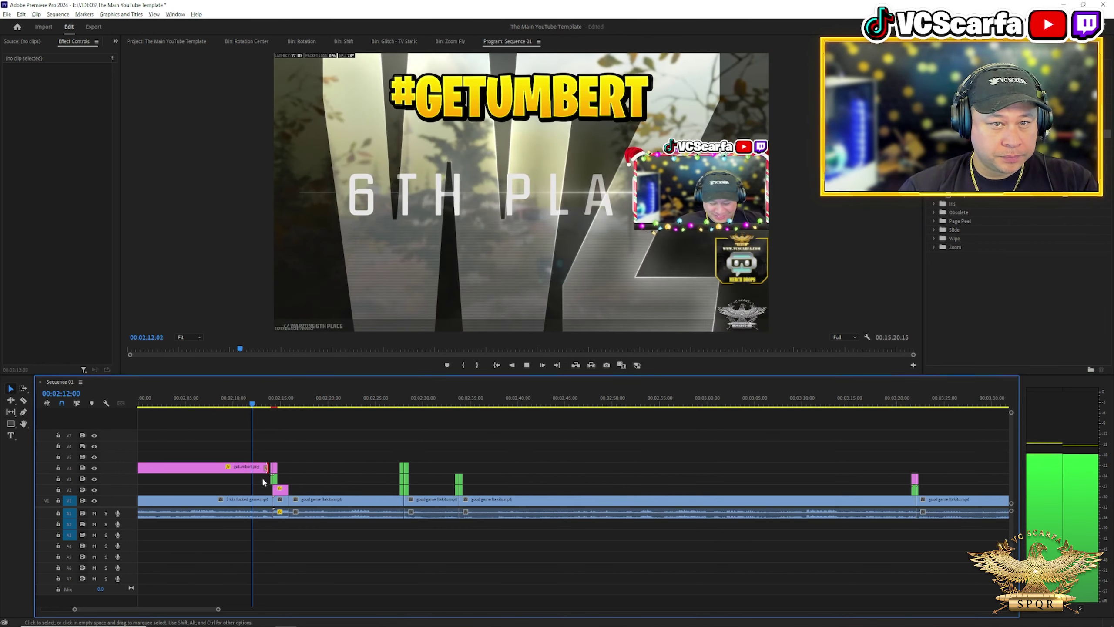
pyautogui.press('-')
pyautogui.press('-')
pyautogui.press('-')
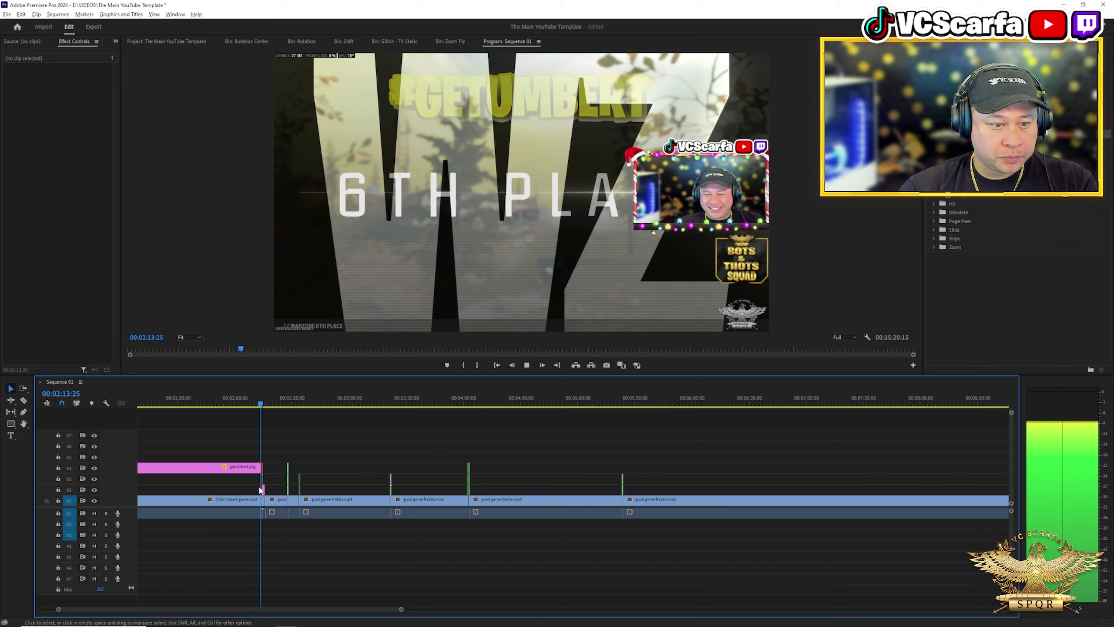
pyautogui.press('-')
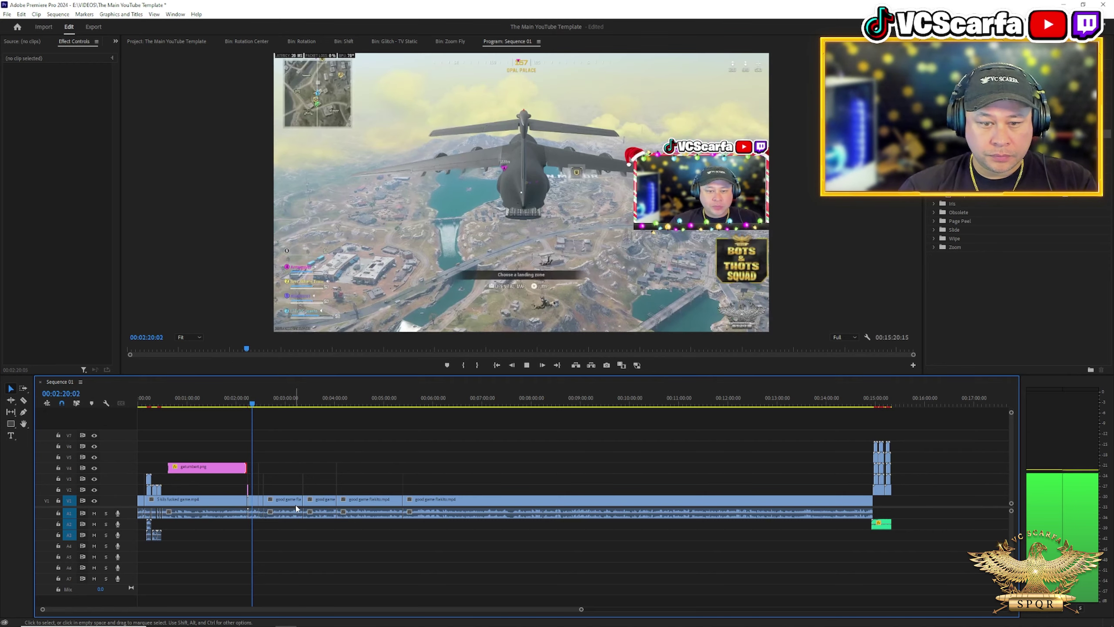
pyautogui.press('-')
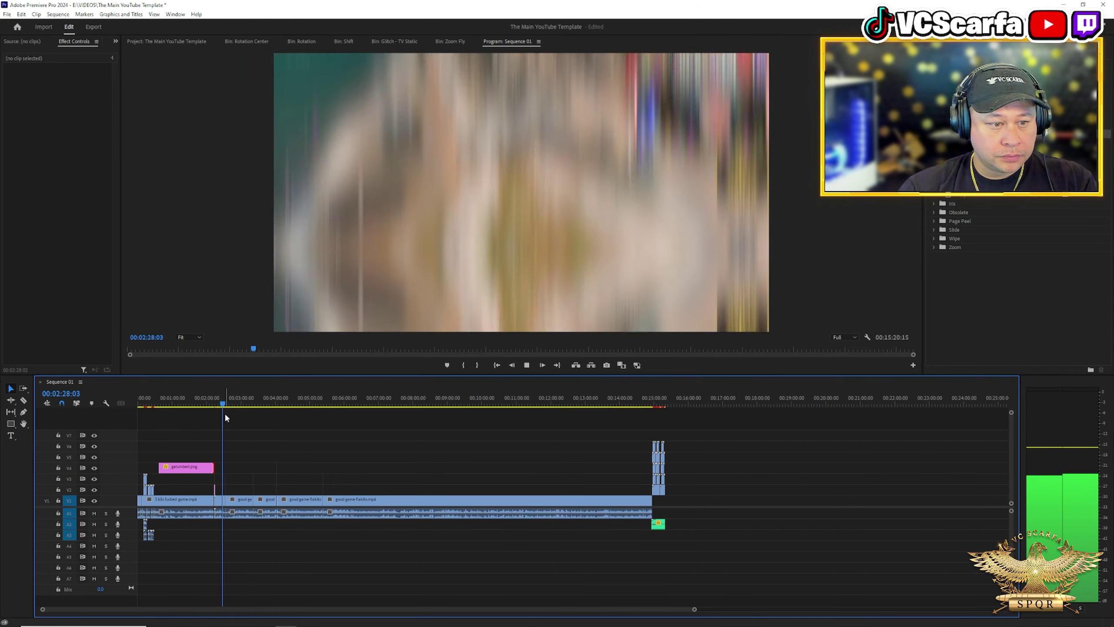
# Step: Return the playhead to the start of the sequence and open its export settings
pyautogui.moveTo(223, 403); pyautogui.dragTo(82, 402)
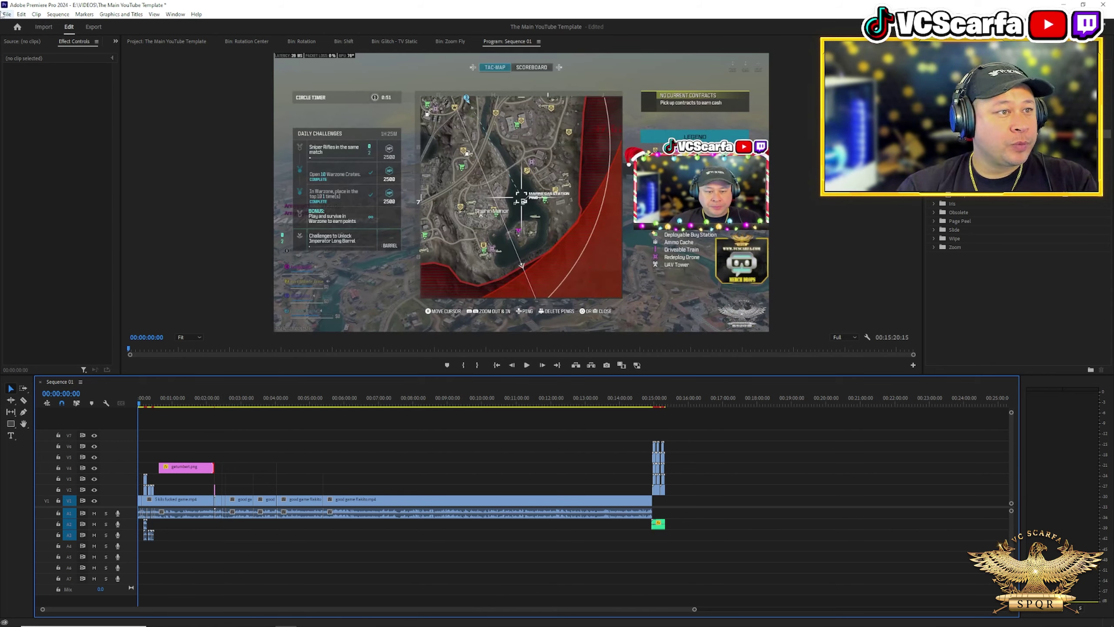
pyautogui.click(2, 13)
pyautogui.moveTo(34, 274)
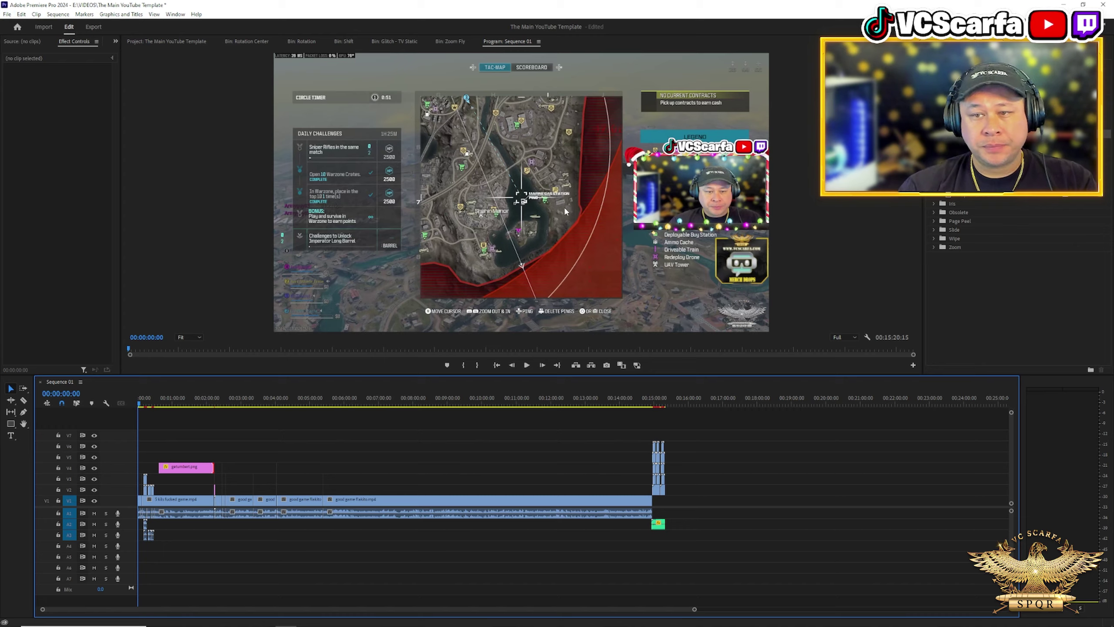
pyautogui.hotkey('ctrl', 'm')
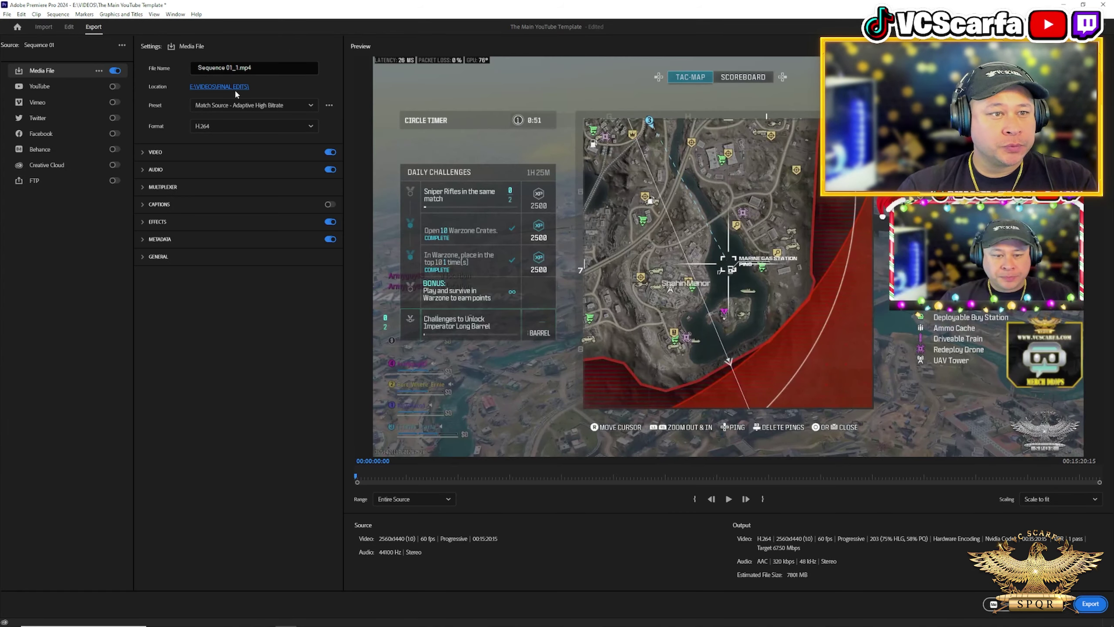
# Step: Name the output PAIN in the FINAL EDITS folder and start the H.264 export with the current preset
pyautogui.click(226, 88)
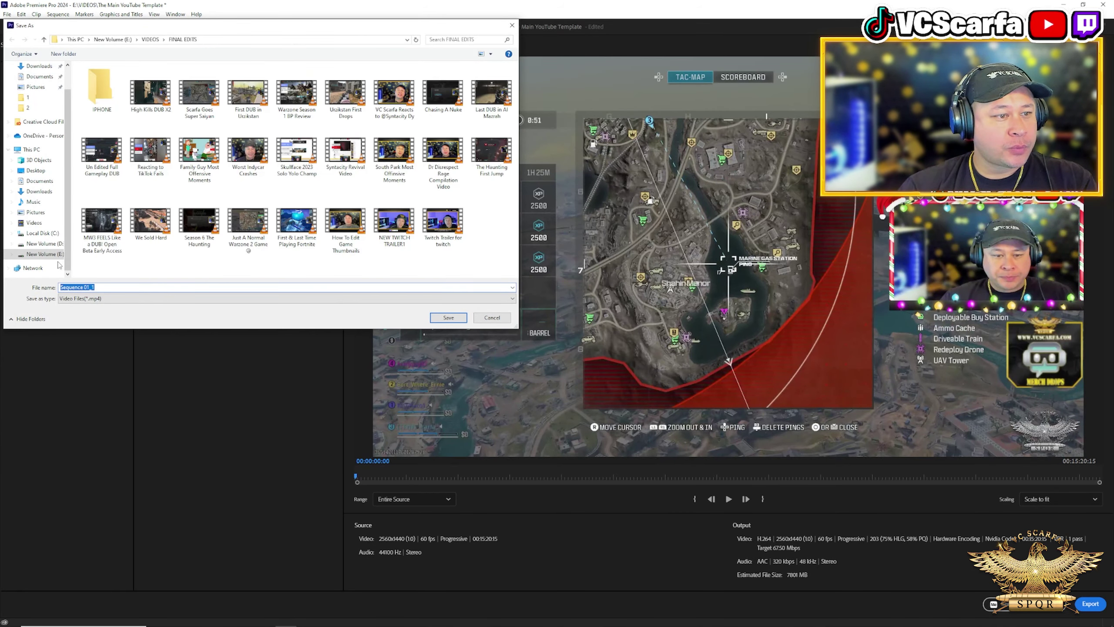
pyautogui.click(112, 288)
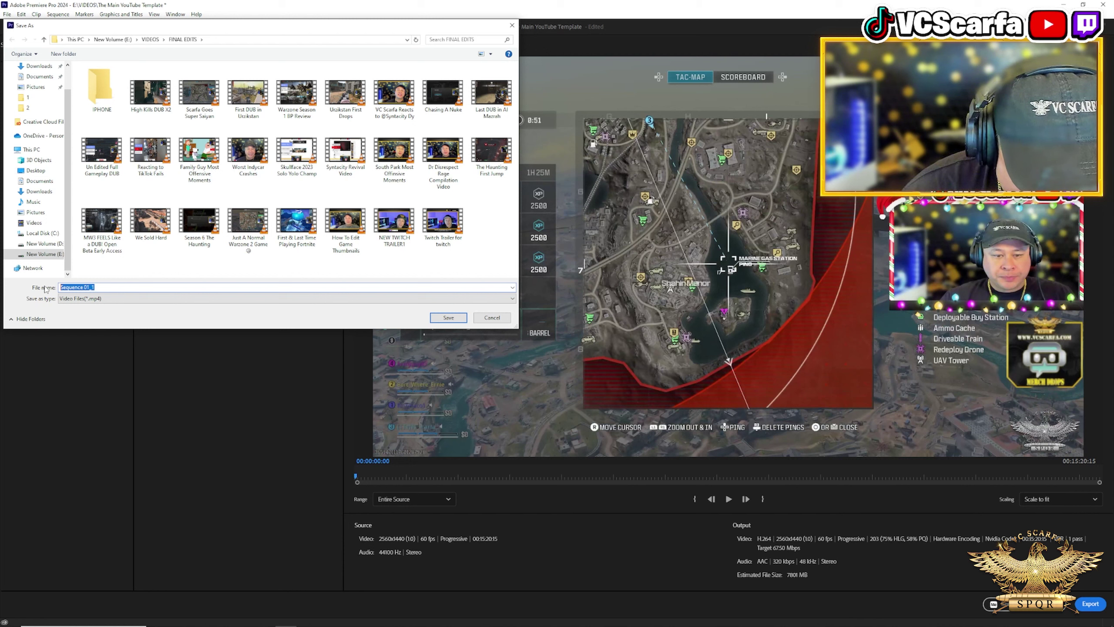
pyautogui.write('PAIN')
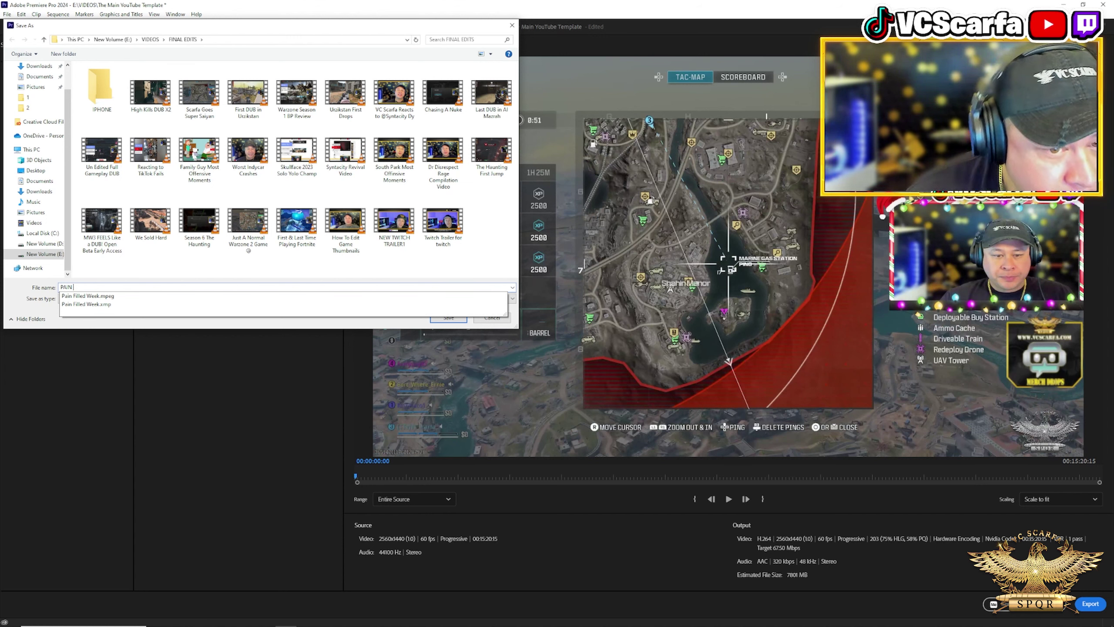
pyautogui.click(421, 288)
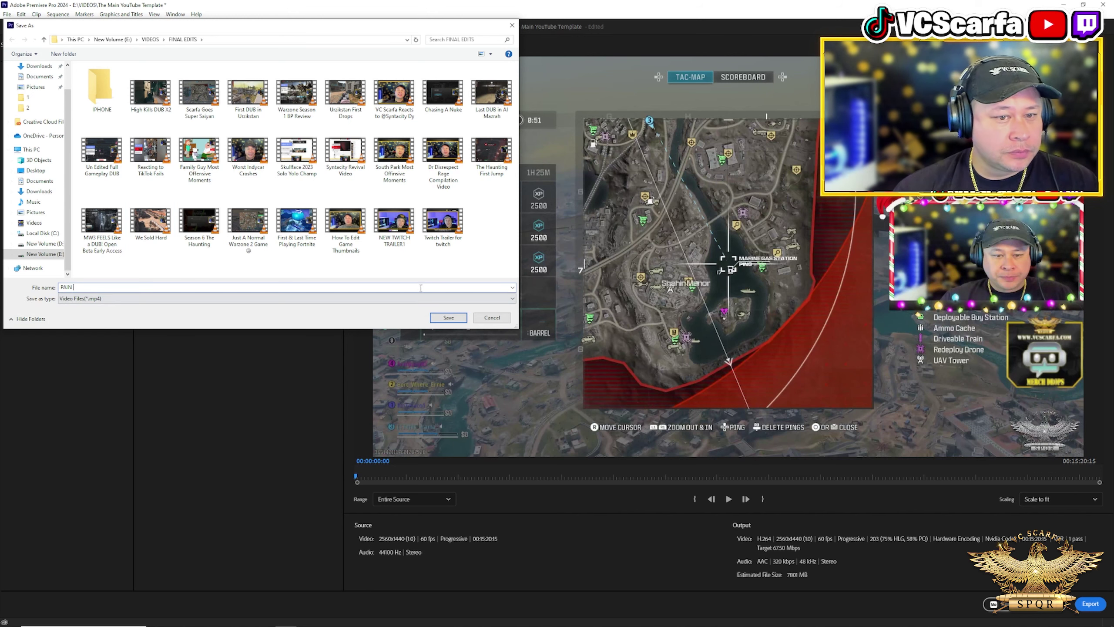
pyautogui.click(449, 317)
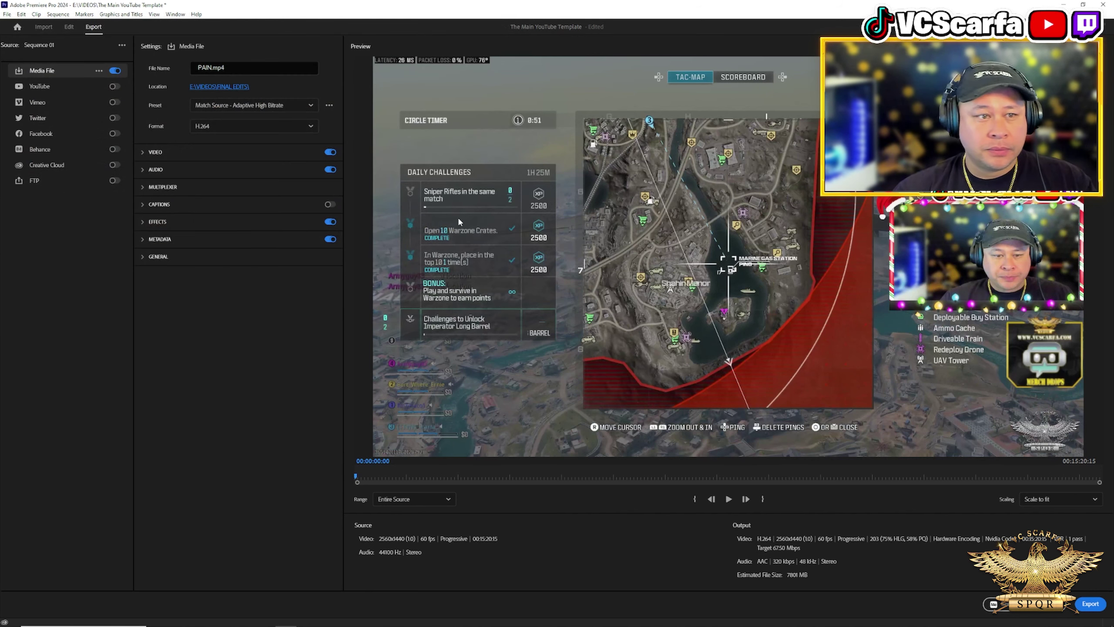
pyautogui.click(1089, 605)
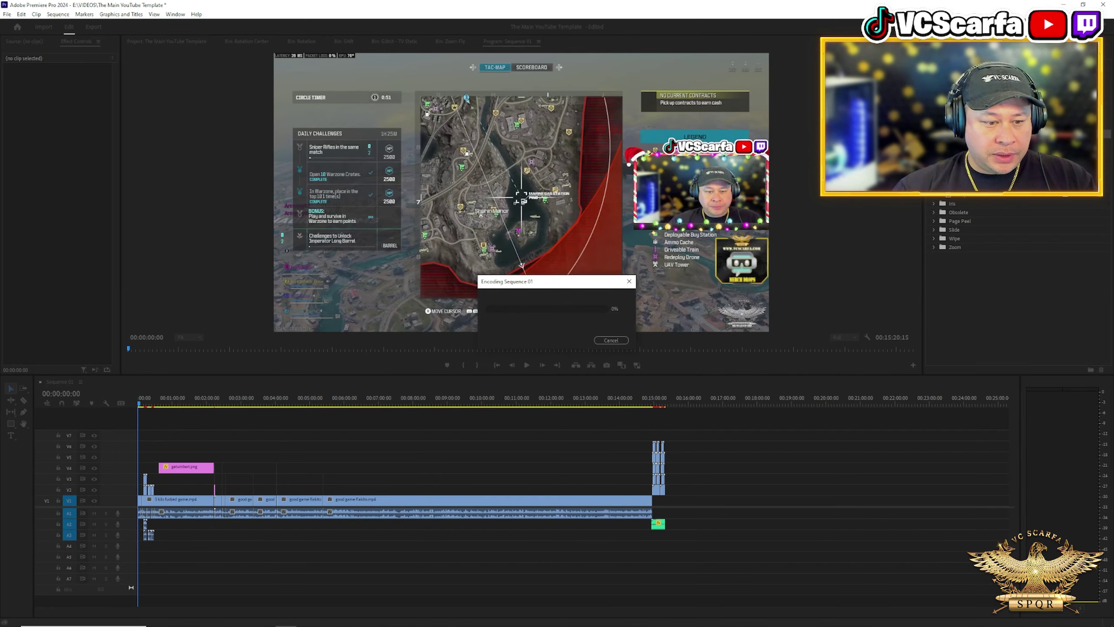
# Step: Switch to the browser and open the preview of the Eurogamer Urzikstan image showing the rocky coastline
pyautogui.moveTo(244, 623)
pyautogui.click(200, 619)
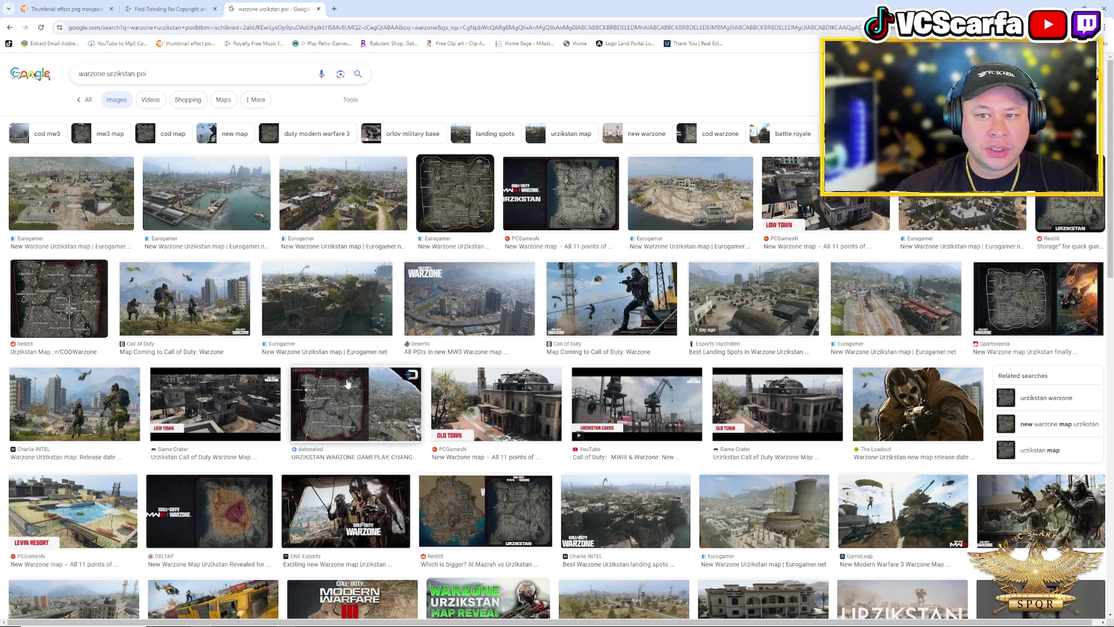
pyautogui.click(687, 205)
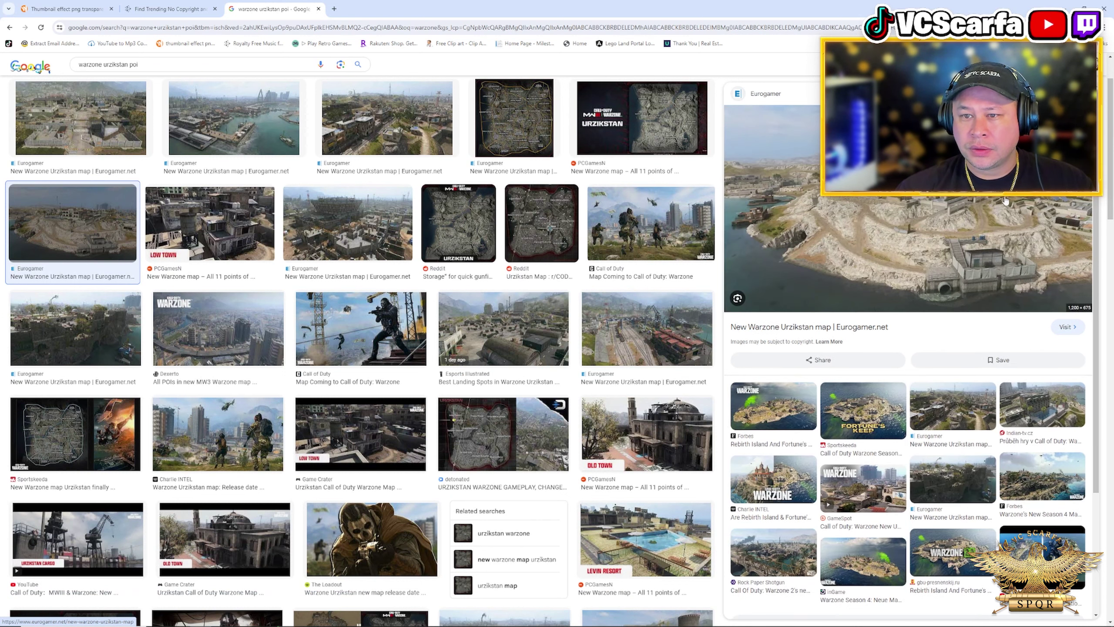
pyautogui.rightClick(942, 217)
pyautogui.moveTo(983, 420)
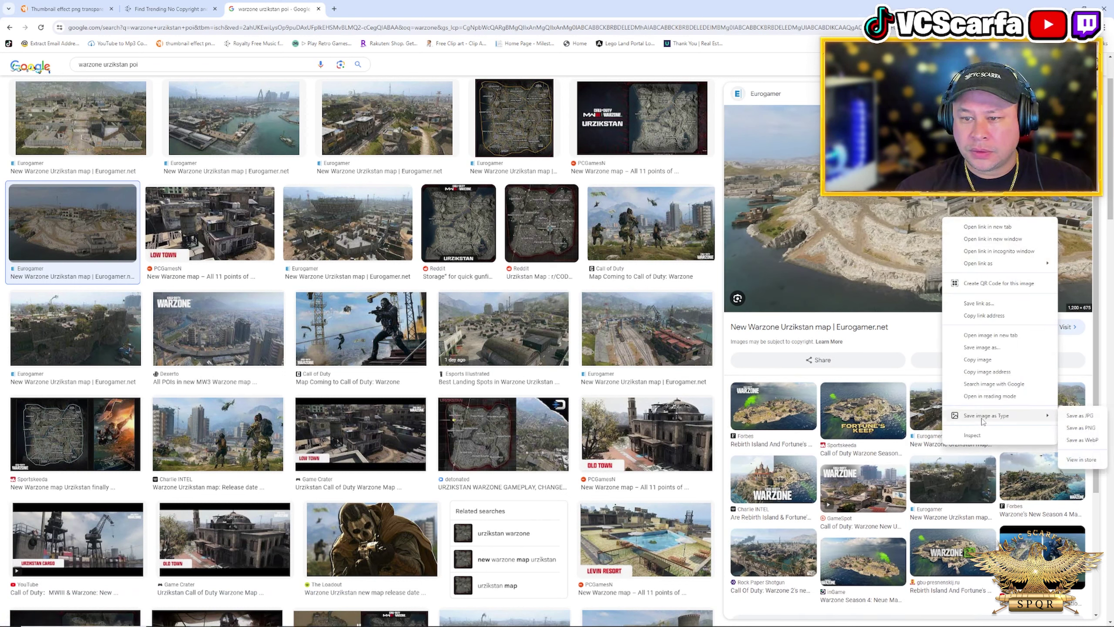
pyautogui.click(982, 347)
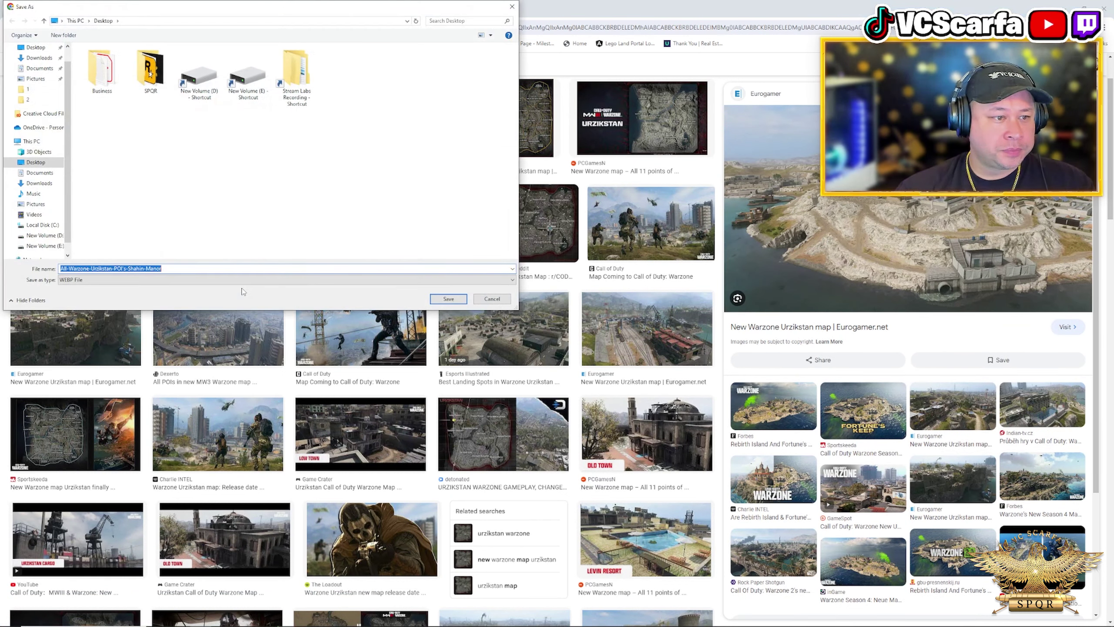
pyautogui.click(448, 299)
# Step: Save the previewed Urzikstan coastline image as a JPG on the Desktop
pyautogui.rightClick(944, 218)
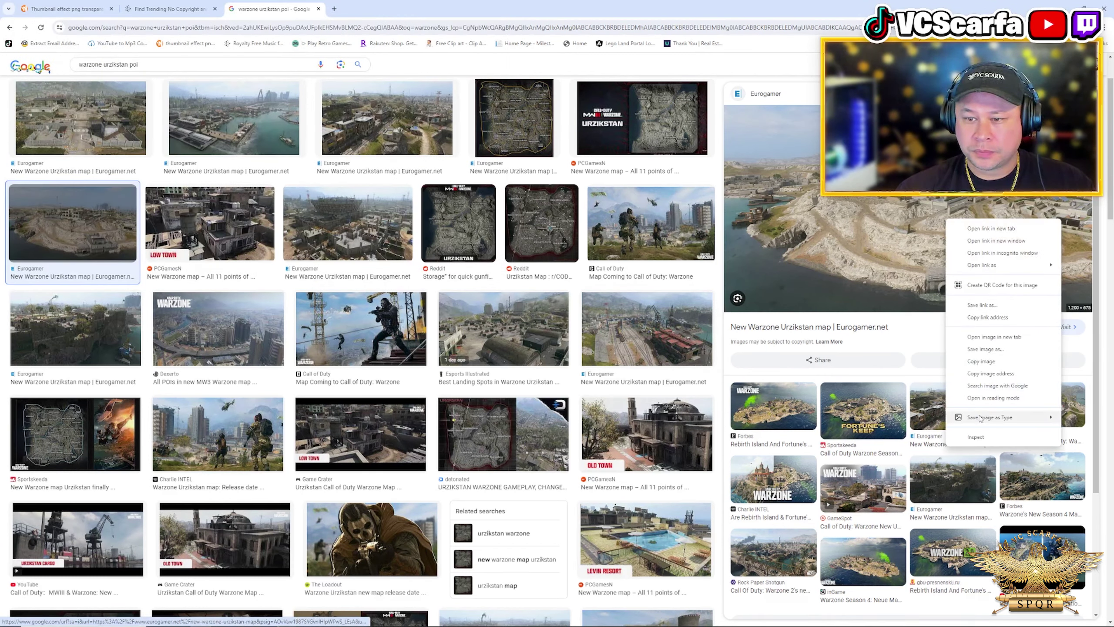
pyautogui.moveTo(983, 420)
pyautogui.click(1083, 417)
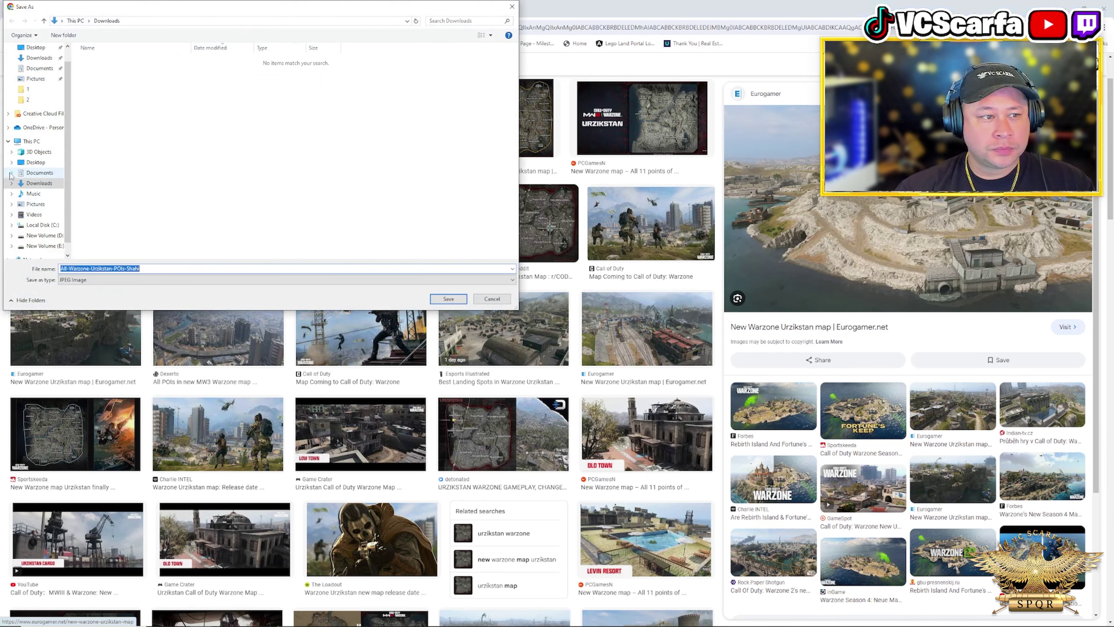
pyautogui.click(36, 162)
pyautogui.click(449, 298)
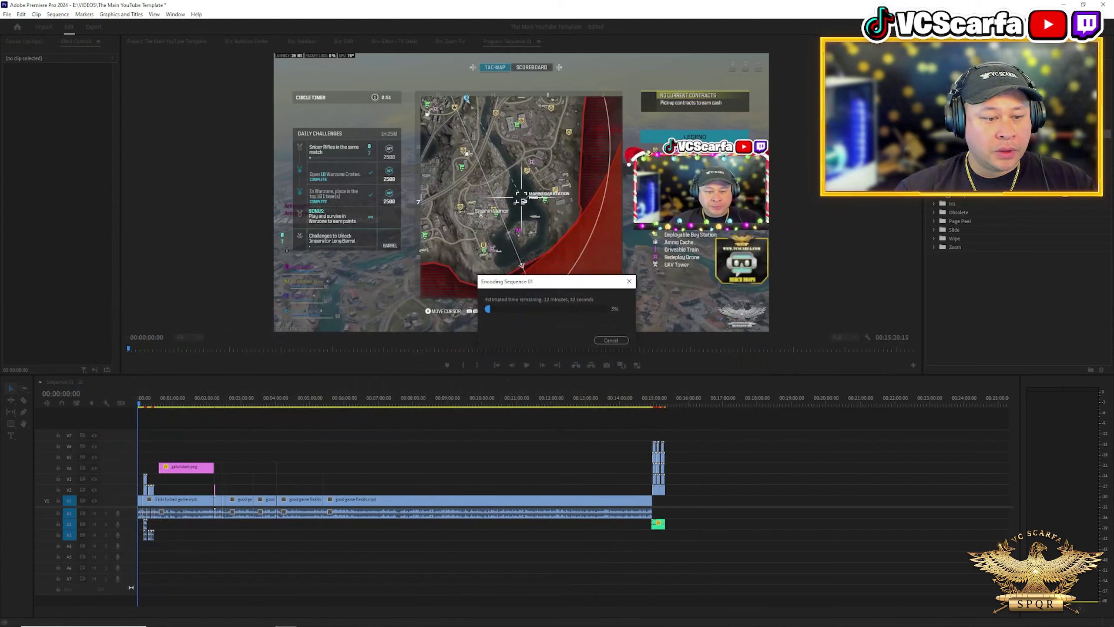
# Step: Switch to Photoshop, create a transparent 1280 x 720 px document at 300 ppi, and open the Urzikstan JPG from the Desktop
pyautogui.click(308, 619)
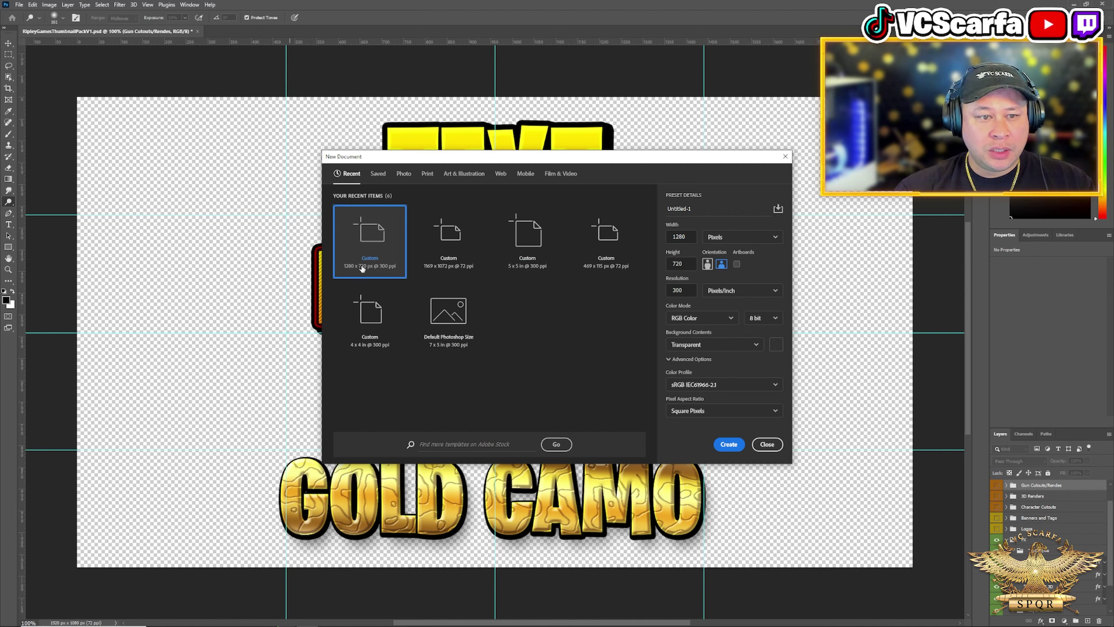
pyautogui.click(728, 445)
pyautogui.click(19, 4)
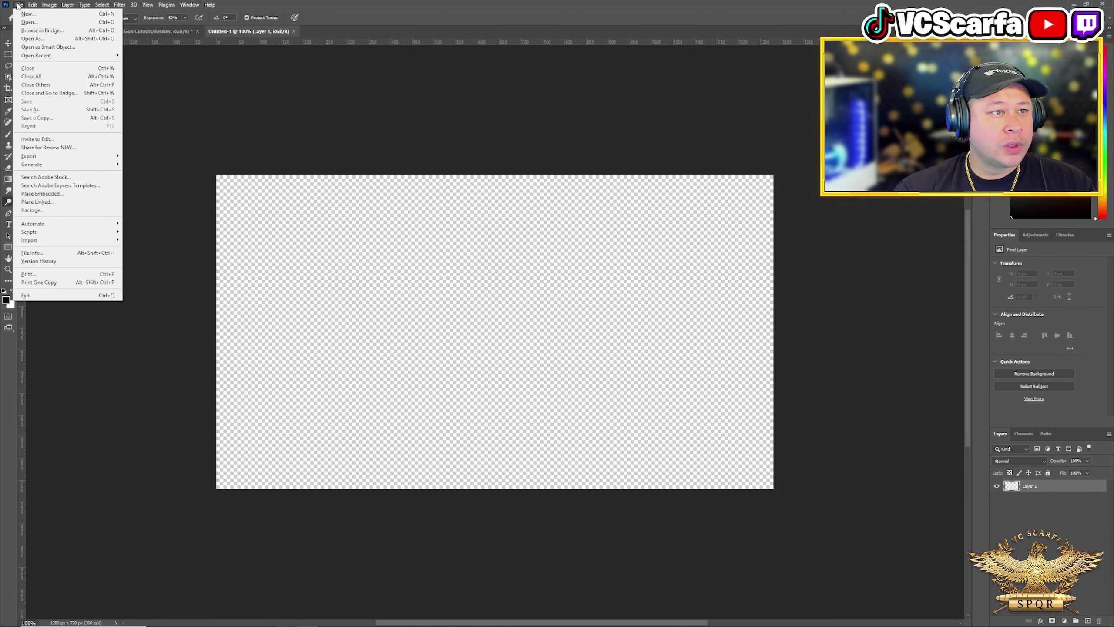
pyautogui.click(37, 22)
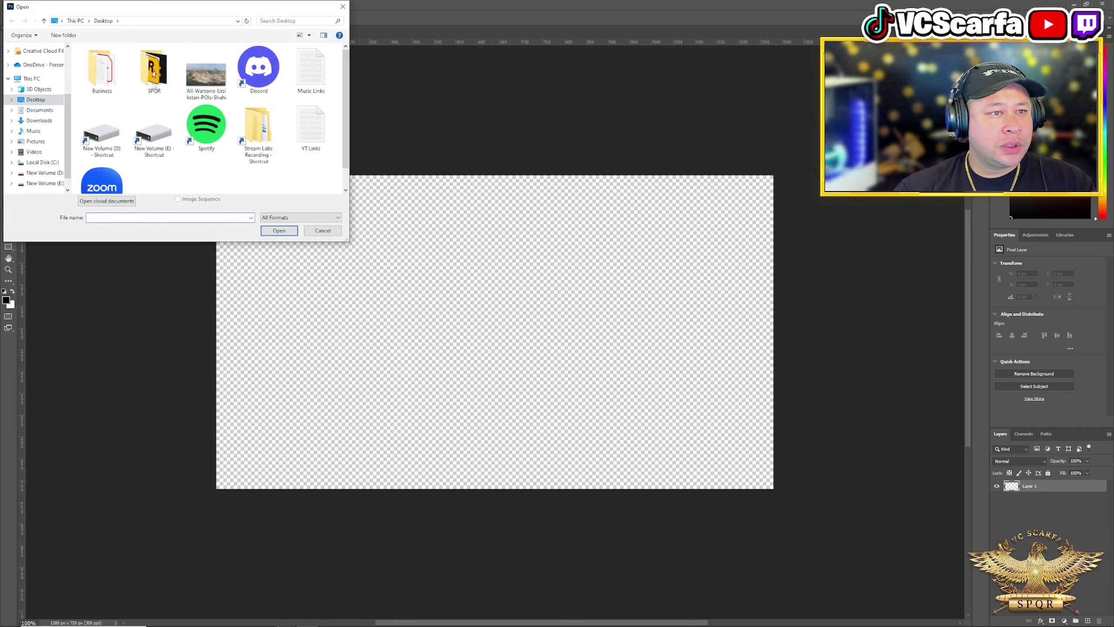
pyautogui.click(285, 232)
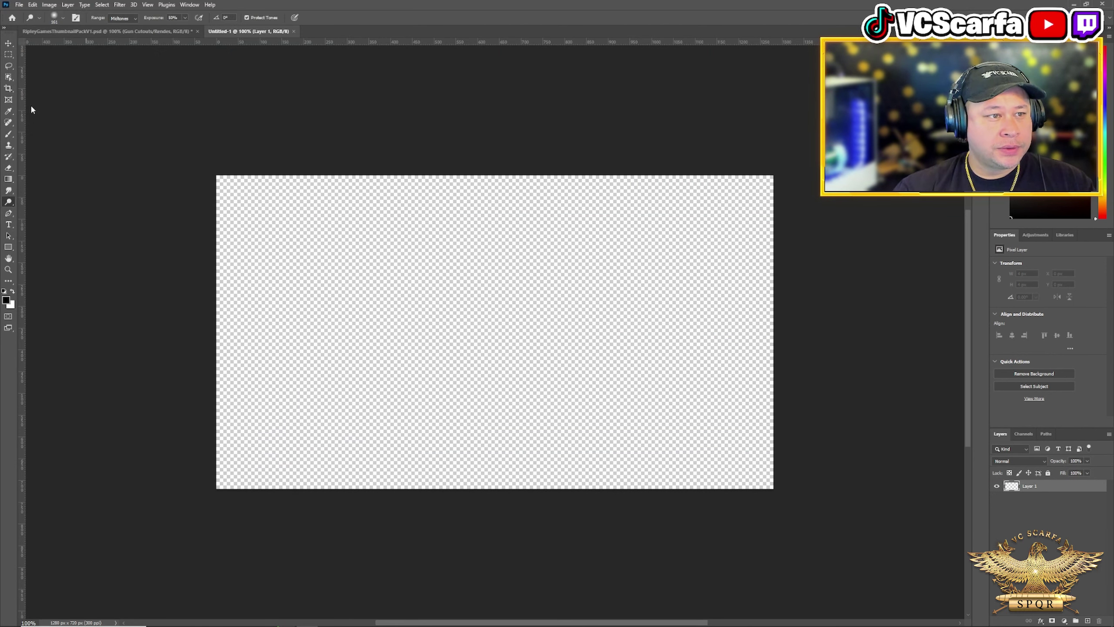
# Step: Select the entire Urzikstan image with the Rectangular Marquee, copy it, and paste it into the Untitled-1 document
pyautogui.press('m')
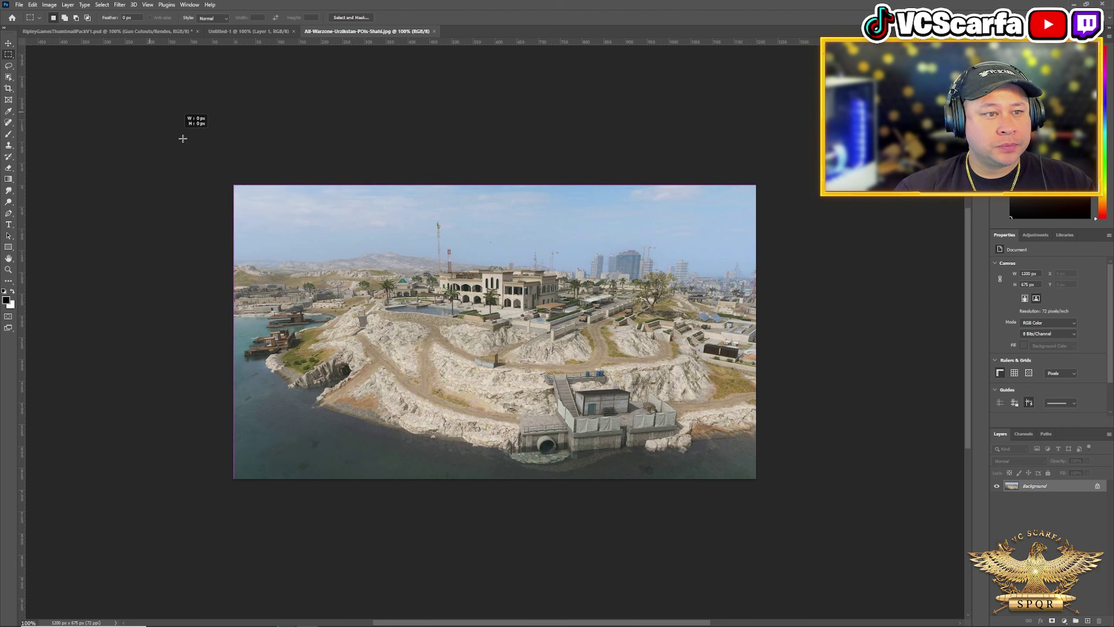
pyautogui.moveTo(184, 125); pyautogui.dragTo(803, 498)
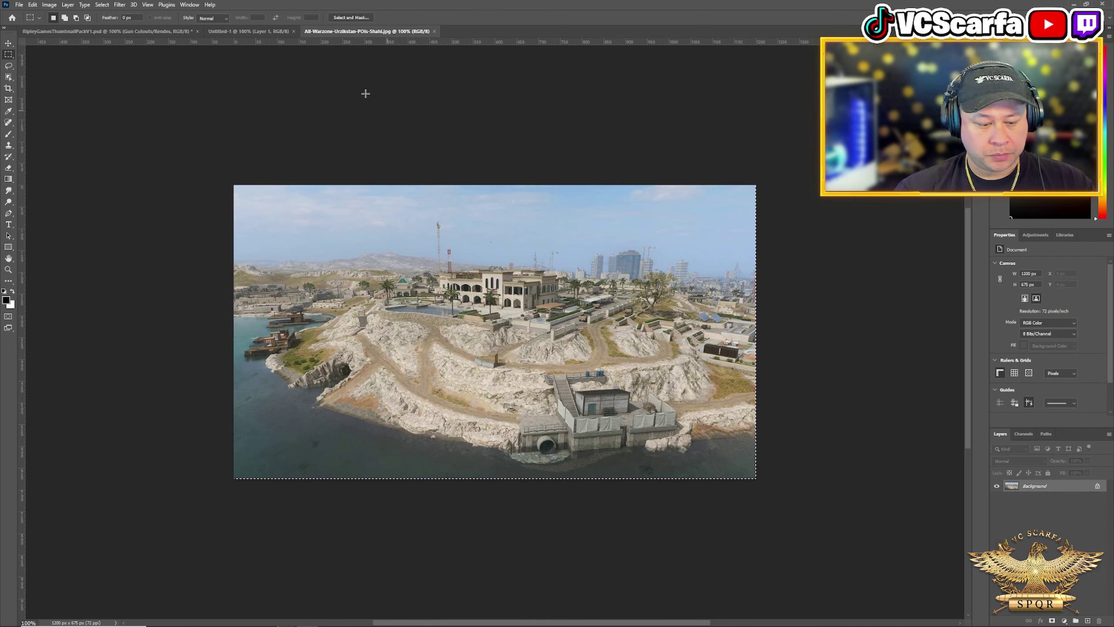
pyautogui.click(32, 5)
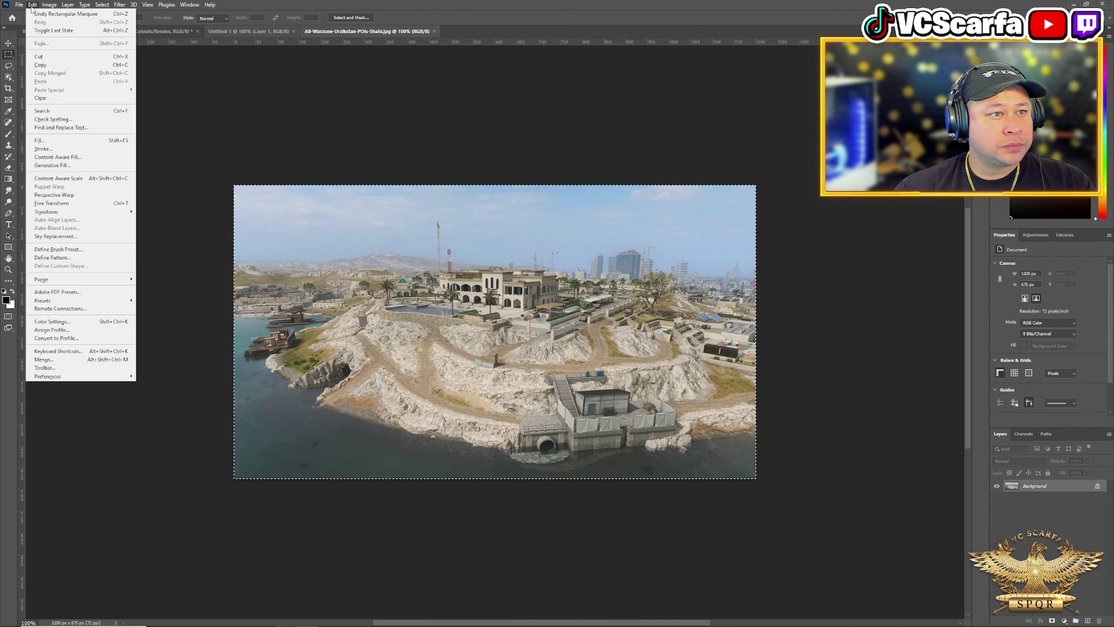
pyautogui.click(41, 66)
pyautogui.click(248, 32)
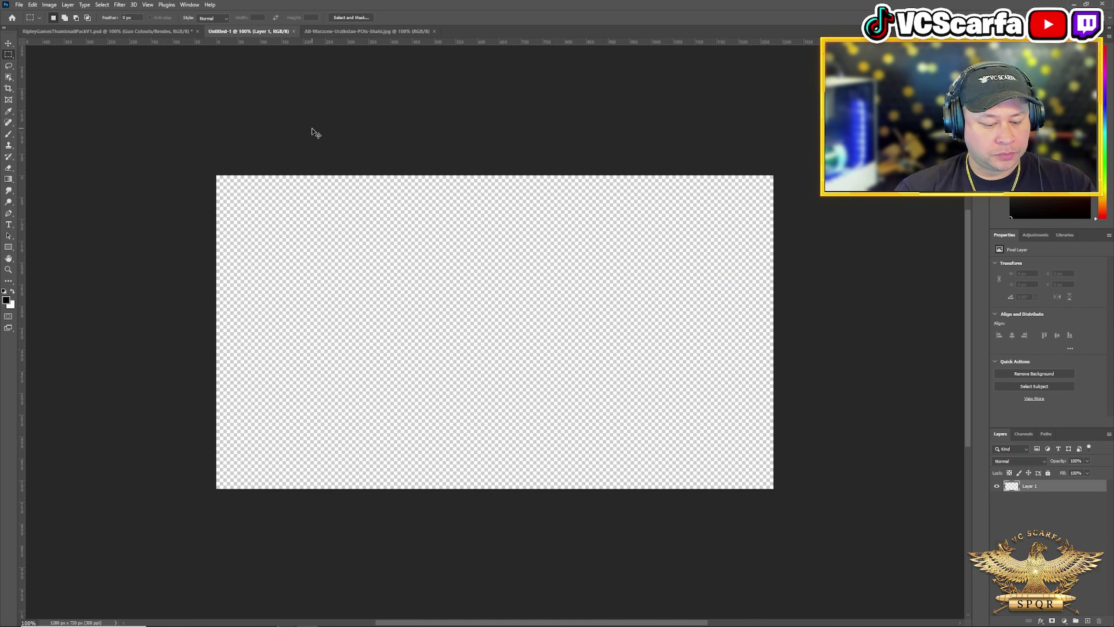
pyautogui.hotkey('ctrl', 'v')
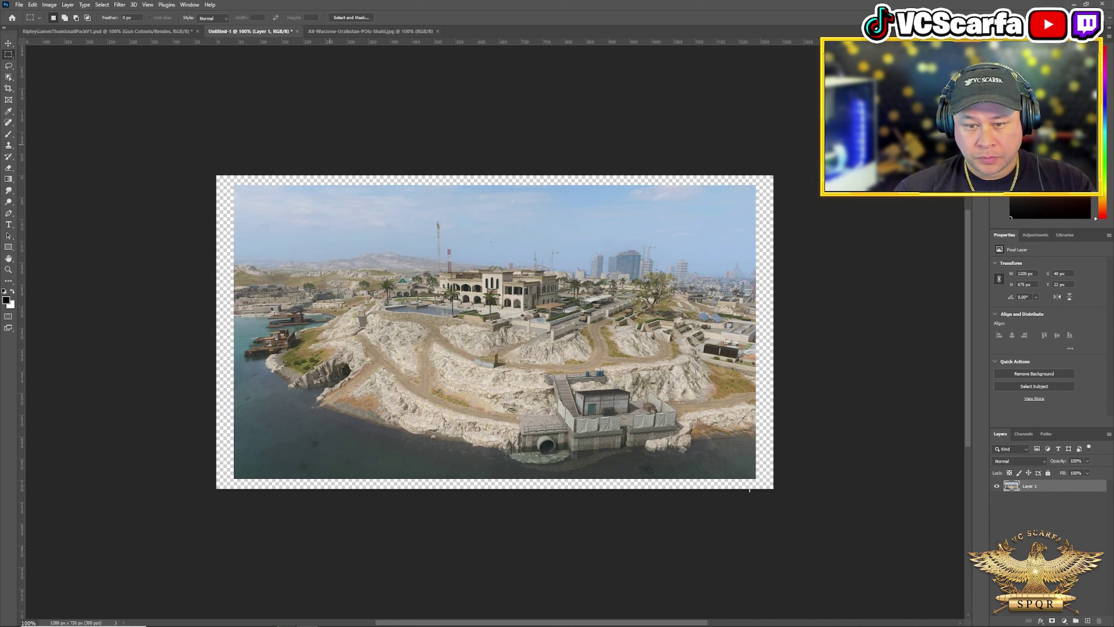
# Step: Scale the pasted coastline layer to about 1292 x 726 px so it covers the canvas, and close the source JPG
pyautogui.hotkey('ctrl', 't')
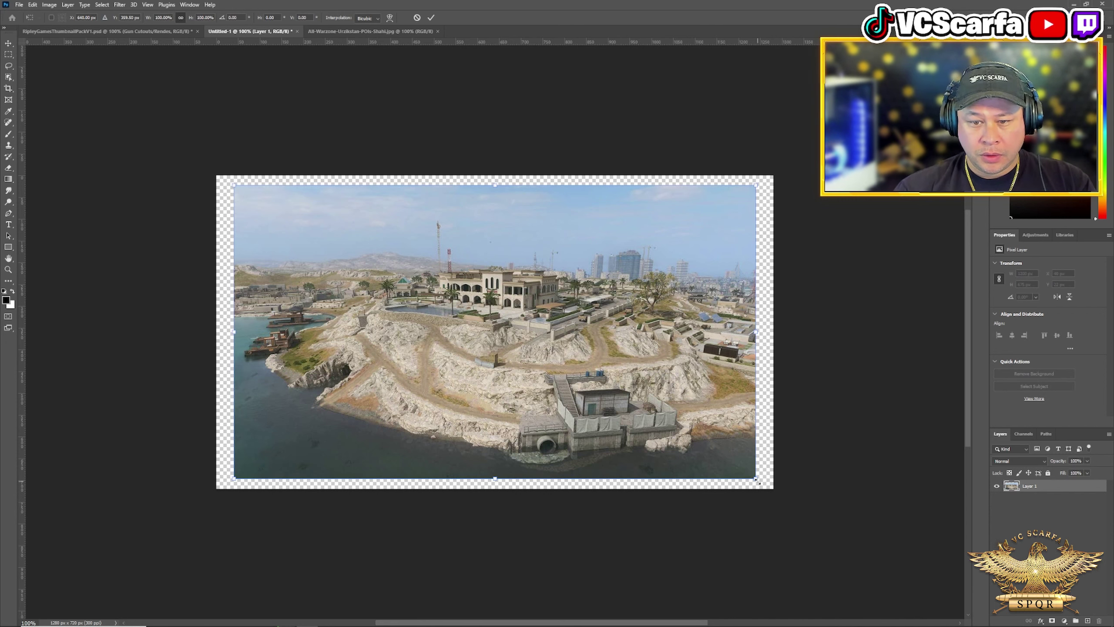
pyautogui.moveTo(757, 480)
pyautogui.mouseDown()
pyautogui.moveTo(796, 500)
pyautogui.moveTo(775, 491)
pyautogui.mouseUp()
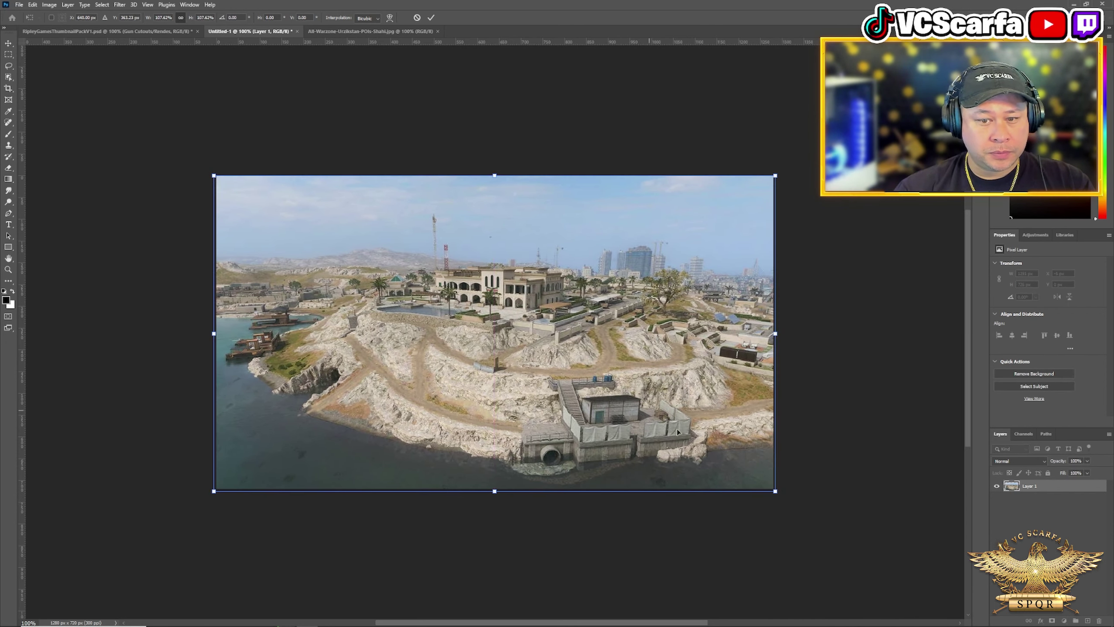
pyautogui.click(432, 17)
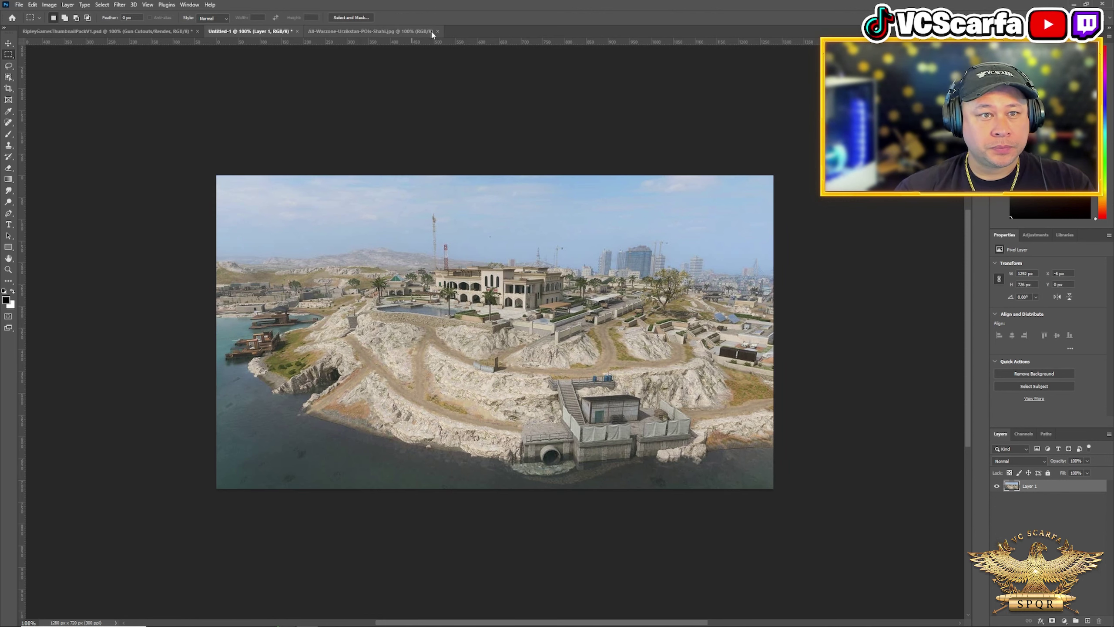
pyautogui.click(438, 31)
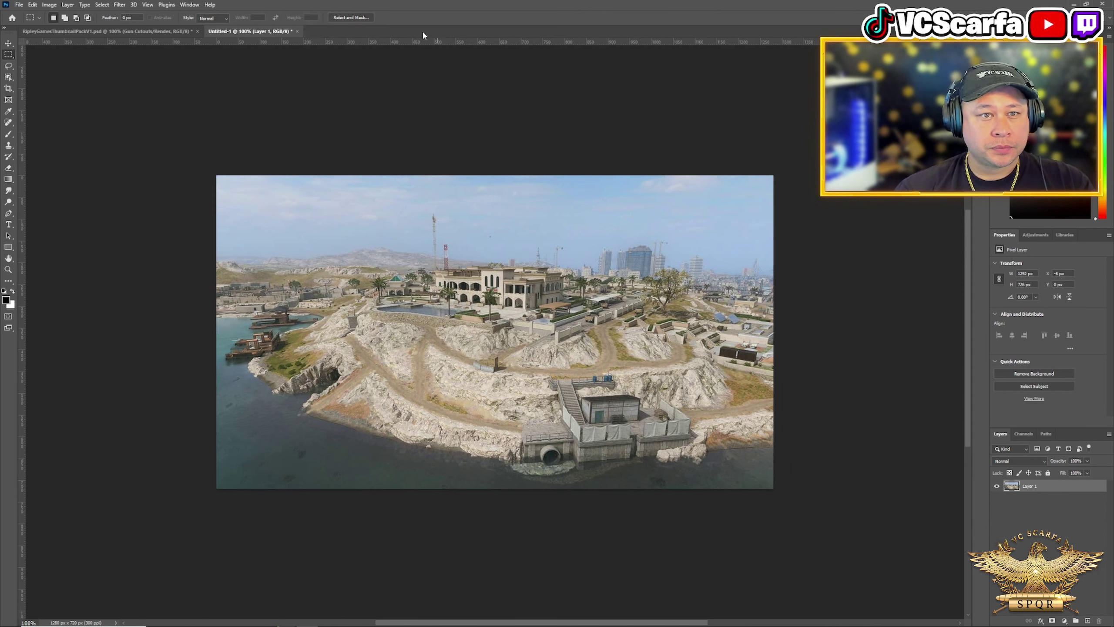
# Step: Start opening an image and browse to the FACE SCREENSHOTS folder on New Volume (E:)
pyautogui.click(17, 5)
pyautogui.click(31, 24)
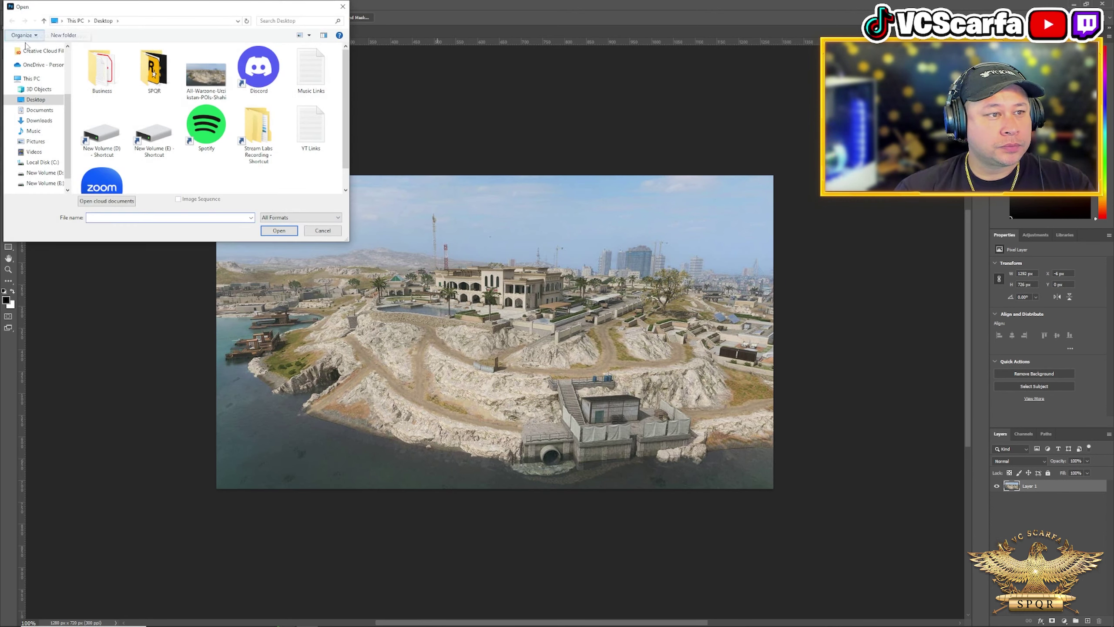
pyautogui.click(41, 169)
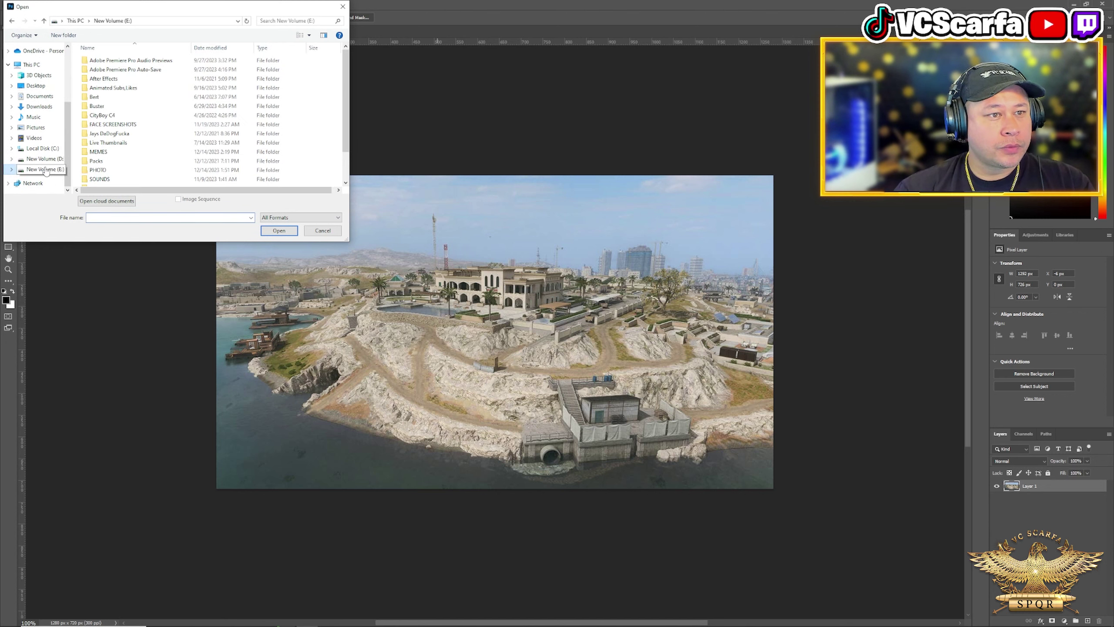
pyautogui.doubleClick(163, 124)
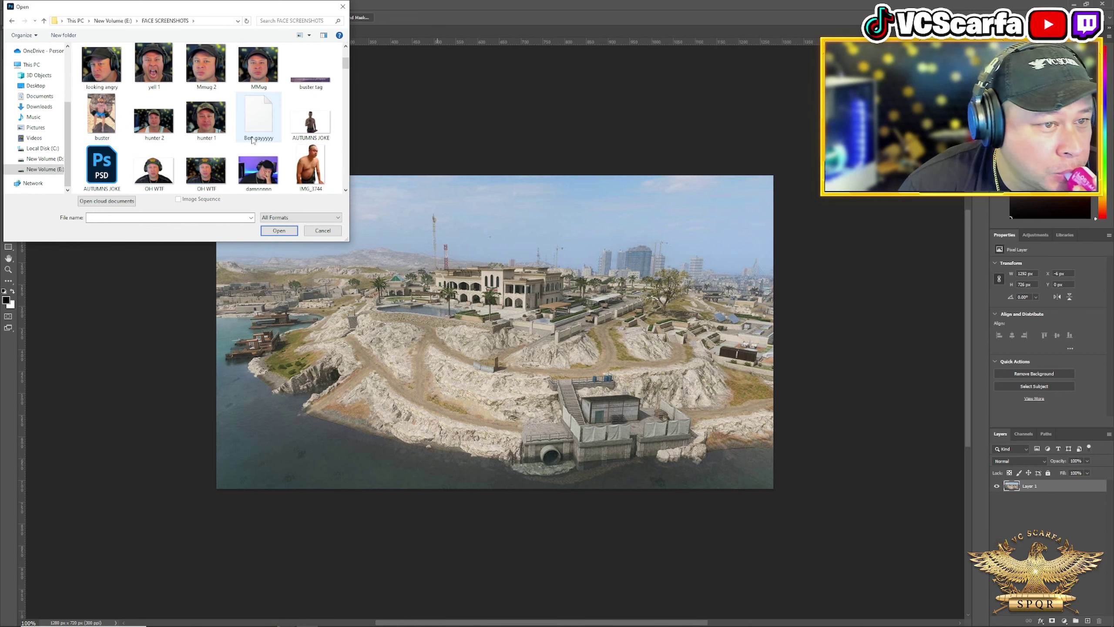
# Step: Look through the face screenshots and open the "damnnnnn" JPG of the man covering his face with his hand
pyautogui.scroll(-1, 259, 149)
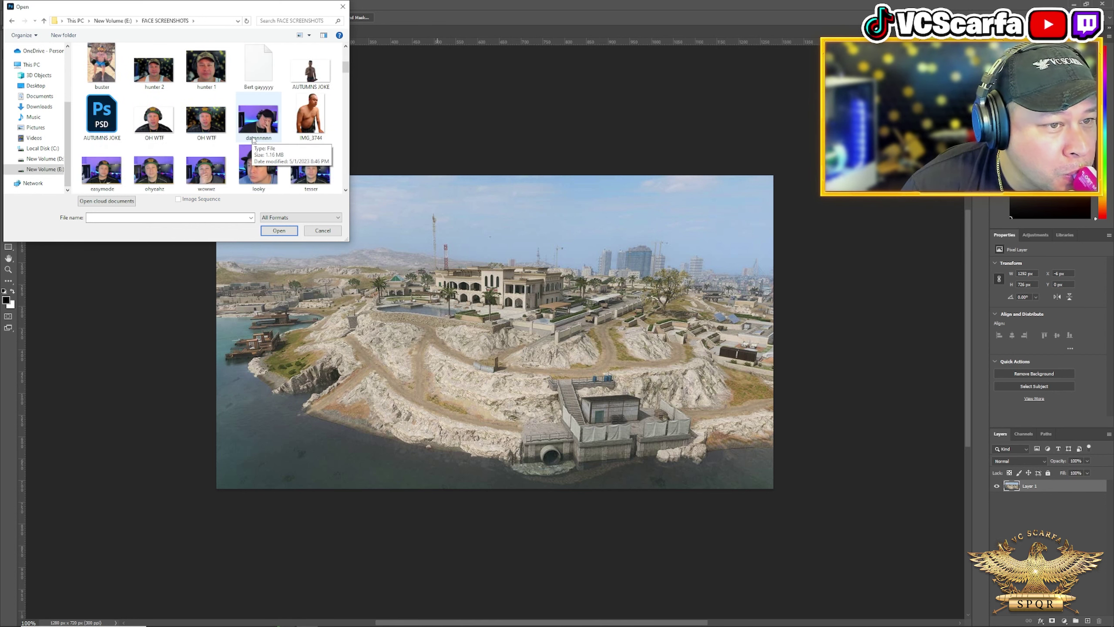
pyautogui.scroll(-1, 269, 197)
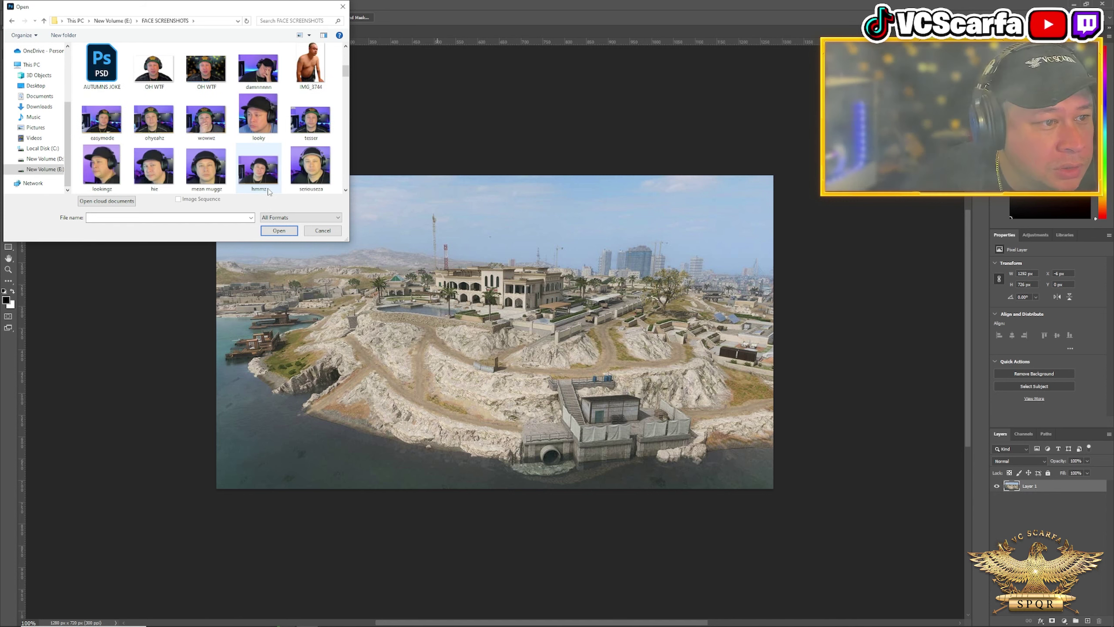
pyautogui.scroll(-1, 269, 192)
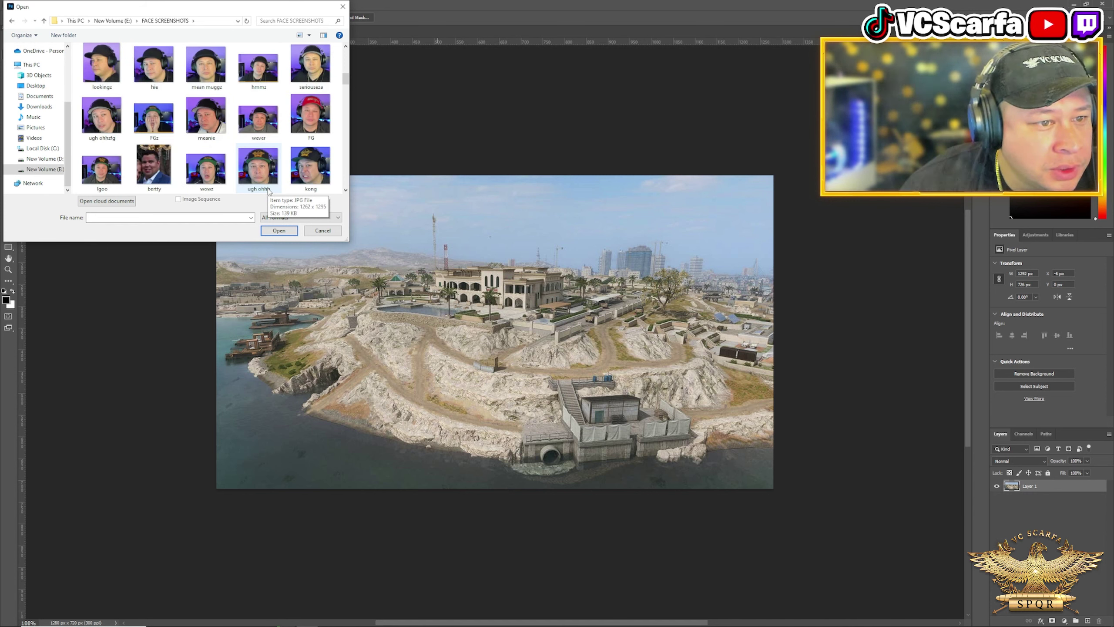
pyautogui.scroll(-2, 270, 191)
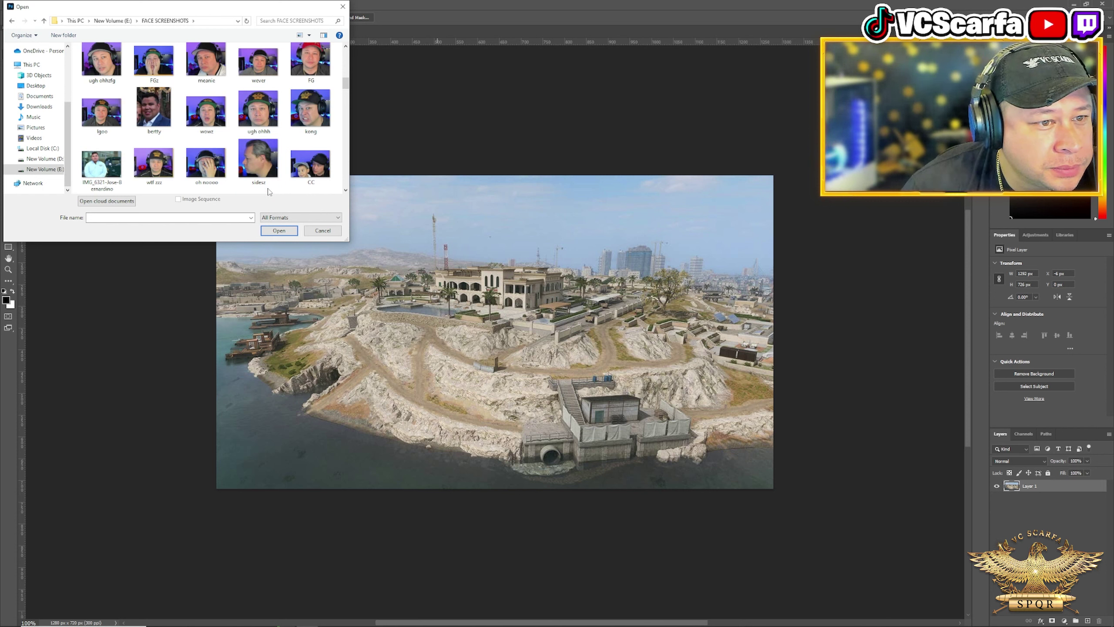
pyautogui.scroll(-1, 269, 192)
pyautogui.scroll(1, 270, 192)
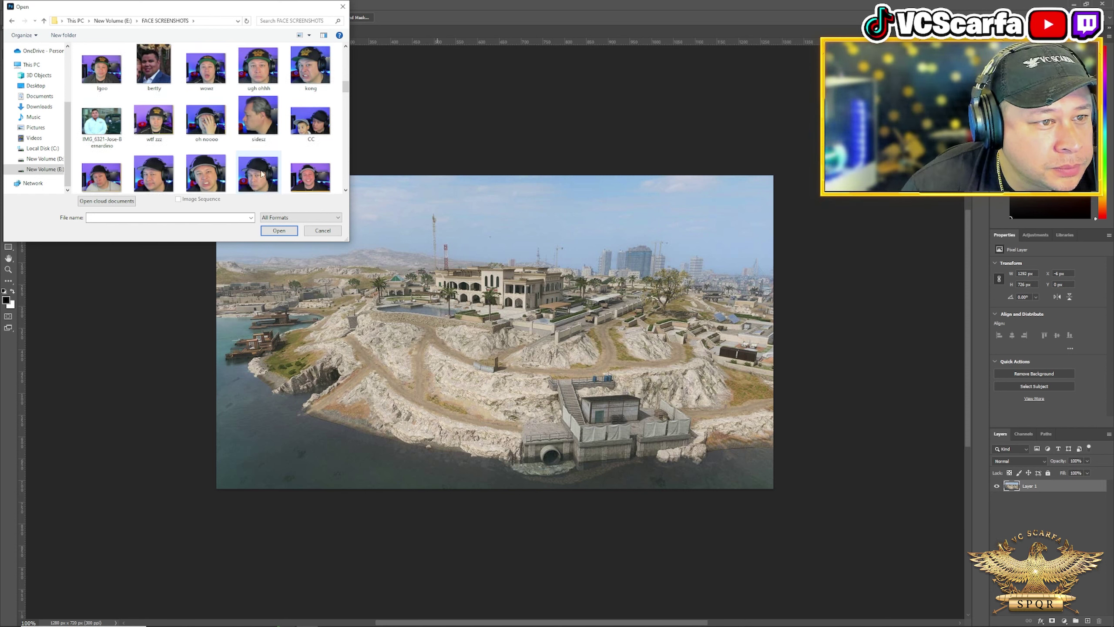
pyautogui.click(219, 116)
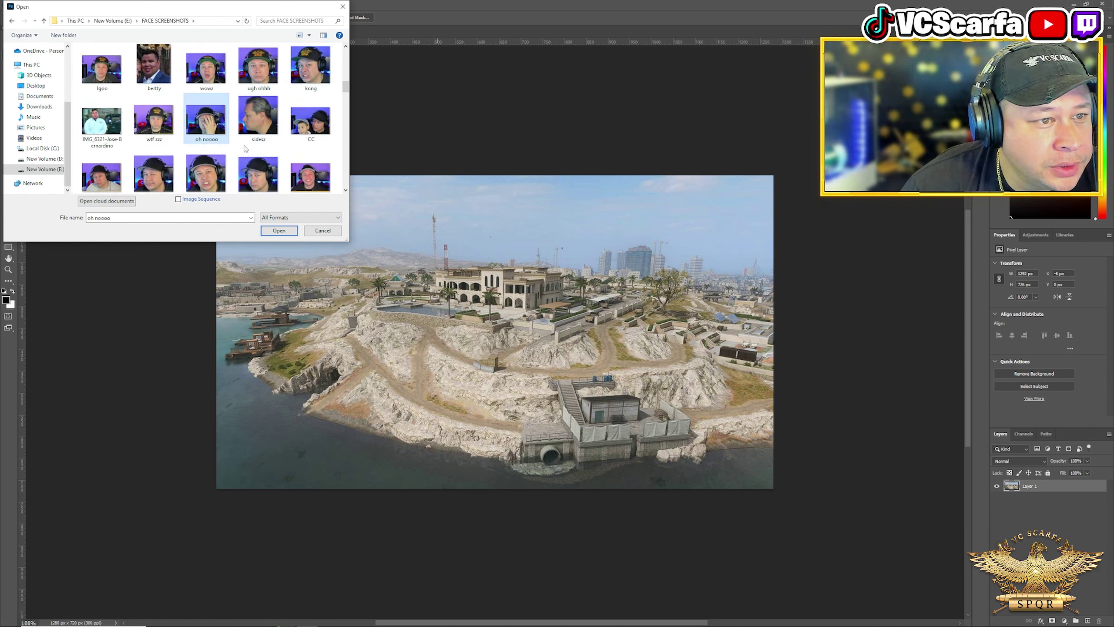
pyautogui.scroll(3, 283, 175)
pyautogui.click(265, 73)
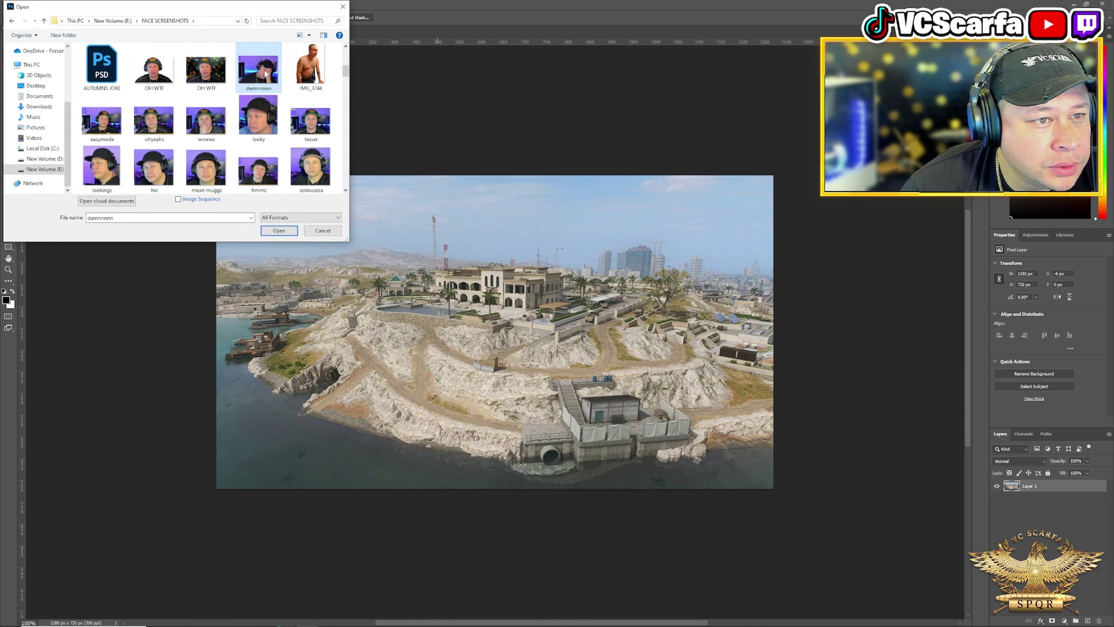
pyautogui.click(287, 231)
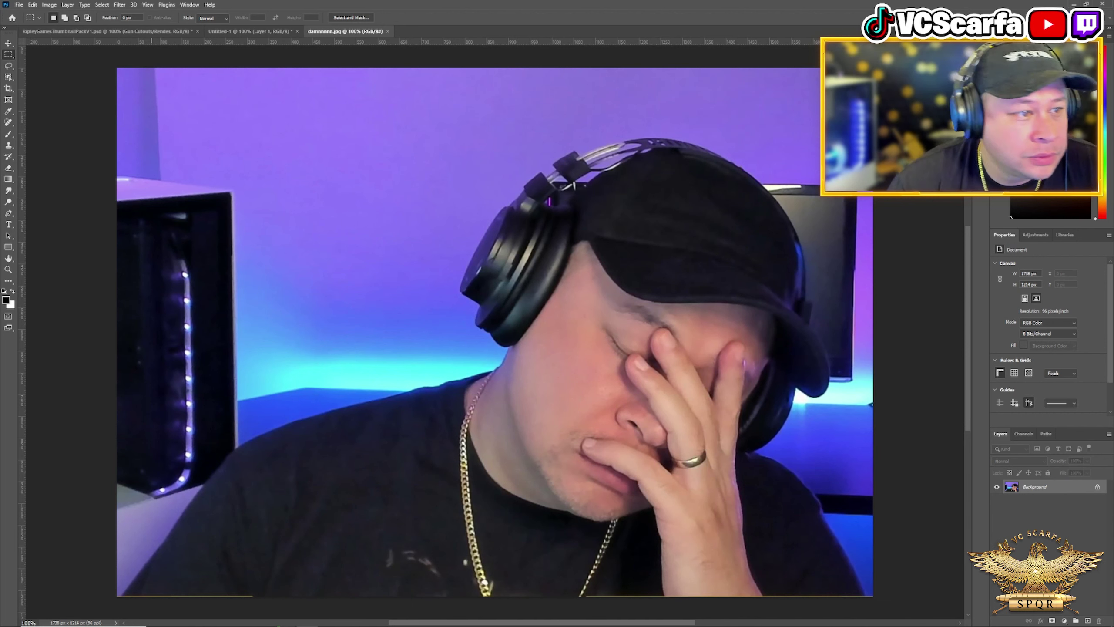
# Step: Start a Pen tool path at the photo's lower edge and trace the shirt's outer shoulder line up towards the neck
pyautogui.click(8, 212)
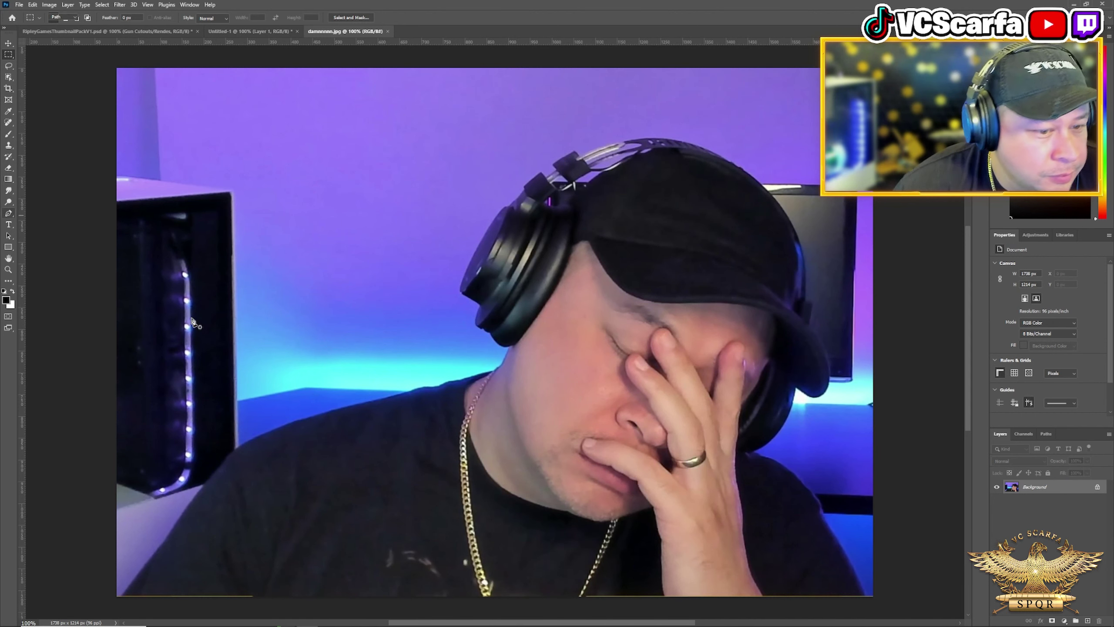
pyautogui.click(126, 594)
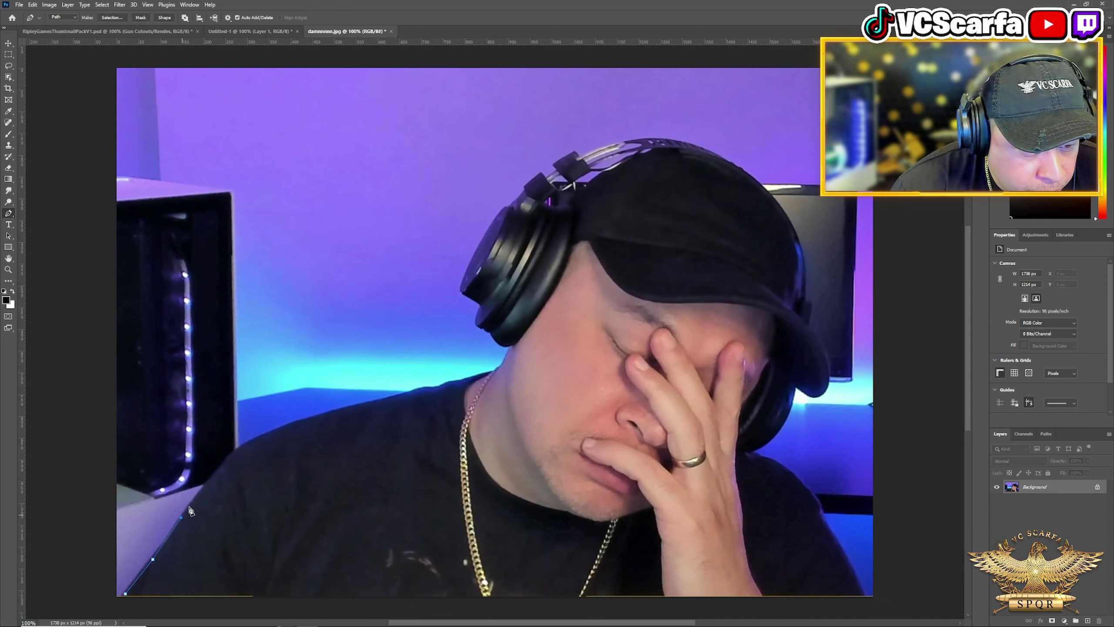
pyautogui.click(217, 472)
pyautogui.click(235, 452)
pyautogui.click(262, 437)
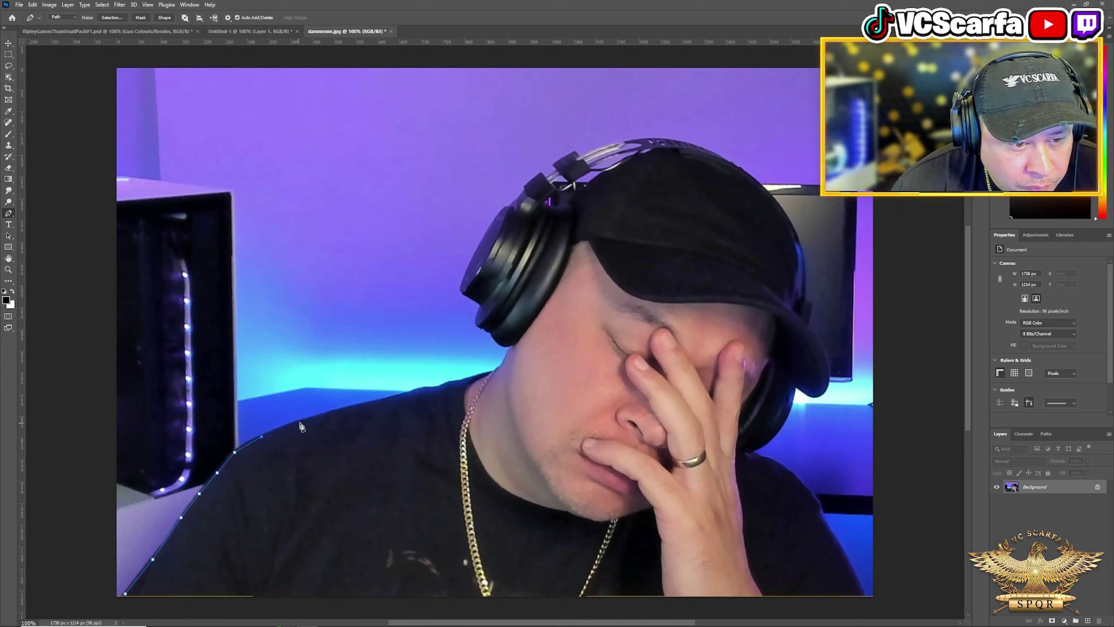
pyautogui.click(308, 421)
pyautogui.click(348, 409)
pyautogui.click(382, 400)
pyautogui.click(410, 393)
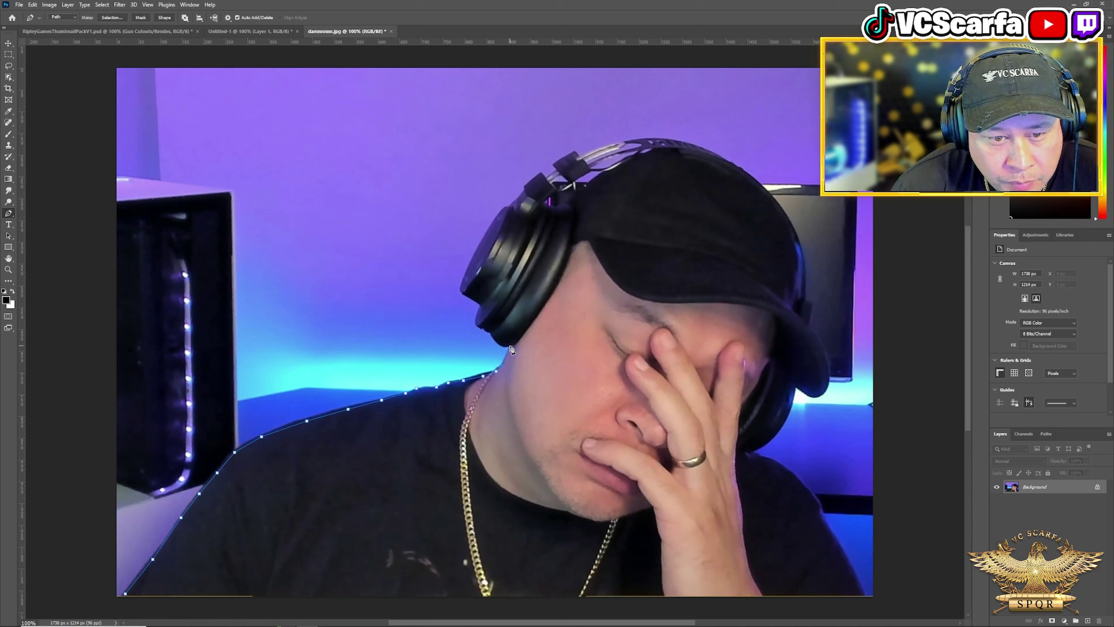
# Step: Continue the path around the outer edge of the headphone ear cup and up to the headband
pyautogui.click(495, 341)
pyautogui.click(491, 332)
pyautogui.click(485, 330)
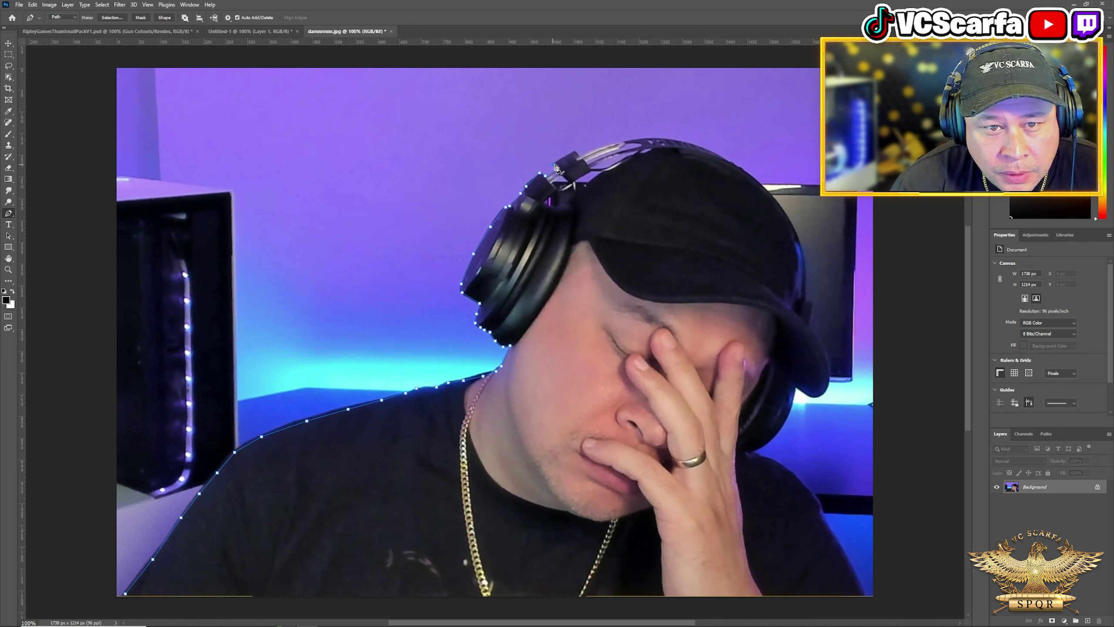
pyautogui.click(557, 169)
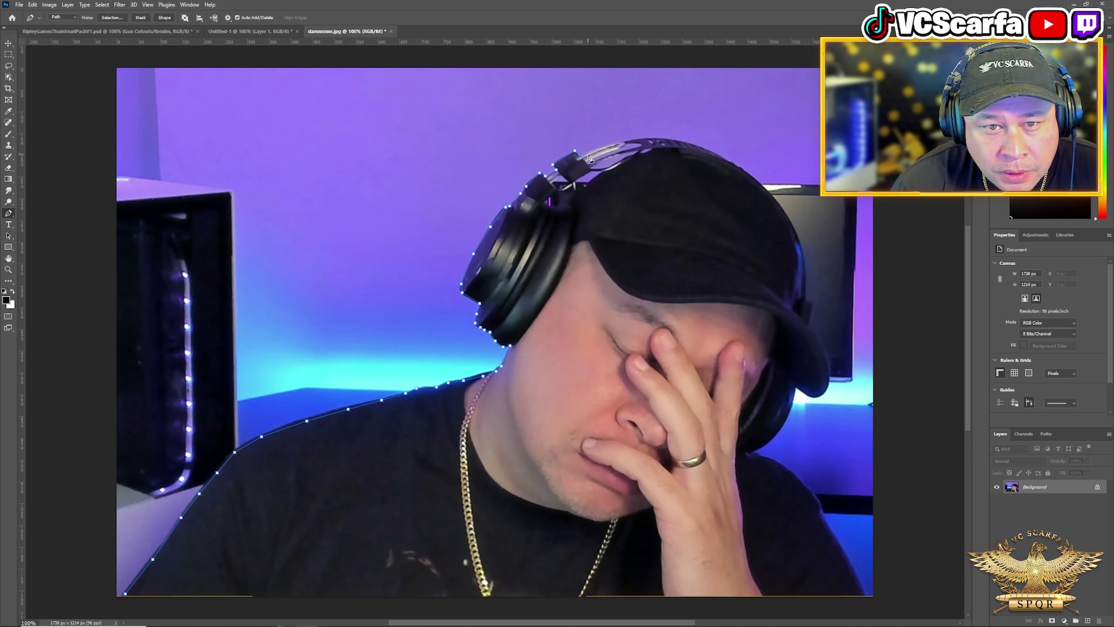
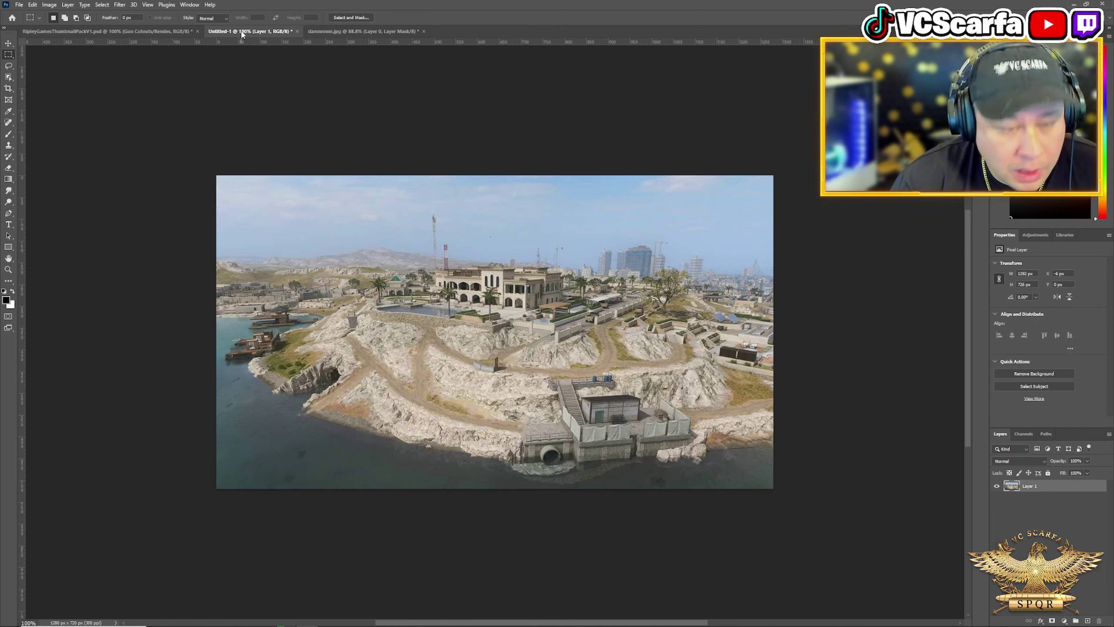
# Step: Paste the cut-out man into the Urzikstan document, scale him to about 60%, and place him at the canvas's lower right corner
pyautogui.hotkey('ctrl', 'v')
pyautogui.hotkey('ctrl', 't')
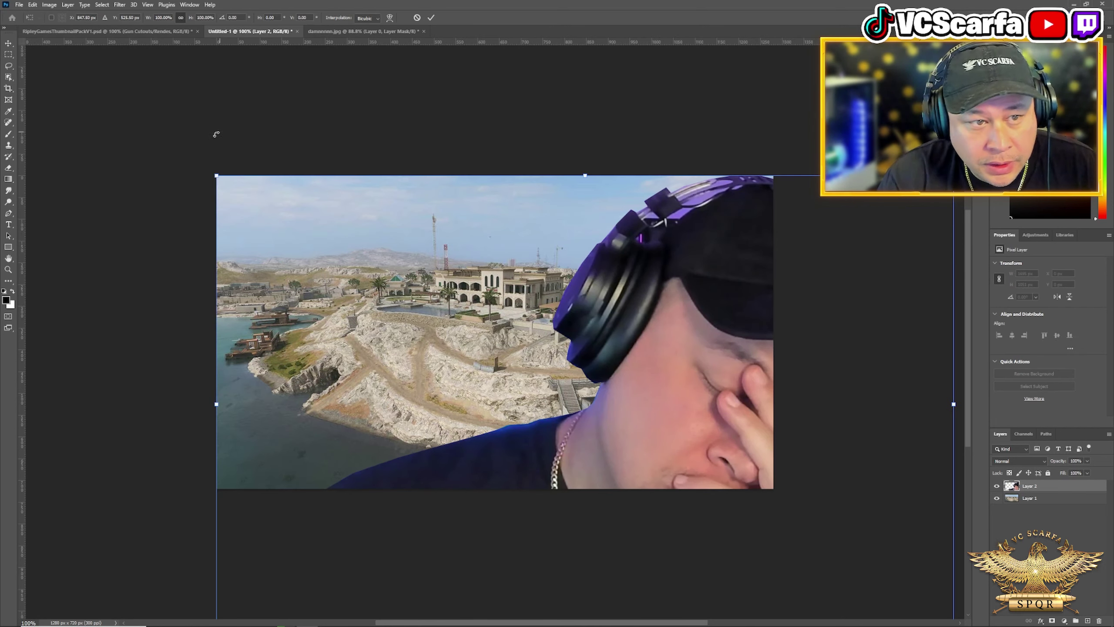
pyautogui.moveTo(216, 175); pyautogui.dragTo(602, 413)
pyautogui.moveTo(769, 522); pyautogui.dragTo(560, 388)
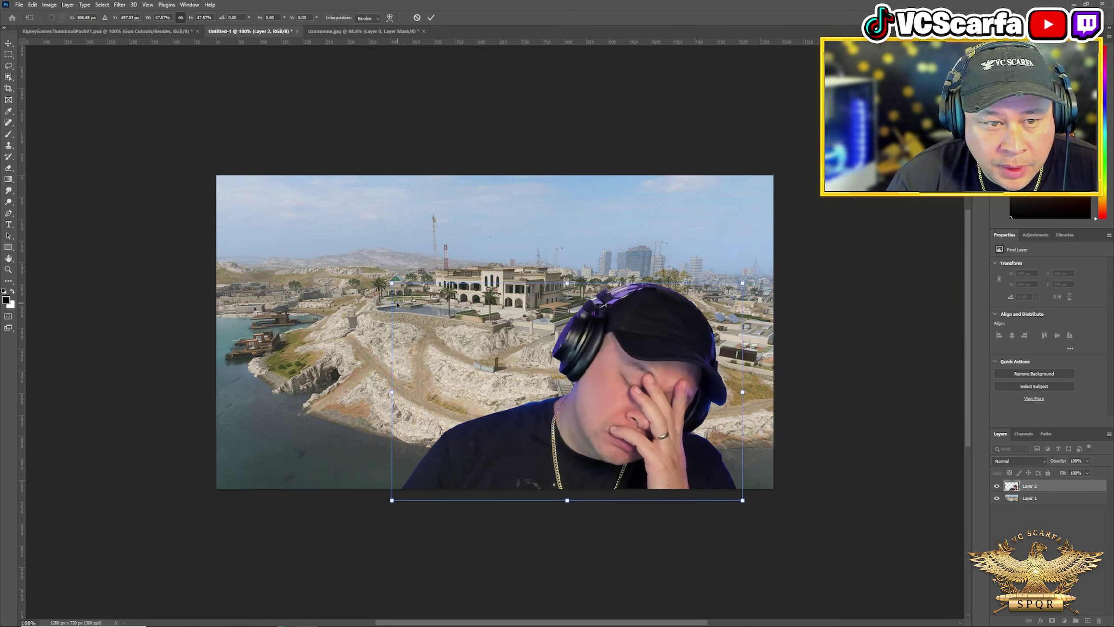
pyautogui.moveTo(392, 283); pyautogui.dragTo(302, 228)
pyautogui.moveTo(528, 415); pyautogui.dragTo(556, 405)
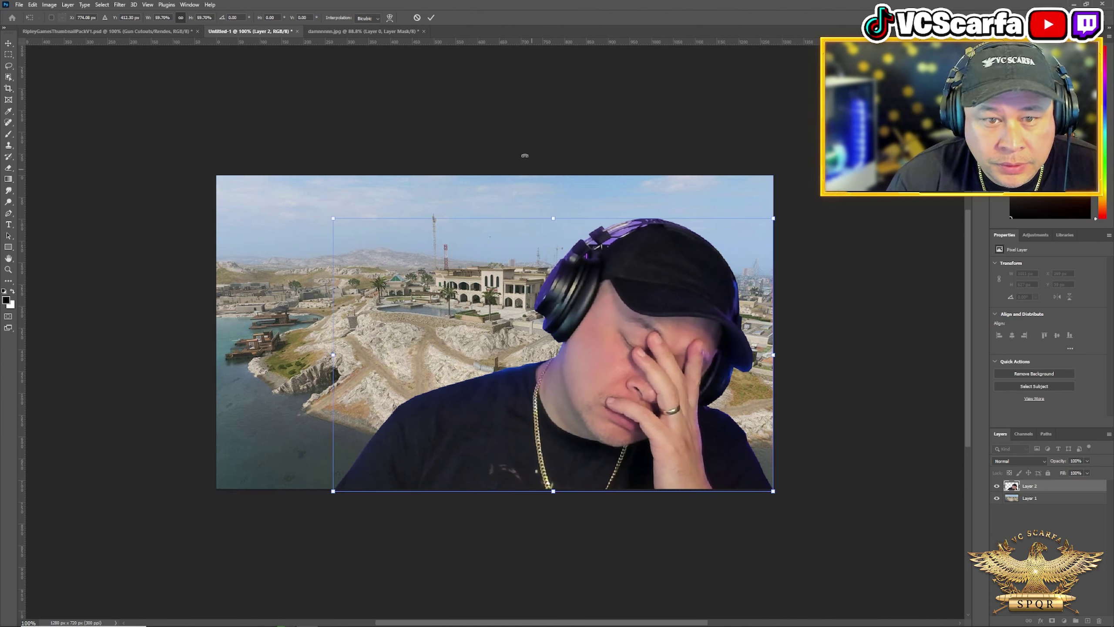
pyautogui.click(432, 18)
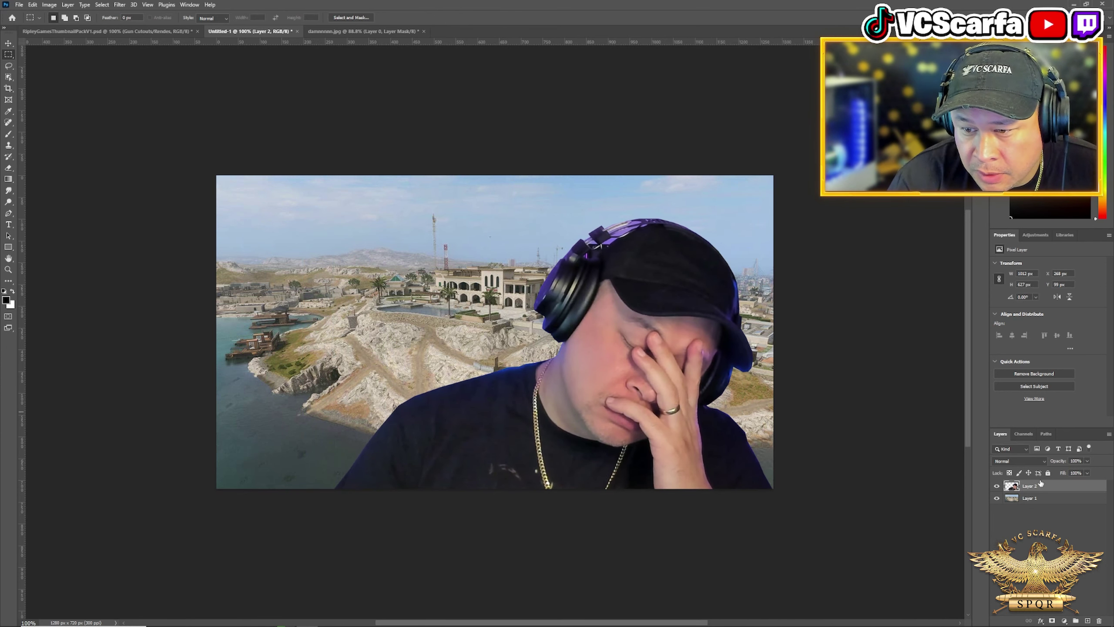
pyautogui.click(119, 5)
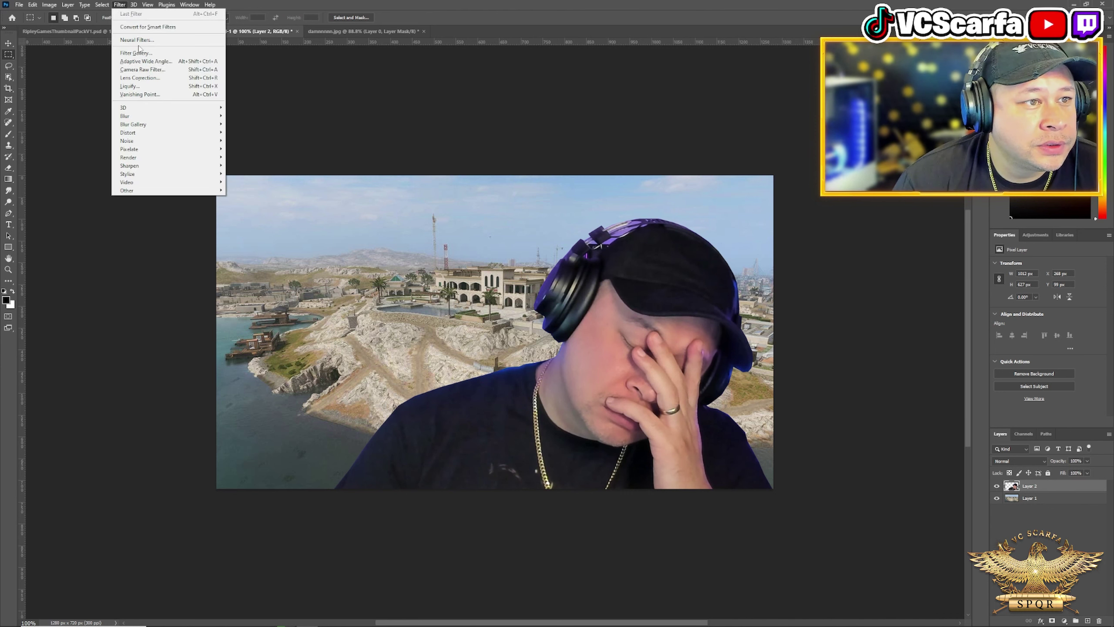
pyautogui.click(136, 41)
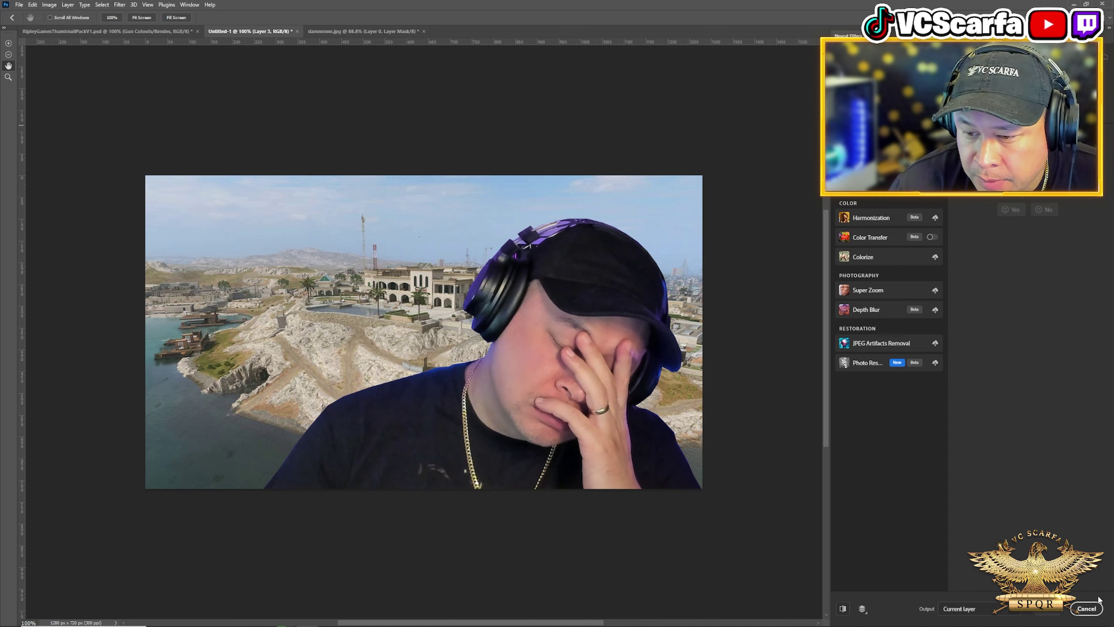
pyautogui.click(1087, 609)
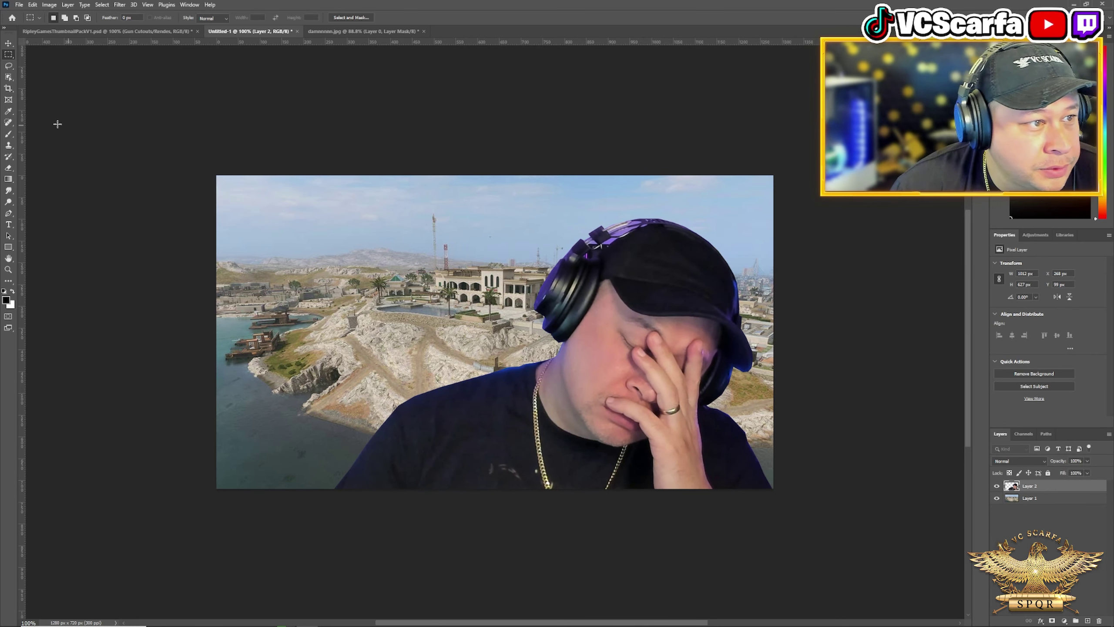
# Step: Erase the purple background patches showing through the gaps in the headphone band with the Magic Eraser at tolerance 32
pyautogui.click(8, 167)
pyautogui.click(51, 184)
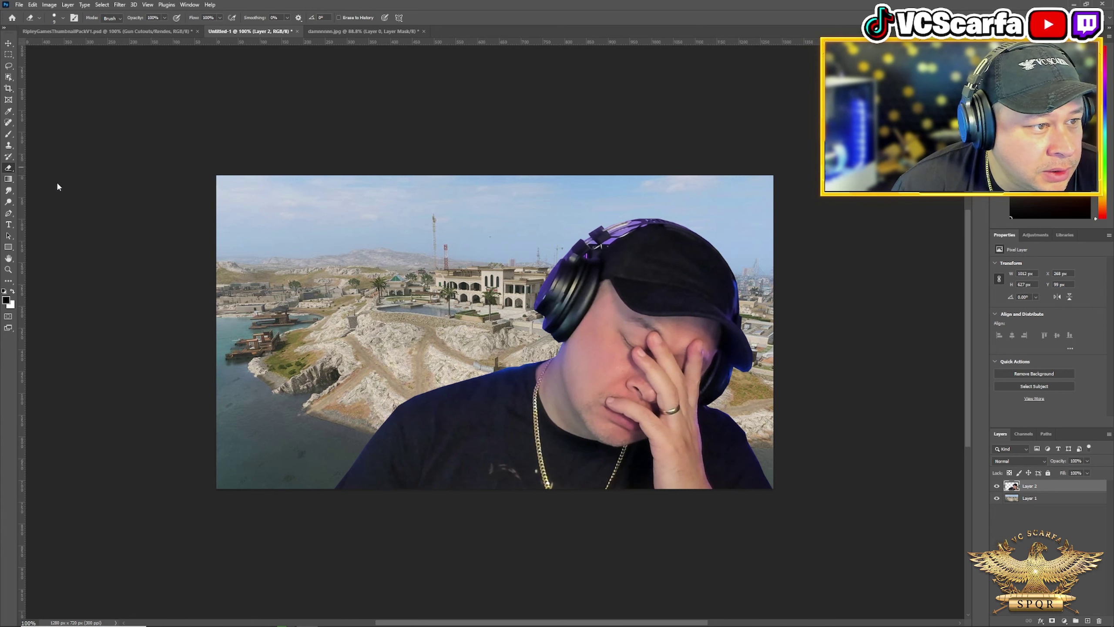
pyautogui.scroll(3, 699, 300)
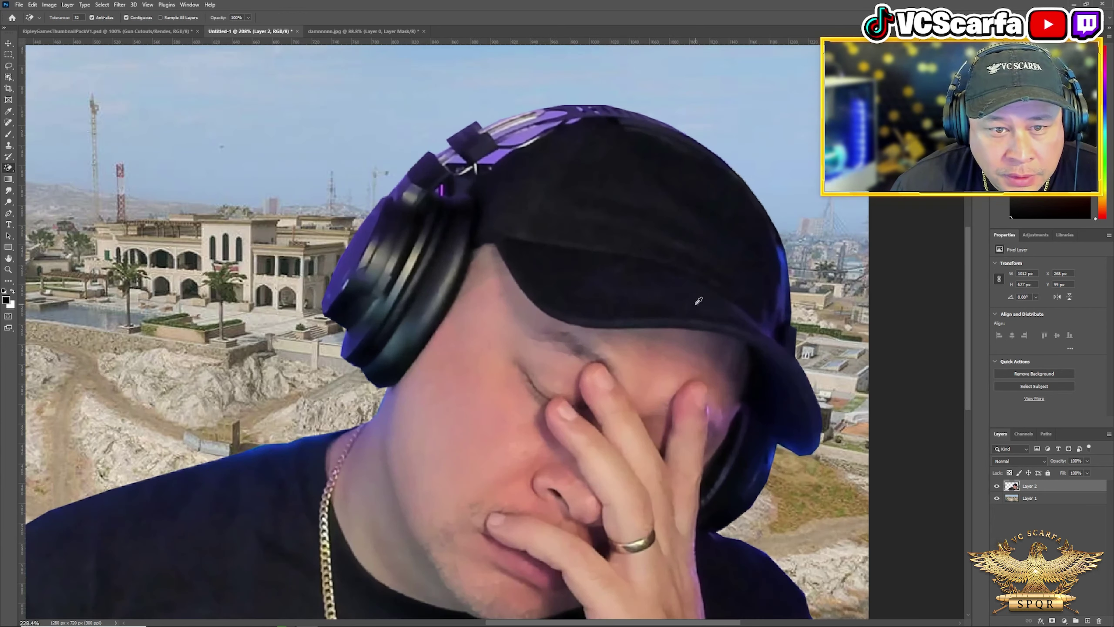
pyautogui.click(502, 153)
pyautogui.click(528, 129)
pyautogui.click(552, 114)
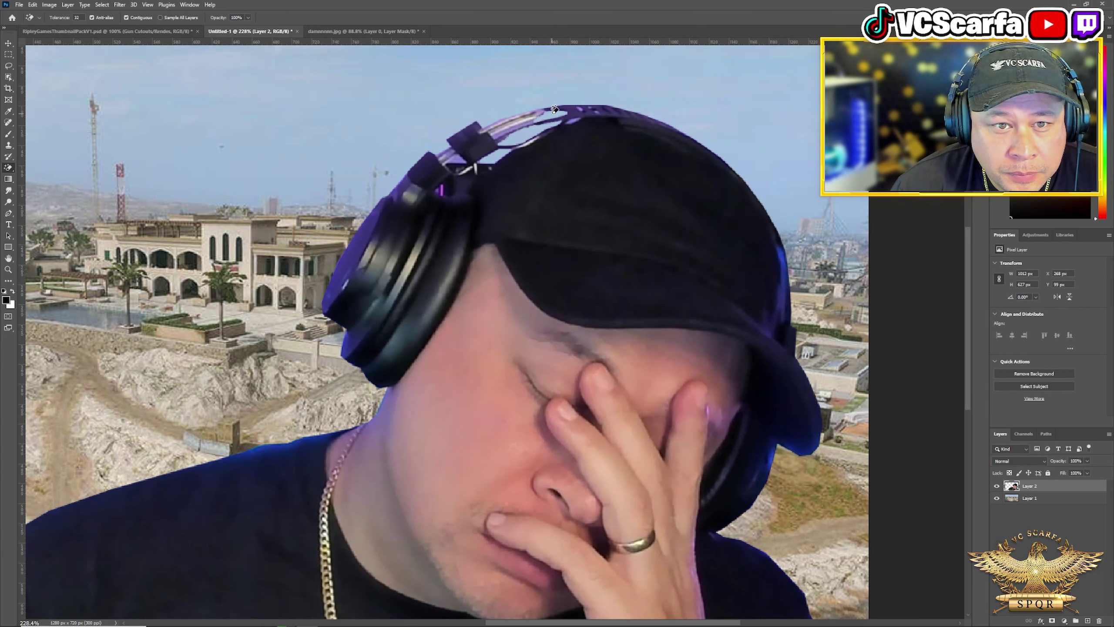
pyautogui.click(512, 126)
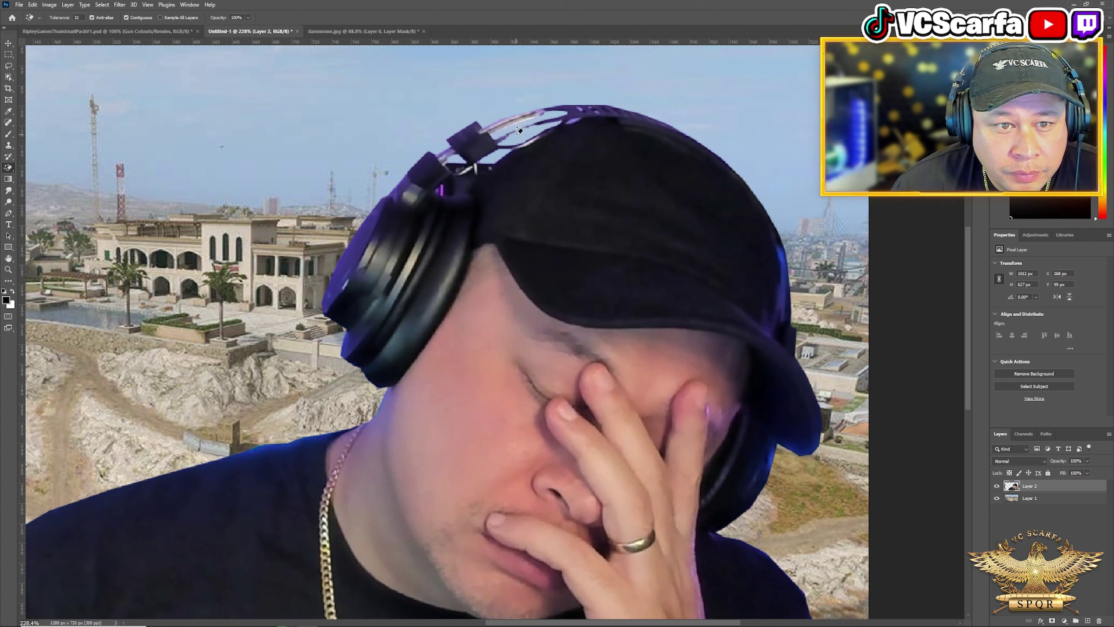
# Step: Erase the leftover background under the headband hinge beside the cap with a 4 px hard round Eraser
pyautogui.rightClick(8, 167)
pyautogui.click(44, 168)
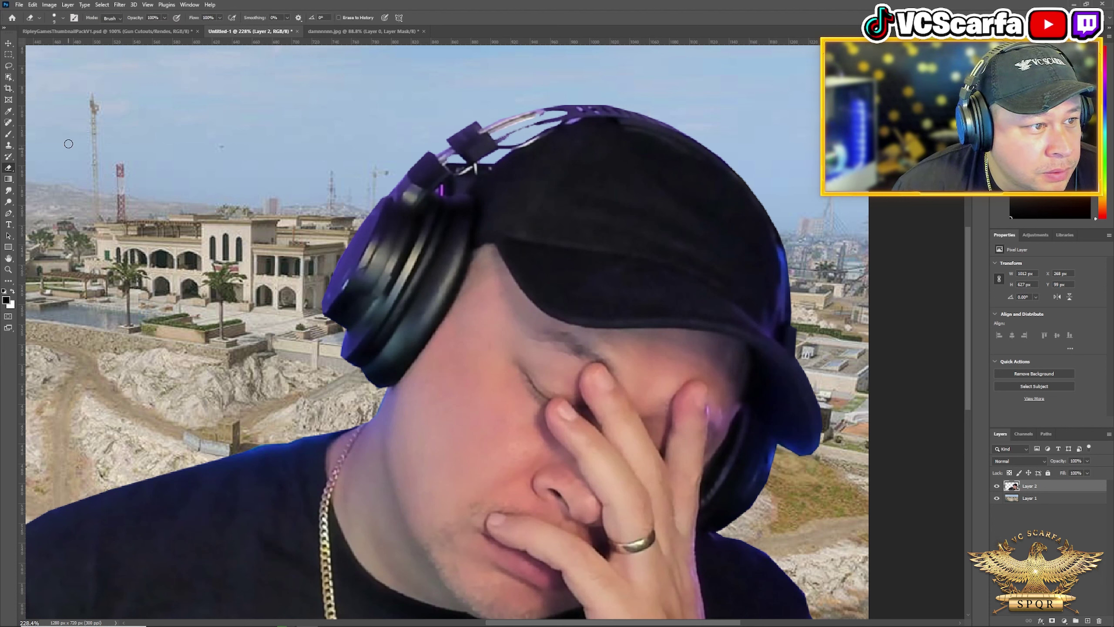
pyautogui.click(54, 17)
pyautogui.moveTo(51, 48); pyautogui.dragTo(51, 48)
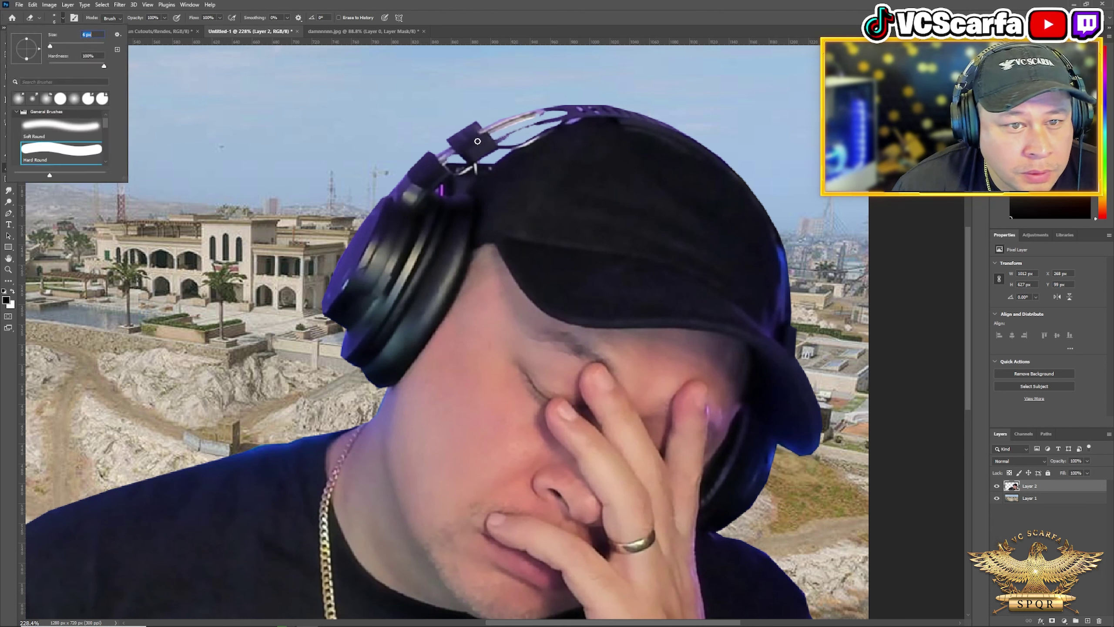
pyautogui.click(496, 157)
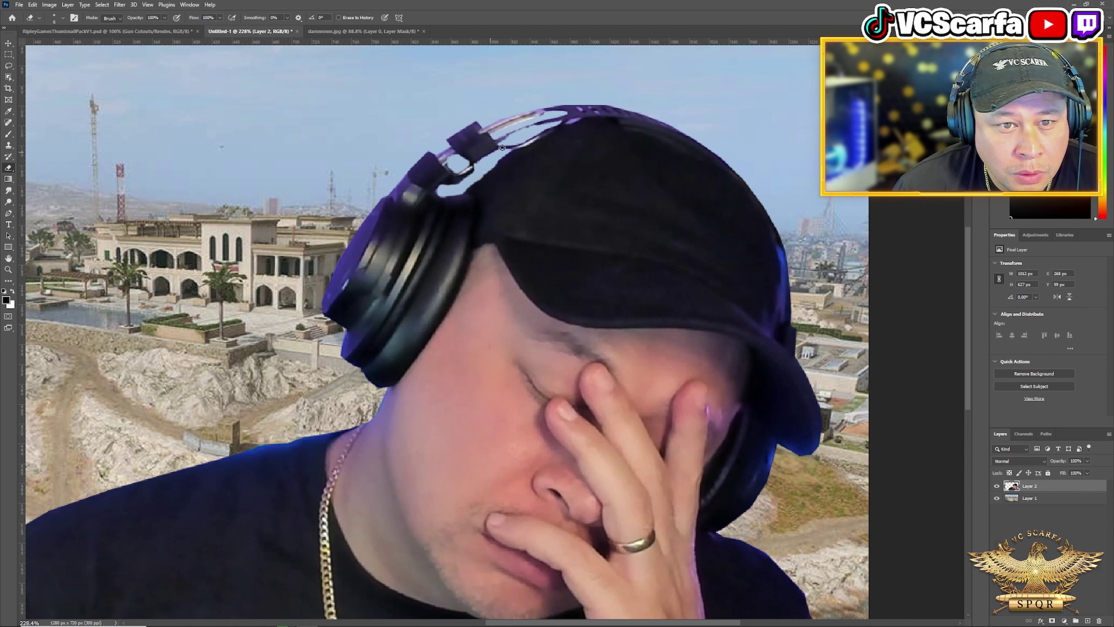
pyautogui.scroll(-5, 639, 266)
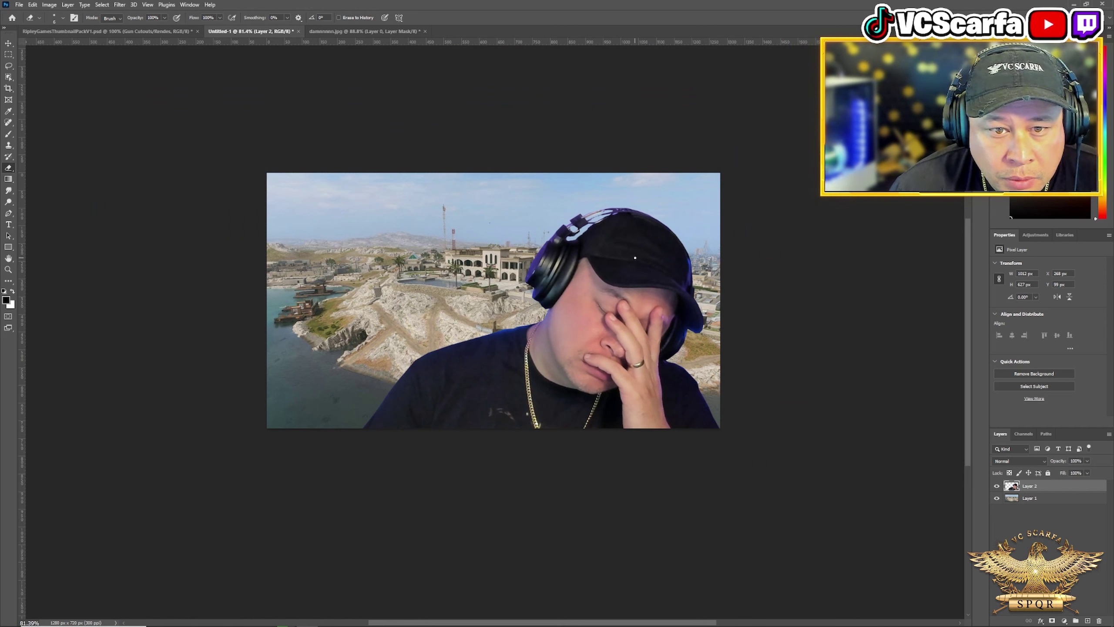
pyautogui.click(9, 201)
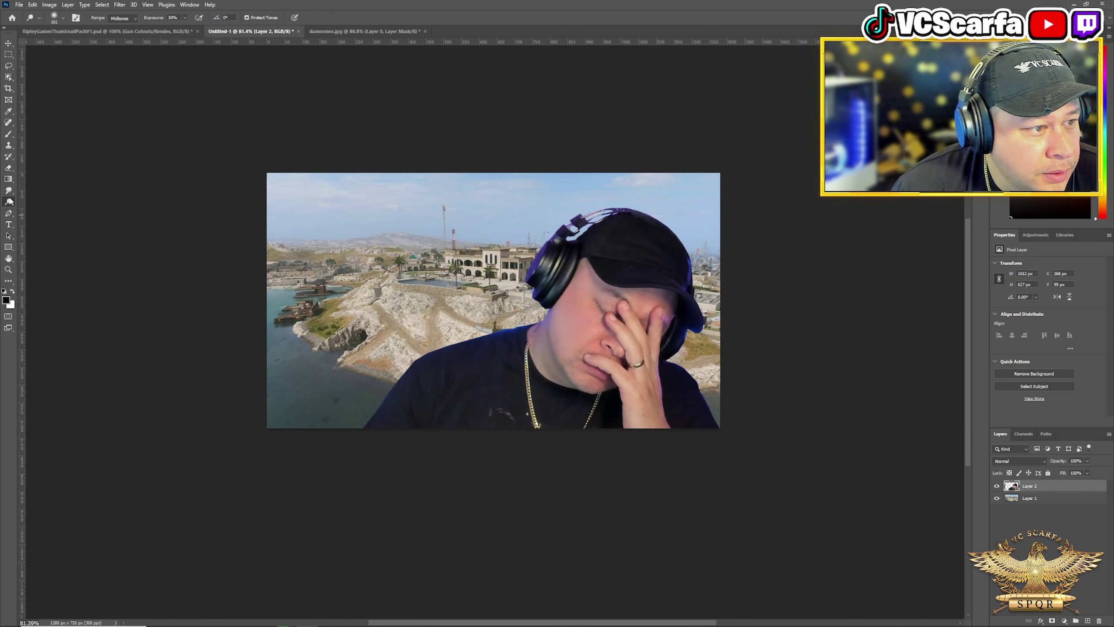
pyautogui.rightClick(15, 202)
pyautogui.click(147, 4)
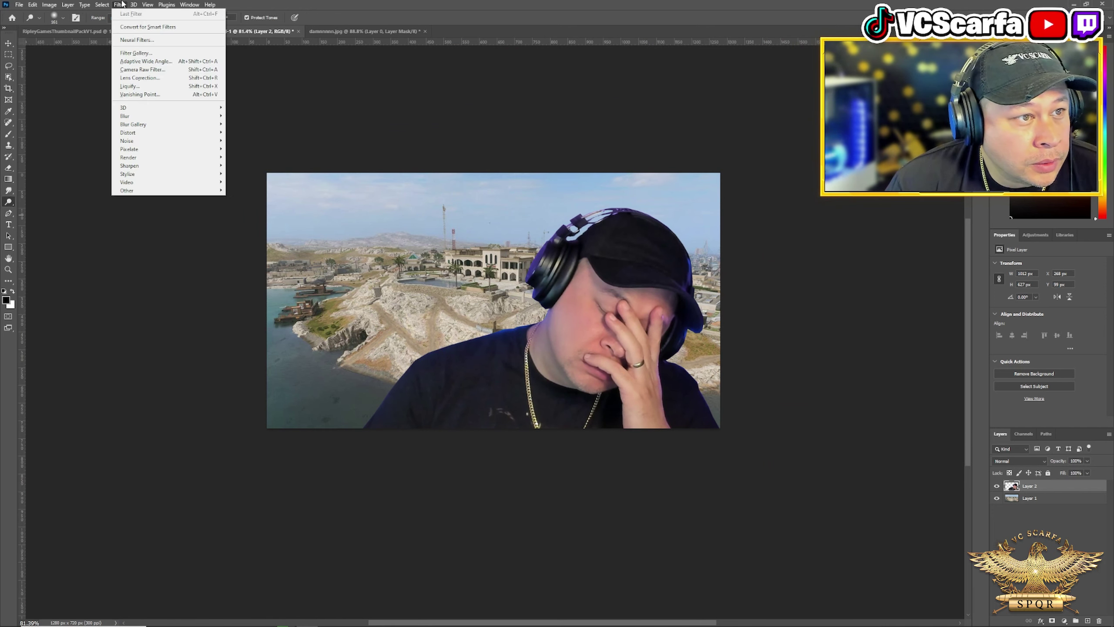
pyautogui.click(123, 41)
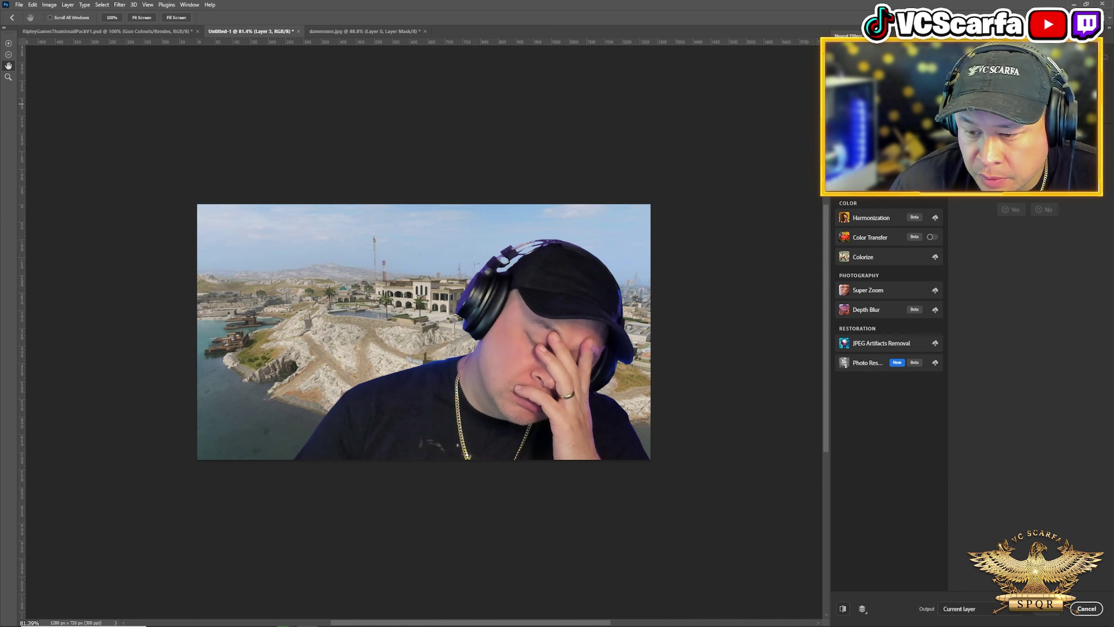
pyautogui.click(1087, 609)
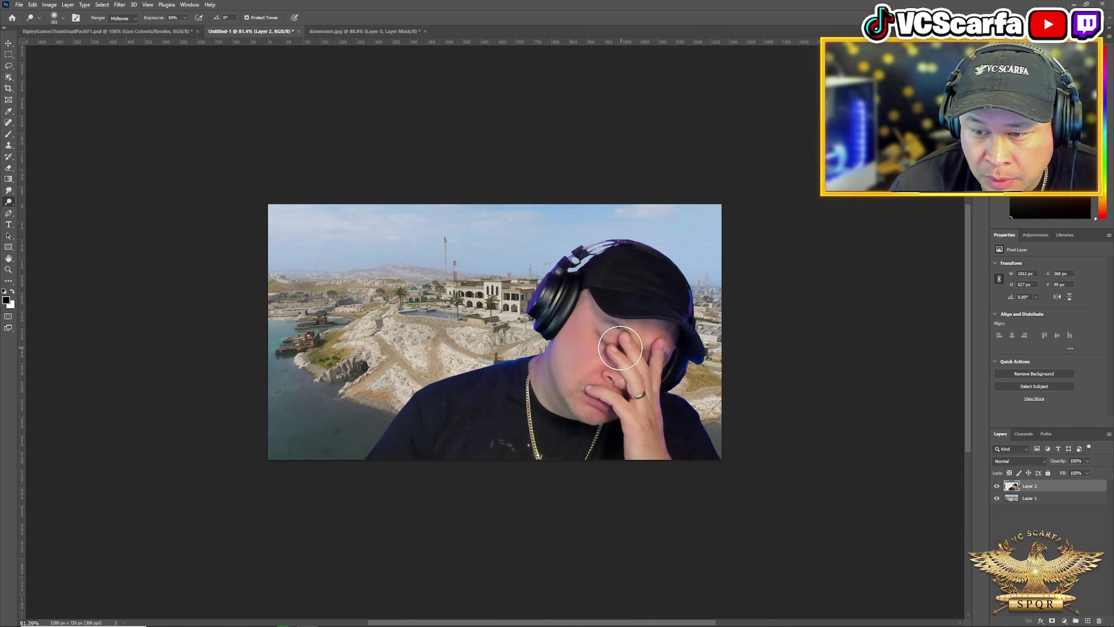
# Step: Darken the purple light along the cut-out's headphone, cap and shoulder edges with the Burn tool on midtones at 50% exposure
pyautogui.rightClick(9, 202)
pyautogui.click(37, 210)
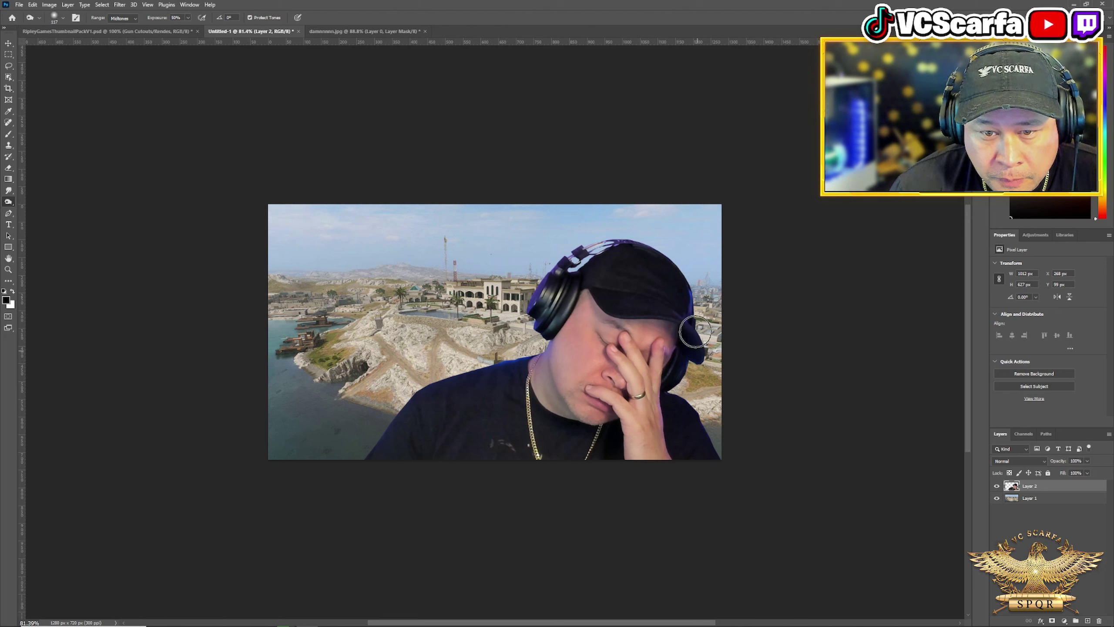
pyautogui.moveTo(605, 239)
pyautogui.mouseDown()
pyautogui.moveTo(550, 278)
pyautogui.moveTo(524, 343)
pyautogui.mouseUp()
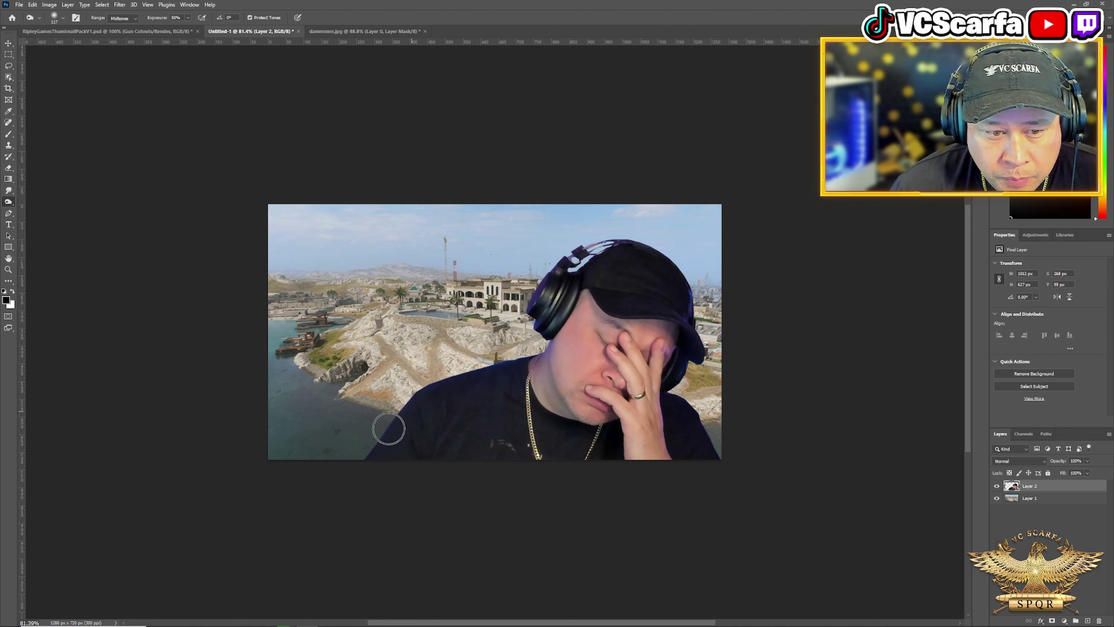
# Step: Enlarge the Burn brush and further darken the cut-out's headphones, cap, neck edge and shirt
pyautogui.rightClick(8, 203)
pyautogui.click(32, 211)
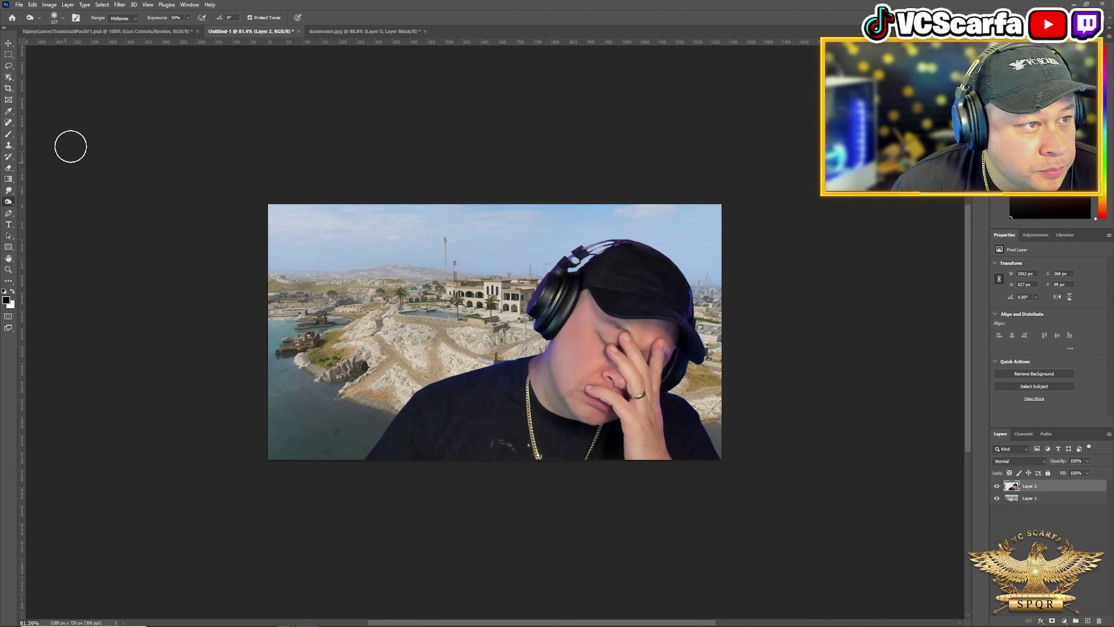
pyautogui.click(59, 23)
pyautogui.moveTo(88, 44); pyautogui.dragTo(88, 44)
pyautogui.click(289, 138)
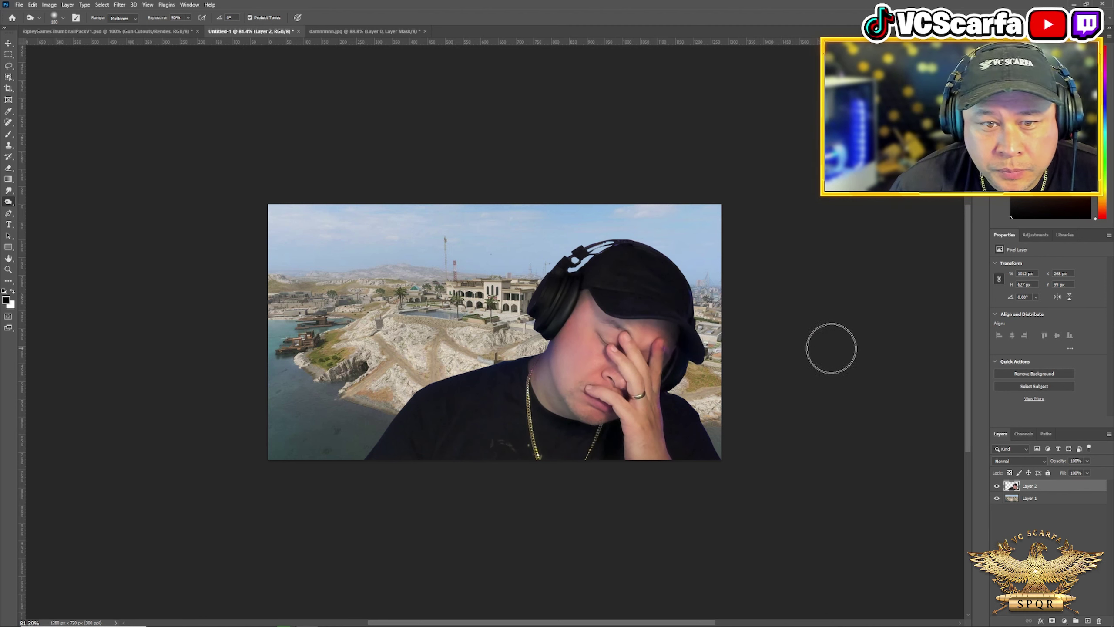
# Step: Apply an Exposure adjustment to the cut-out layer with exposure +0.29 and offset -0.0020
pyautogui.scroll(-3, 809, 351)
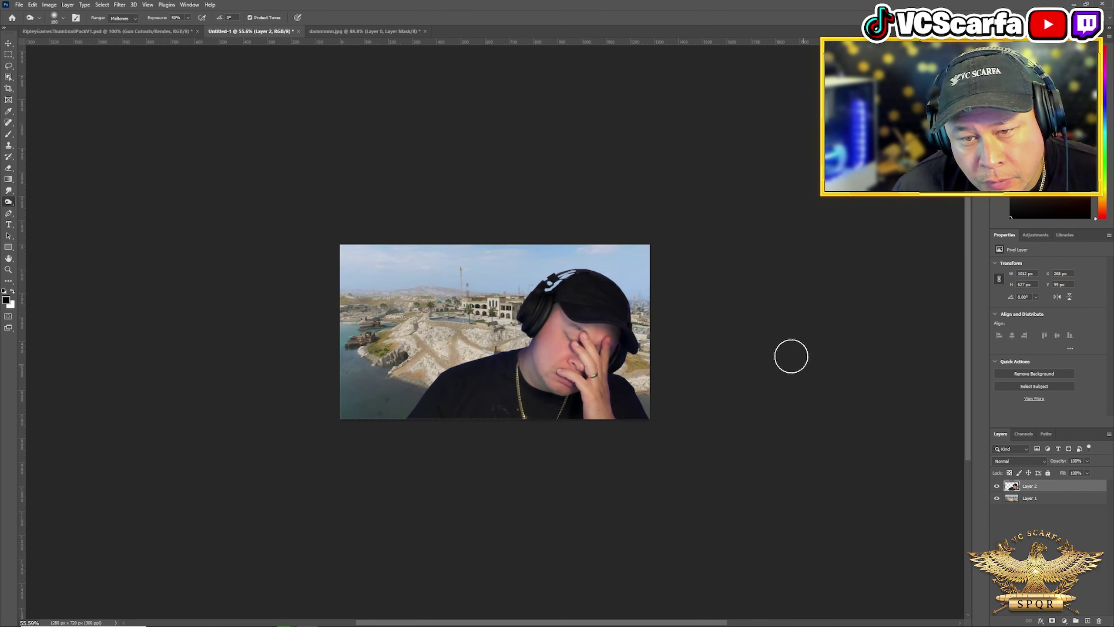
pyautogui.click(49, 5)
pyautogui.moveTo(56, 29)
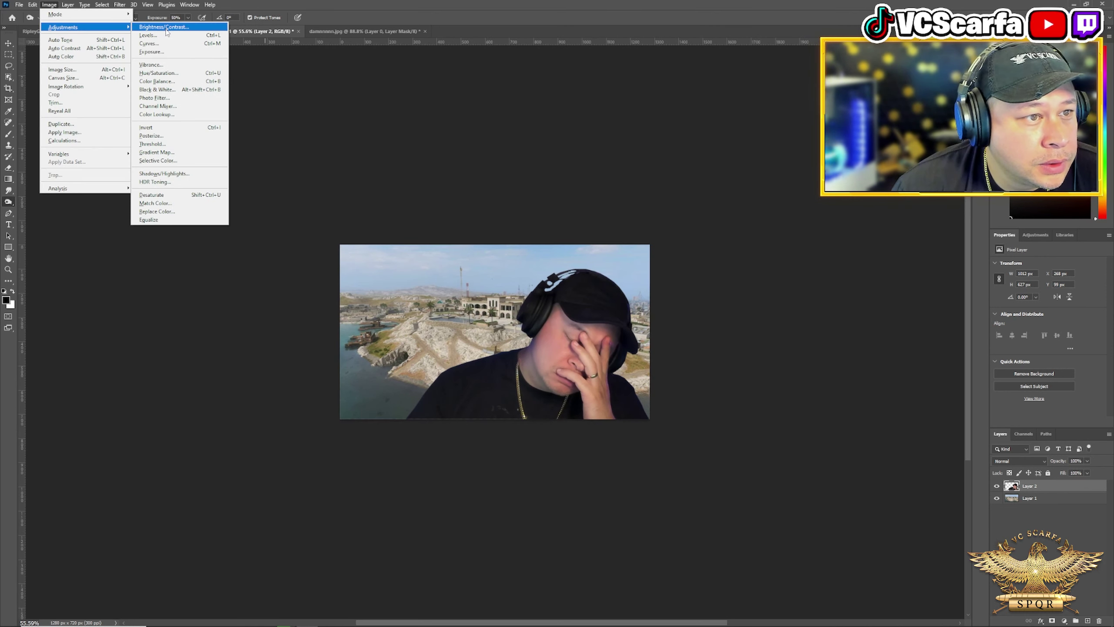
pyautogui.click(162, 52)
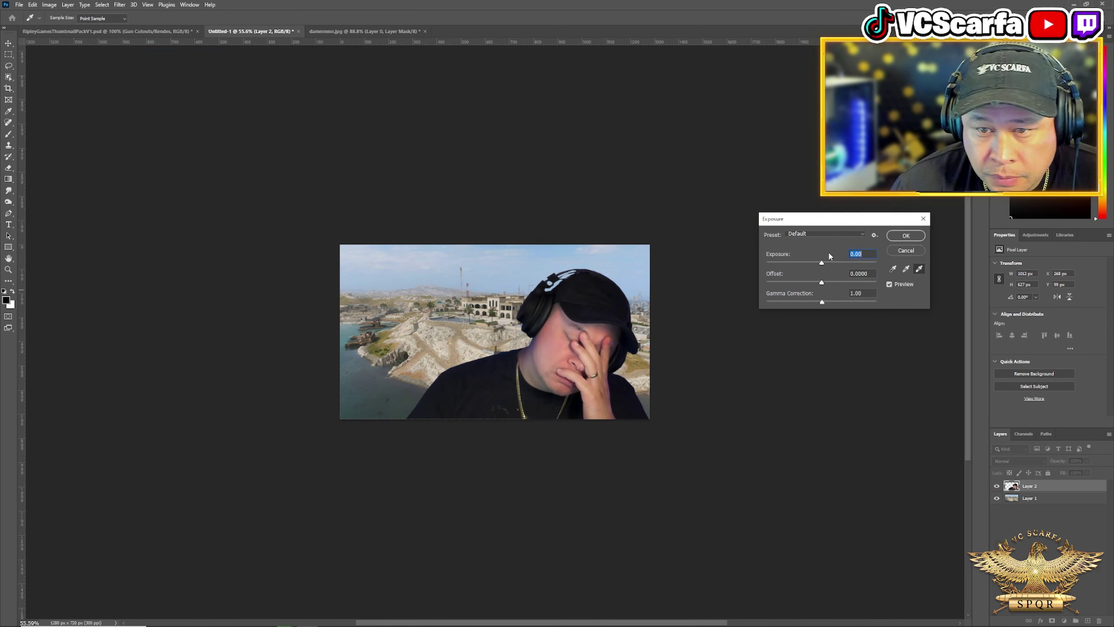
pyautogui.moveTo(824, 267); pyautogui.dragTo(823, 286)
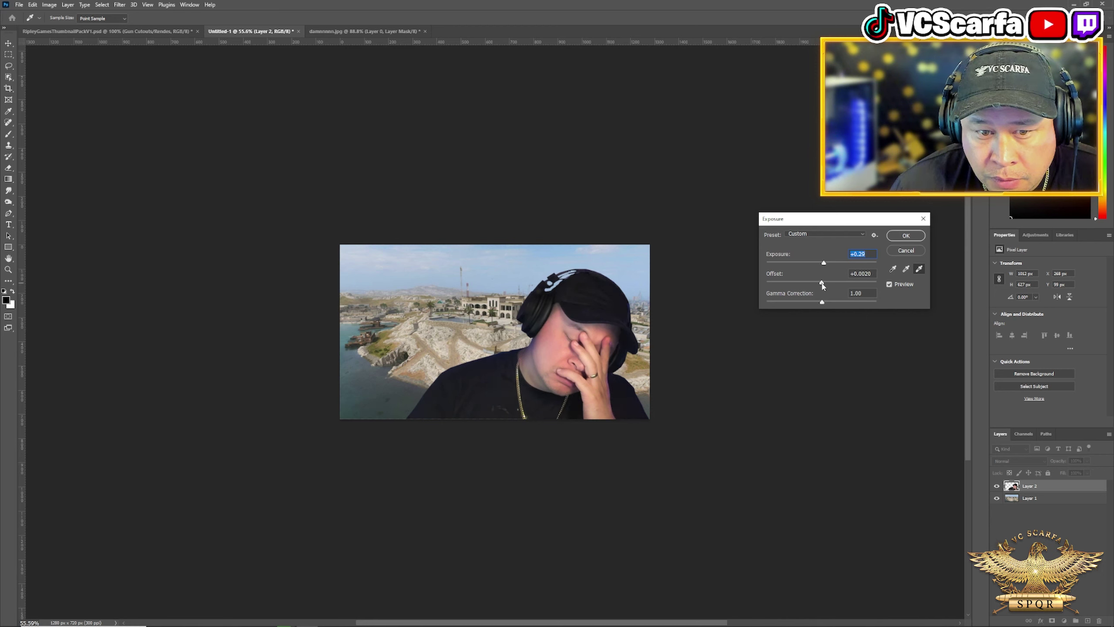
pyautogui.click(823, 304)
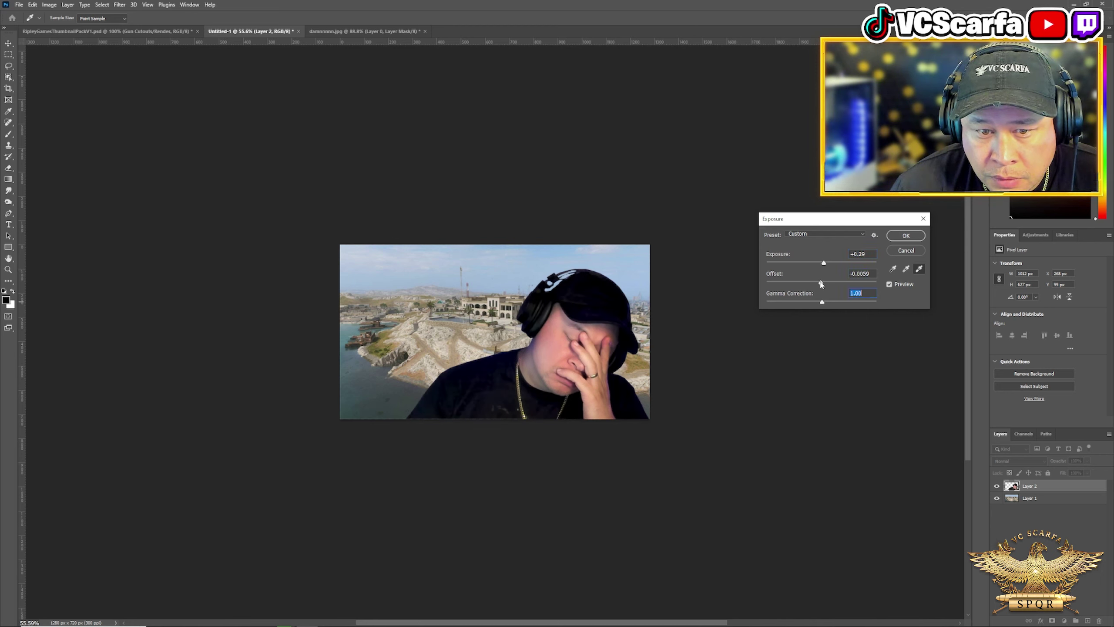
pyautogui.moveTo(821, 285); pyautogui.dragTo(822, 286)
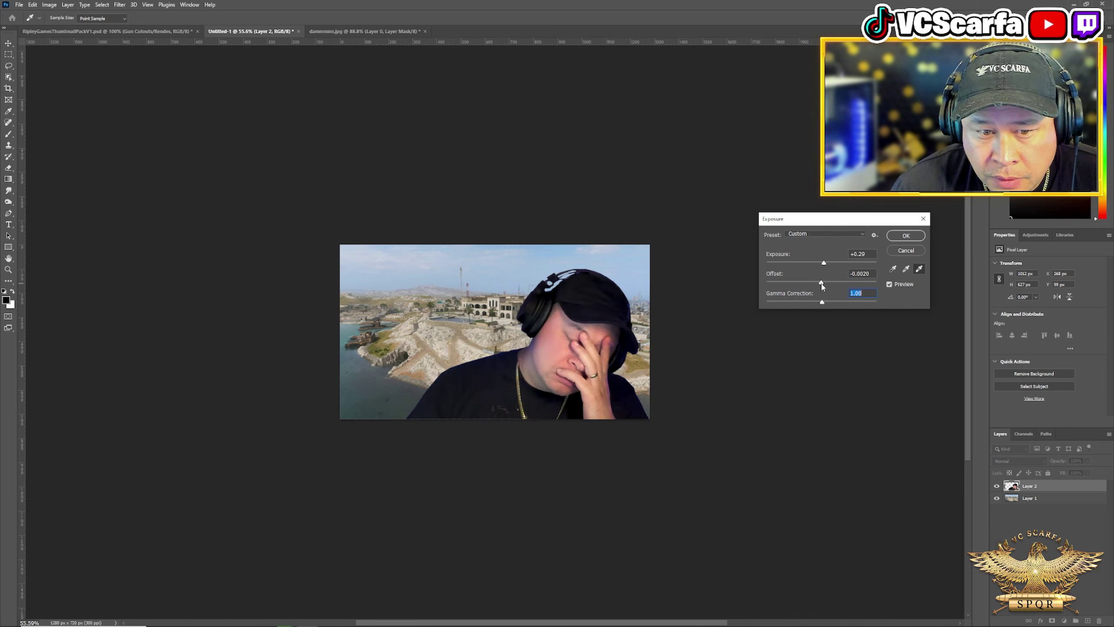
pyautogui.click(906, 235)
# Step: Apply a Brightness/Contrast adjustment to the cut-out layer, changing both brightness and contrast
pyautogui.press('o')
pyautogui.click(46, 5)
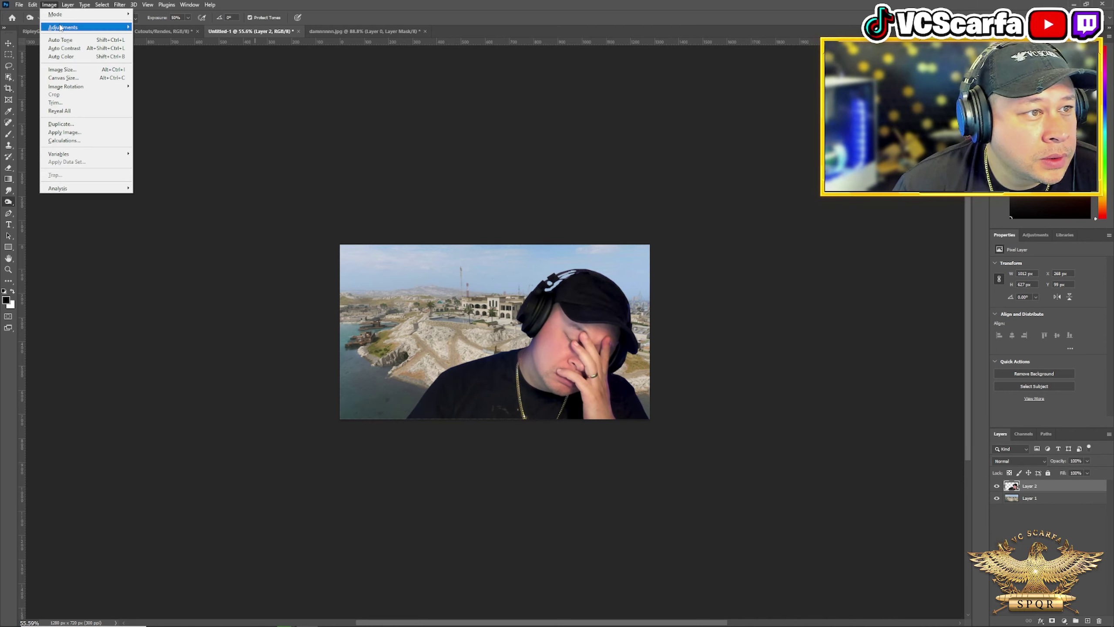
pyautogui.moveTo(83, 28)
pyautogui.click(153, 29)
pyautogui.moveTo(859, 262); pyautogui.dragTo(868, 290)
pyautogui.click(923, 254)
pyautogui.press('o')
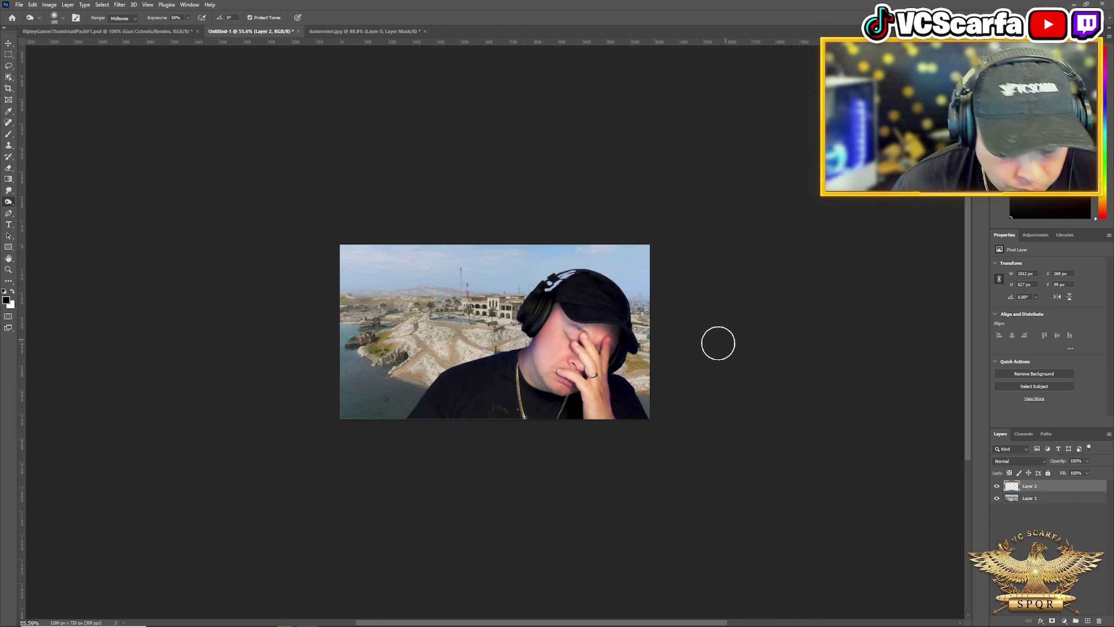
# Step: Add an Outer Glow to the facepalm cut-out layer in bright purple, #d800ff, at 81% opacity
pyautogui.scroll(2, 724, 347)
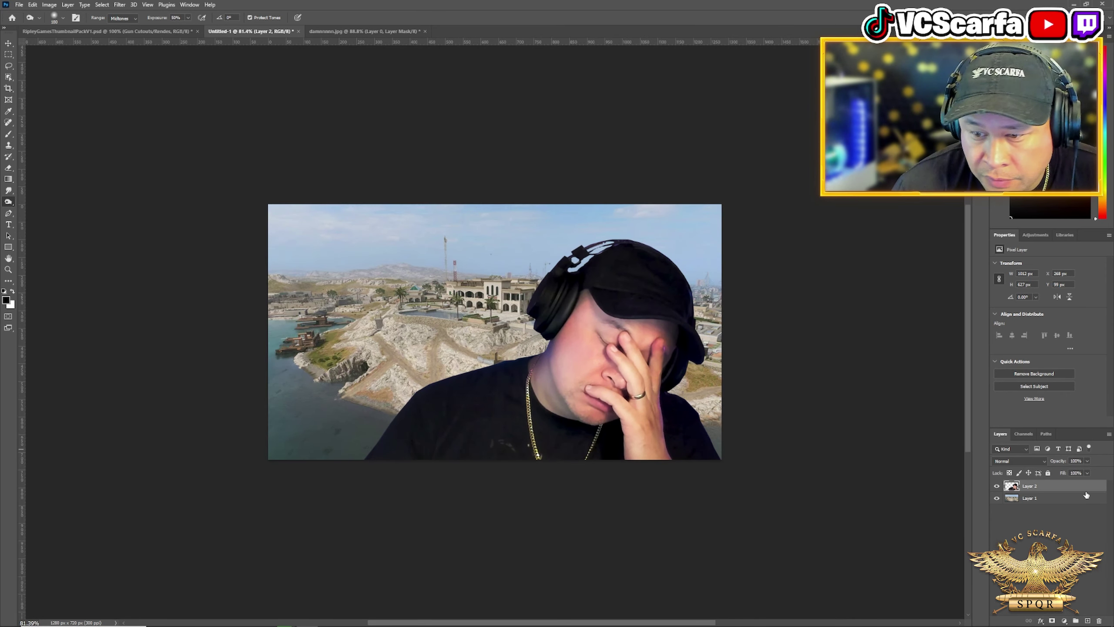
pyautogui.doubleClick(1062, 493)
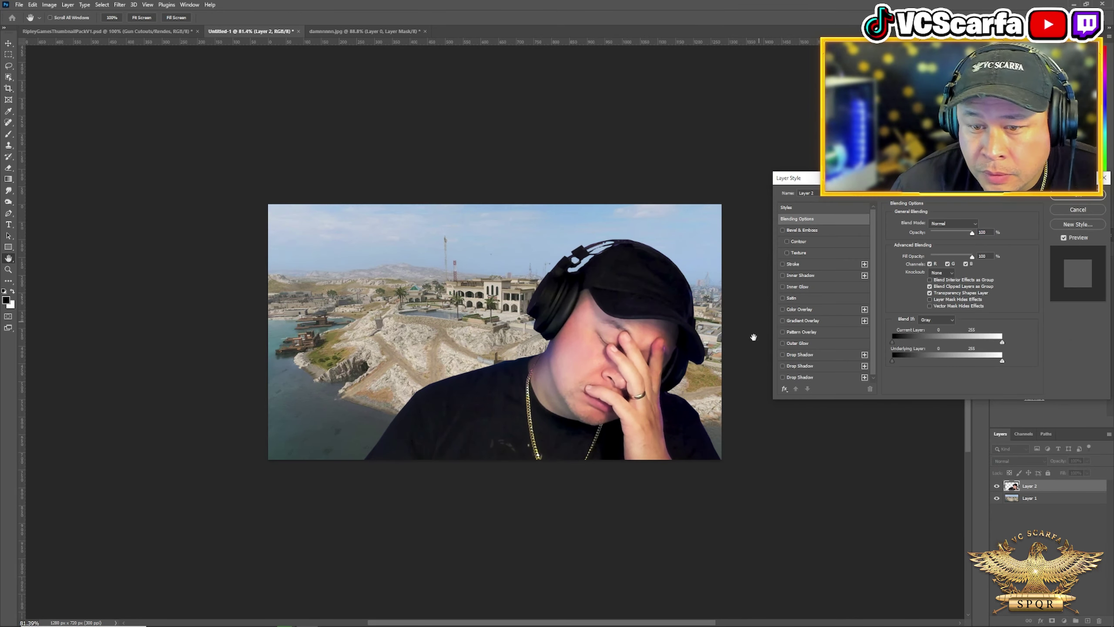
pyautogui.click(782, 343)
pyautogui.click(803, 344)
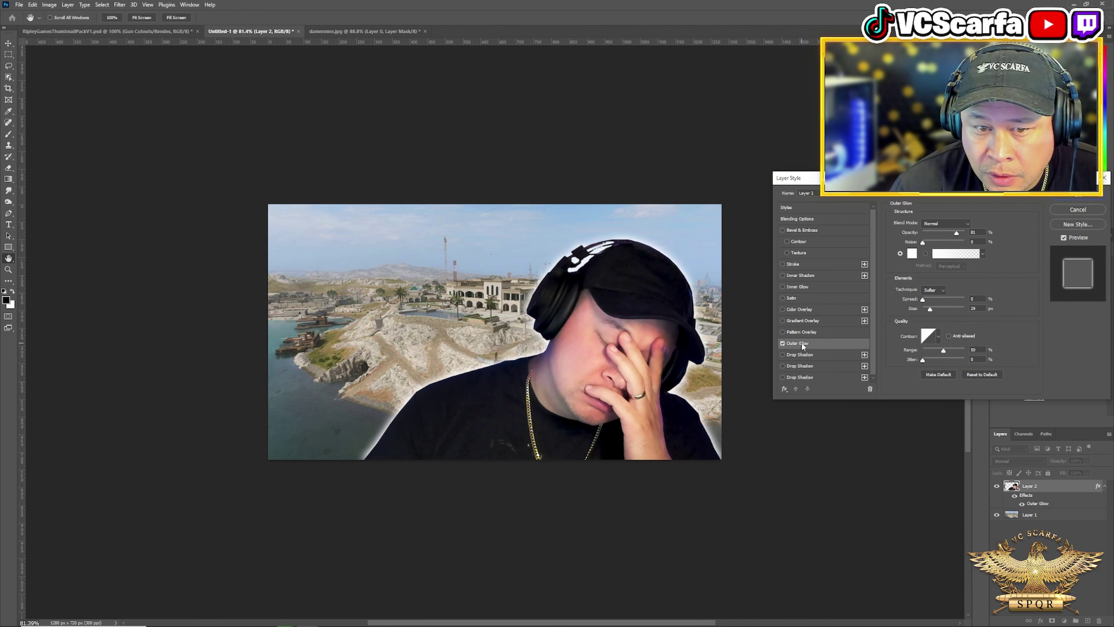
pyautogui.click(912, 254)
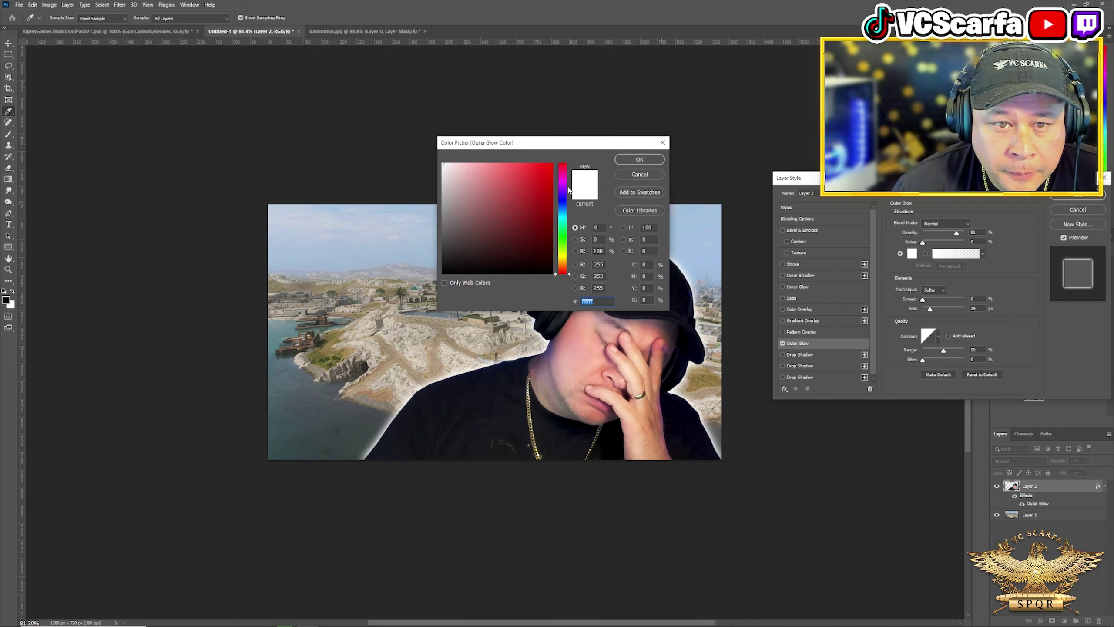
pyautogui.click(563, 185)
pyautogui.click(551, 164)
pyautogui.click(639, 159)
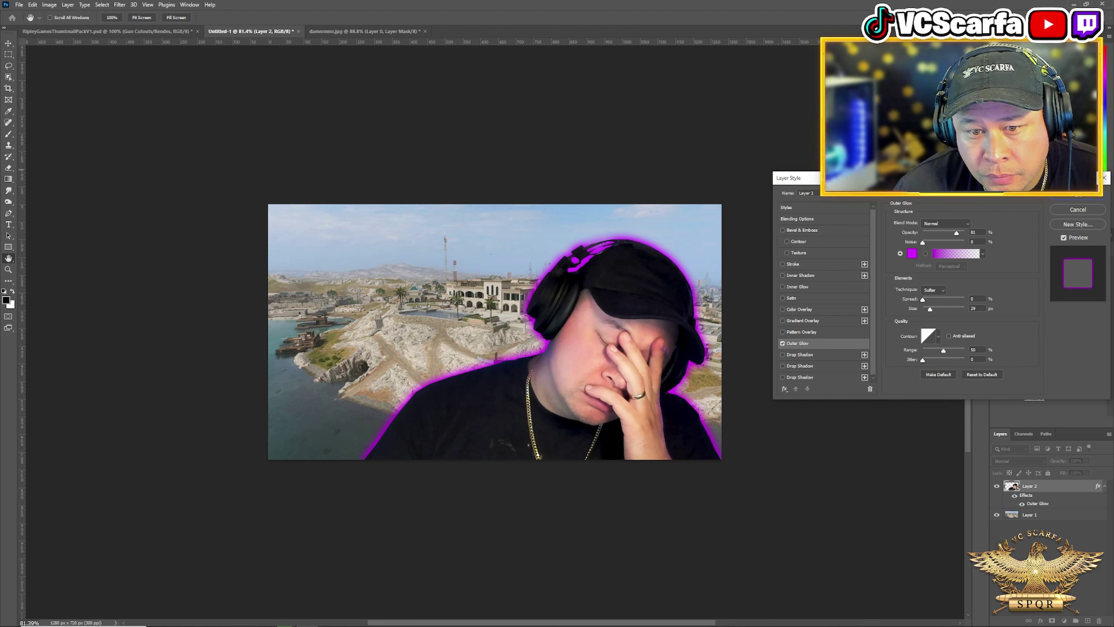
pyautogui.click(1071, 198)
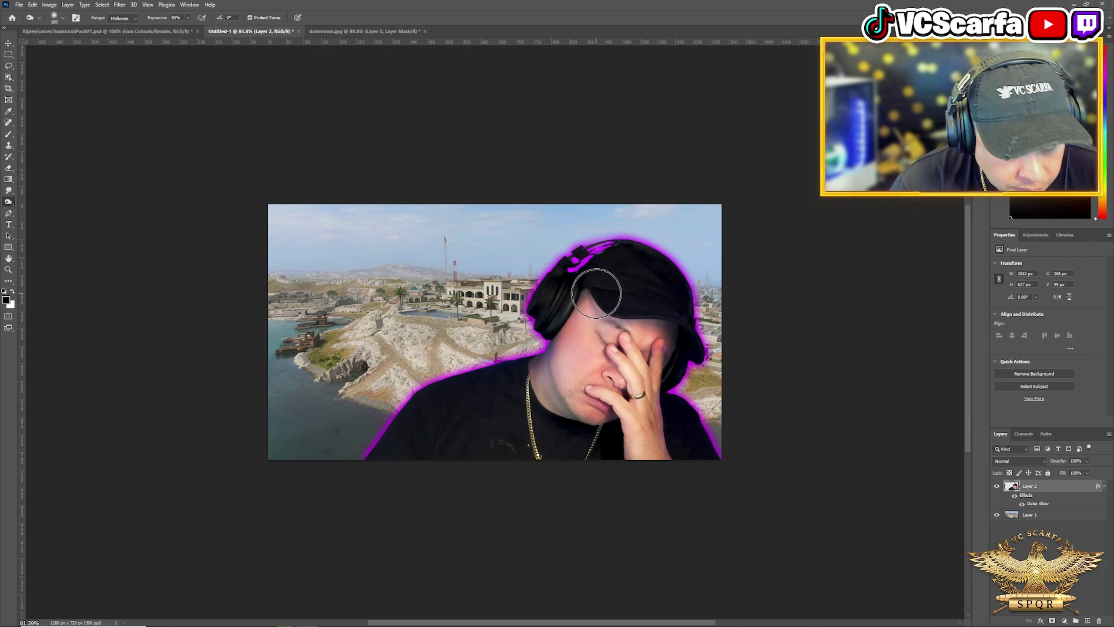
# Step: Enlarge the glowing cut-out to about 1090 by 676 px and reposition it against the canvas's right edge
pyautogui.hotkey('ctrl', 't')
pyautogui.moveTo(363, 240); pyautogui.dragTo(335, 222)
pyautogui.moveTo(574, 374)
pyautogui.mouseDown()
pyautogui.moveTo(609, 372)
pyautogui.moveTo(595, 377)
pyautogui.mouseUp()
pyautogui.click(431, 18)
pyautogui.press('o')
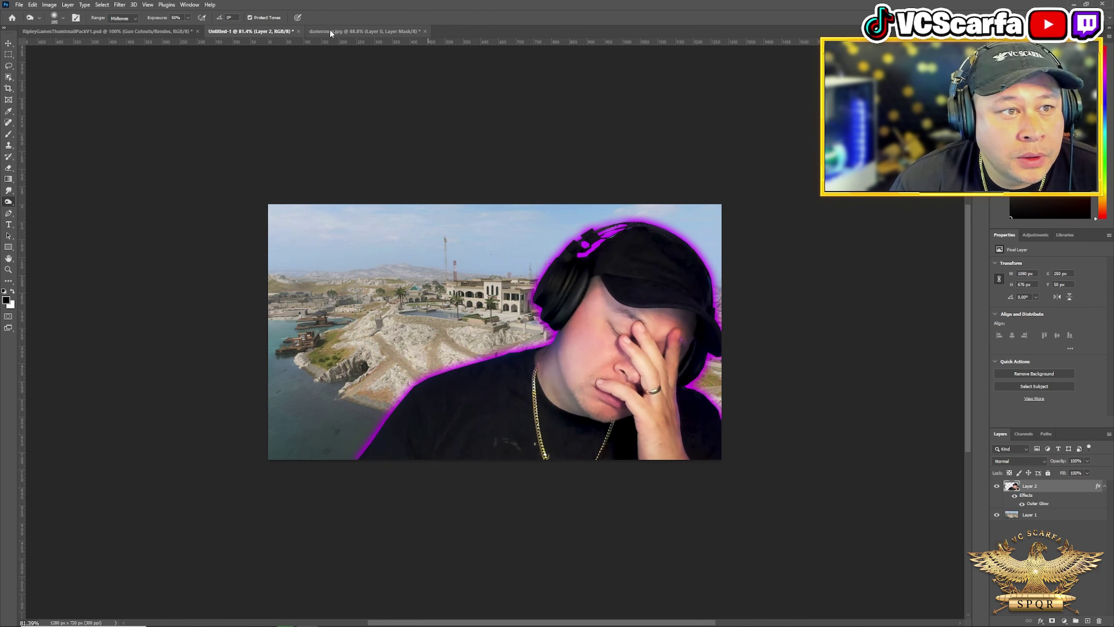
# Step: Close the facepalm source photo document without saving its changes
pyautogui.click(330, 32)
pyautogui.click(425, 30)
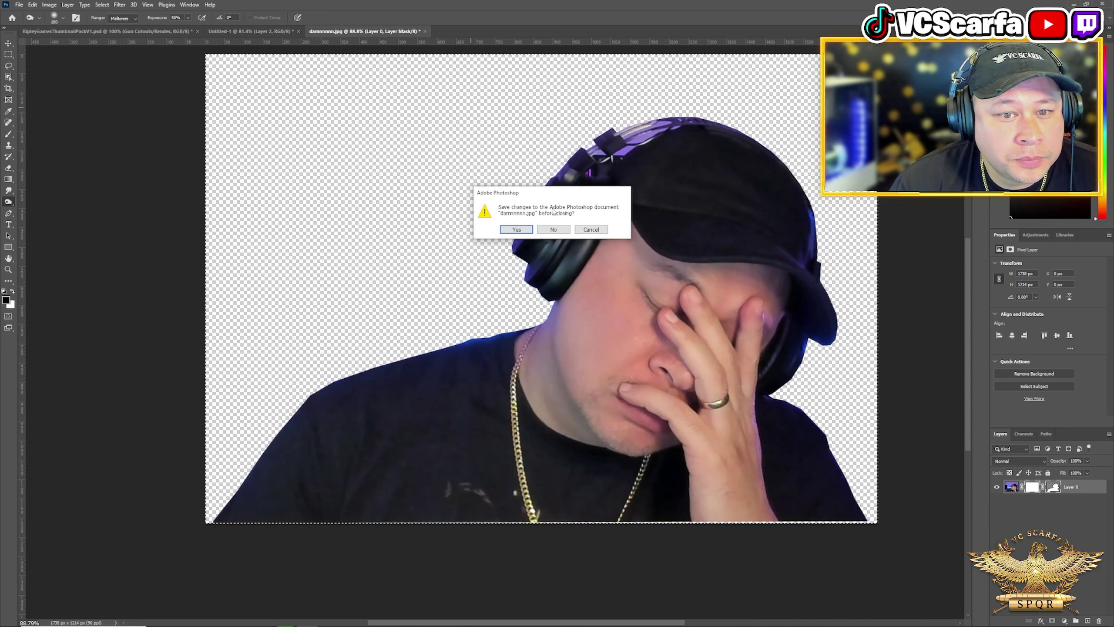
pyautogui.click(553, 229)
# Step: In the thumbnail pack document, hide the TEXT, DIAGONAL and GOLD CAMO sample texts, leaving only FAKE 3D shown
pyautogui.click(102, 34)
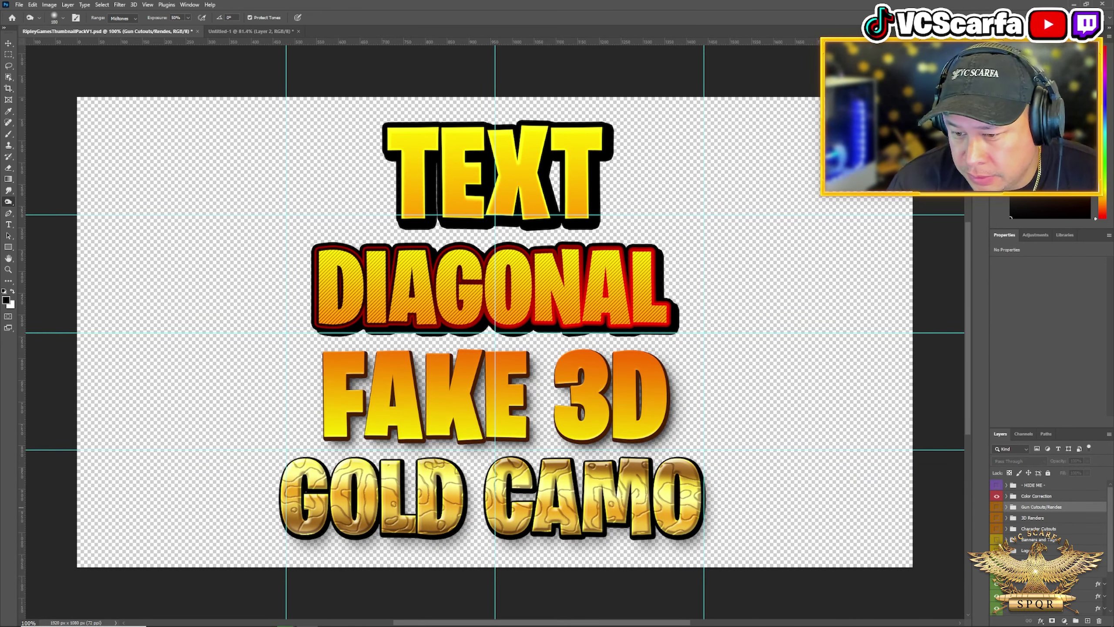
pyautogui.scroll(-2, 1048, 549)
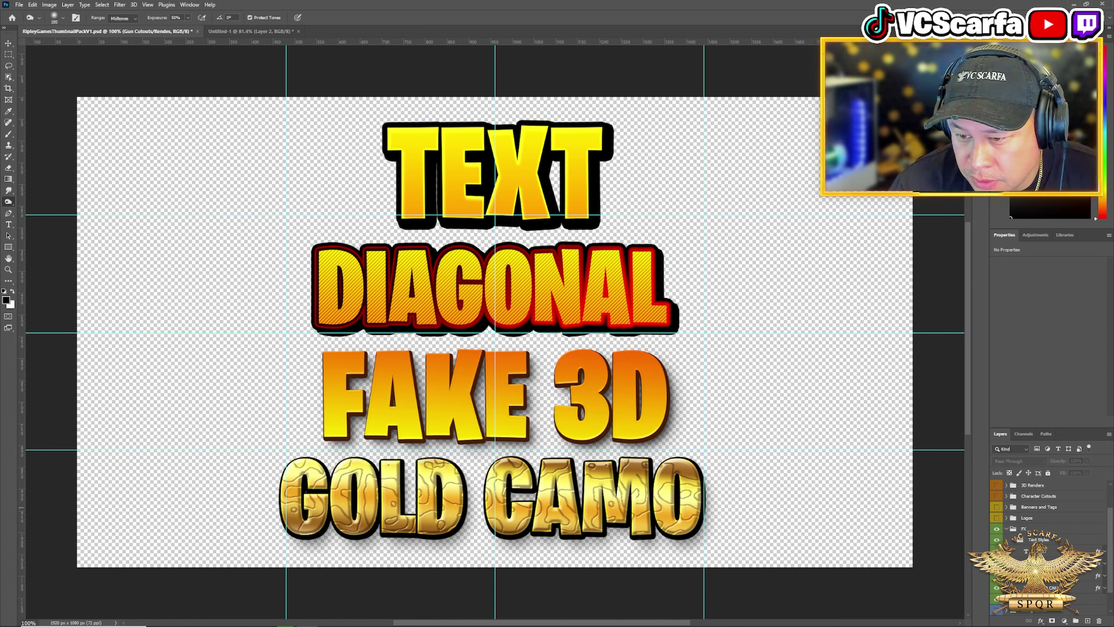
pyautogui.click(996, 552)
pyautogui.click(998, 588)
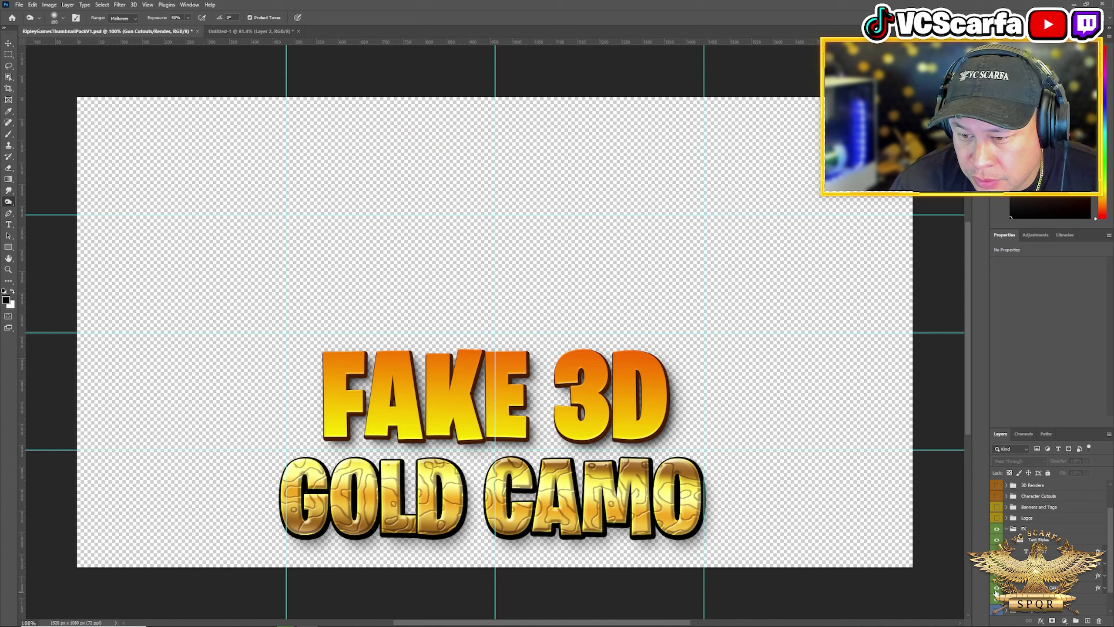
pyautogui.click(997, 593)
# Step: Replace the wording of the FAKE 3D text layer with PAIN
pyautogui.click(1041, 575)
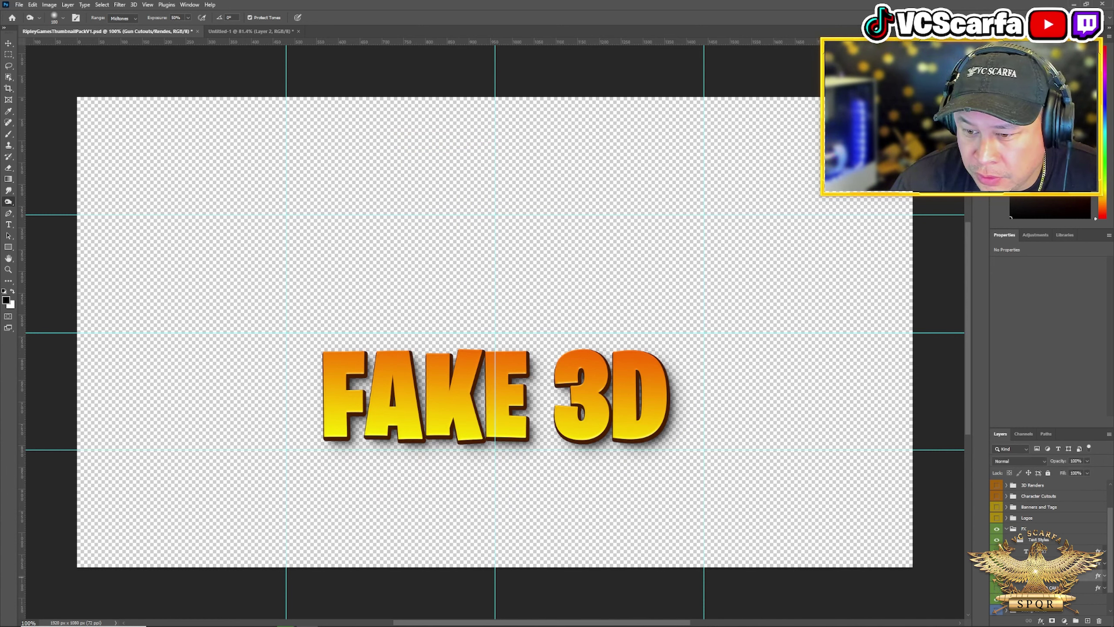
pyautogui.doubleClick(1027, 576)
pyautogui.doubleClick(1027, 575)
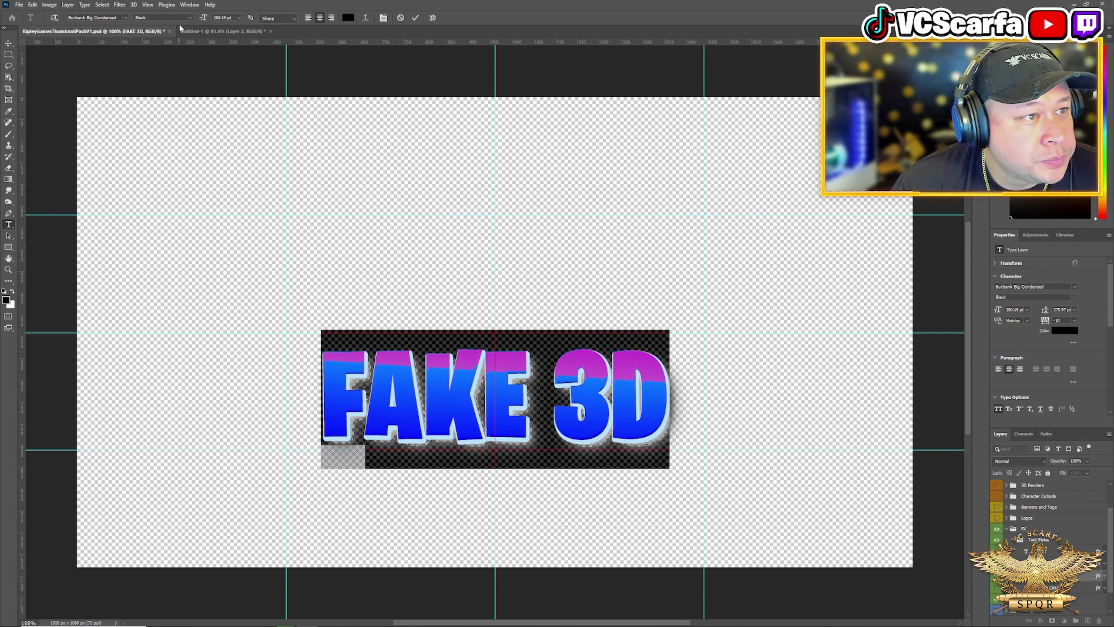
pyautogui.write('PAIN')
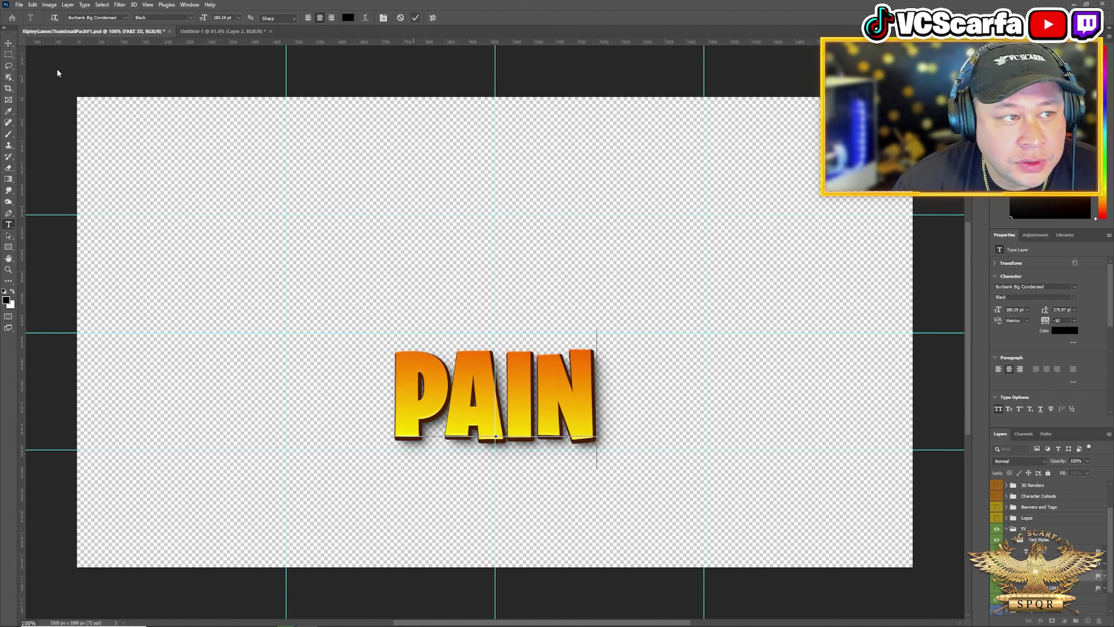
pyautogui.click(8, 44)
# Step: Select a rectangular area around the PAIN text and copy it merged
pyautogui.click(10, 56)
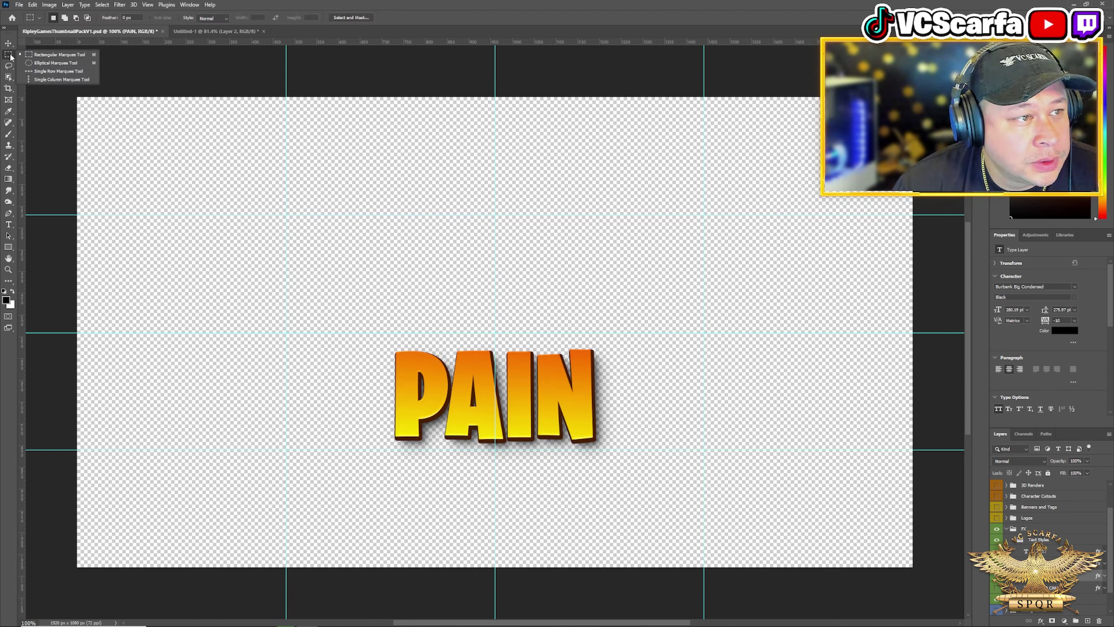
pyautogui.moveTo(310, 286); pyautogui.dragTo(701, 512)
pyautogui.click(524, 384)
pyautogui.click(35, 3)
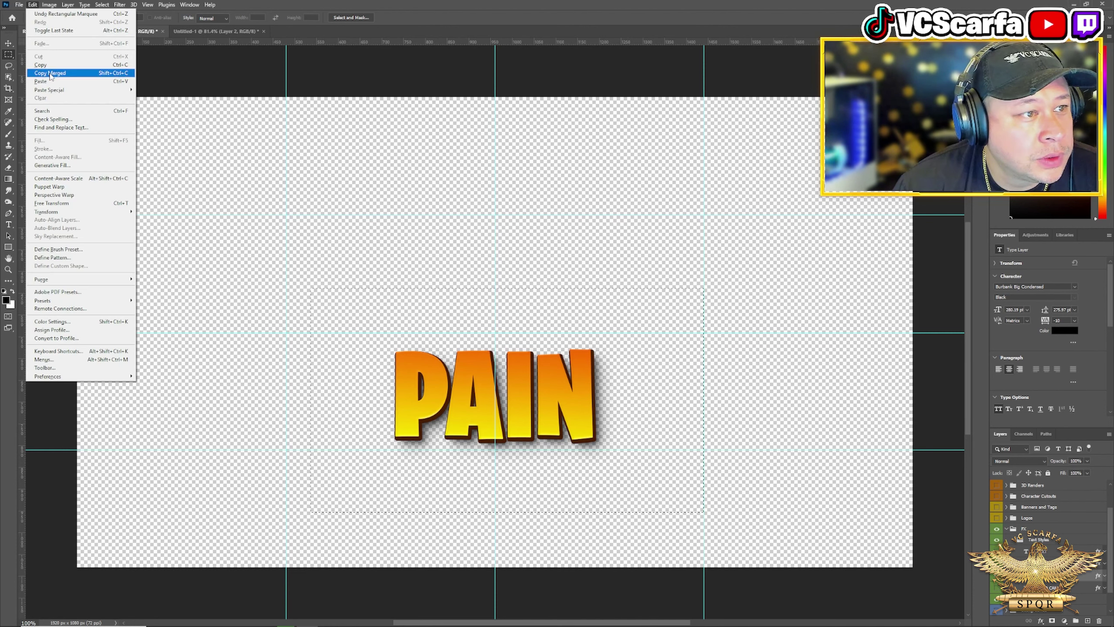
pyautogui.click(51, 74)
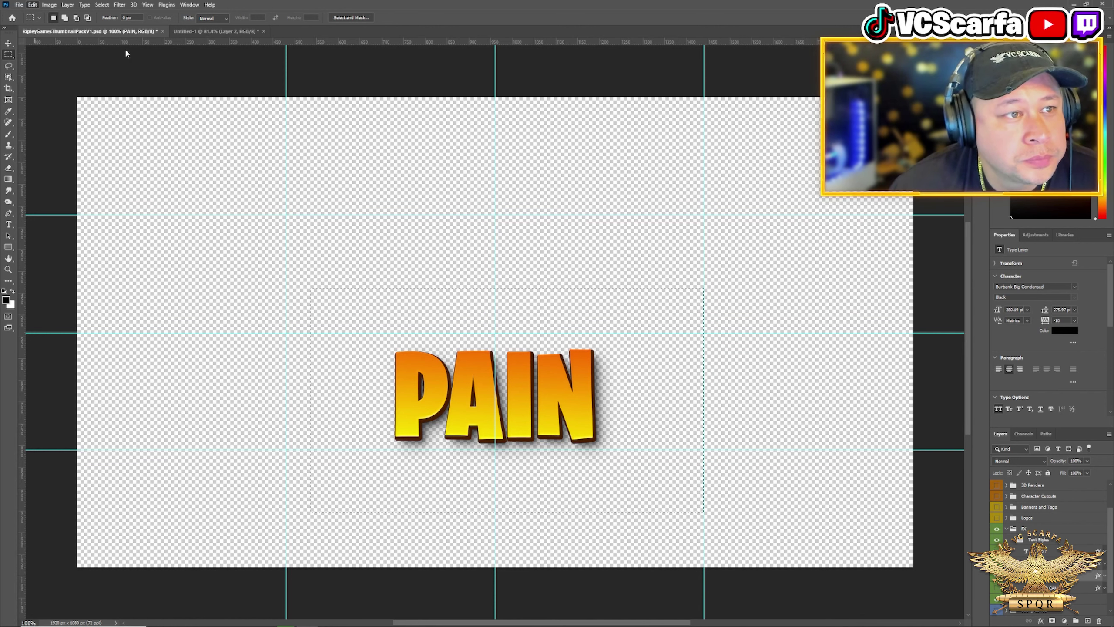
# Step: Paste the PAIN text into the Untitled-1 thumbnail, enlarge it to about 754 by 476 px and place it in the upper-left area
pyautogui.click(193, 31)
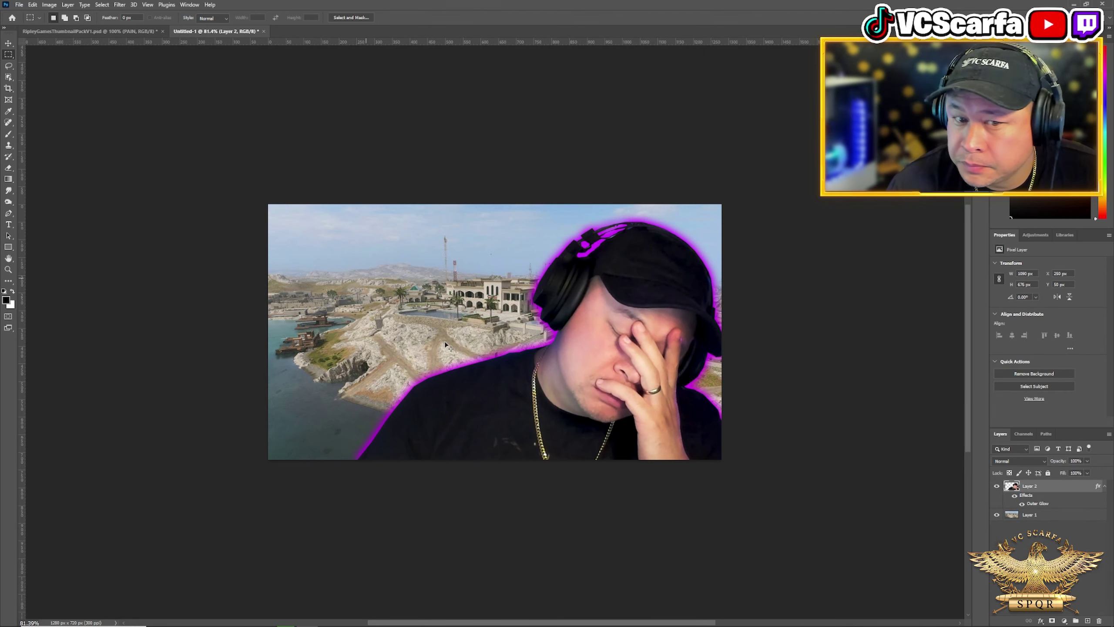
pyautogui.hotkey('ctrl', 'v')
pyautogui.hotkey('ctrl', 't')
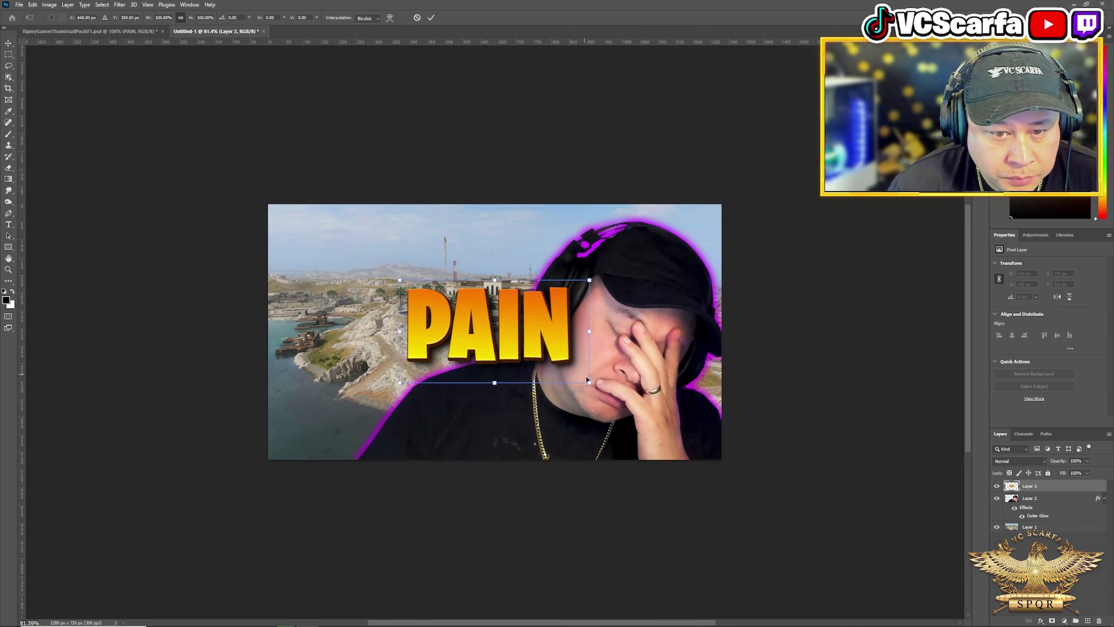
pyautogui.moveTo(589, 383); pyautogui.dragTo(666, 453)
pyautogui.moveTo(603, 406); pyautogui.dragTo(478, 340)
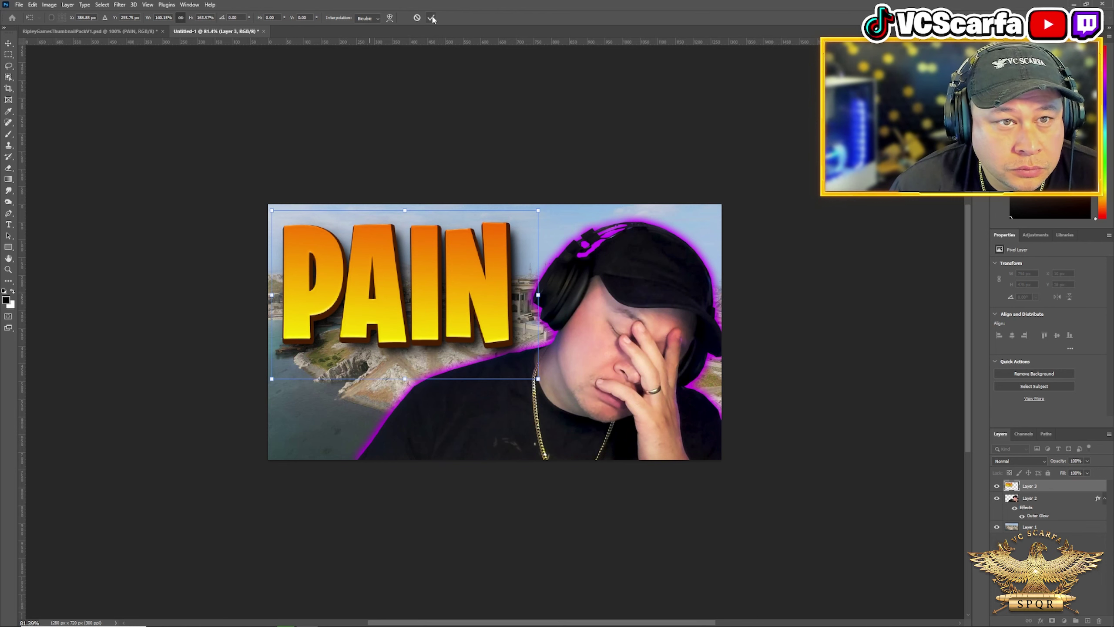
pyautogui.press('Return')
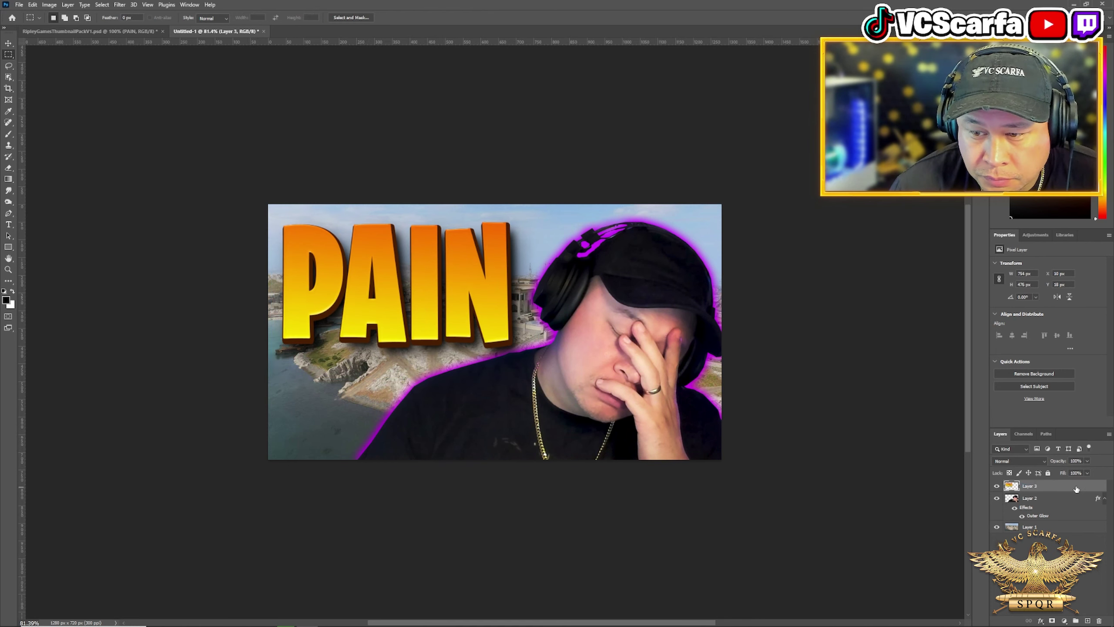
# Step: Add an Outer Glow to the pasted PAIN layer and set the glow colour to red, #ff0000
pyautogui.doubleClick(1041, 486)
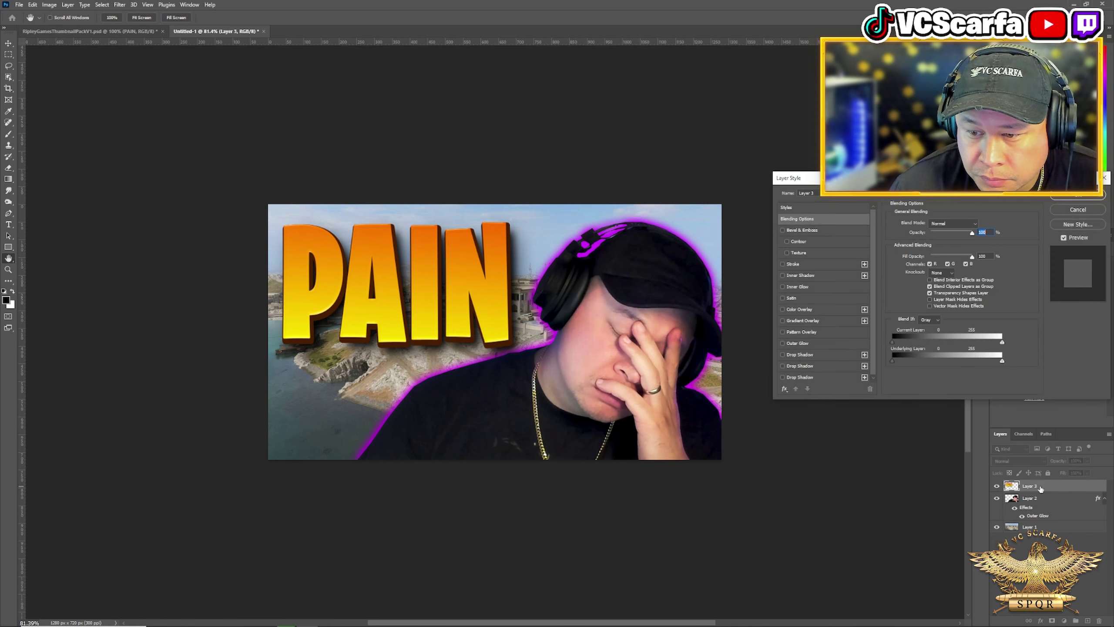
pyautogui.click(782, 343)
pyautogui.click(797, 343)
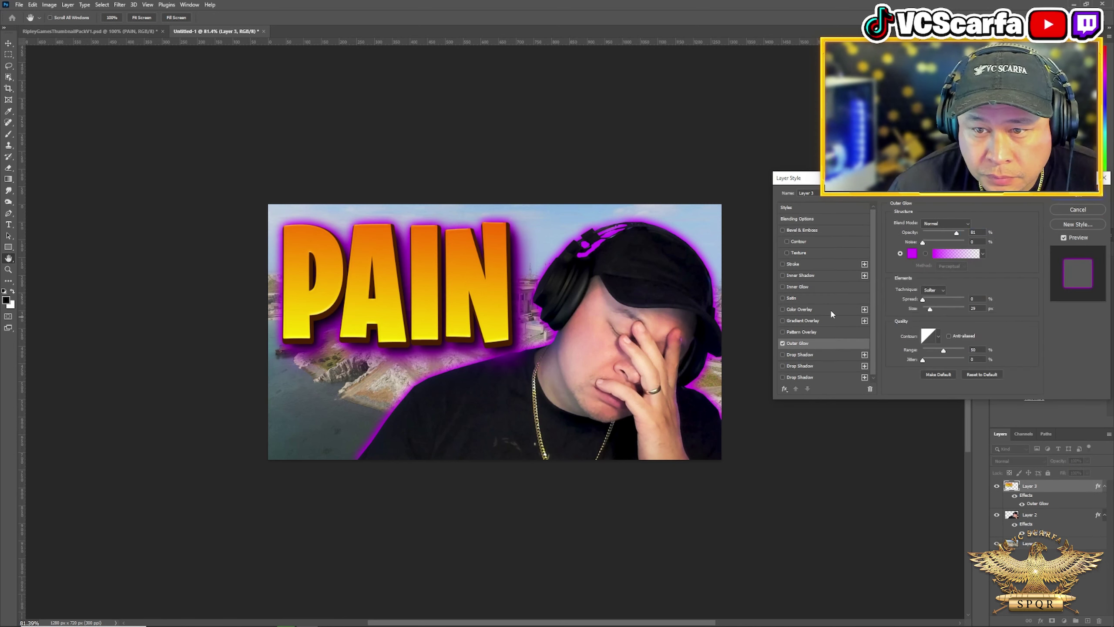
pyautogui.click(910, 254)
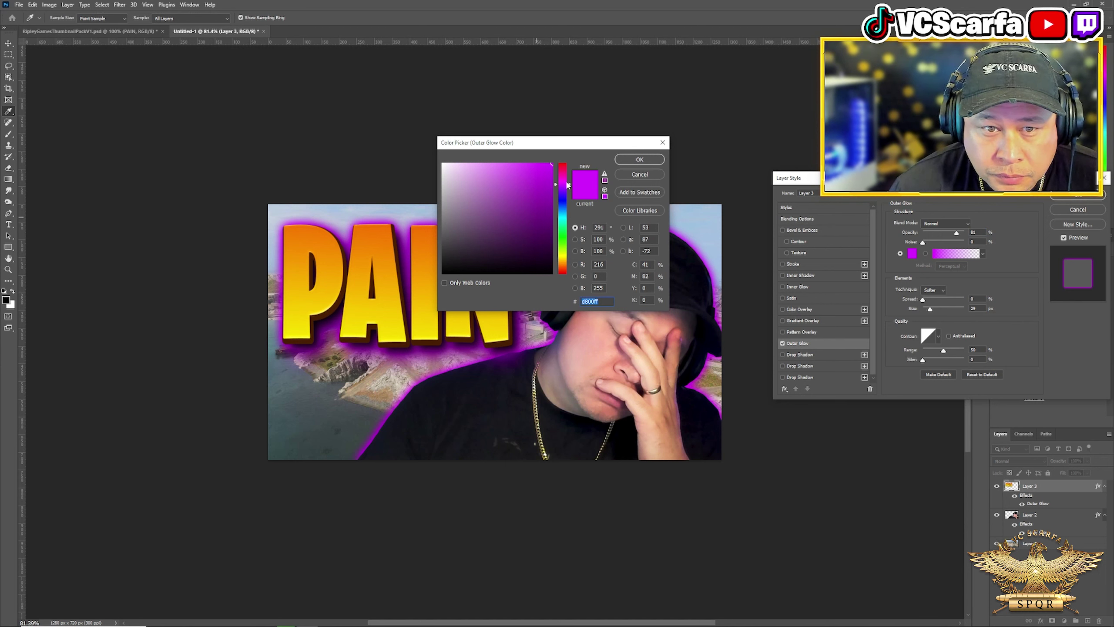
pyautogui.moveTo(569, 187); pyautogui.dragTo(563, 128)
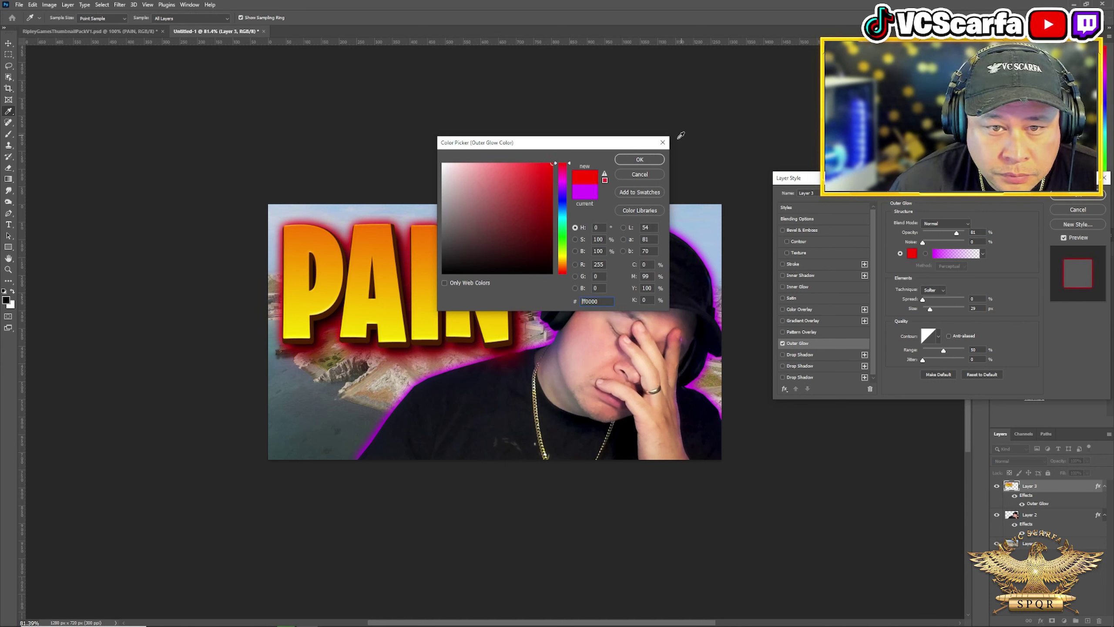
pyautogui.click(639, 159)
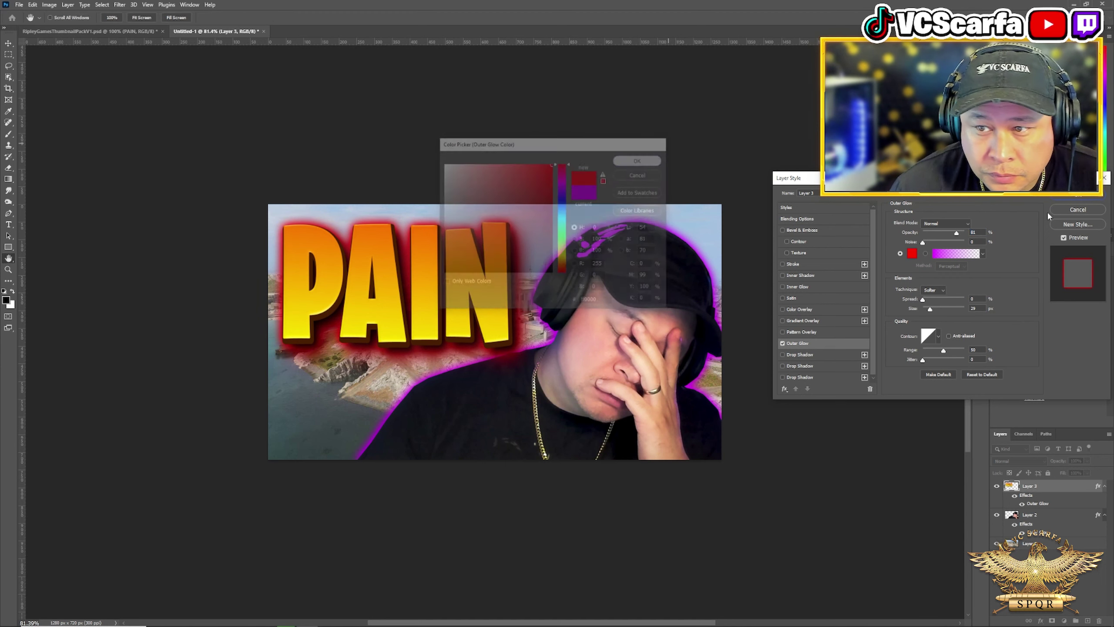
pyautogui.click(1069, 198)
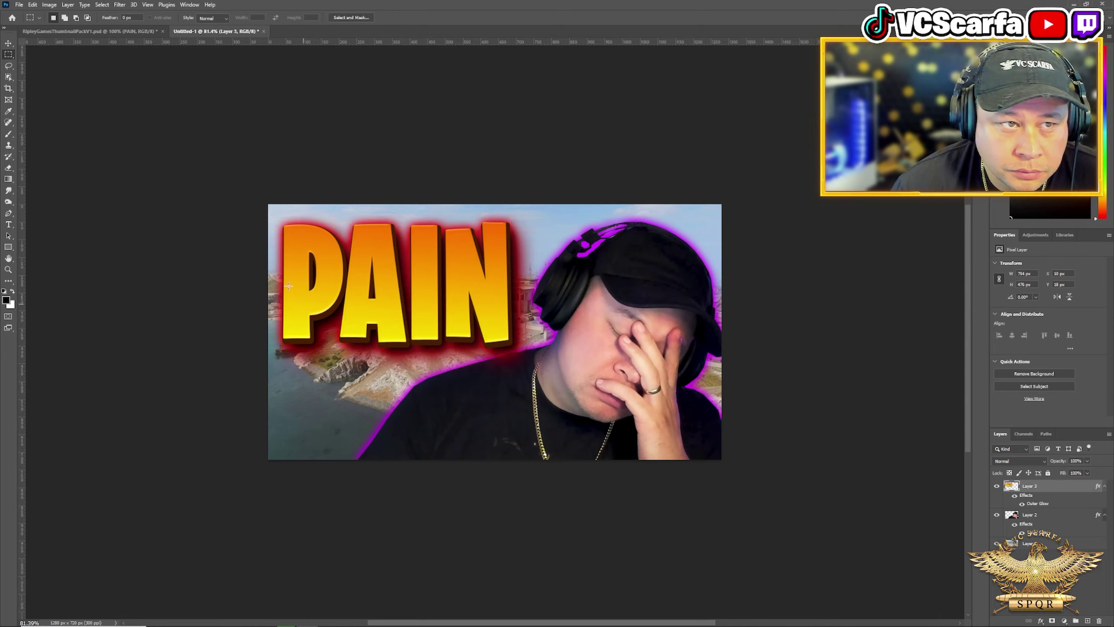
# Step: Switch to the Chrome browser and look through the transparent thumbnail effect images on the wdrfree.com page
pyautogui.click(202, 618)
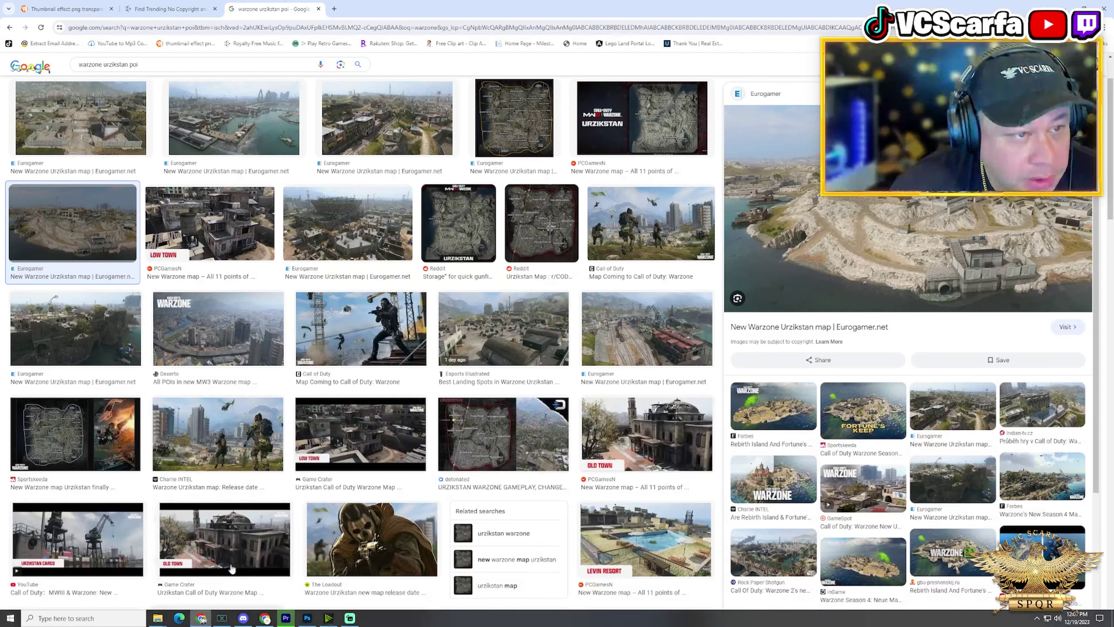
pyautogui.click(63, 9)
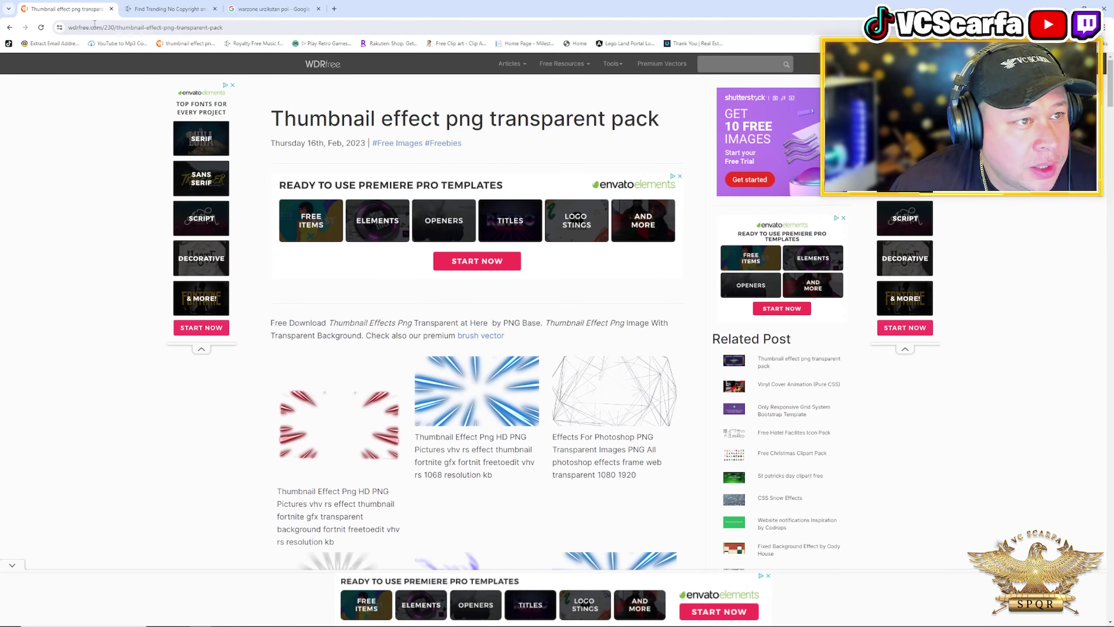
pyautogui.scroll(-5, 522, 371)
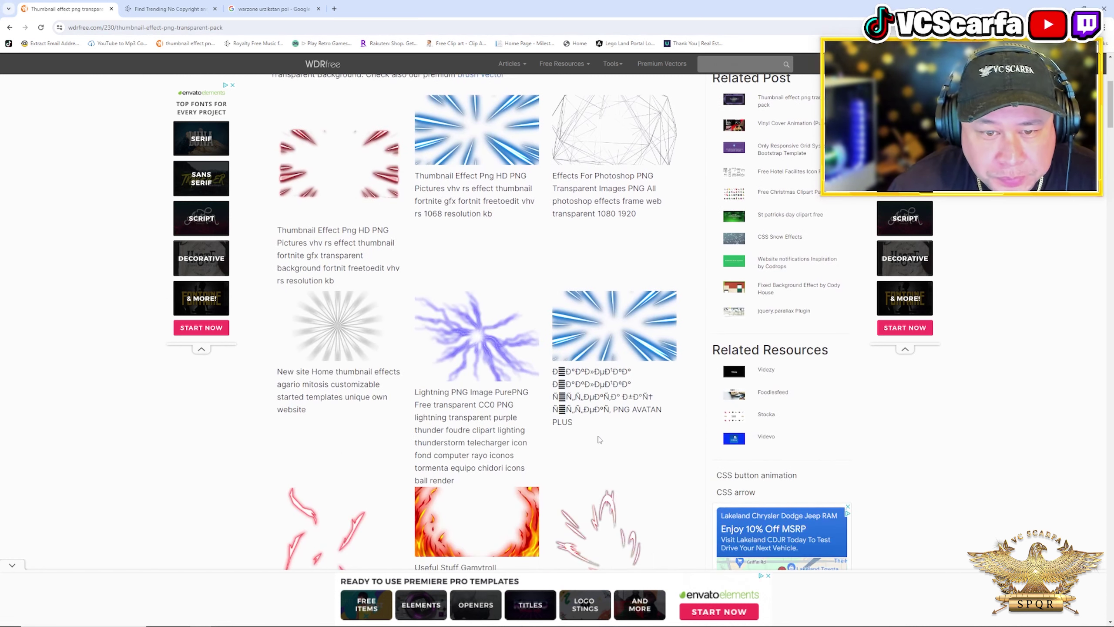
pyautogui.scroll(-2, 596, 441)
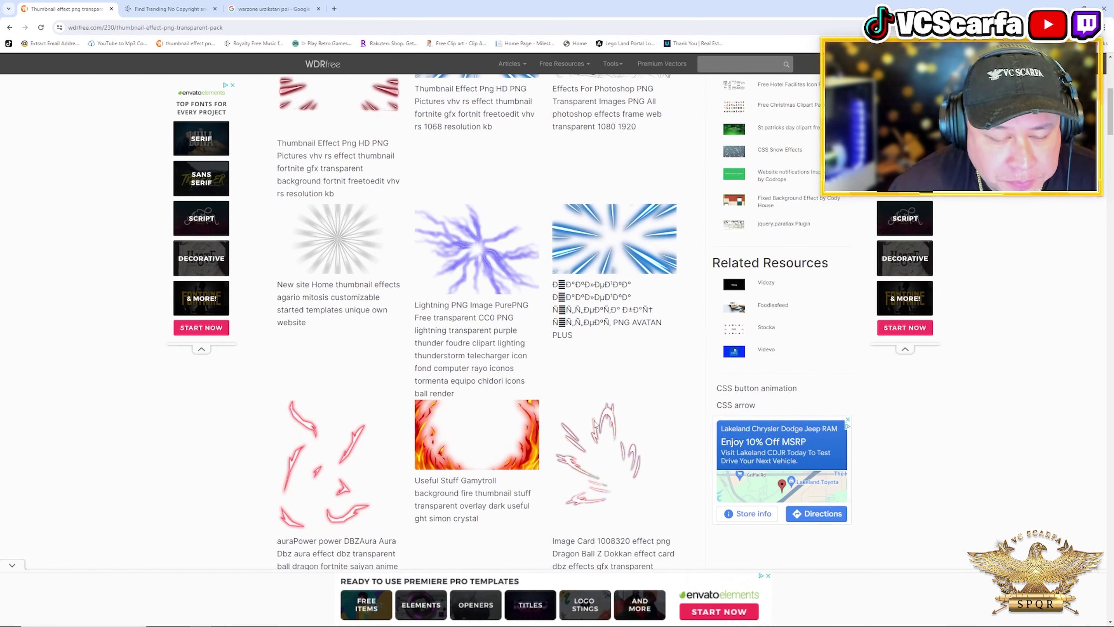
pyautogui.scroll(-15, 596, 425)
pyautogui.scroll(20, 596, 424)
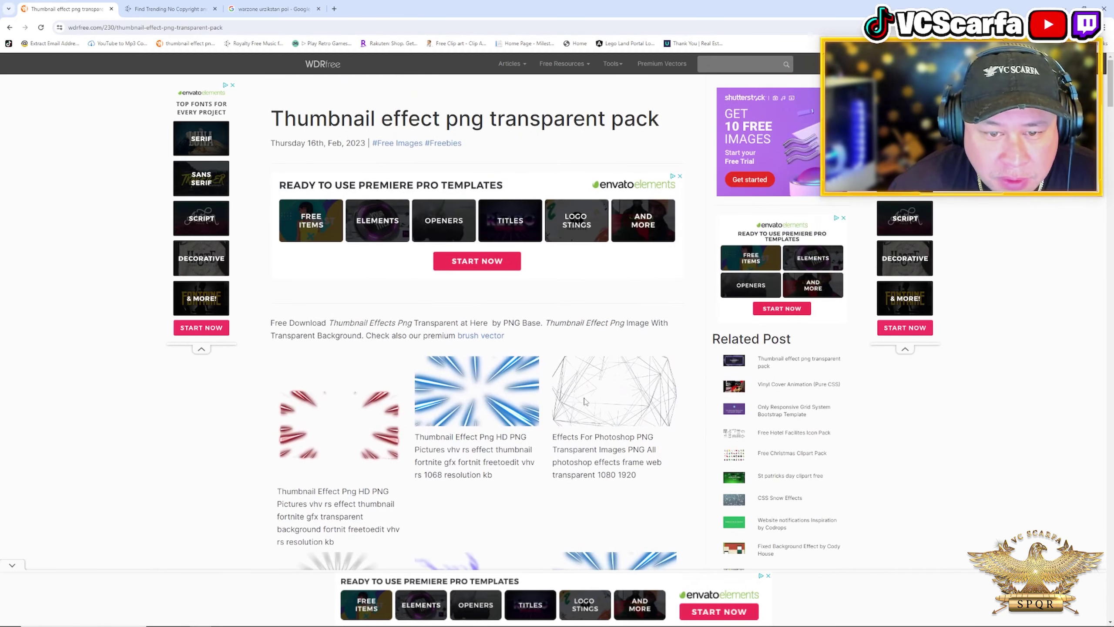
# Step: Save the blue light-burst thumbnail effect image as a PNG on the Desktop, and minimise the browser to return to Photoshop
pyautogui.scroll(-6, 586, 402)
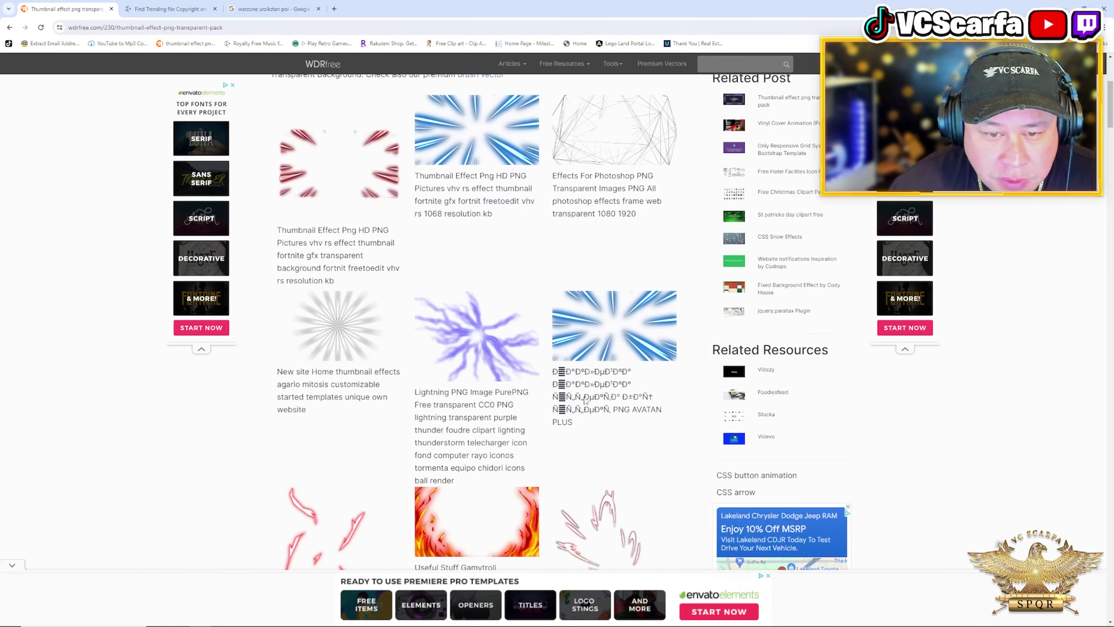
pyautogui.rightClick(605, 336)
pyautogui.rightClick(474, 137)
pyautogui.rightClick(474, 136)
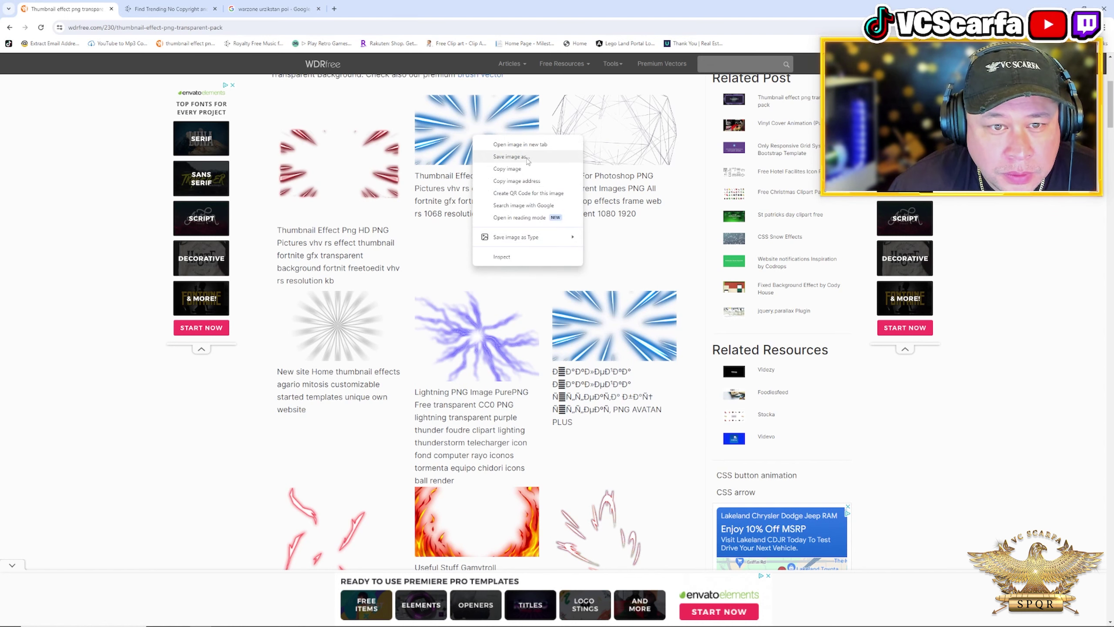
pyautogui.click(526, 157)
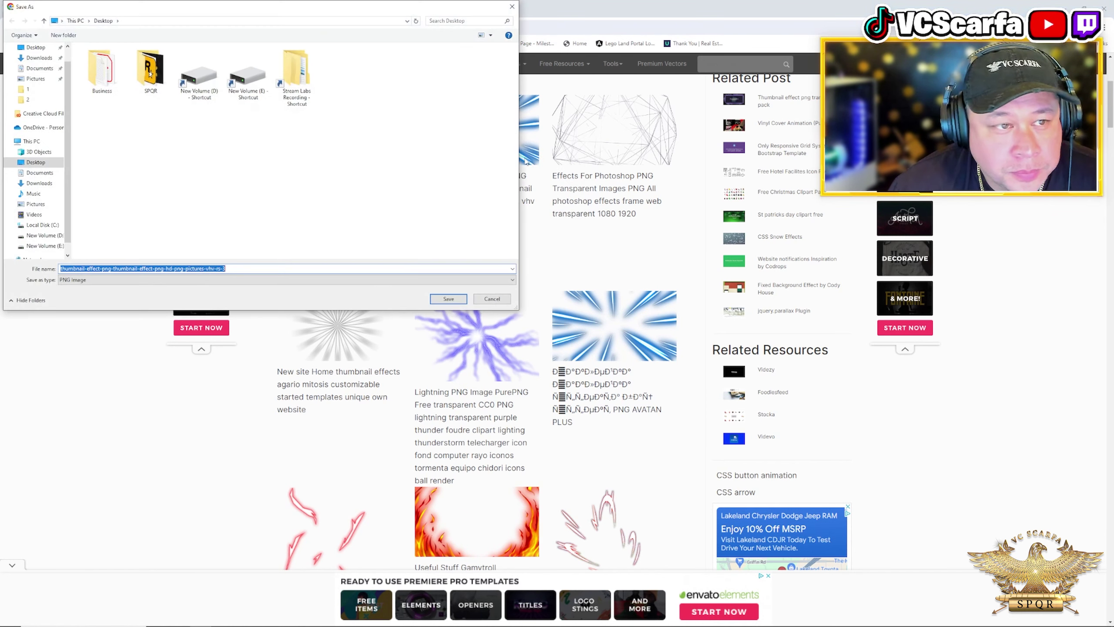
pyautogui.click(439, 300)
pyautogui.click(1066, 9)
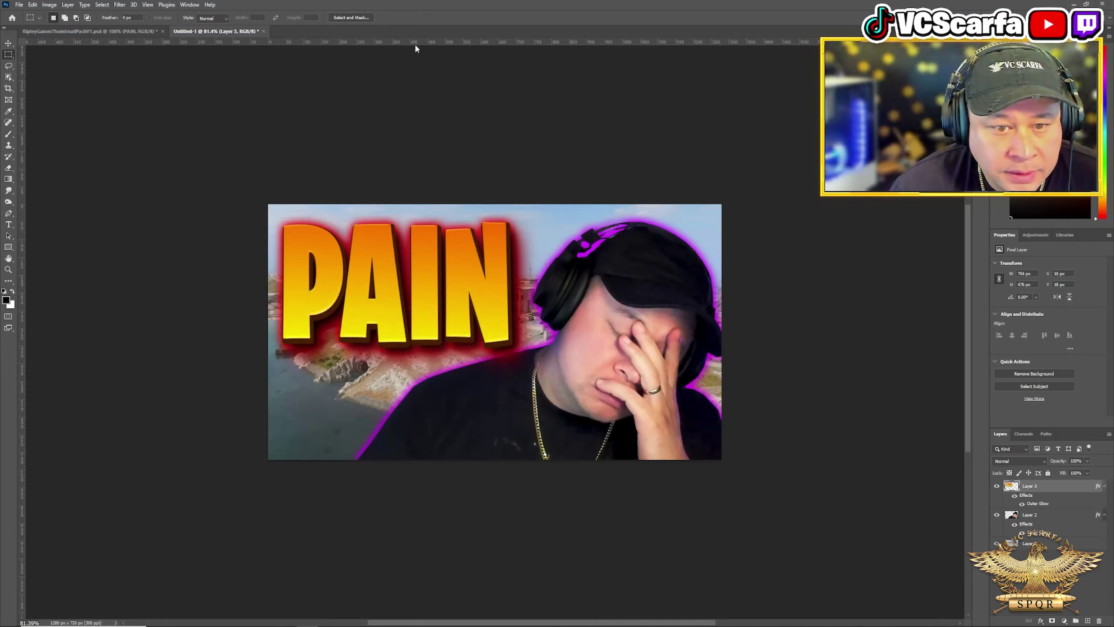
# Step: Open the saved blue burst PNG from the Desktop, select the whole image and copy it
pyautogui.click(18, 5)
pyautogui.click(30, 20)
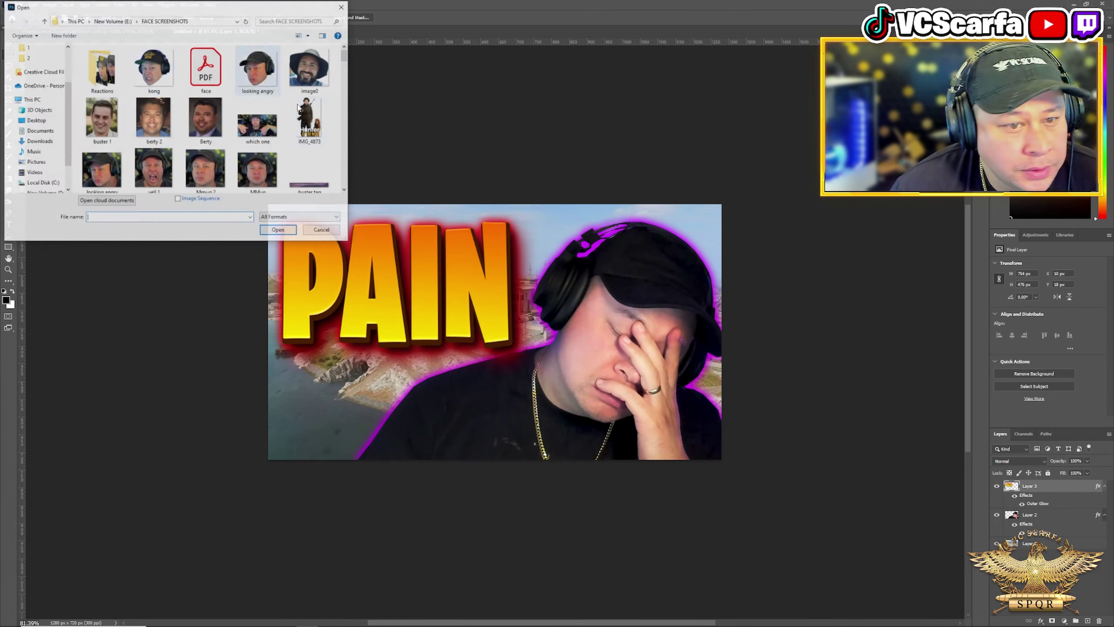
pyautogui.click(36, 121)
pyautogui.click(311, 132)
pyautogui.click(287, 234)
pyautogui.hotkey('ctrl', 'a')
pyautogui.click(31, 5)
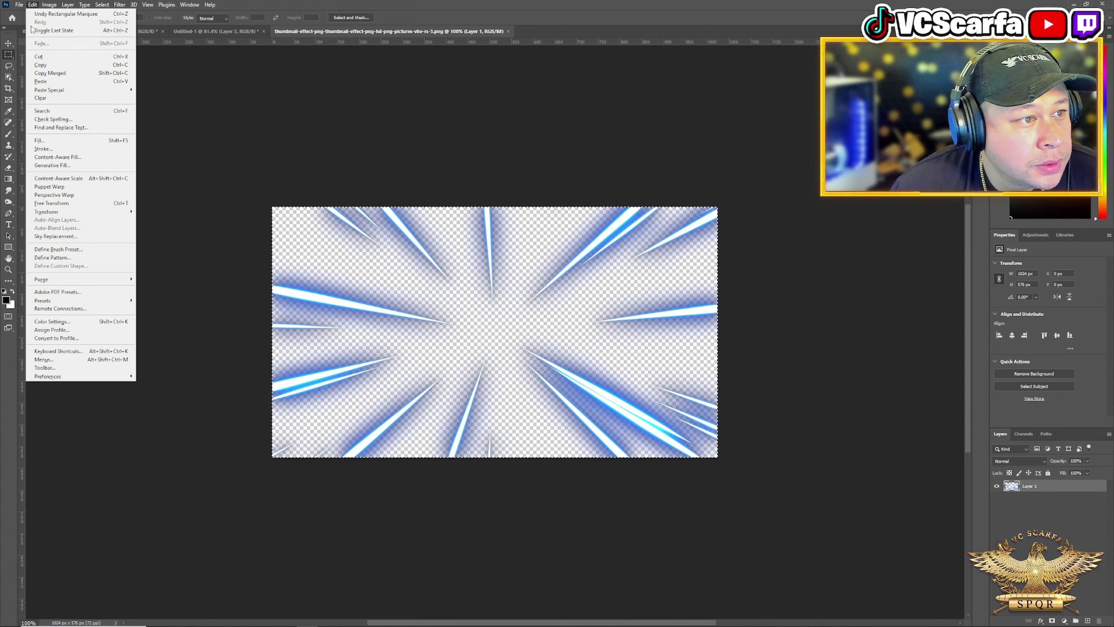
pyautogui.click(42, 69)
# Step: Try the blue burst over the Untitled-1 thumbnail, stretched to about 143% width and 232% height, and remove it
pyautogui.click(216, 32)
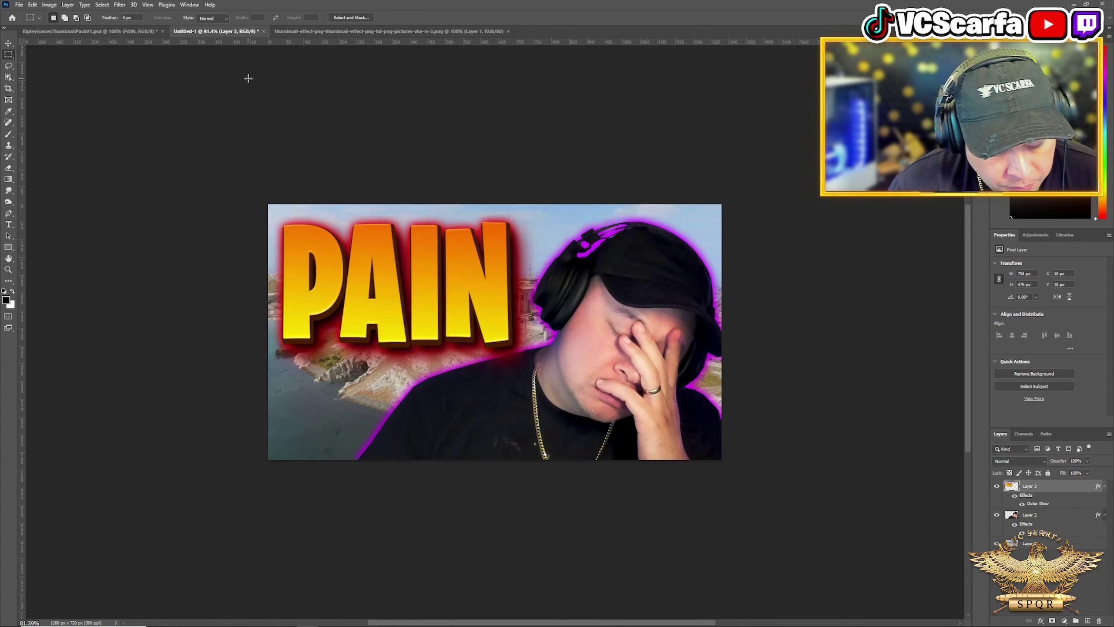
pyautogui.hotkey('ctrl', 'v')
pyautogui.hotkey('ctrl', 't')
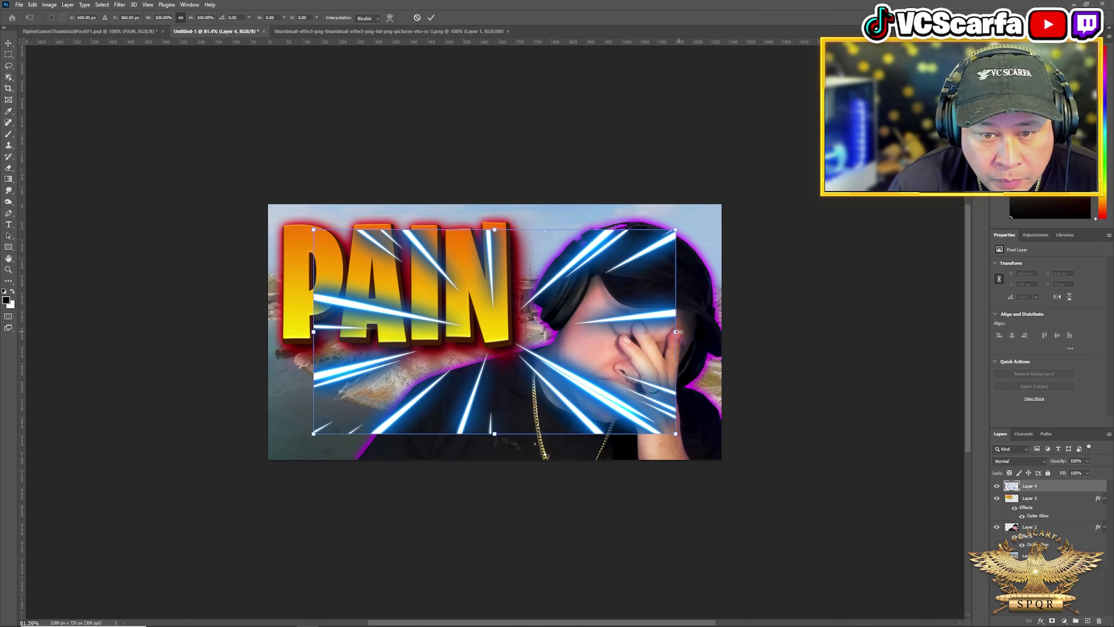
pyautogui.moveTo(678, 332); pyautogui.dragTo(755, 332)
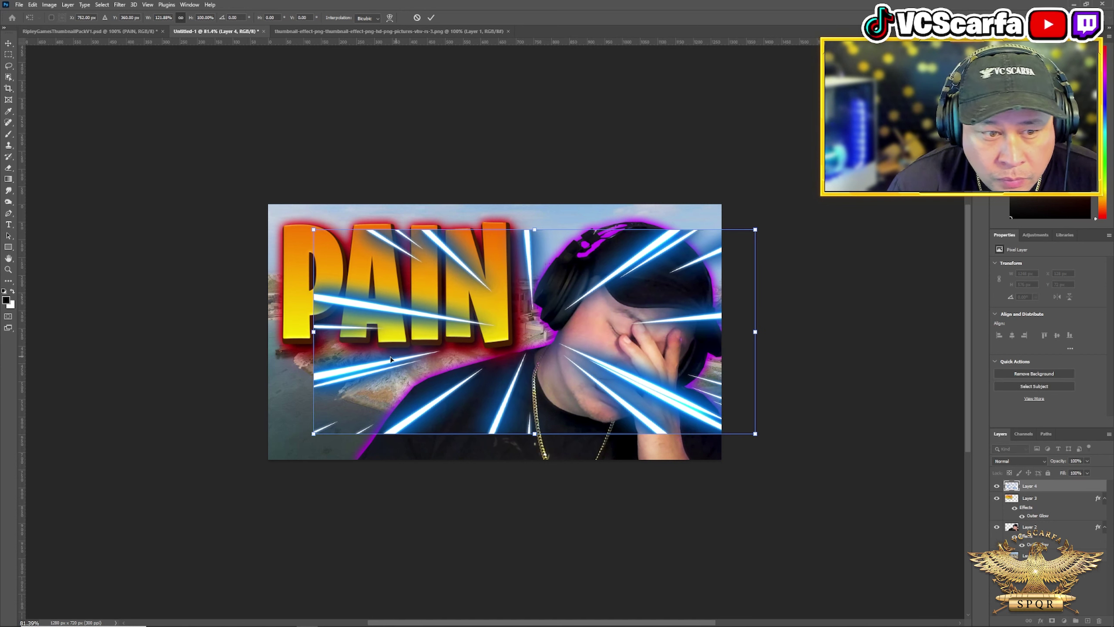
pyautogui.moveTo(310, 333); pyautogui.dragTo(237, 332)
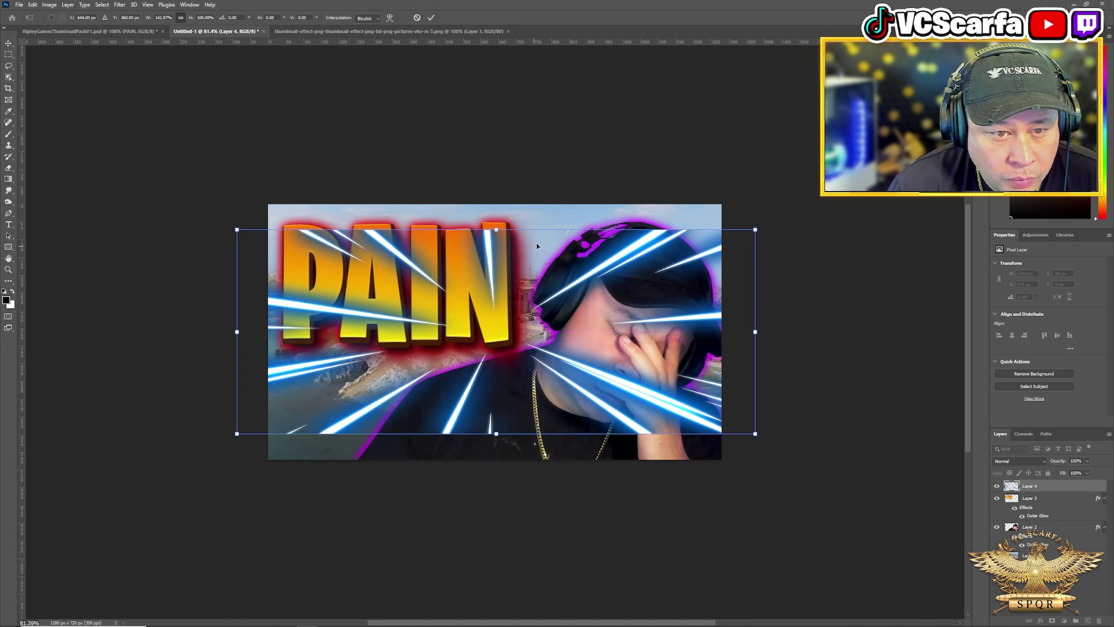
pyautogui.moveTo(501, 232); pyautogui.dragTo(489, 137)
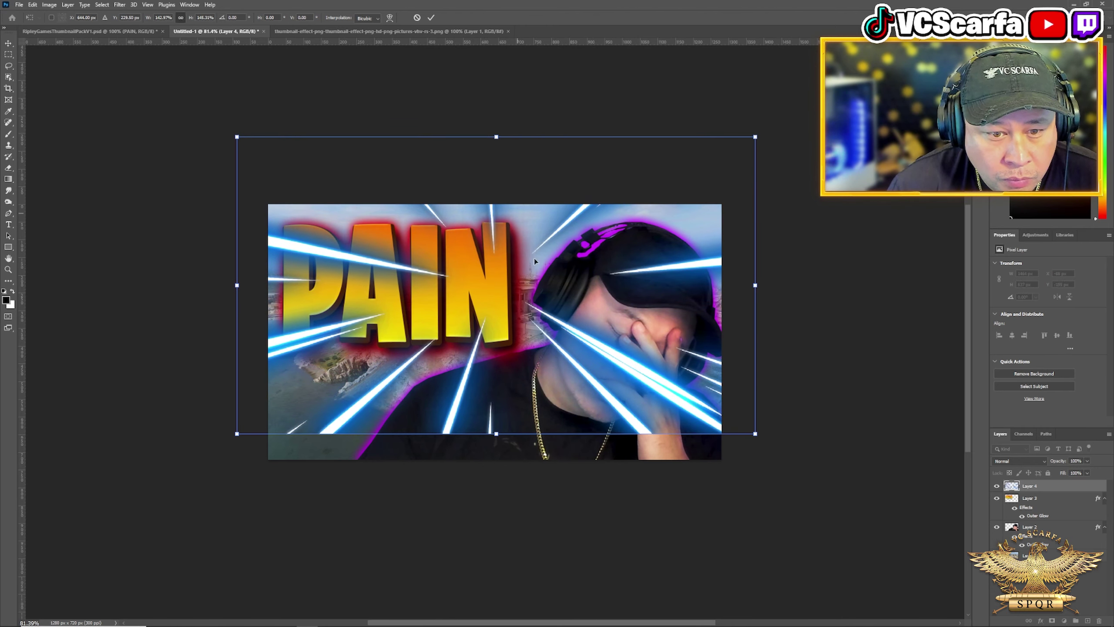
pyautogui.moveTo(498, 439); pyautogui.dragTo(490, 560)
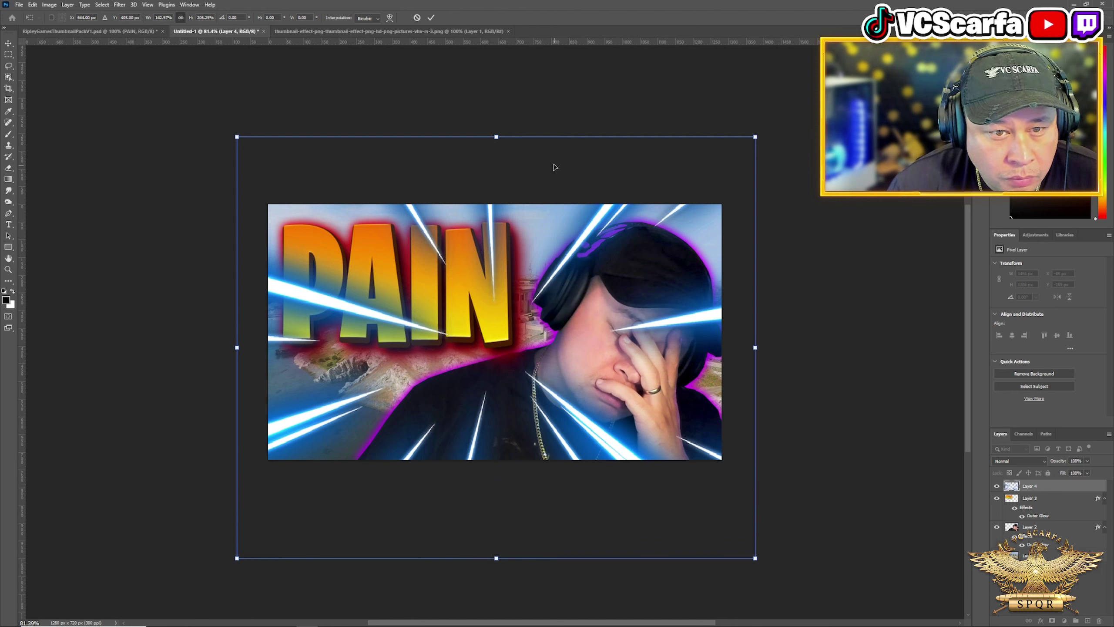
pyautogui.moveTo(500, 136); pyautogui.dragTo(489, 83)
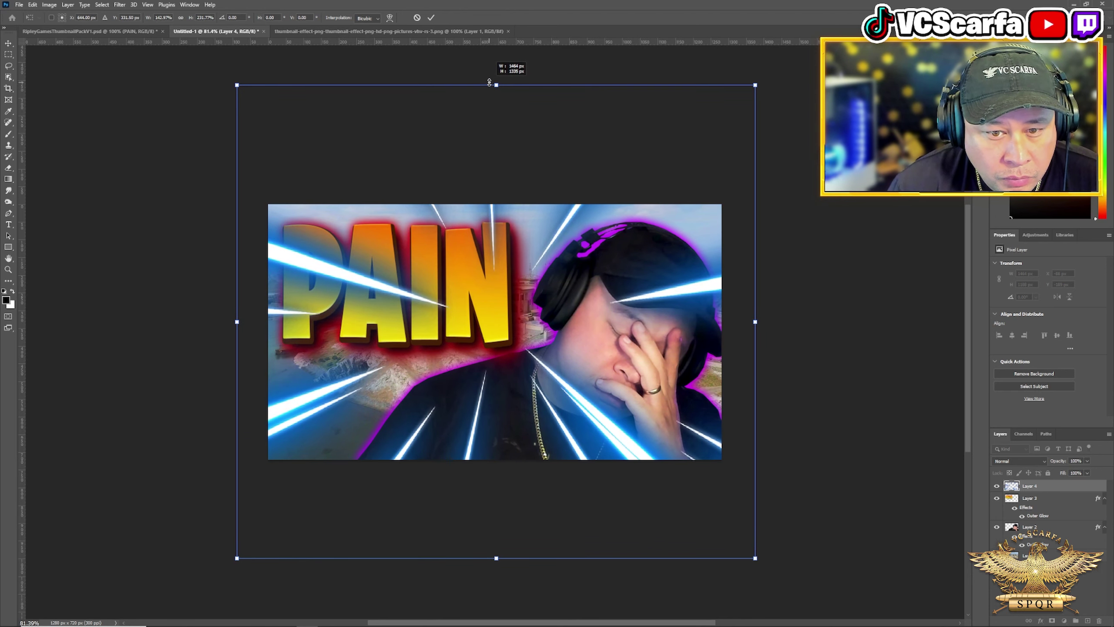
pyautogui.click(417, 17)
pyautogui.press('Delete')
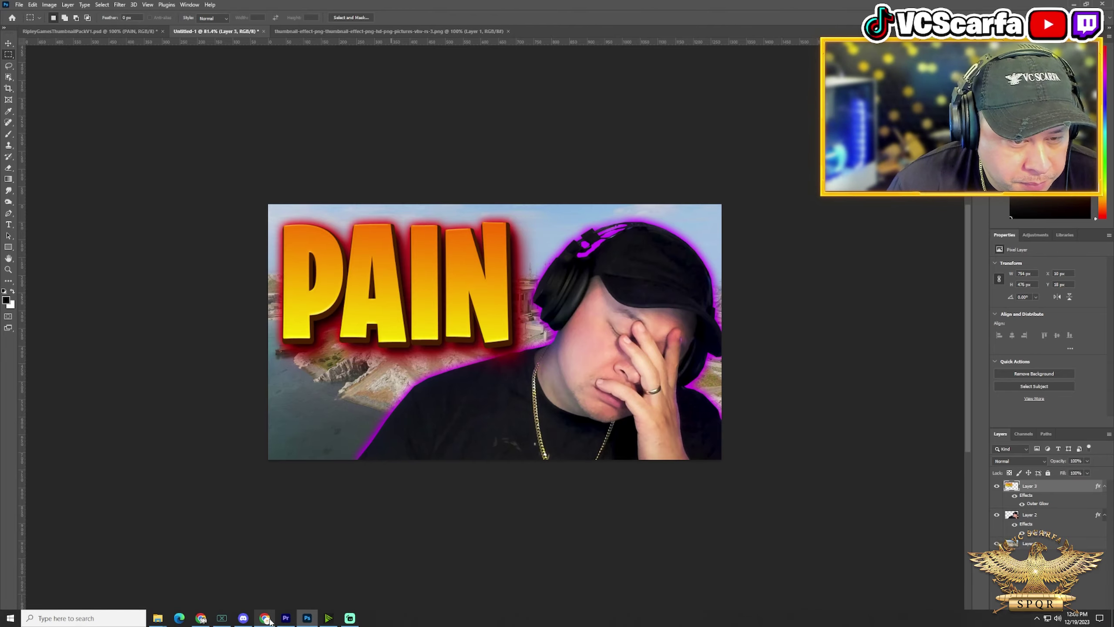
# Step: Switch to Chrome, find the Fire Flame PNG Image on the wdrfree.com page and save it to the Desktop
pyautogui.moveTo(270, 620)
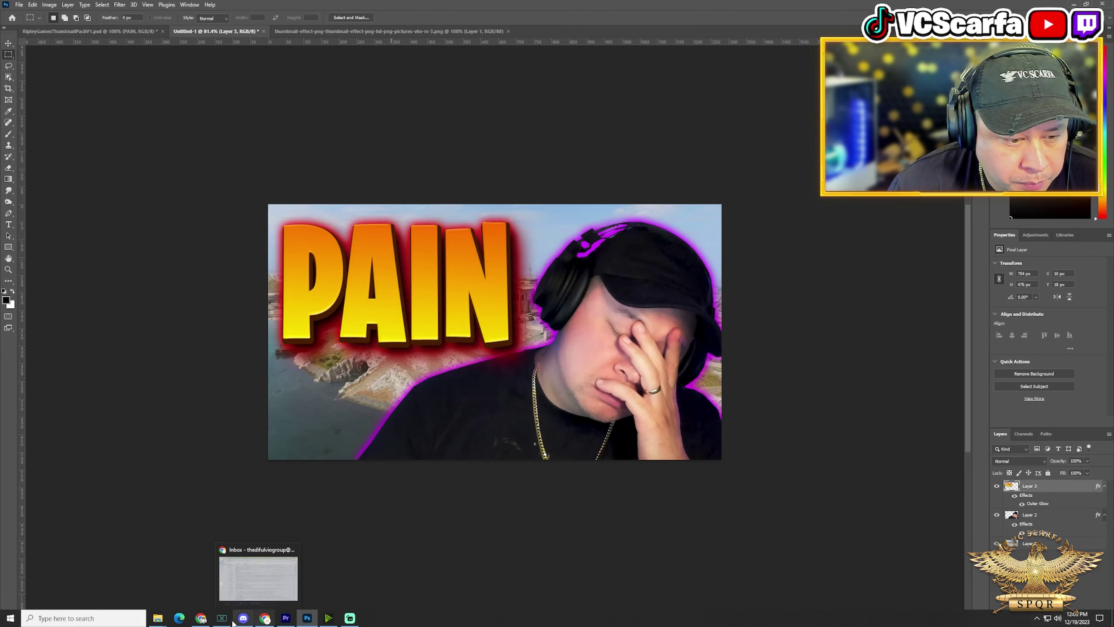
pyautogui.click(202, 619)
pyautogui.scroll(-10, 425, 451)
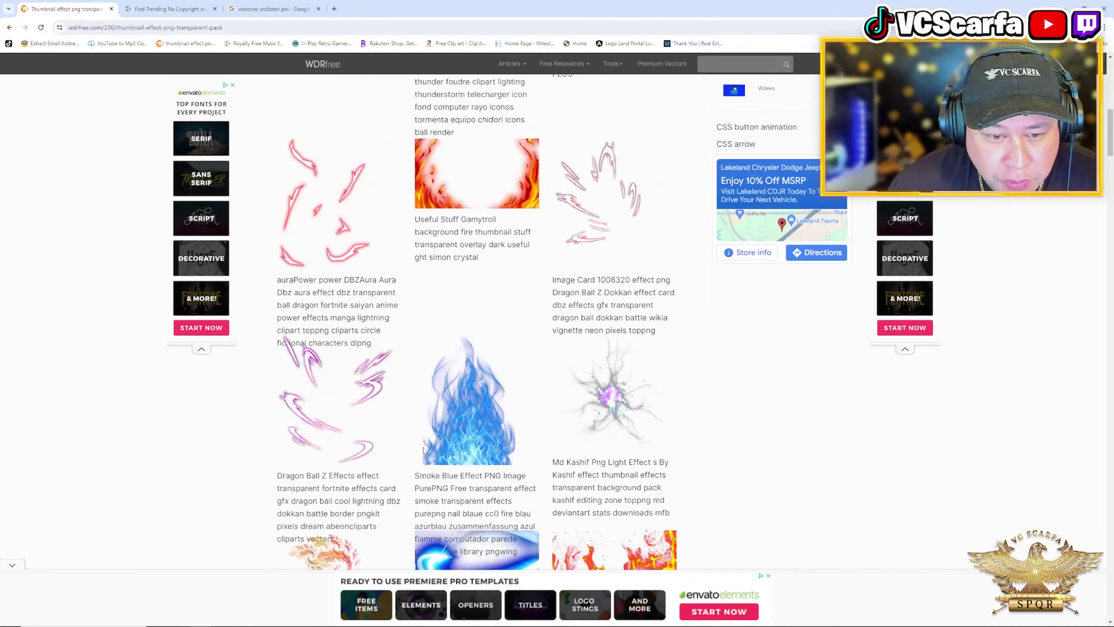
pyautogui.scroll(-10, 425, 451)
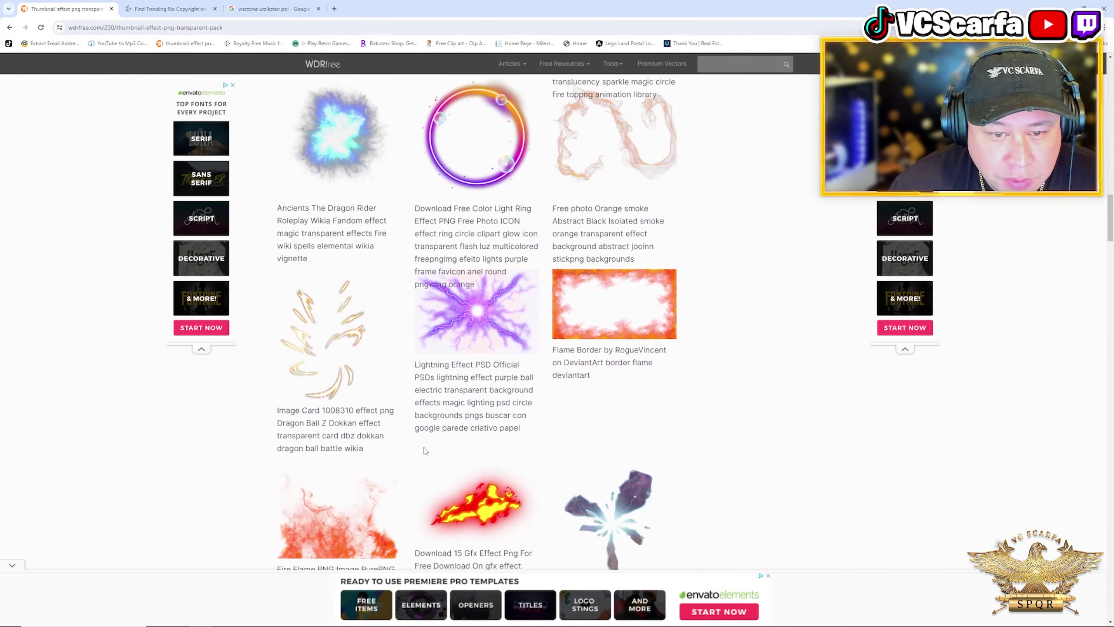
pyautogui.scroll(-3, 425, 451)
pyautogui.rightClick(359, 362)
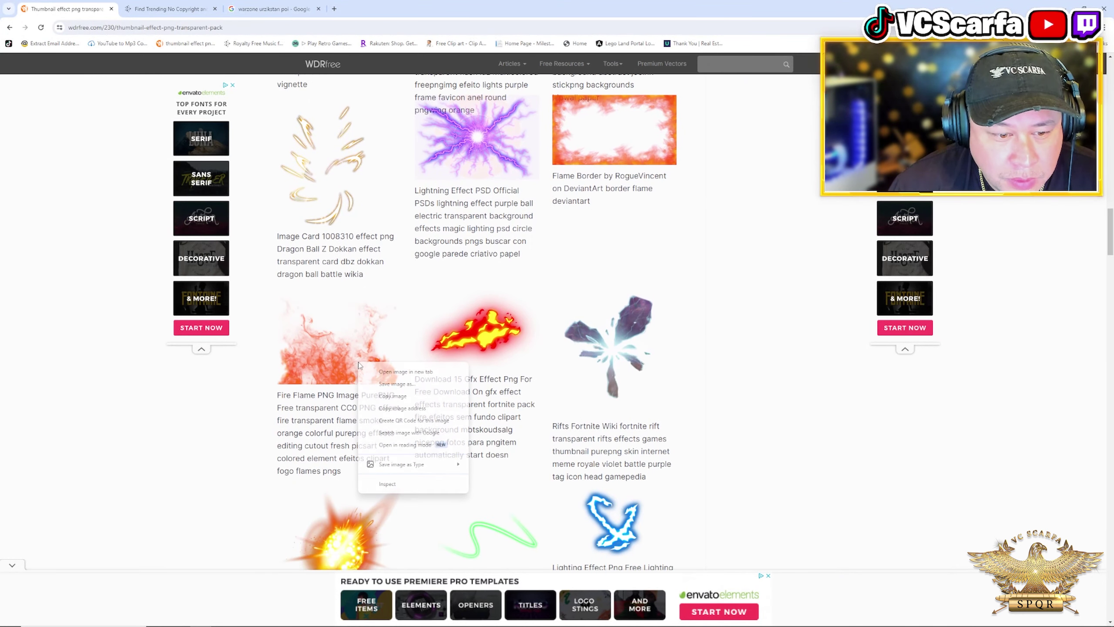
pyautogui.click(395, 383)
pyautogui.click(458, 300)
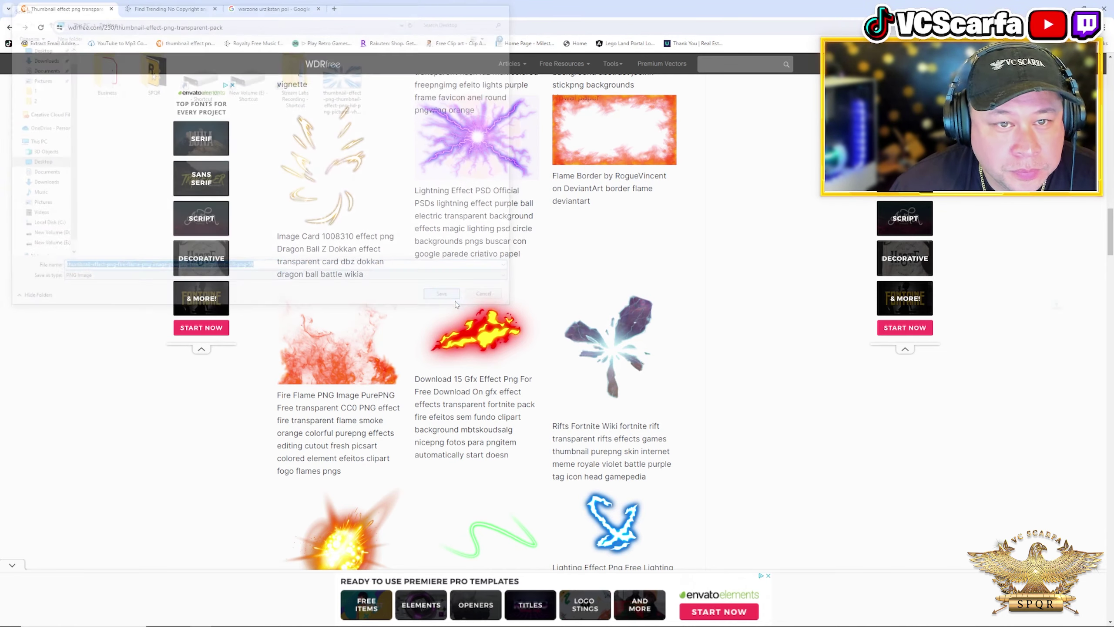
# Step: Switch to Photoshop, open the fire flame PNG from the Desktop, select the entire image and copy it
pyautogui.hotkey('alt', 'Tab')
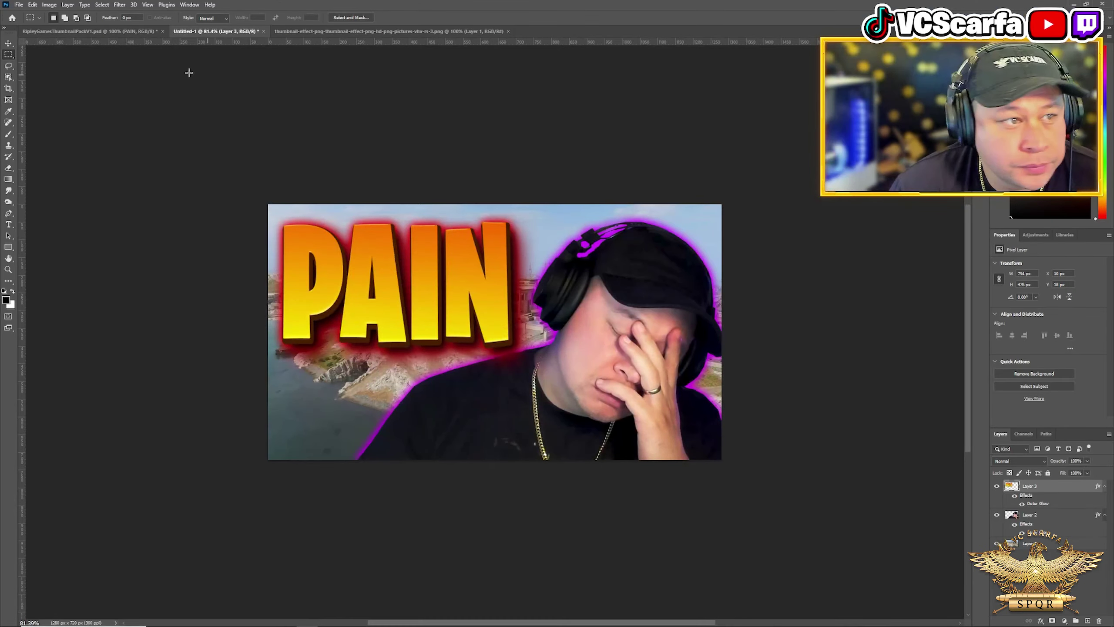
pyautogui.click(19, 5)
pyautogui.click(29, 22)
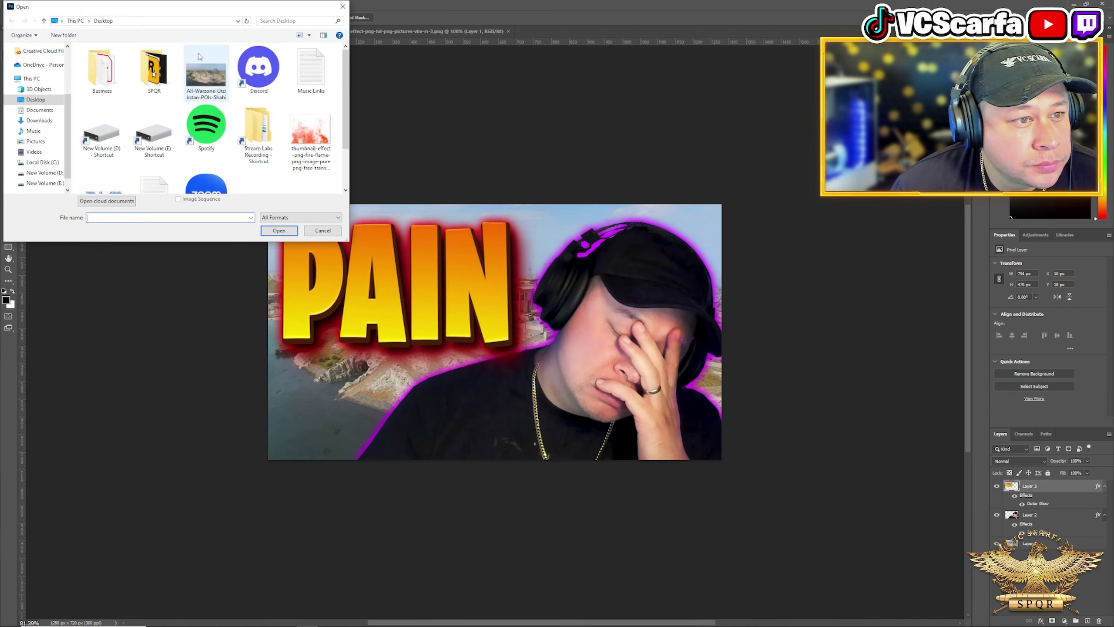
pyautogui.doubleClick(311, 132)
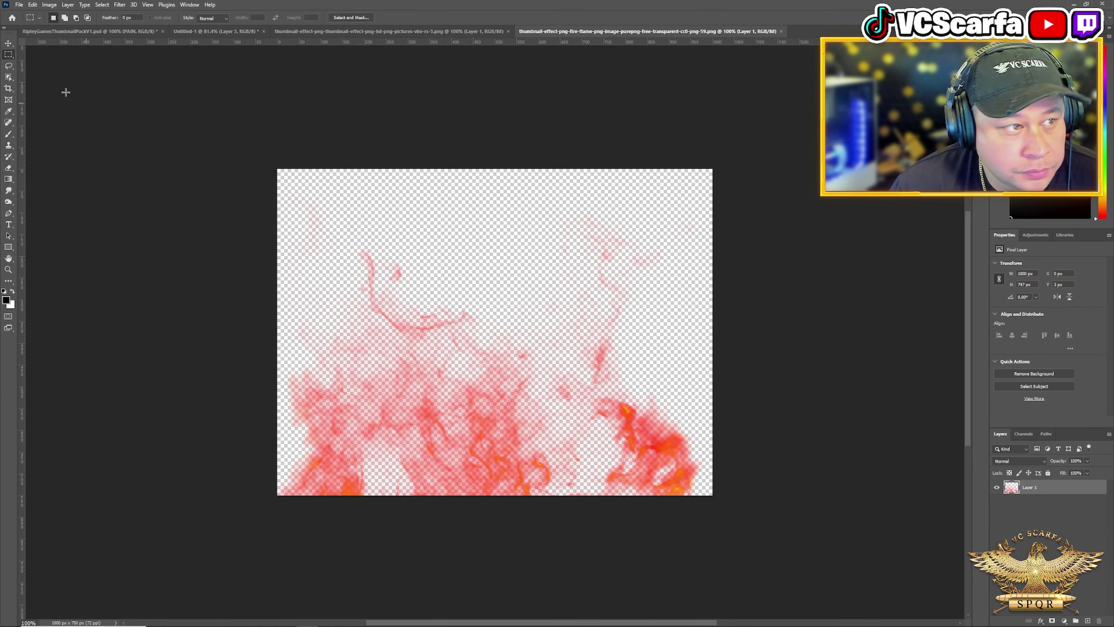
pyautogui.moveTo(154, 117); pyautogui.dragTo(781, 584)
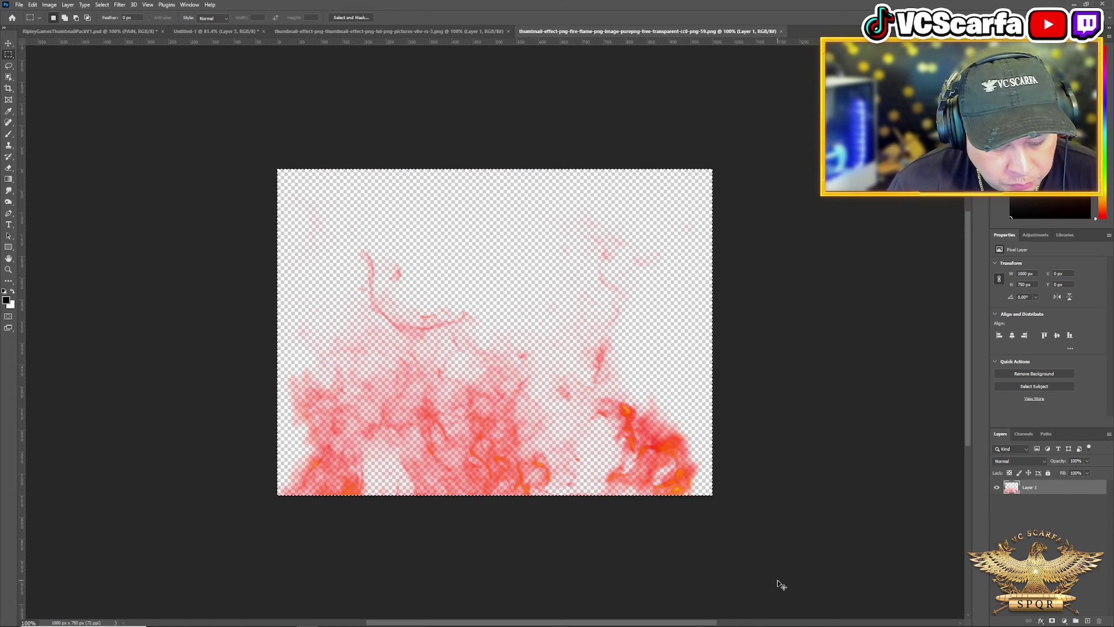
# Step: Close the blue burst effect image document
pyautogui.click(206, 31)
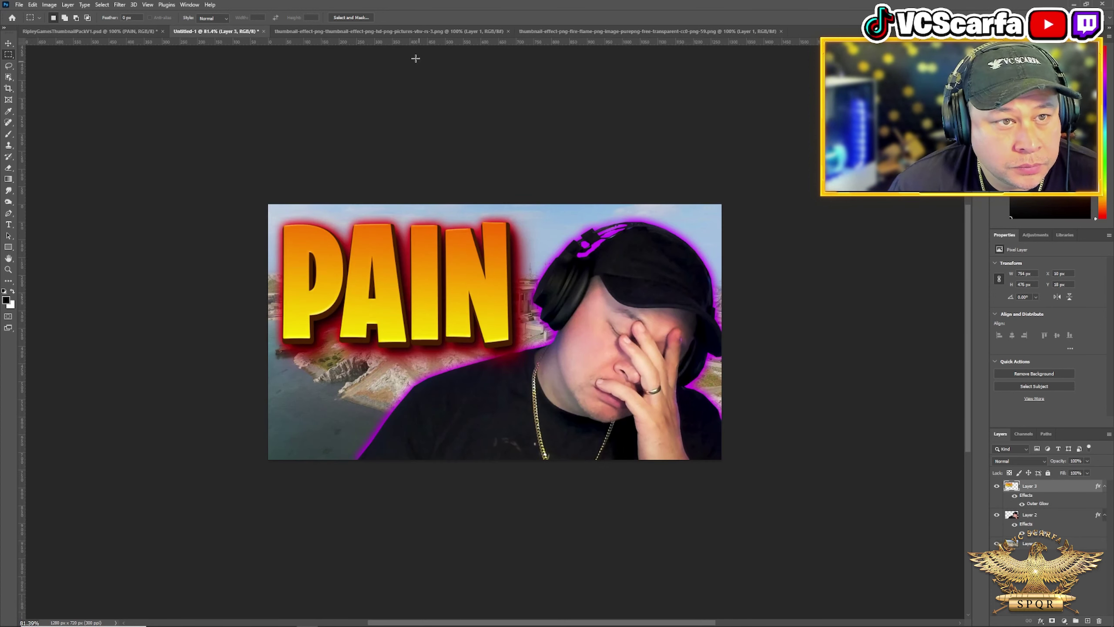
pyautogui.click(407, 31)
pyautogui.click(509, 31)
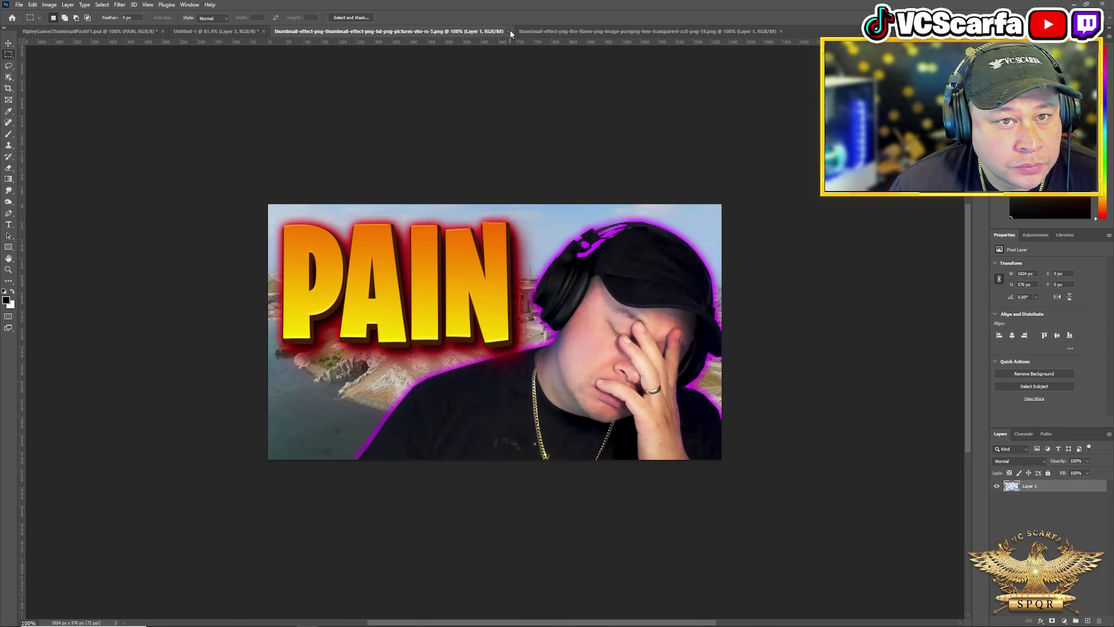
# Step: Paste the flame into the Untitled-1 thumbnail, enlarge it to about 1436 by 919 px and place it along the lower edge
pyautogui.hotkey('ctrl', 'v')
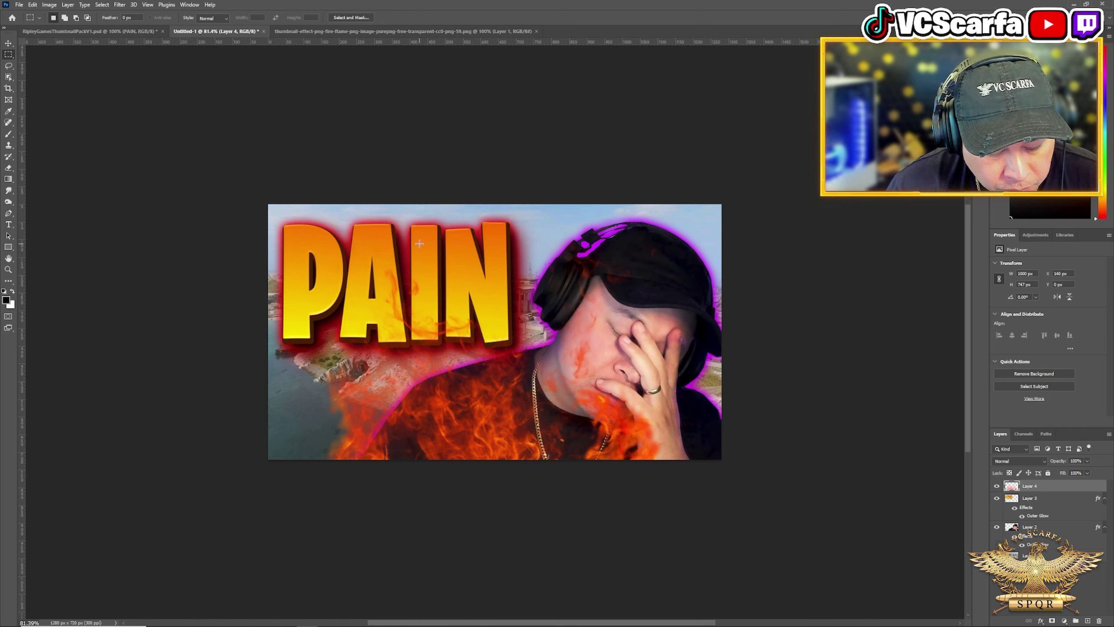
pyautogui.press('t')
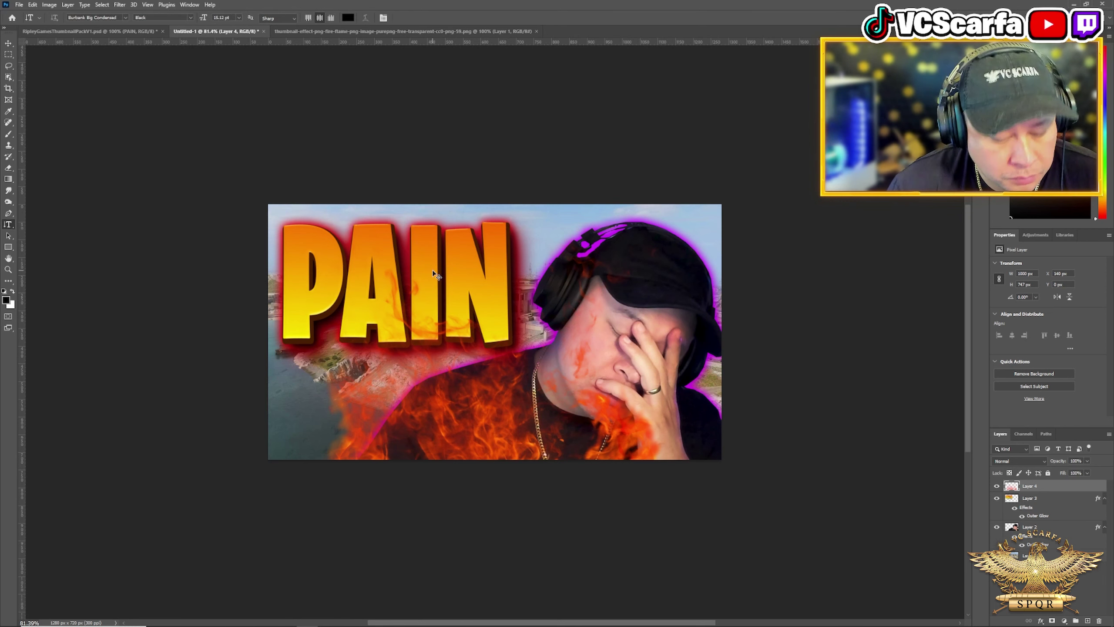
pyautogui.hotkey('ctrl', 't')
pyautogui.moveTo(675, 471); pyautogui.dragTo(602, 494)
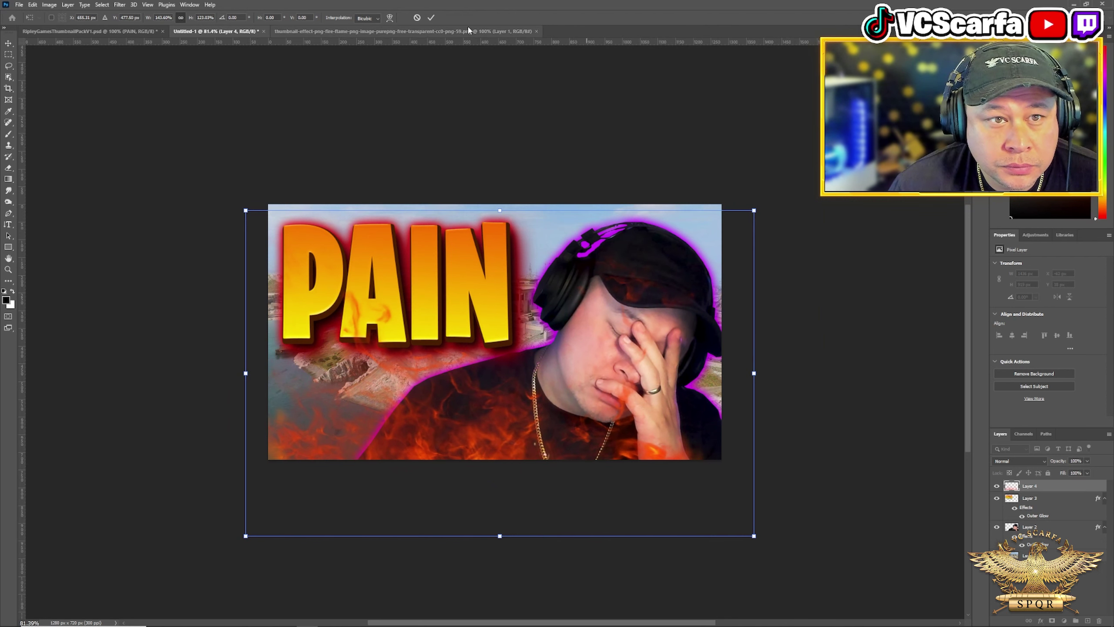
pyautogui.click(432, 18)
pyautogui.press('t')
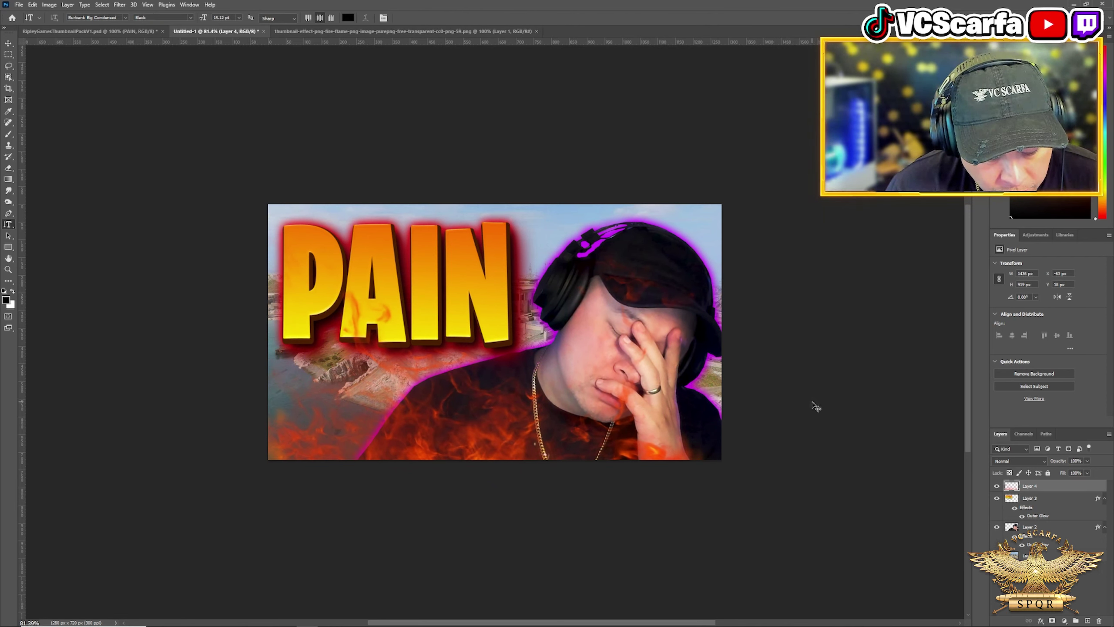
# Step: Paste a second flame, rotate it upside down, widen it to about 1772 by 757 px and place it along the upper edge
pyautogui.hotkey('ctrl', 'v')
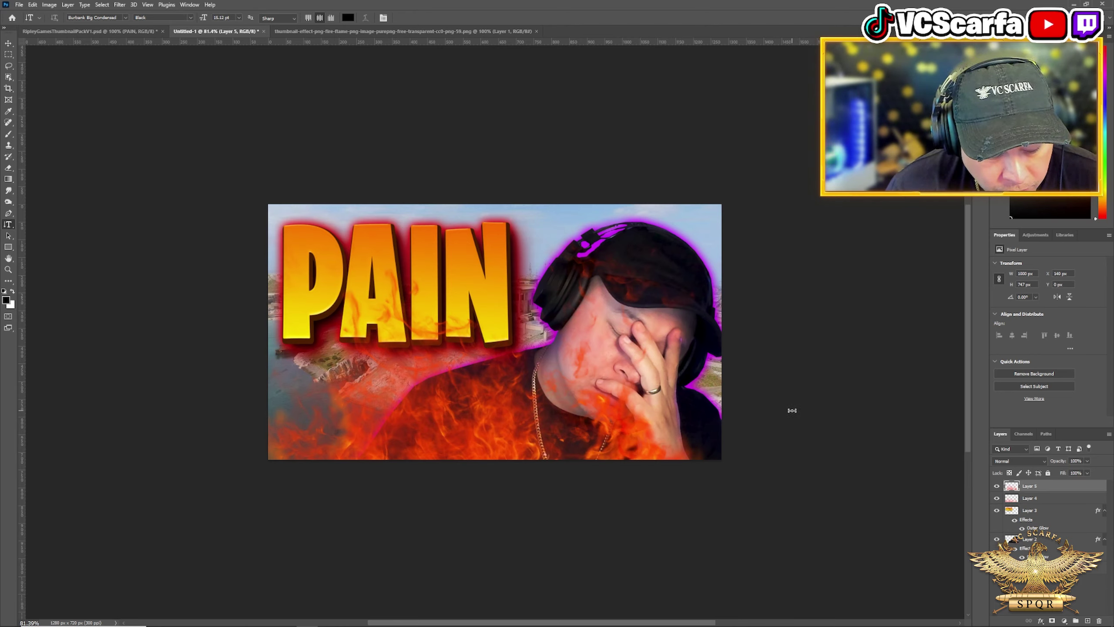
pyautogui.hotkey('ctrl', 't')
pyautogui.moveTo(711, 476); pyautogui.dragTo(241, 149)
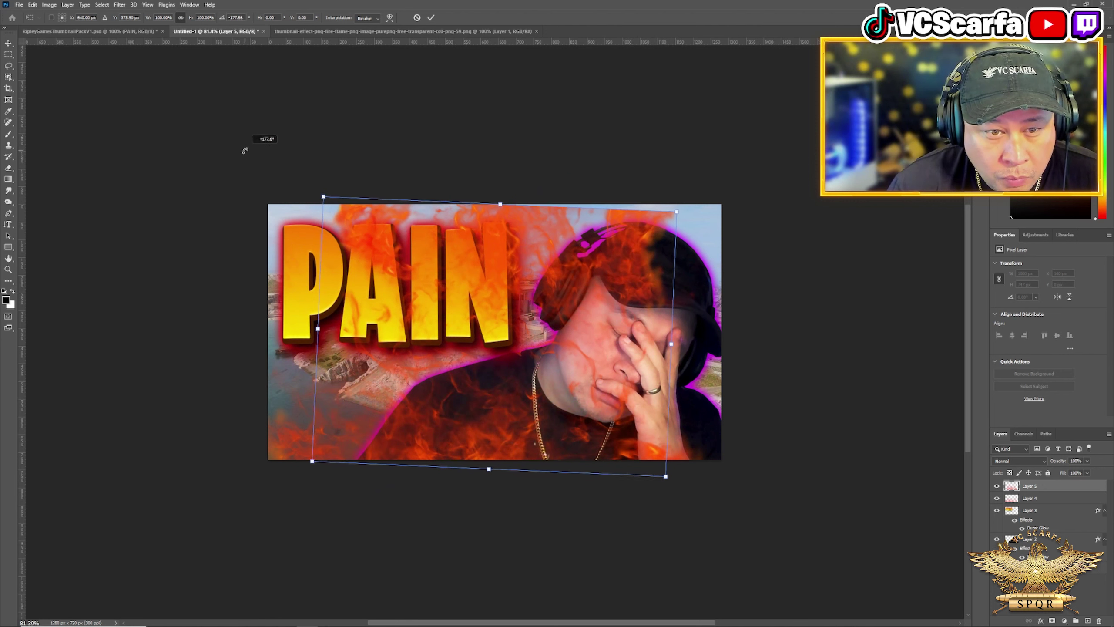
pyautogui.moveTo(515, 306); pyautogui.dragTo(523, 232)
pyautogui.moveTo(678, 269); pyautogui.dragTo(814, 270)
pyautogui.moveTo(323, 266); pyautogui.dragTo(187, 264)
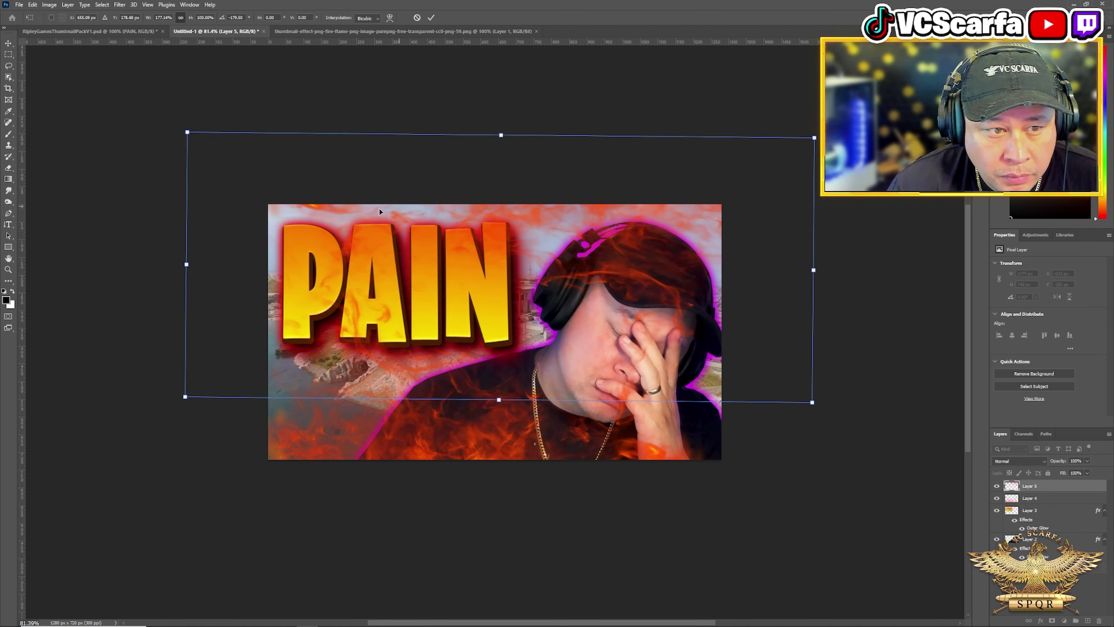
pyautogui.moveTo(836, 409); pyautogui.dragTo(845, 394)
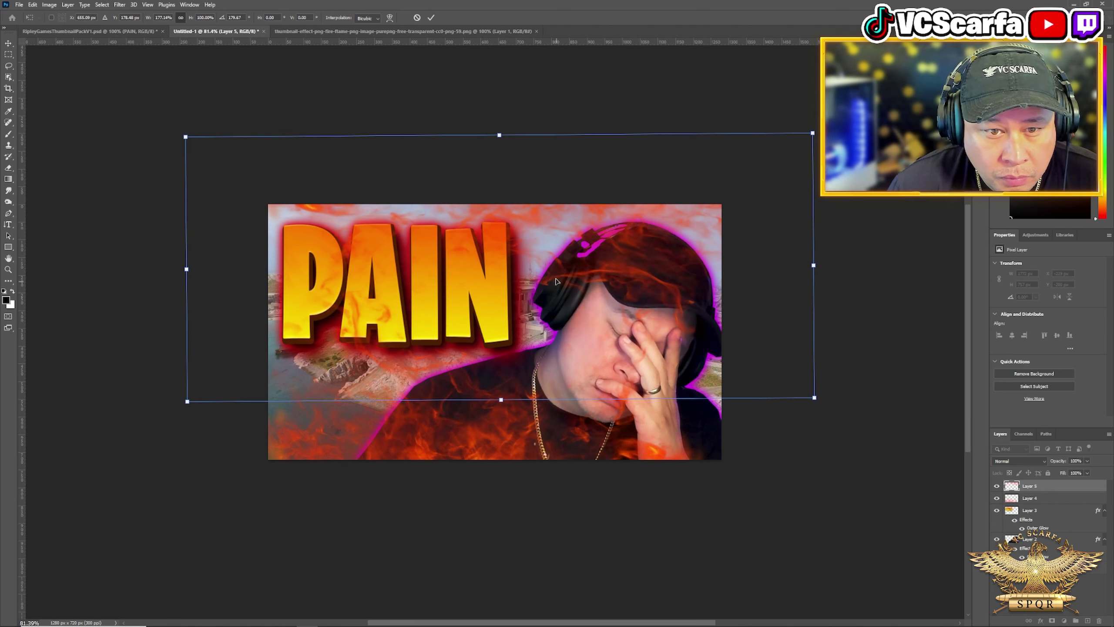
pyautogui.moveTo(571, 223); pyautogui.dragTo(558, 219)
pyautogui.click(431, 17)
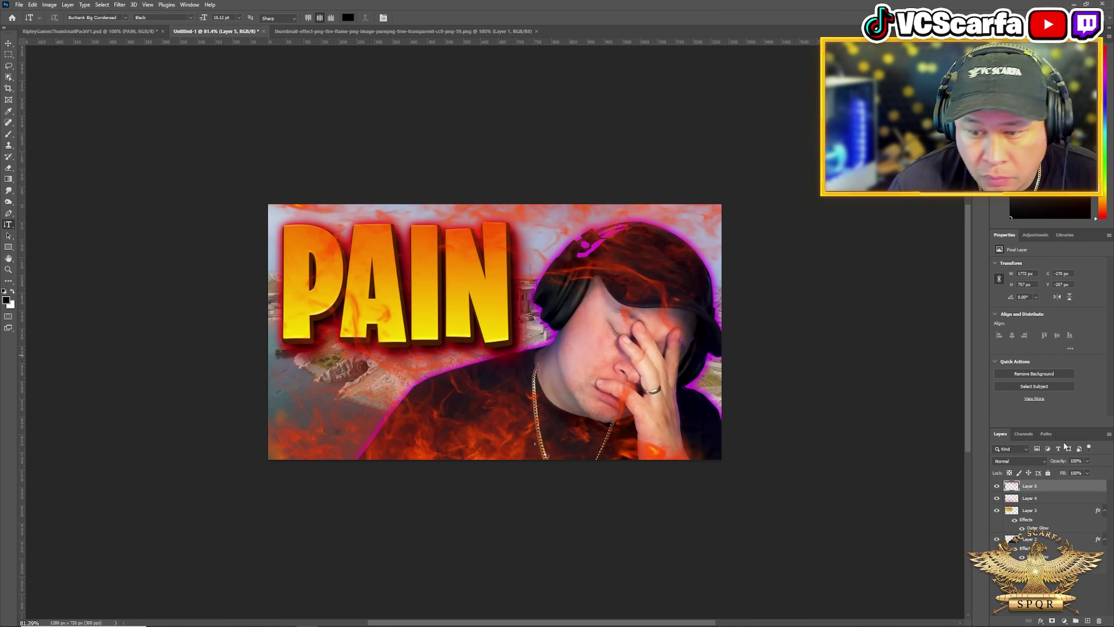
# Step: Move the upside-down flame layer beneath the facepalm cut-out layer, directly above the background
pyautogui.moveTo(1040, 554); pyautogui.dragTo(1040, 558)
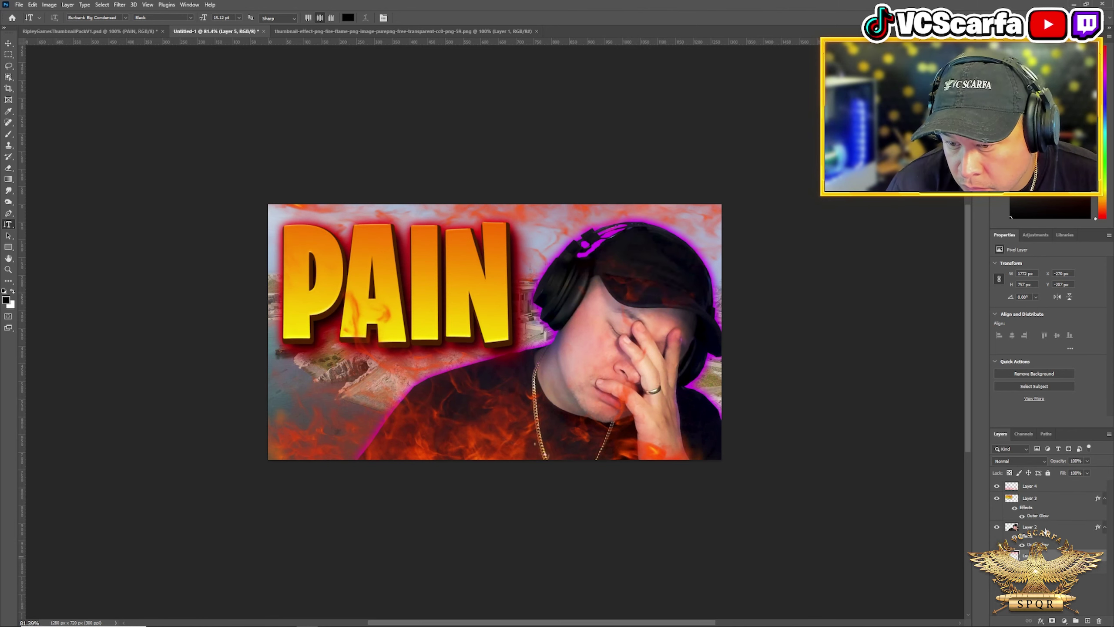
# Step: Change the outer glow colour of the facepalm cut-out to red ff0000
pyautogui.doubleClick(1036, 544)
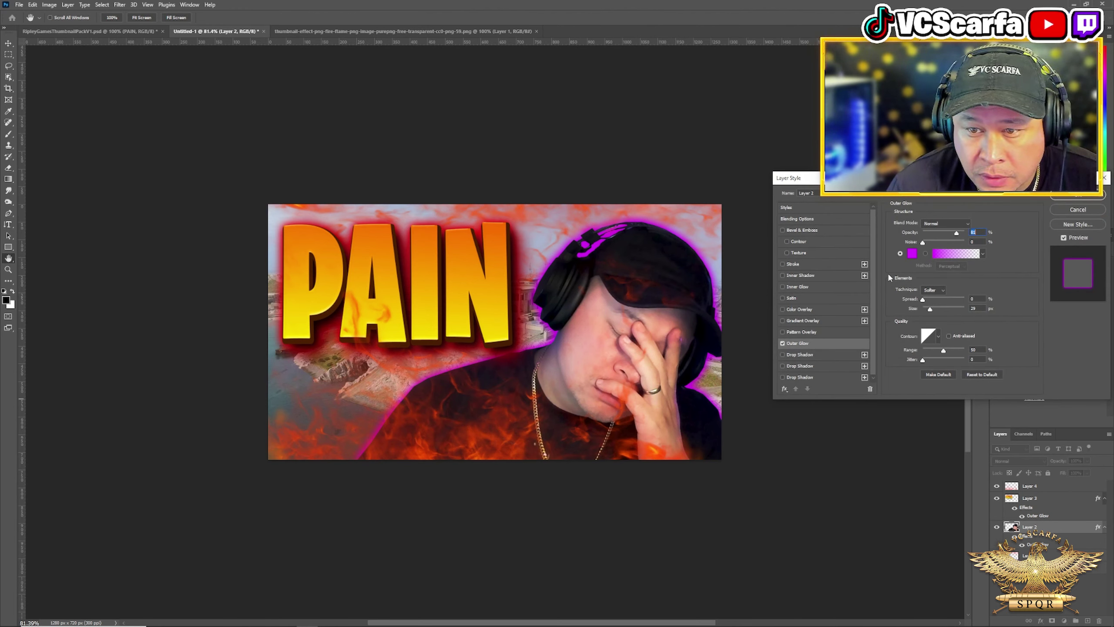
pyautogui.click(912, 253)
pyautogui.moveTo(557, 187); pyautogui.dragTo(563, 144)
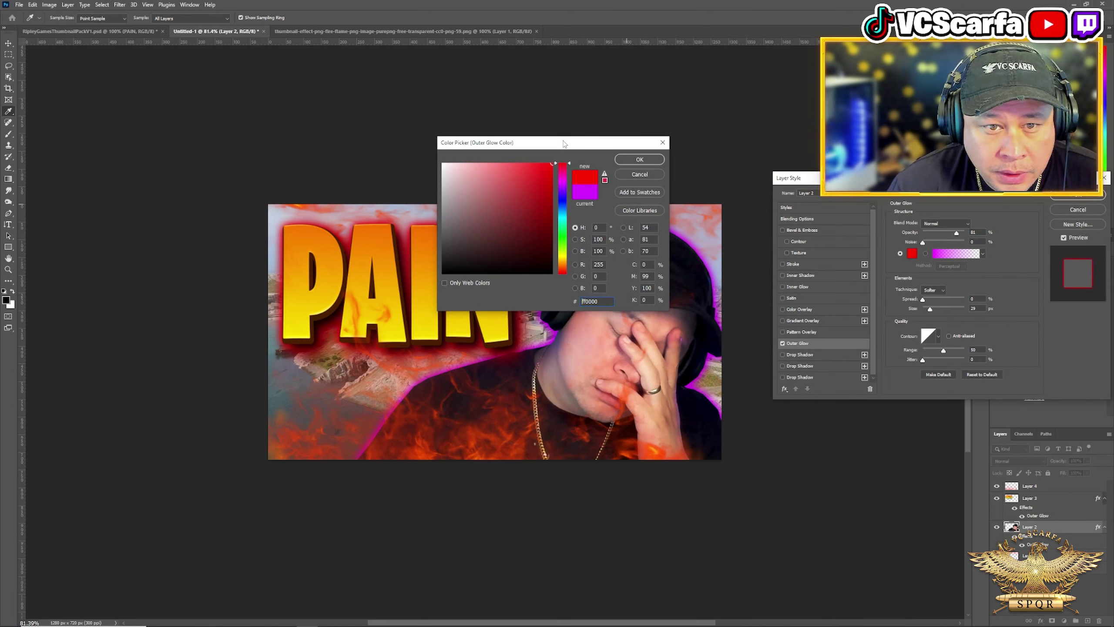
pyautogui.click(646, 158)
pyautogui.click(1074, 198)
pyautogui.press('t')
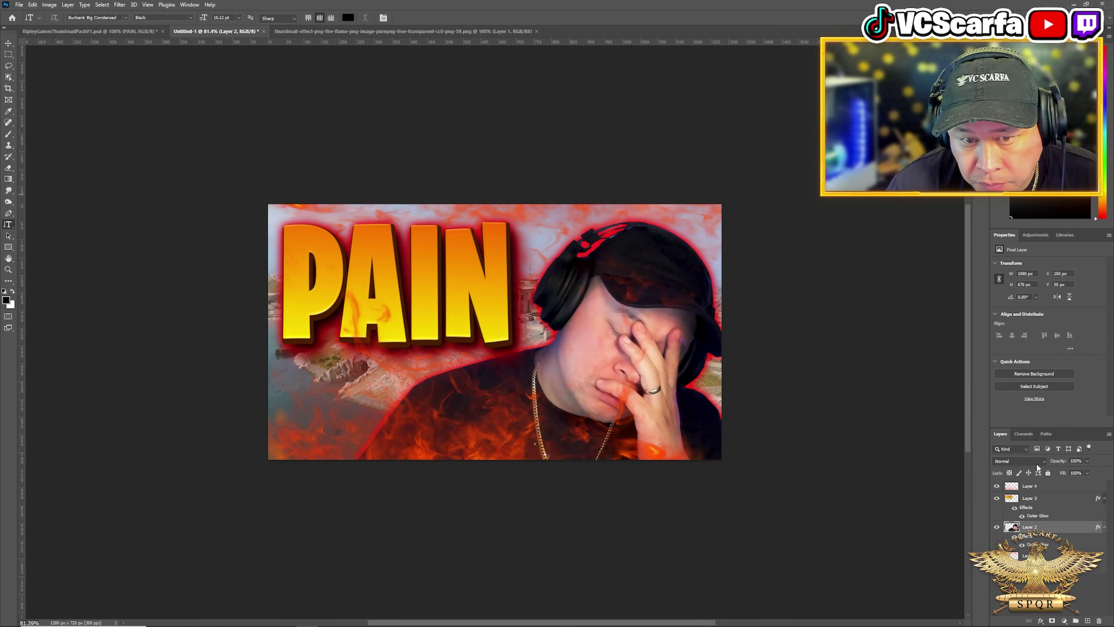
# Step: Move the lower flame layer between the PAIN text and the facepalm cut-out in the layer order, and shift the flame slightly down
pyautogui.scroll(-5, 774, 394)
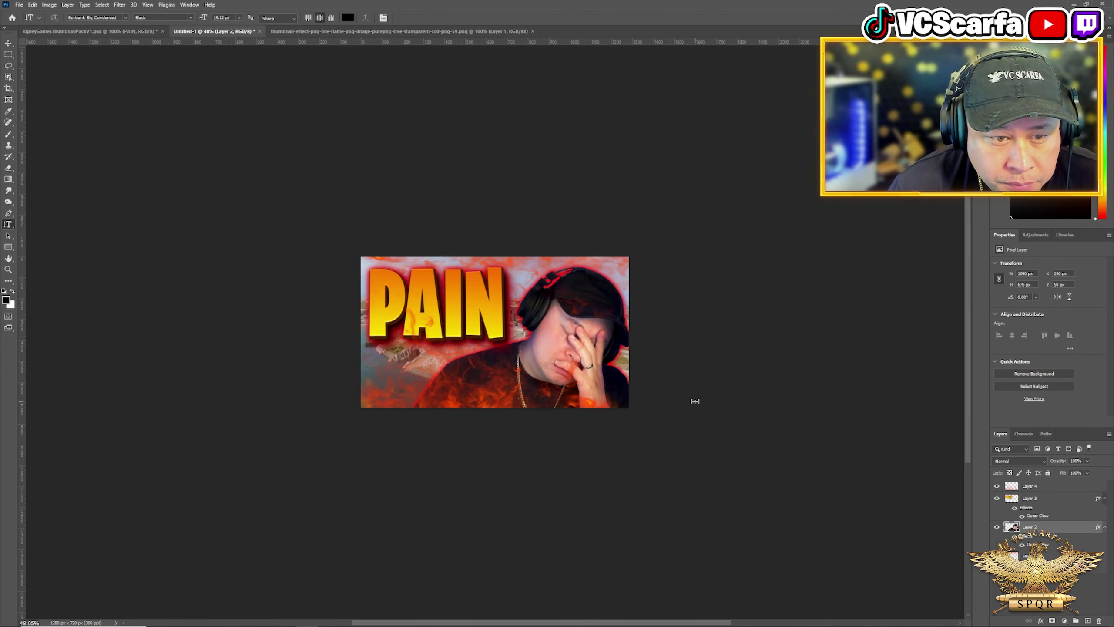
pyautogui.scroll(2, 695, 401)
pyautogui.scroll(1, 695, 402)
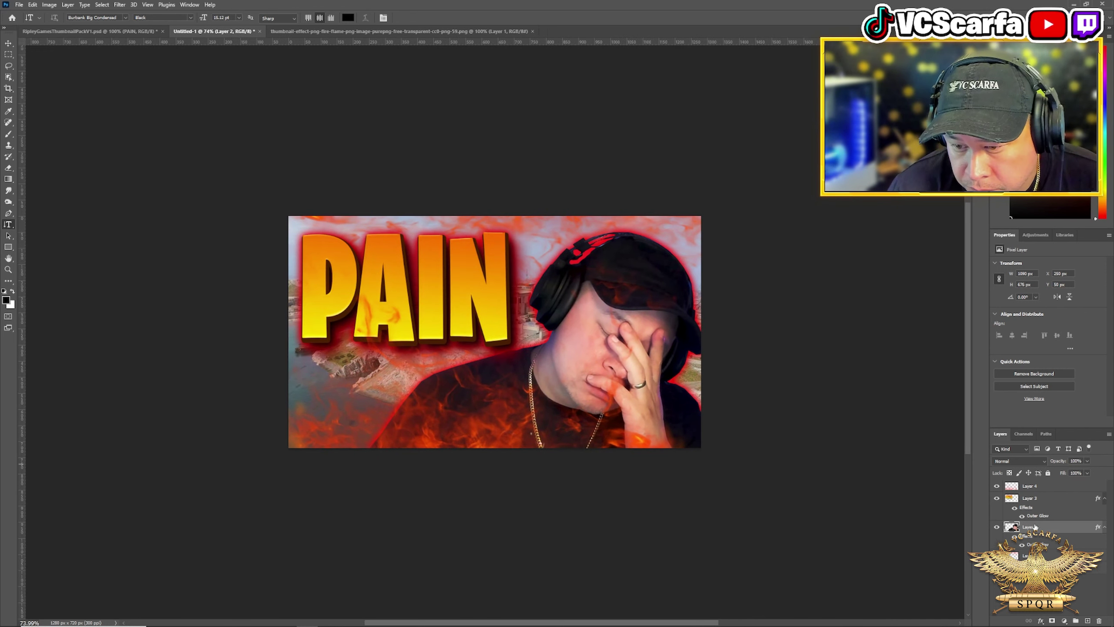
pyautogui.moveTo(1041, 493); pyautogui.dragTo(1027, 547)
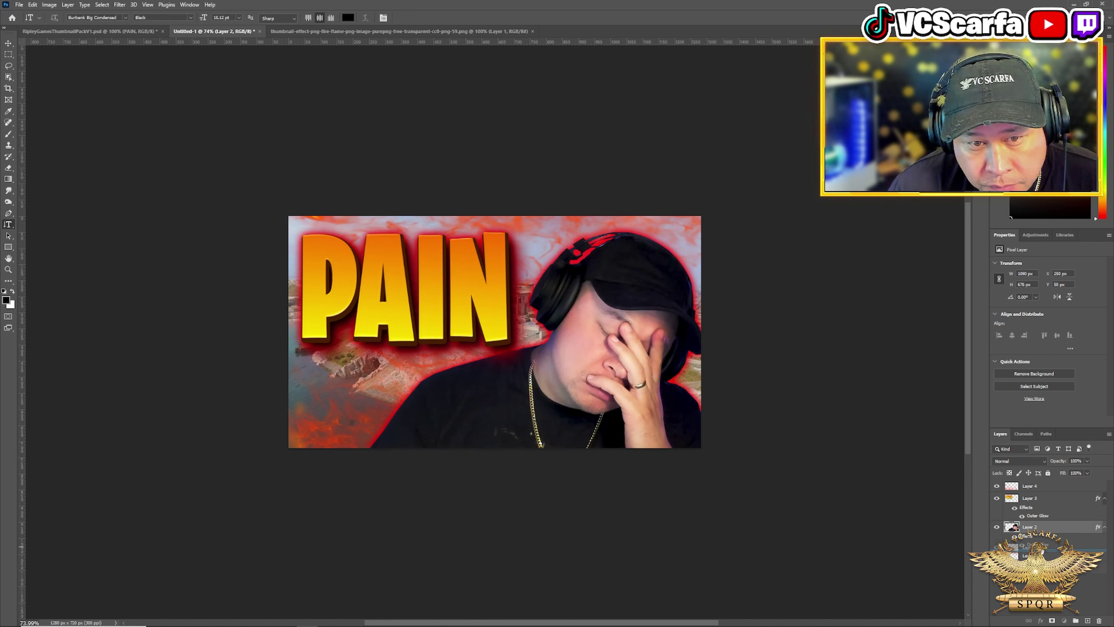
pyautogui.moveTo(1027, 548); pyautogui.dragTo(1046, 526)
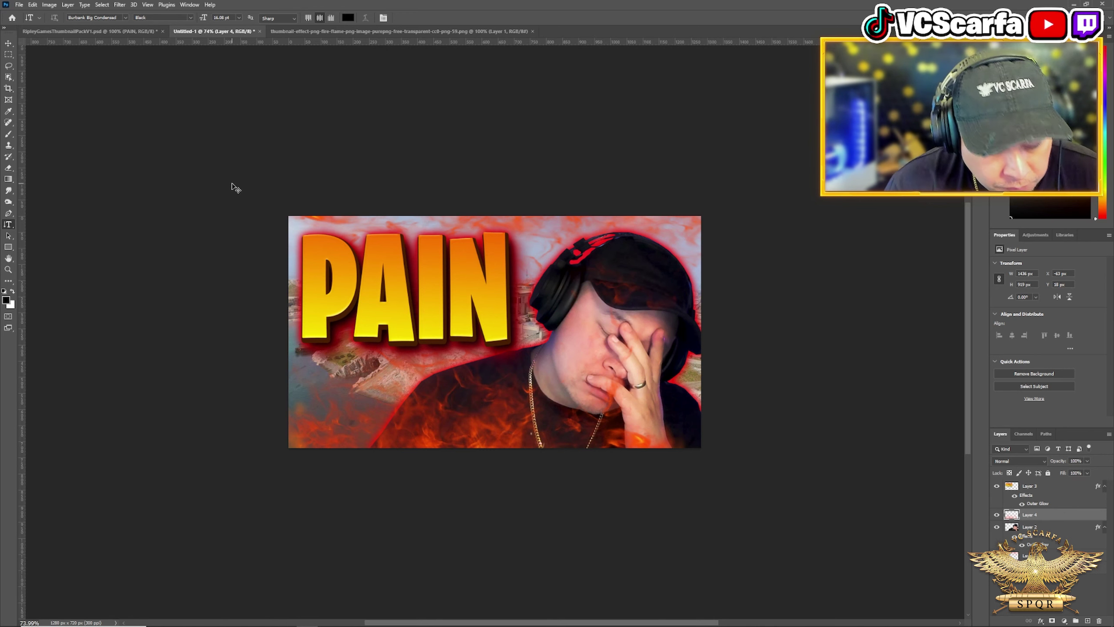
pyautogui.hotkey('ctrl', 't')
pyautogui.moveTo(535, 480); pyautogui.dragTo(532, 502)
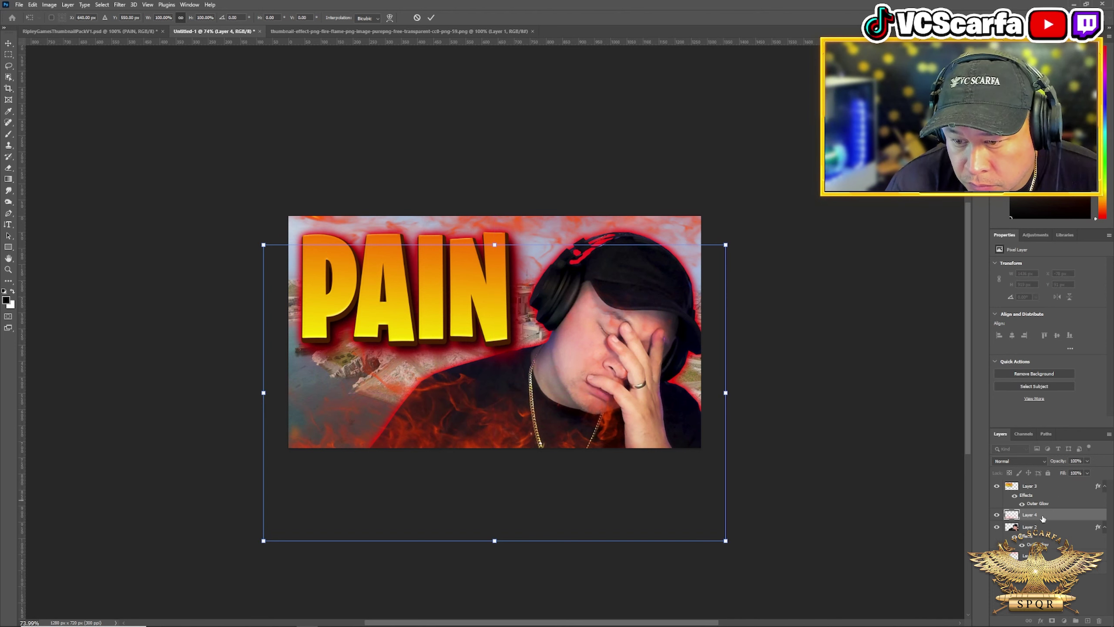
pyautogui.click(1034, 529)
pyautogui.hotkey('ctrl', 't')
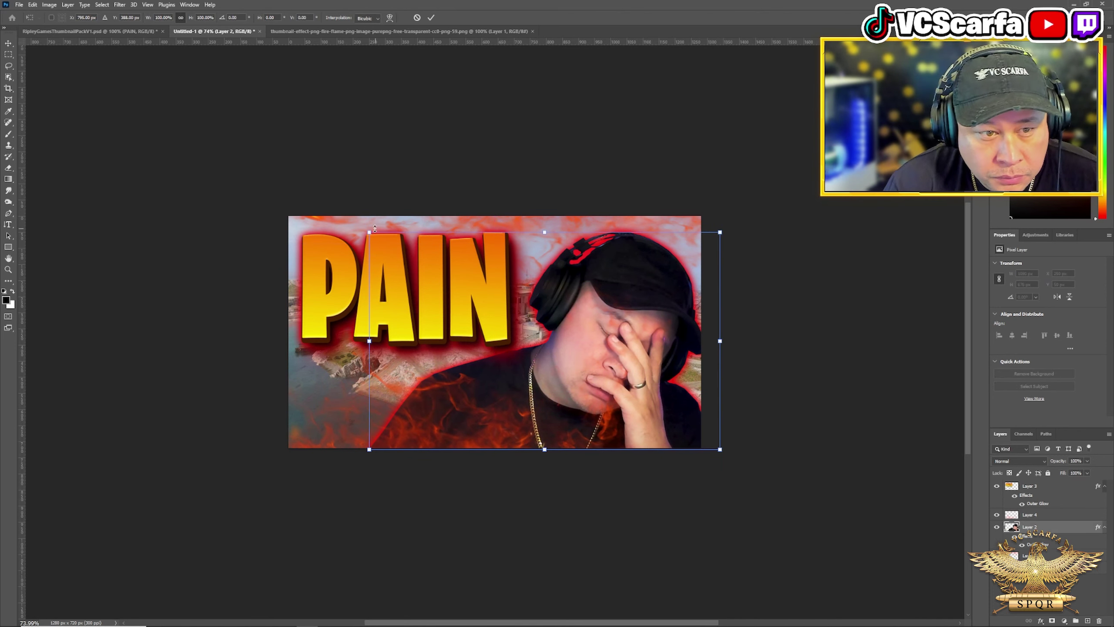
pyautogui.press('Escape')
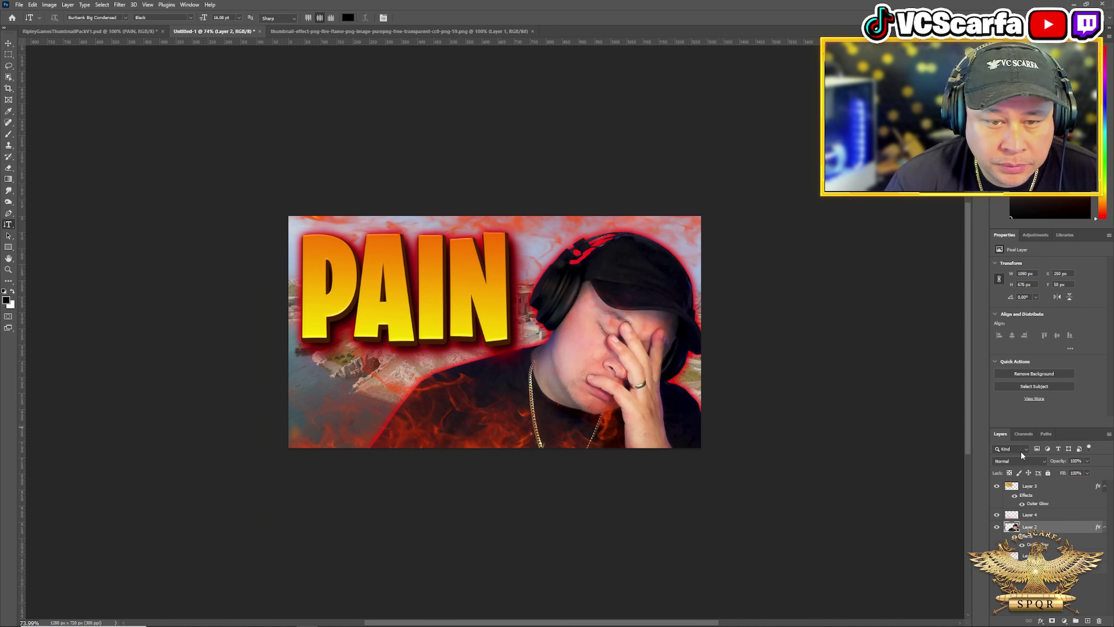
# Step: Move the PAIN text slightly up and left, closer to the canvas corner
pyautogui.click(1031, 487)
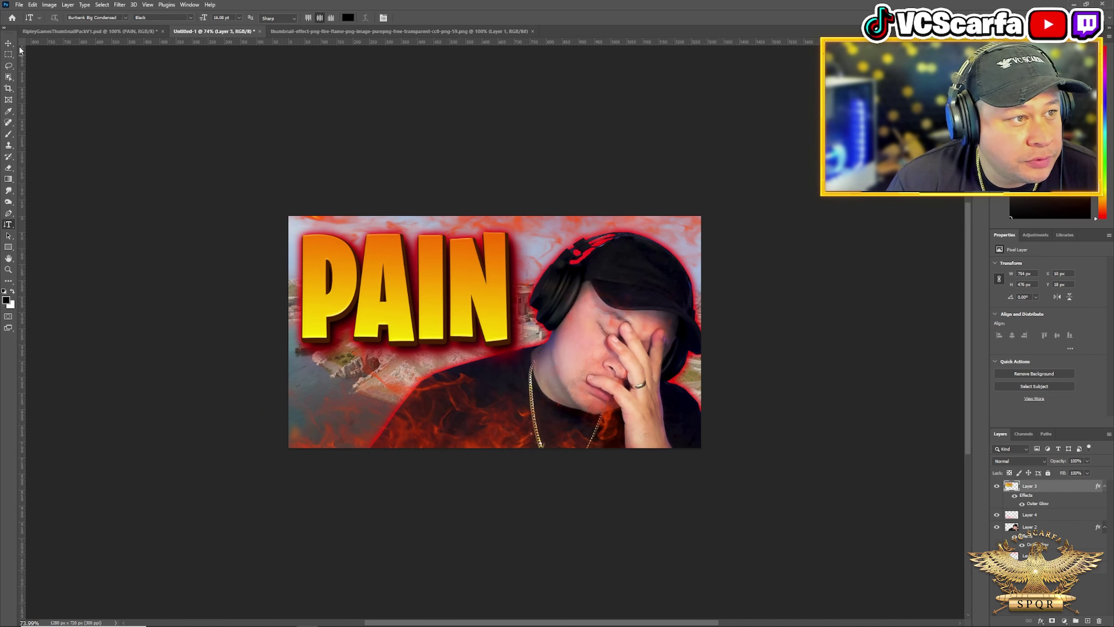
pyautogui.press('v')
pyautogui.moveTo(442, 307); pyautogui.dragTo(443, 305)
pyautogui.click(928, 466)
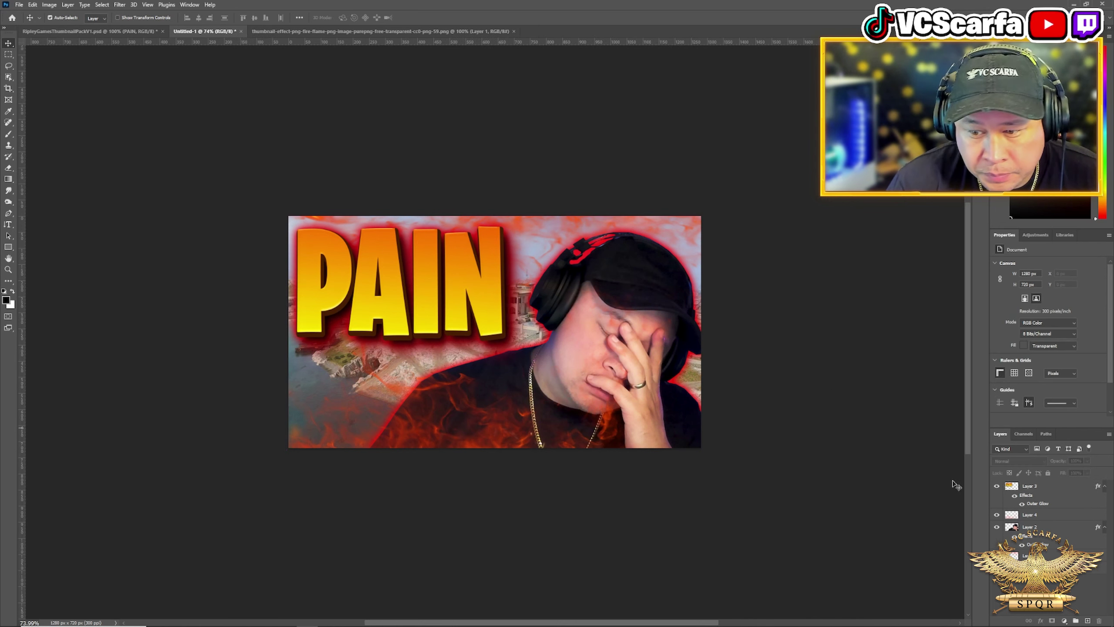
# Step: Adjust the Urzikstan background layer with Brightness/Contrast, using brightness 23 and contrast 56
pyautogui.click(1036, 568)
pyautogui.doubleClick(1036, 568)
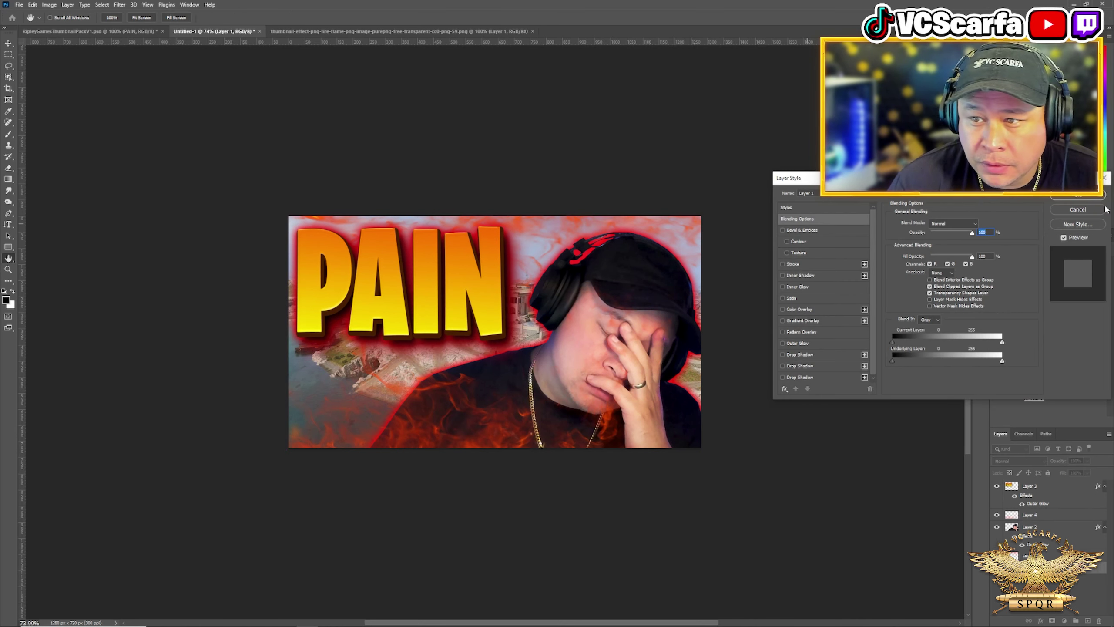
pyautogui.click(1077, 210)
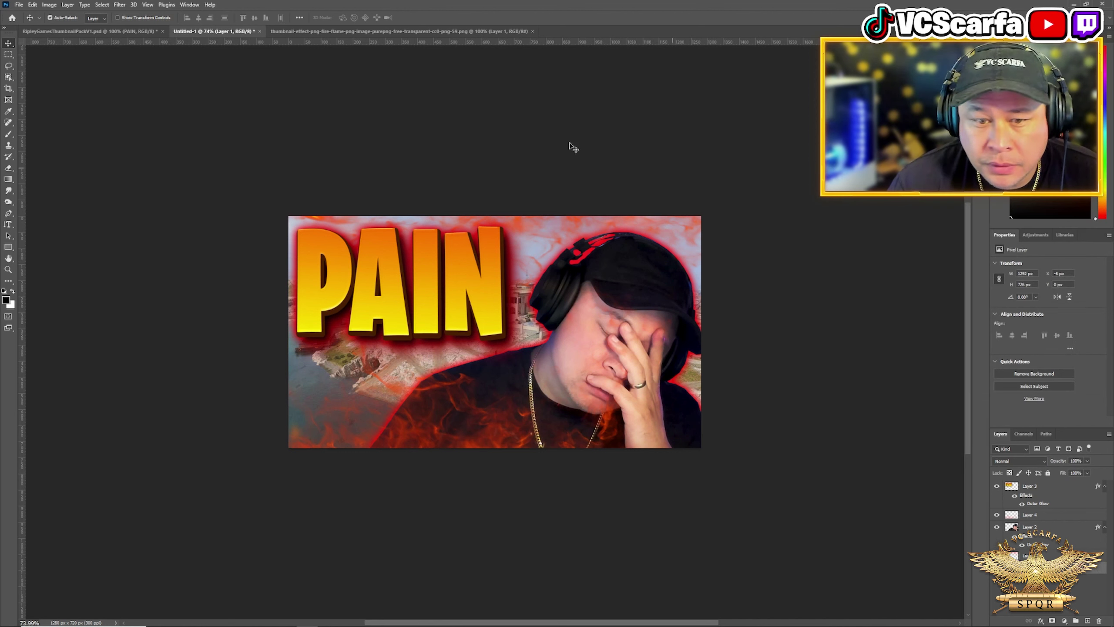
pyautogui.click(49, 4)
pyautogui.moveTo(55, 28)
pyautogui.click(163, 27)
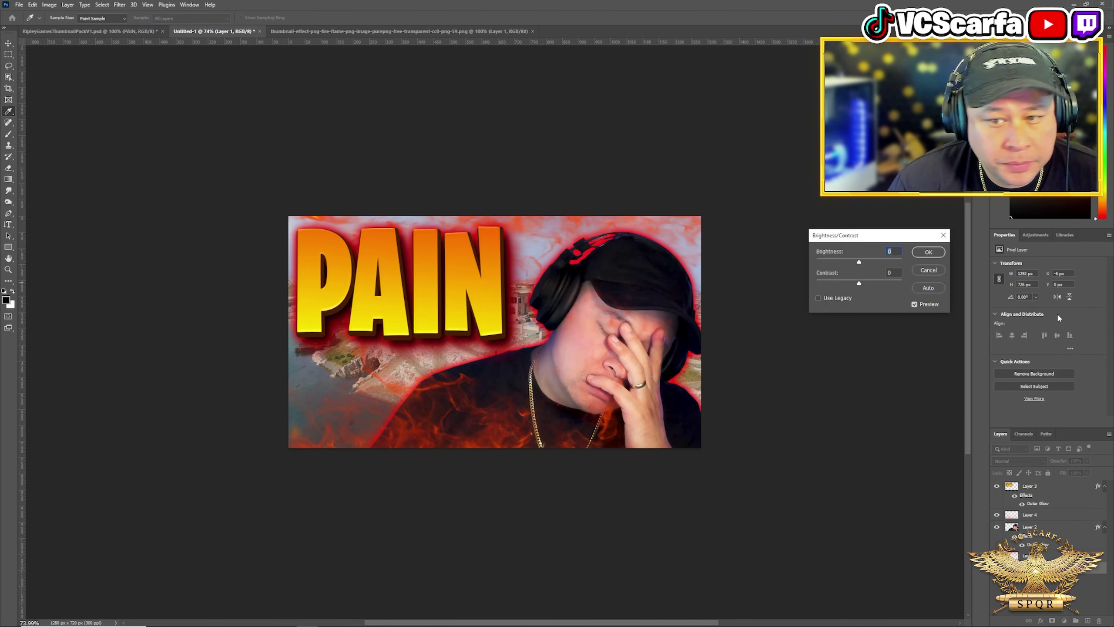
pyautogui.moveTo(859, 260); pyautogui.dragTo(854, 262)
pyautogui.moveTo(849, 263); pyautogui.dragTo(875, 288)
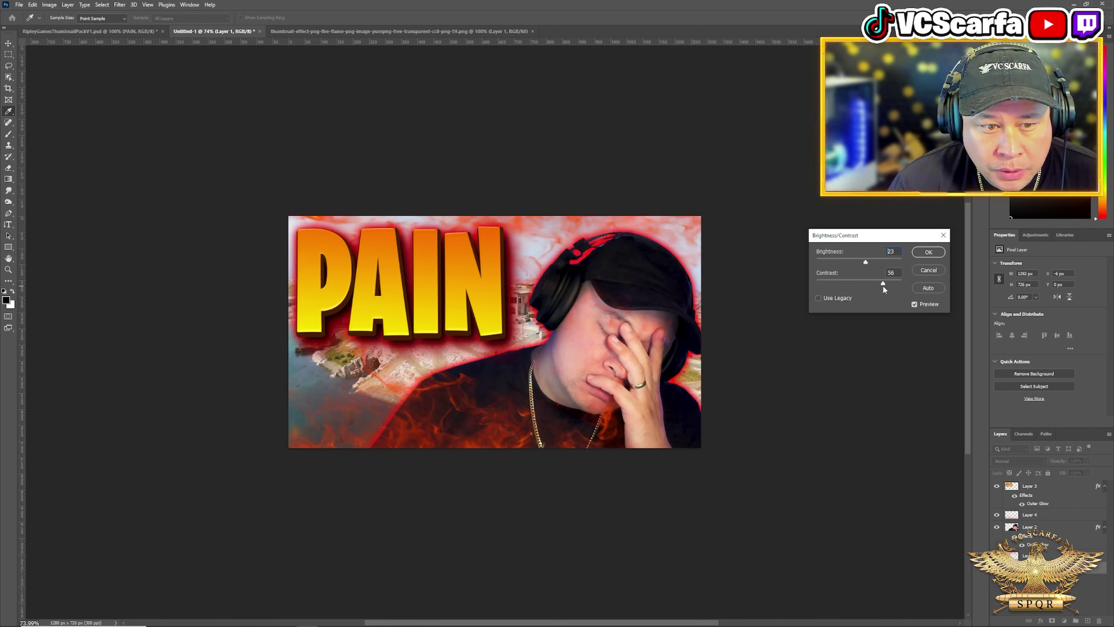
pyautogui.press('Return')
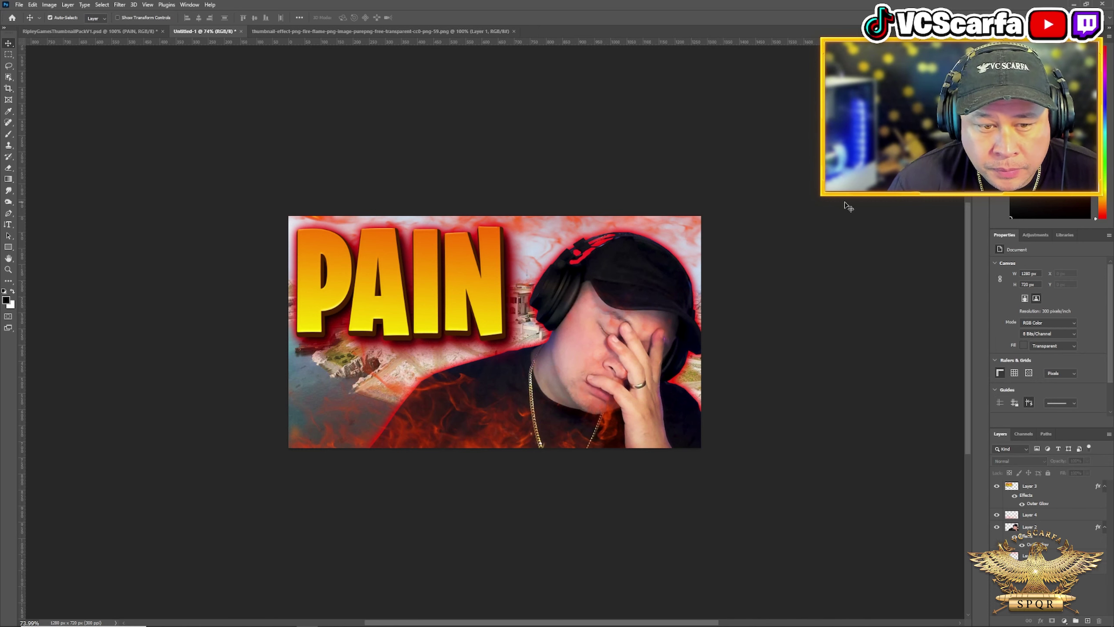
# Step: Check the encoding progress of the sequence in Premiere Pro and return to the thumbnail in Photoshop
pyautogui.scroll(-3, 821, 378)
pyautogui.scroll(3, 814, 392)
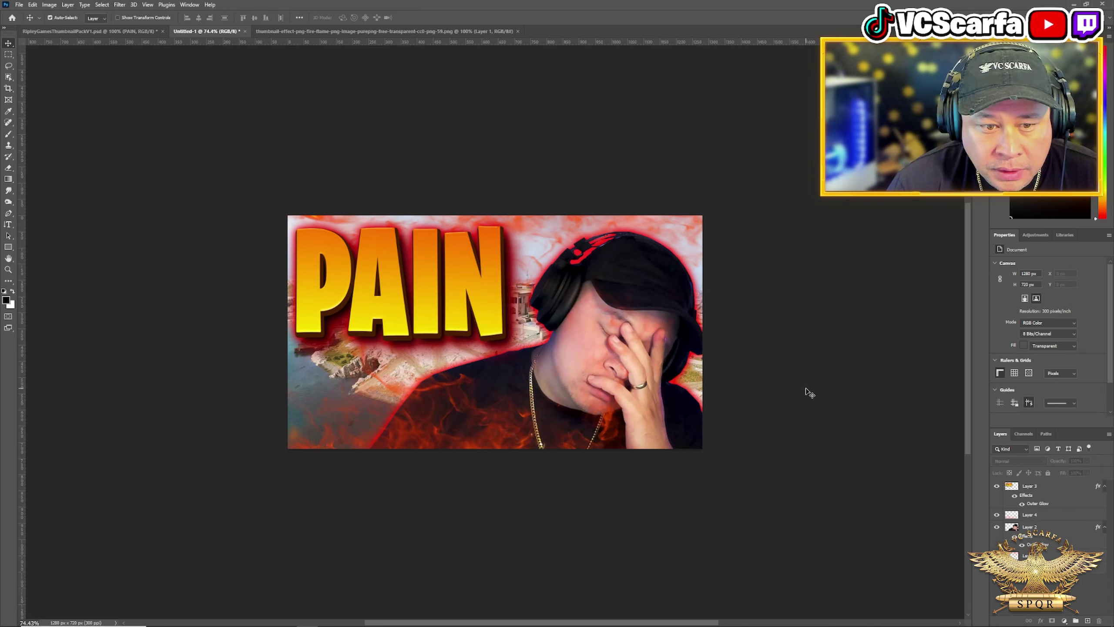
pyautogui.moveTo(361, 623)
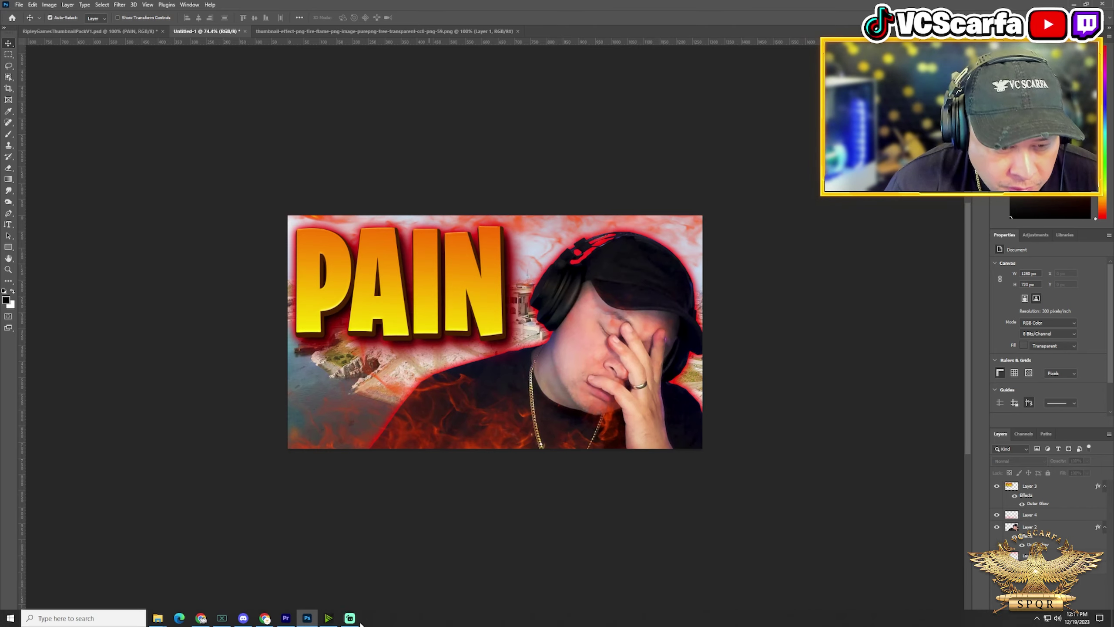
pyautogui.click(287, 618)
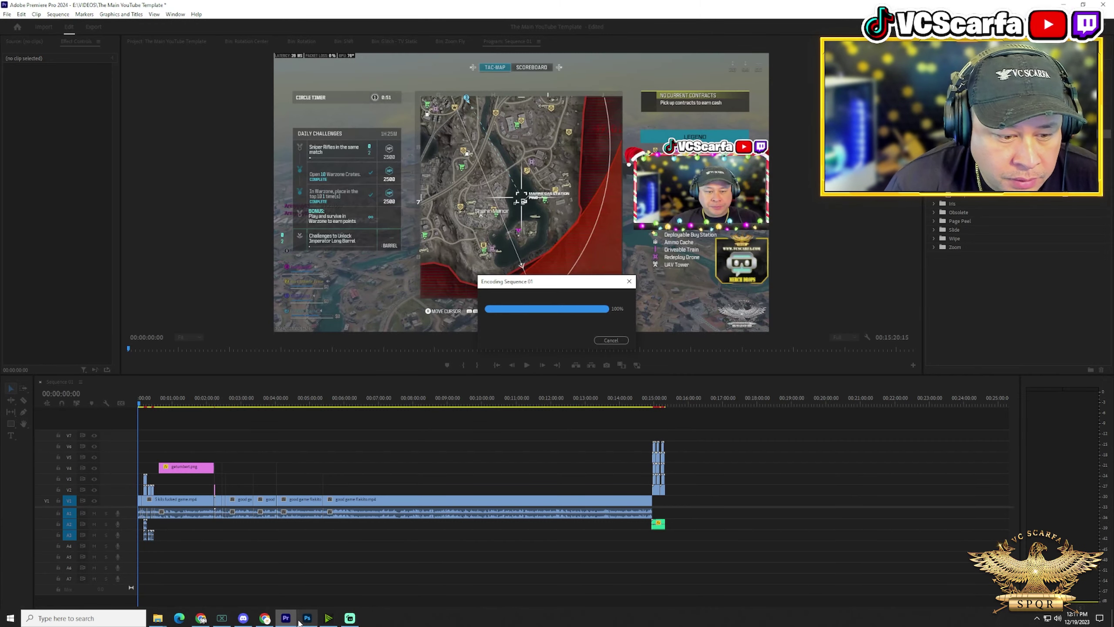
pyautogui.click(308, 619)
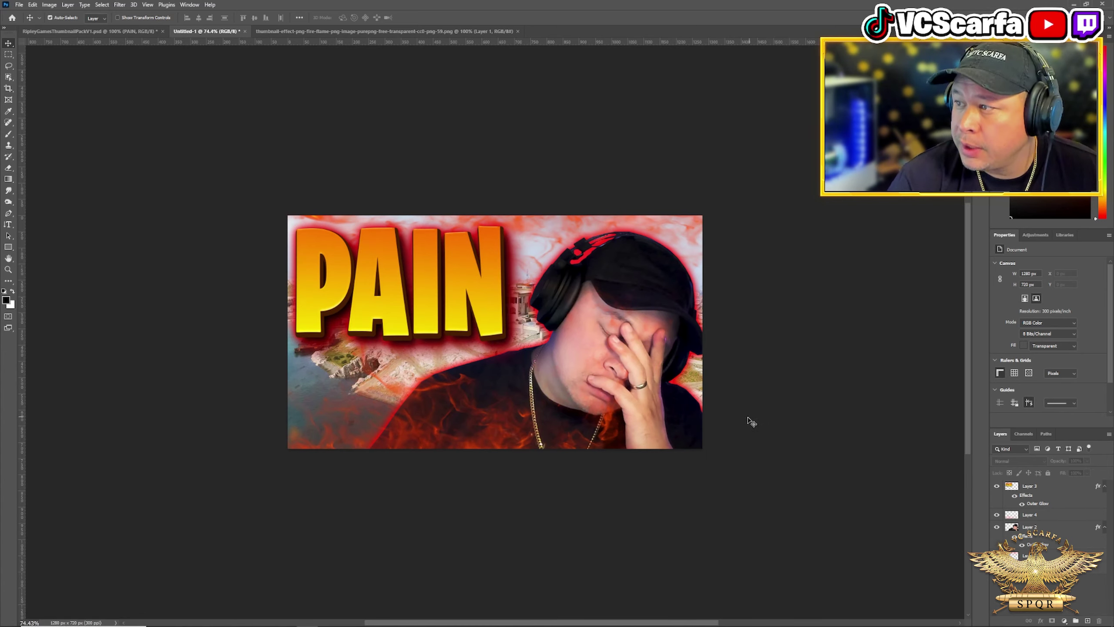